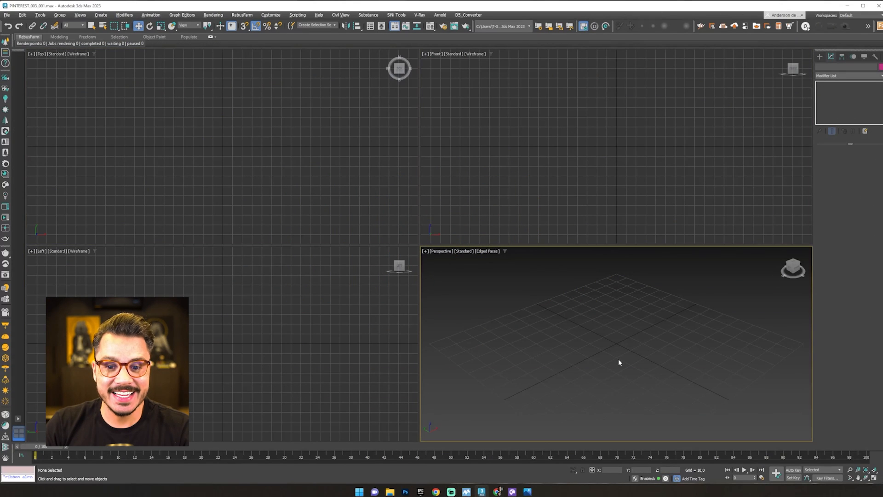
Maximize the Perspective view and draw a spline rectangle about 185 long and 121 wide over the grid
{"action": "key", "text": "alt+w"}
{"action": "key", "text": "p"}
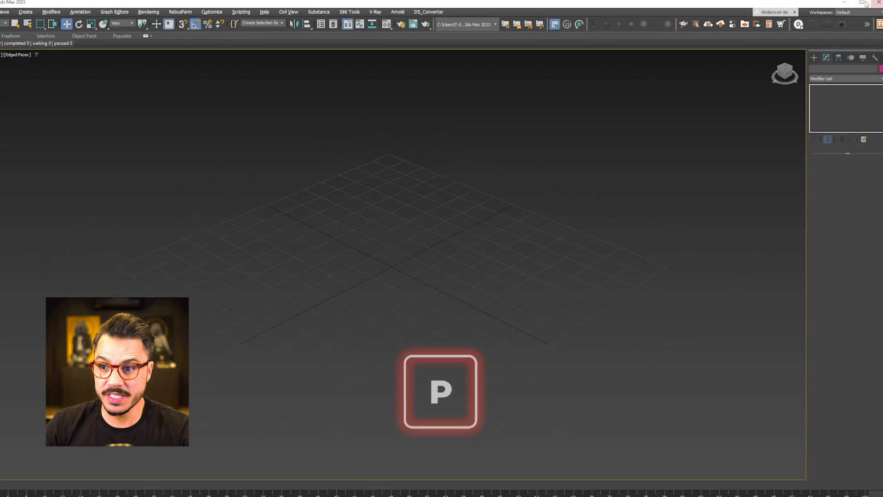
{"action": "left_click", "coordinate": [819, 56]}
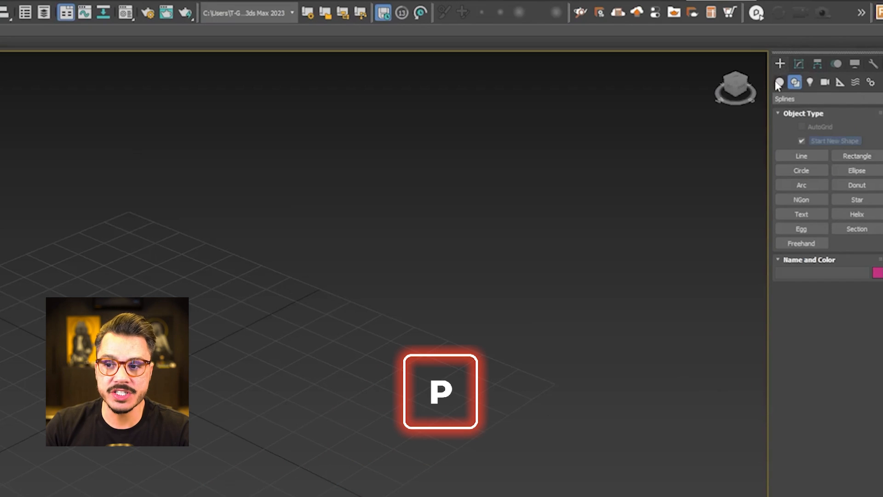
{"action": "left_click", "coordinate": [780, 82]}
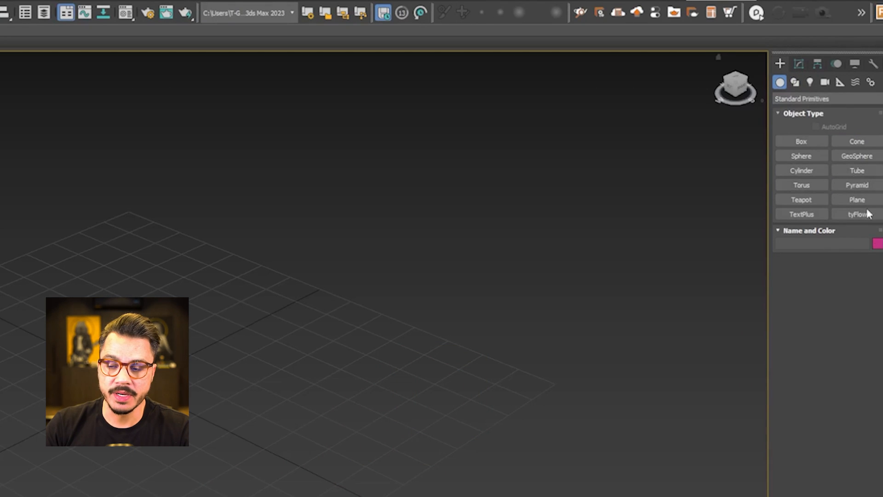
{"action": "left_click", "coordinate": [794, 83]}
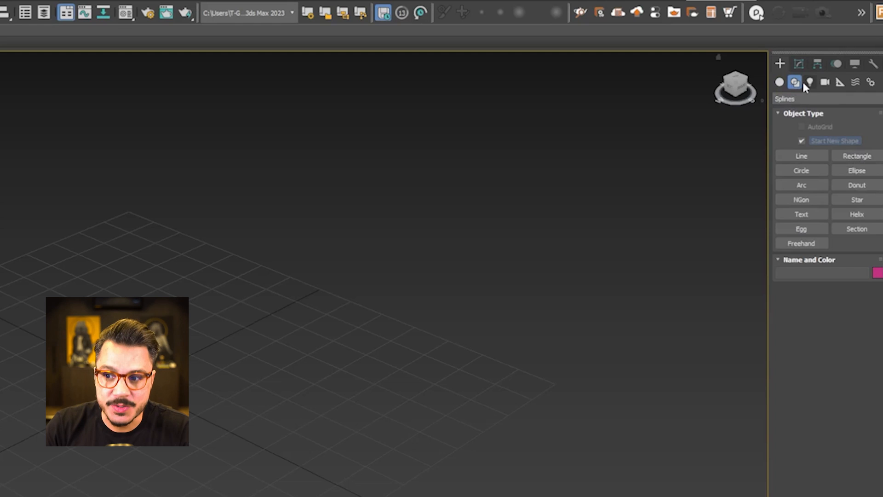
{"action": "left_click", "coordinate": [850, 158]}
{"action": "left_click_drag", "start_coordinate": [212, 222], "coordinate": [733, 276]}
Set the rectangle's width to 450 and its length to 650
{"action": "left_click", "coordinate": [796, 98]}
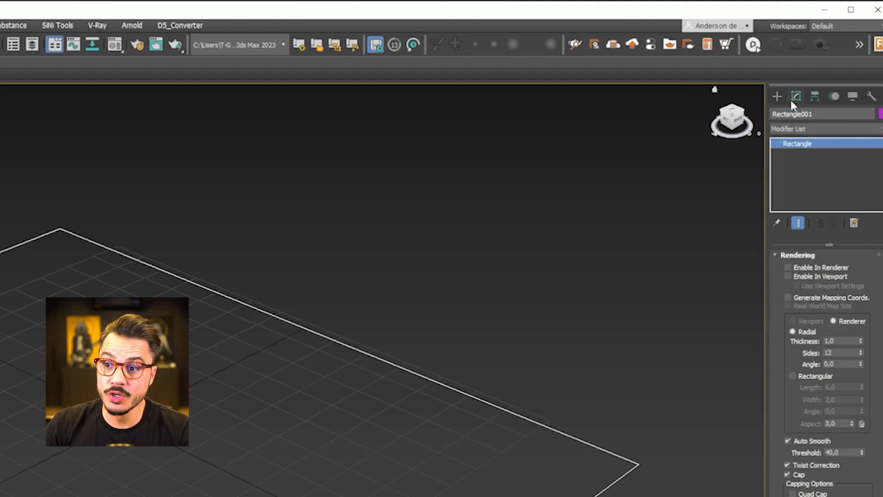
{"action": "scroll", "coordinate": [272, 471], "scroll_direction": "down", "scroll_amount": 3}
{"action": "scroll", "coordinate": [235, 465], "scroll_direction": "up", "scroll_amount": 1}
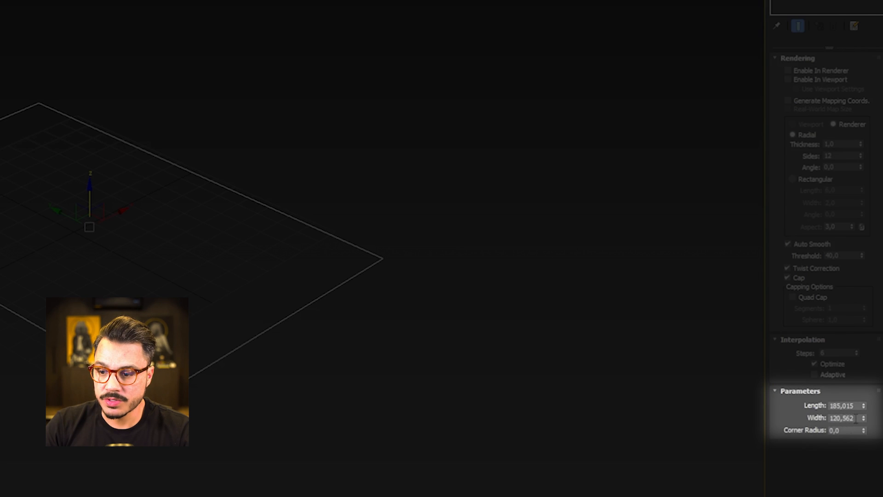
{"action": "double_click", "coordinate": [851, 418]}
{"action": "type", "text": "450"}
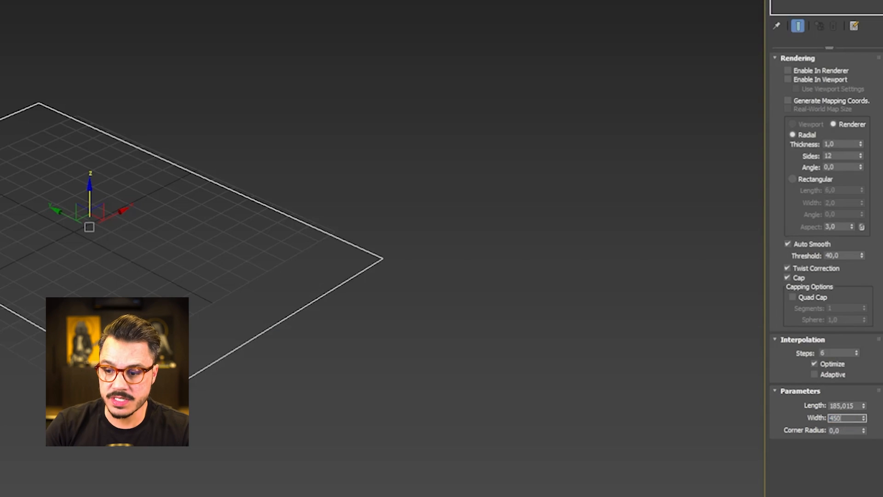
{"action": "key", "text": "Return"}
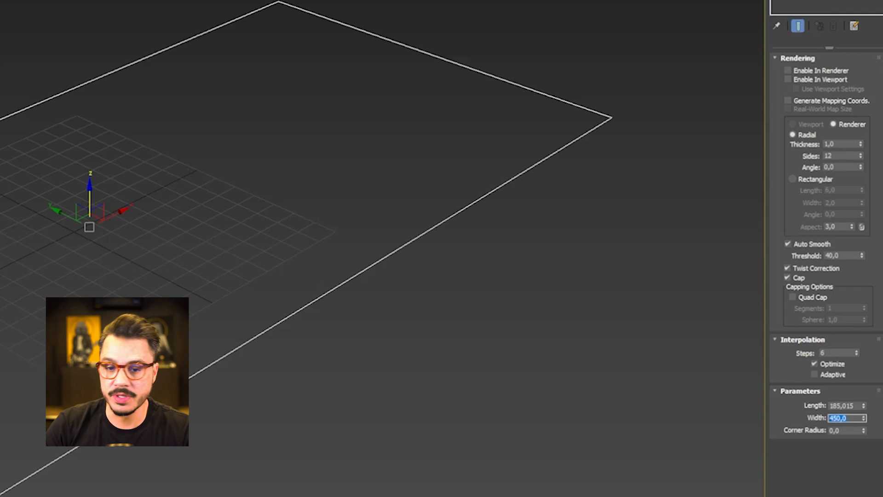
{"action": "double_click", "coordinate": [851, 405]}
{"action": "type", "text": "650"}
{"action": "key", "text": "Return"}
{"action": "scroll", "coordinate": [591, 305], "scroll_direction": "down", "scroll_amount": 5}
{"action": "middle_click_drag", "start_coordinate": [618, 337], "coordinate": [538, 317]}
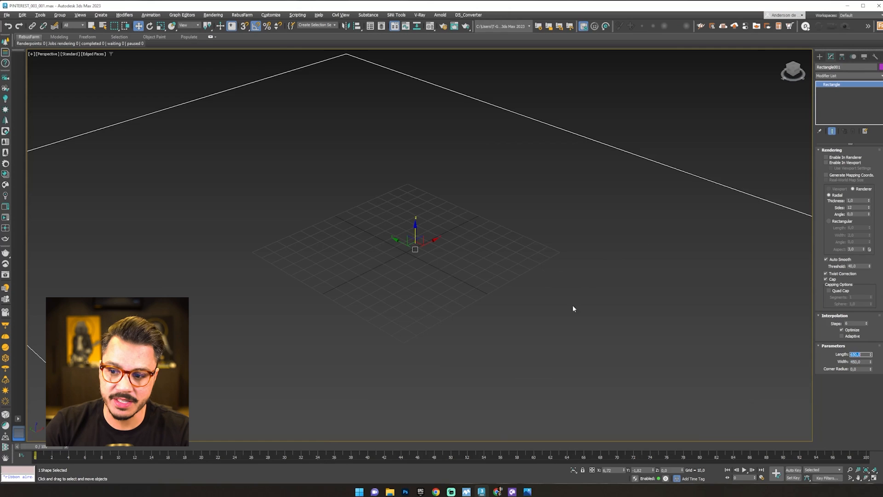
{"action": "scroll", "coordinate": [488, 287], "scroll_direction": "up", "scroll_amount": 3}
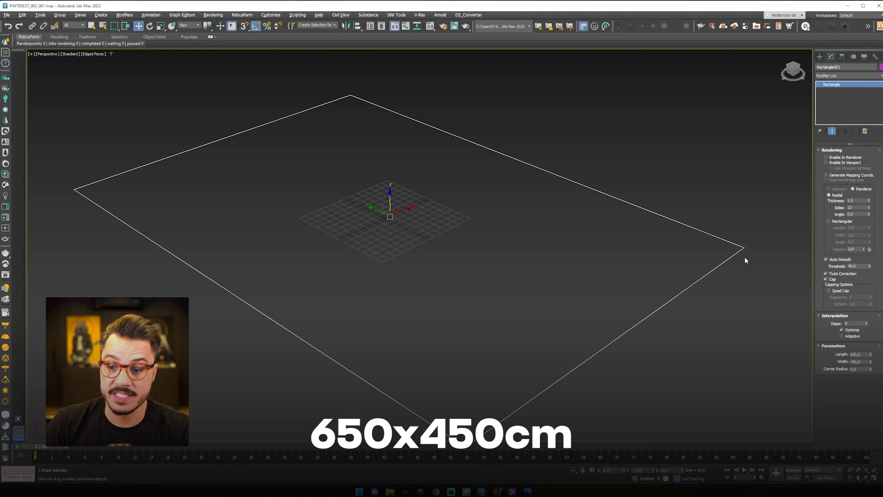
{"action": "middle_click_drag", "start_coordinate": [408, 375], "coordinate": [394, 354]}
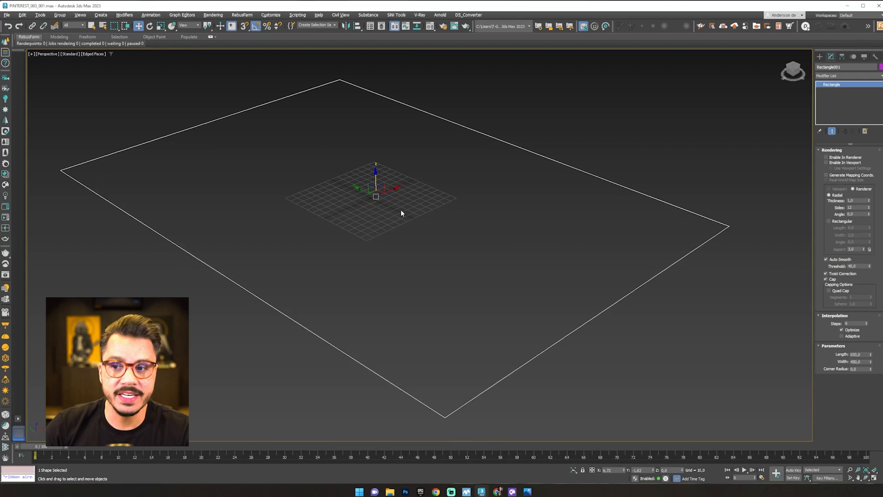
Convert the rectangle to an Editable Spline and rename it PISO
{"action": "right_click", "coordinate": [370, 109]}
{"action": "mouse_move", "coordinate": [404, 211]}
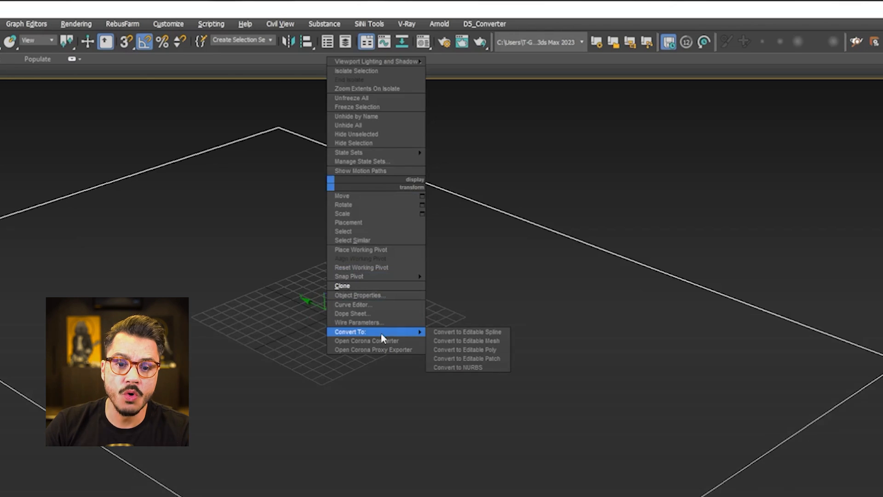
{"action": "left_click", "coordinate": [467, 332]}
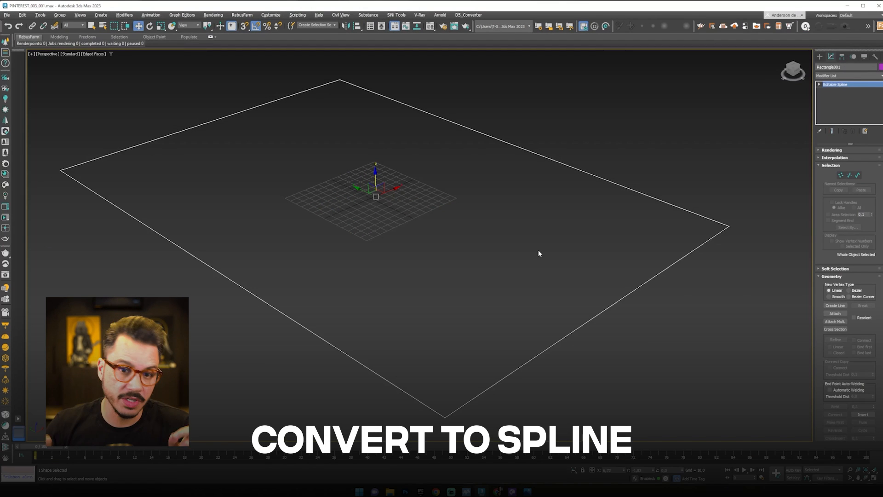
{"action": "left_click", "coordinate": [850, 67]}
{"action": "type", "text": "PISO"}
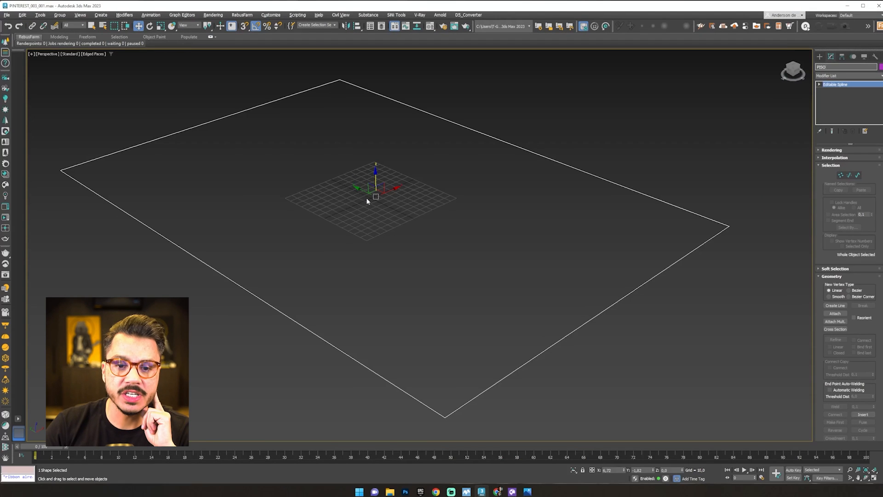
Clone PISO as an independent copy named PAREDES
{"action": "right_click", "coordinate": [396, 204]}
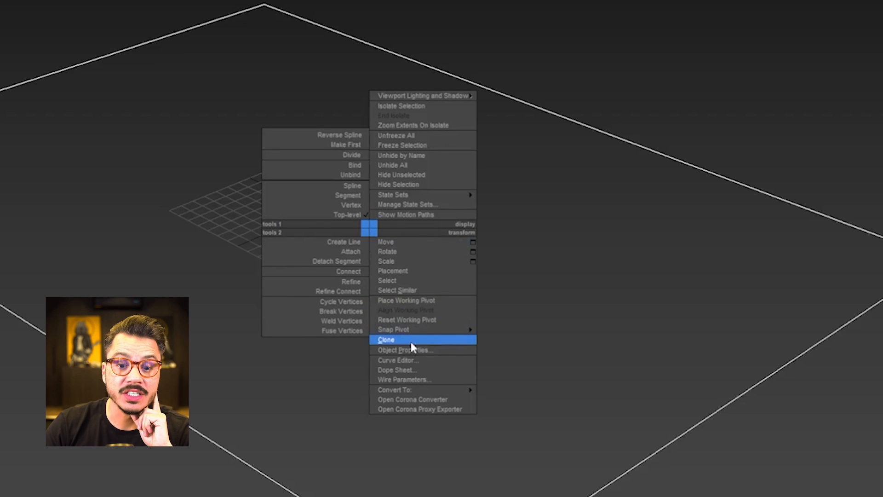
{"action": "left_click", "coordinate": [410, 339]}
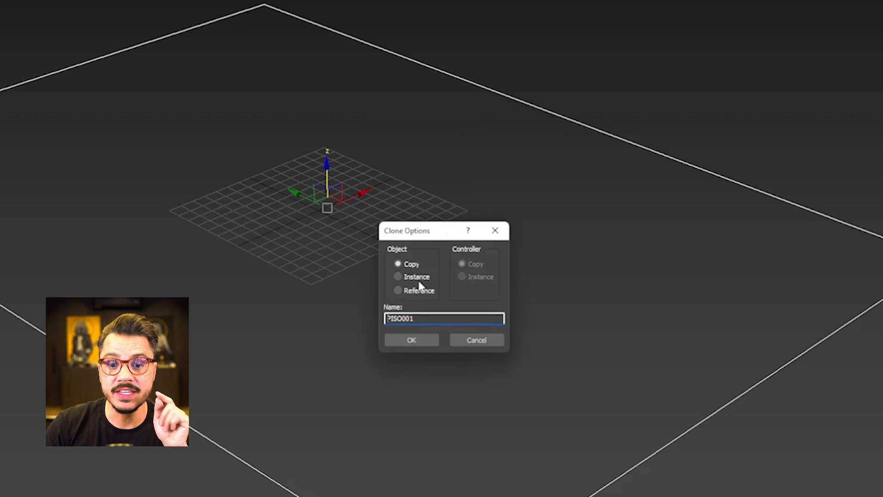
{"action": "double_click", "coordinate": [429, 320]}
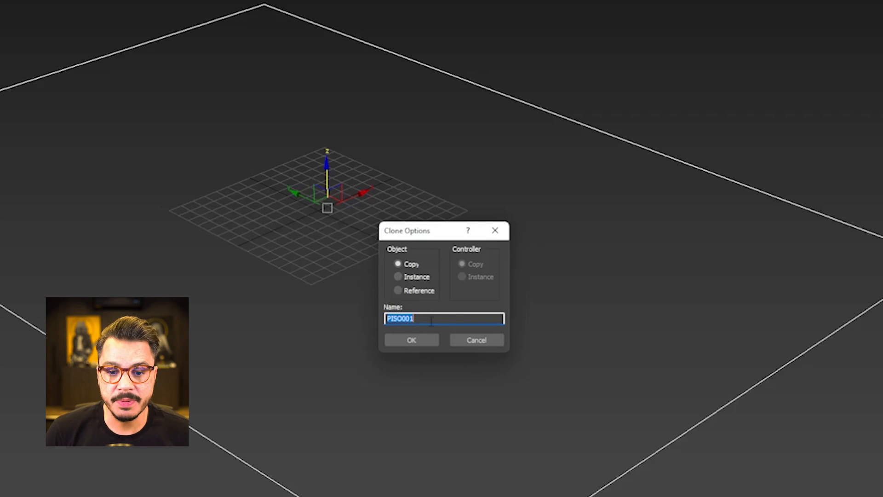
{"action": "type", "text": "PAREDES"}
{"action": "left_click", "coordinate": [411, 341]}
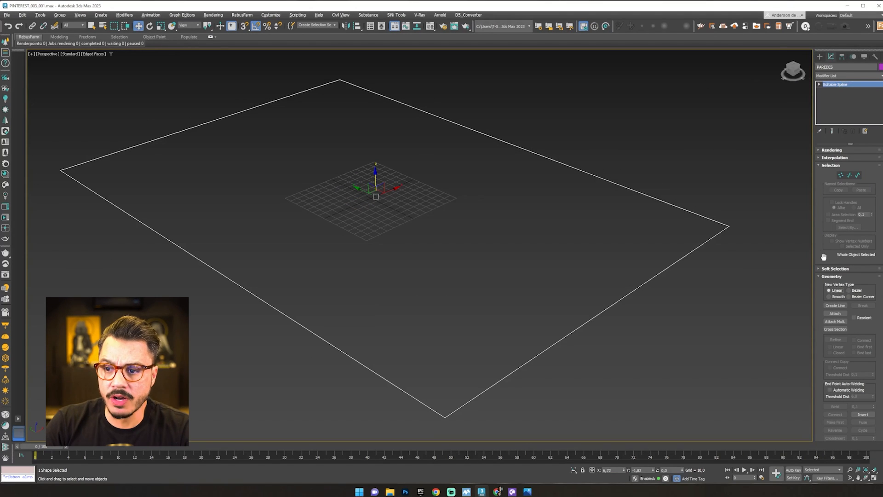
Outline the whole PAREDES spline by -20 to add an outer contour around it
{"action": "scroll", "coordinate": [824, 257], "scroll_direction": "down", "scroll_amount": 2}
{"action": "scroll", "coordinate": [820, 245], "scroll_direction": "up", "scroll_amount": 2}
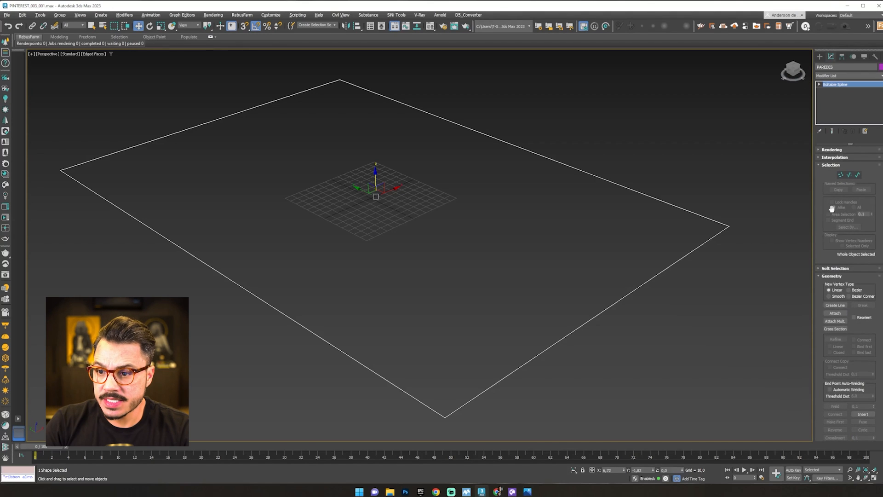
{"action": "left_click", "coordinate": [857, 175]}
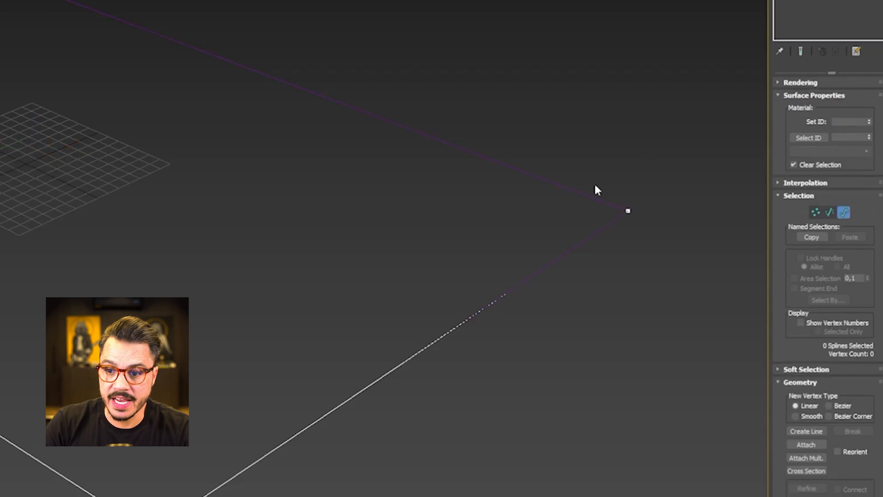
{"action": "key", "text": "ctrl+a"}
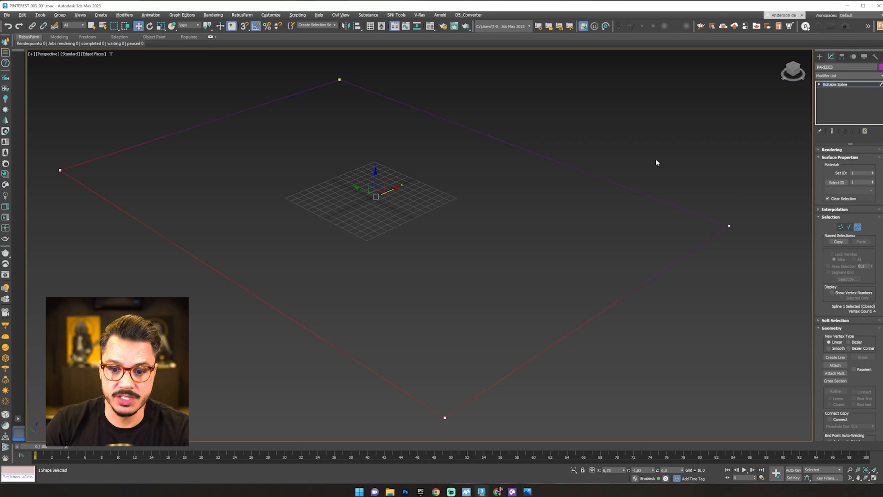
{"action": "scroll", "coordinate": [830, 276], "scroll_direction": "down", "scroll_amount": 5}
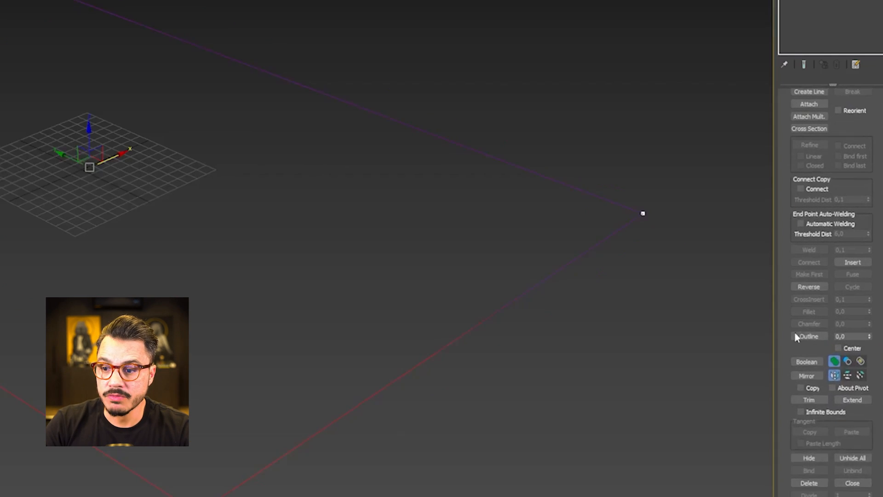
{"action": "left_click", "coordinate": [848, 342]}
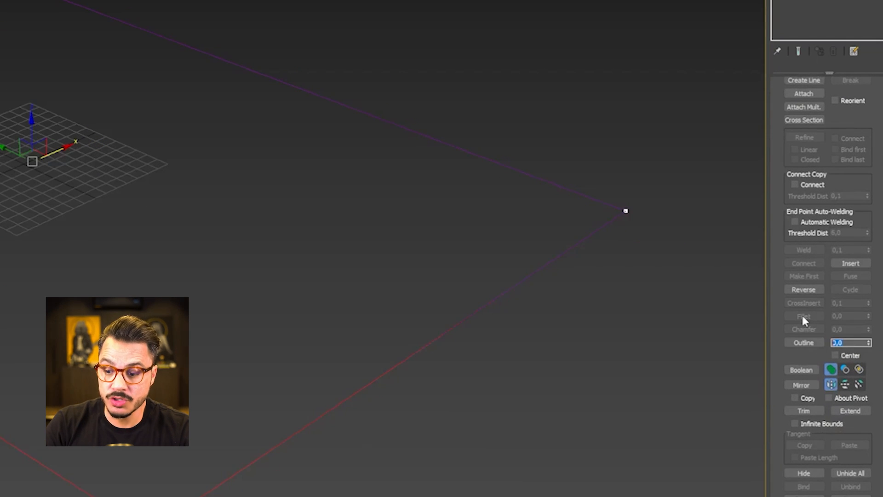
{"action": "type", "text": "-20"}
{"action": "key", "text": "Return"}
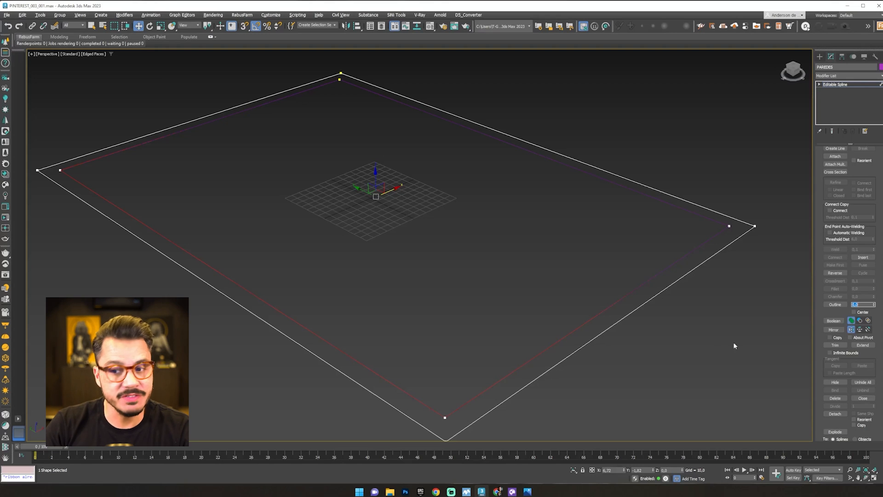
{"action": "scroll", "coordinate": [674, 343], "scroll_direction": "down", "scroll_amount": 4}
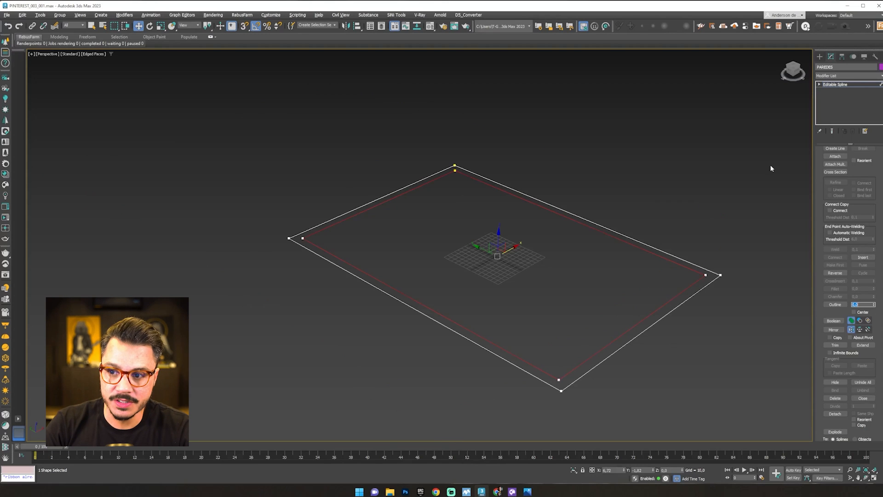
Leave spline editing, select both the PISO and PAREDES shapes, and convert them to Editable Poly
{"action": "left_click", "coordinate": [820, 56]}
{"action": "left_click", "coordinate": [608, 225]}
{"action": "left_click_drag", "start_coordinate": [656, 141], "coordinate": [413, 257]}
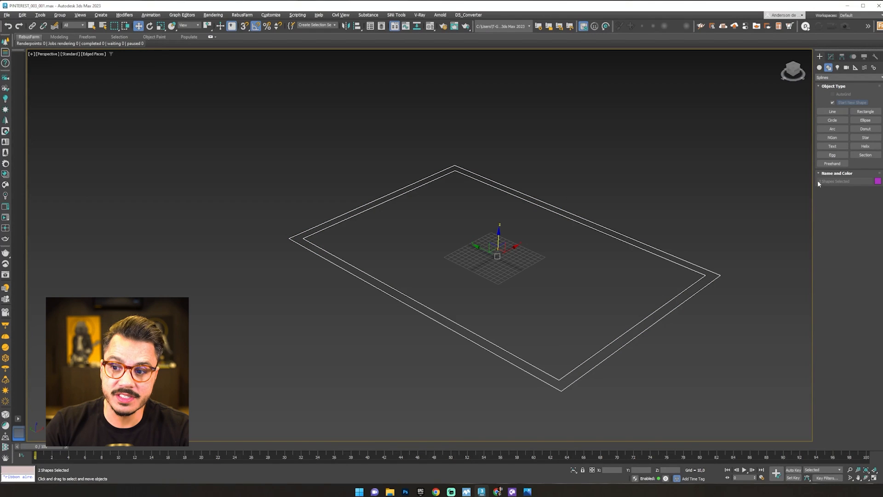
{"action": "left_click", "coordinate": [570, 229]}
{"action": "left_click", "coordinate": [574, 221]}
{"action": "left_click", "coordinate": [570, 220]}
{"action": "left_click", "coordinate": [579, 218]}
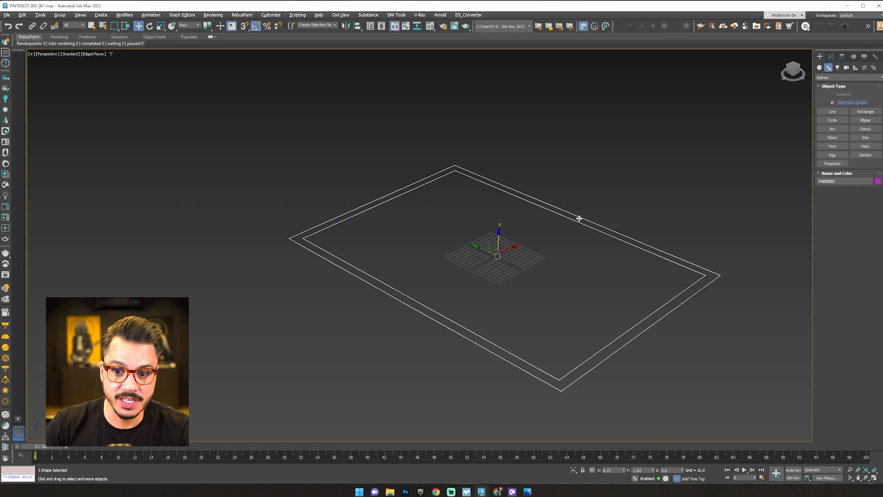
{"action": "middle_click_drag", "start_coordinate": [647, 227], "coordinate": [563, 221]}
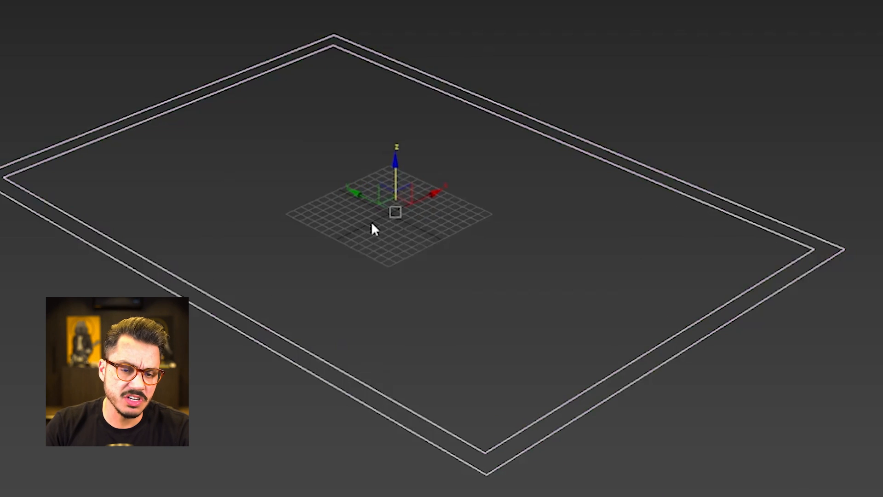
{"action": "right_click", "coordinate": [405, 236]}
{"action": "mouse_move", "coordinate": [418, 409]}
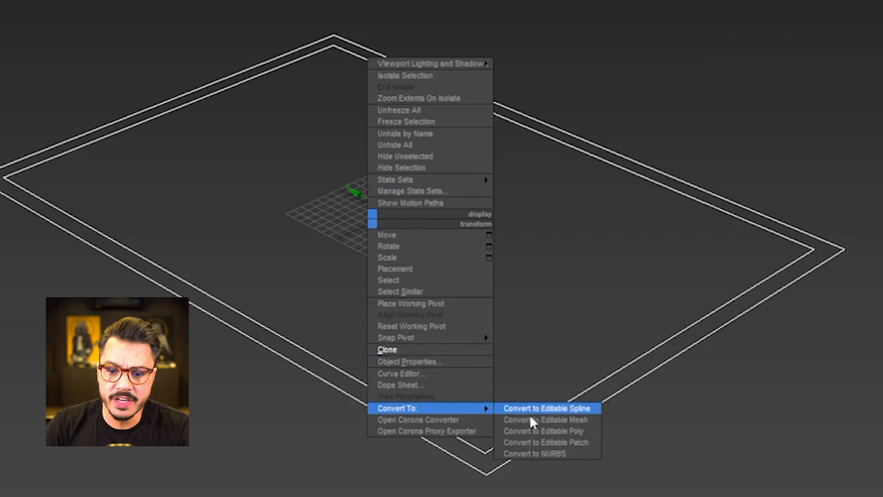
{"action": "left_click", "coordinate": [540, 430]}
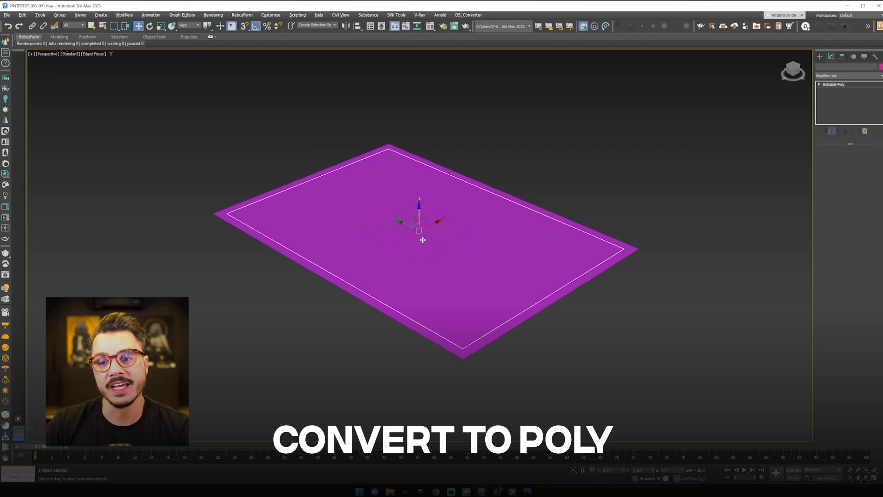
Move a converted object up along Z and undo the move
{"action": "left_click_drag", "start_coordinate": [419, 210], "coordinate": [420, 117]}
{"action": "key", "text": "ctrl+z"}
Select PAREDES and add a Shell modifier with an outer amount of 100
{"action": "left_click_drag", "start_coordinate": [625, 253], "coordinate": [656, 219]}
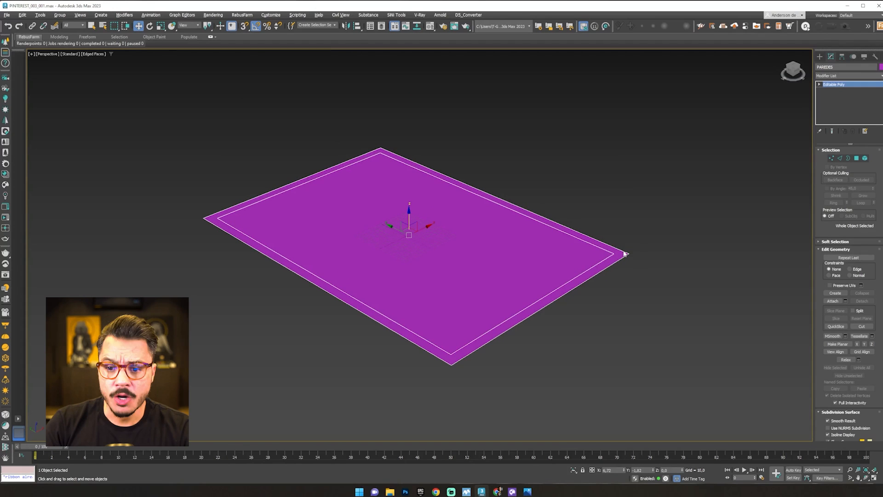
{"action": "left_click", "coordinate": [846, 76]}
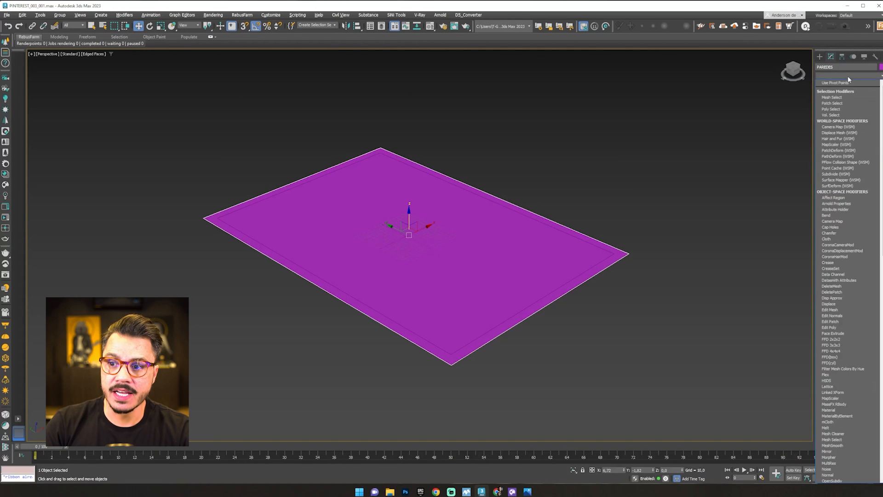
{"action": "type", "text": "shell"}
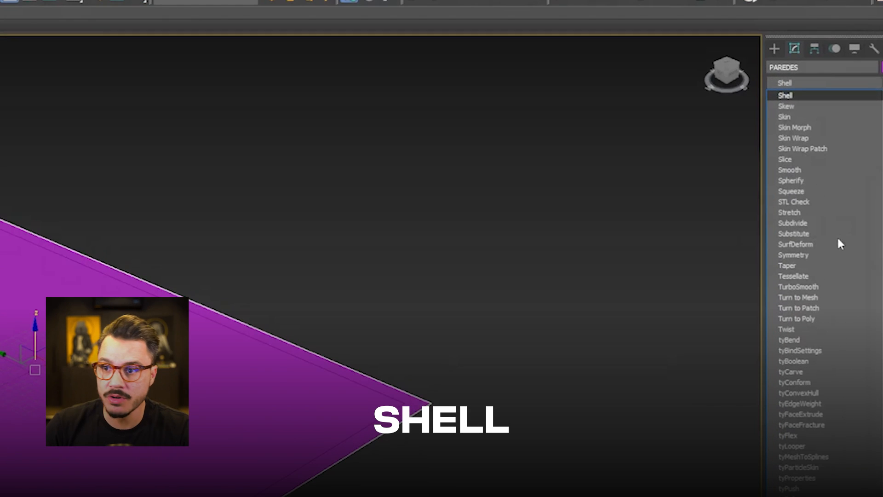
{"action": "left_click", "coordinate": [833, 95]}
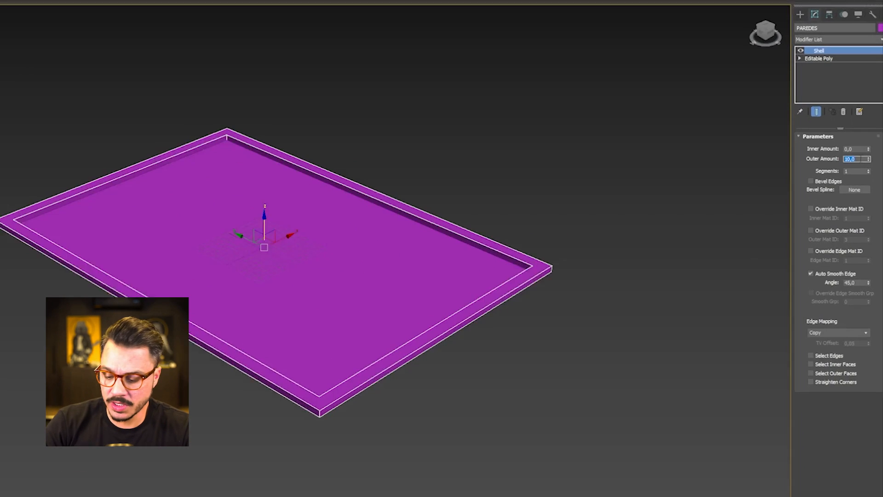
{"action": "type", "text": "1"}
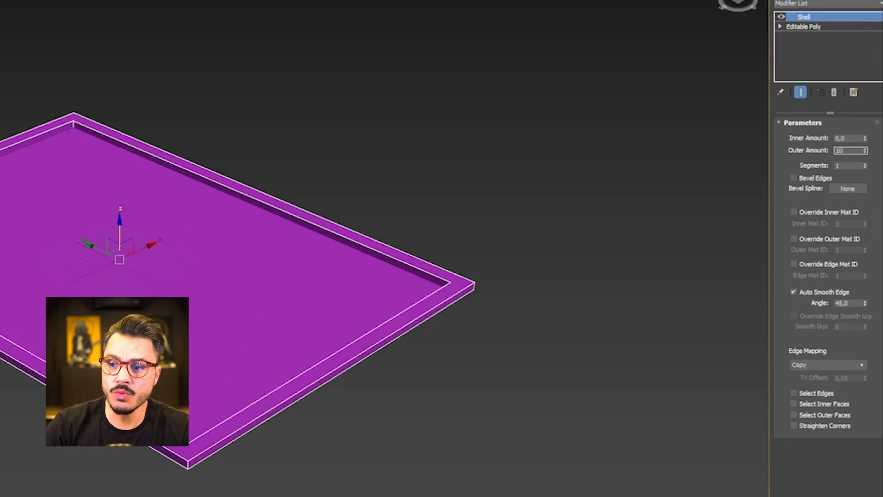
{"action": "key", "text": "Return"}
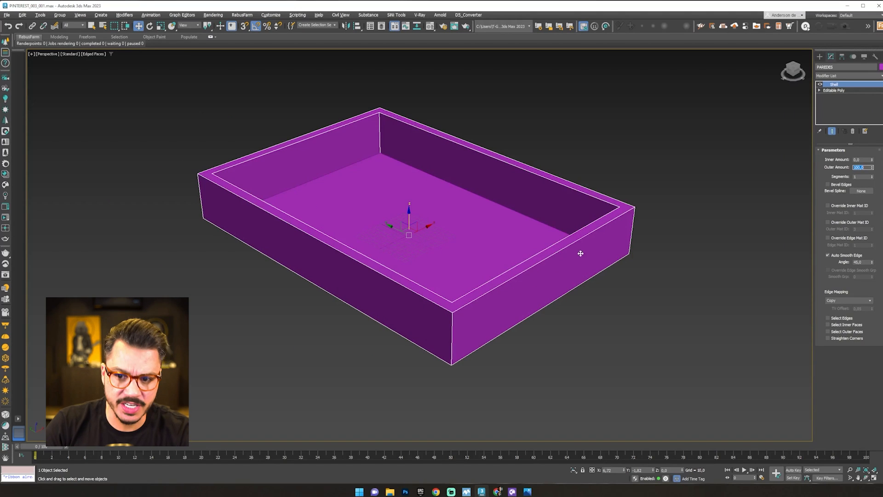
Convert the shelled PAREDES object to Editable Poly
{"action": "right_click", "coordinate": [428, 161]}
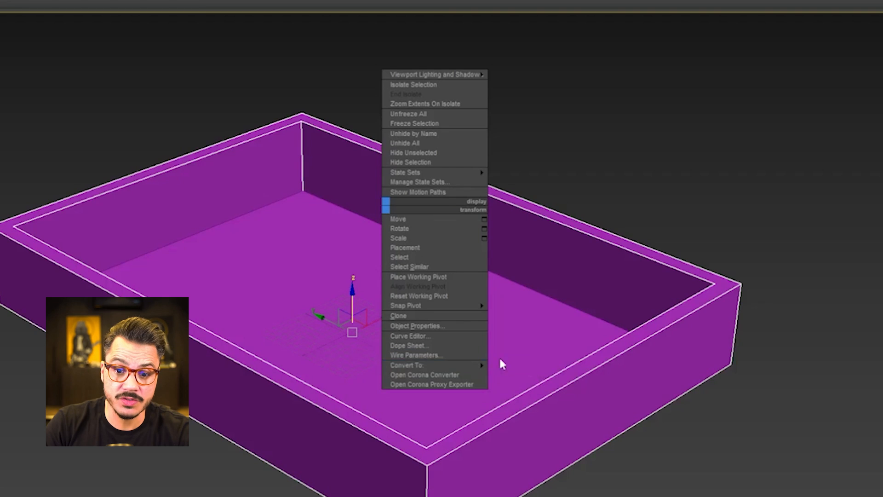
{"action": "mouse_move", "coordinate": [465, 365]}
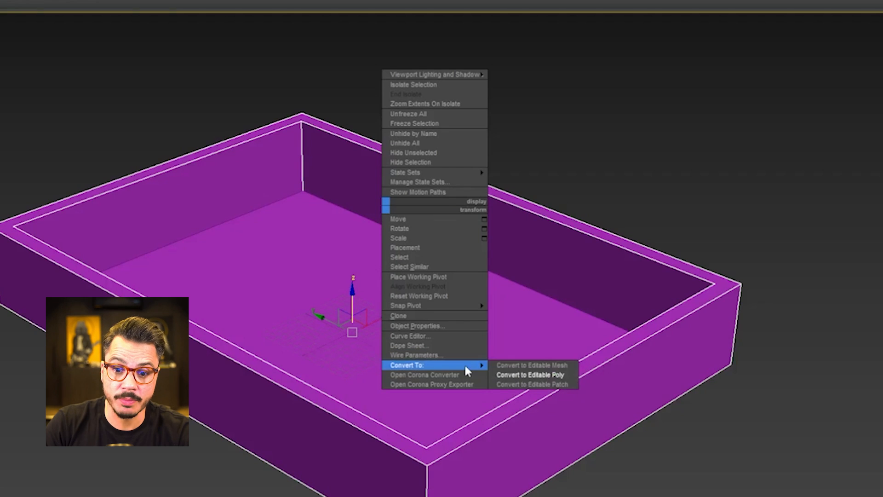
{"action": "left_click", "coordinate": [510, 373]}
Select the top rim polygon of PAREDES and extrude it upward twice, by a height of 110 each time
{"action": "left_click", "coordinate": [838, 164]}
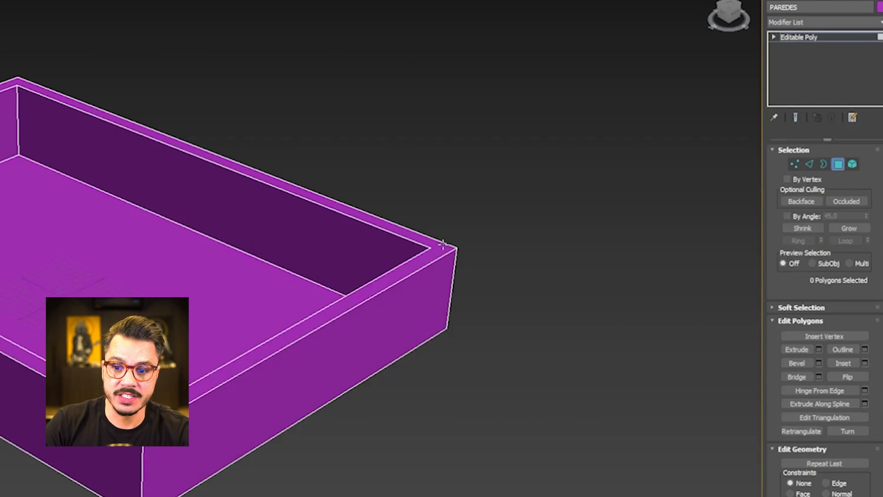
{"action": "left_click", "coordinate": [451, 253]}
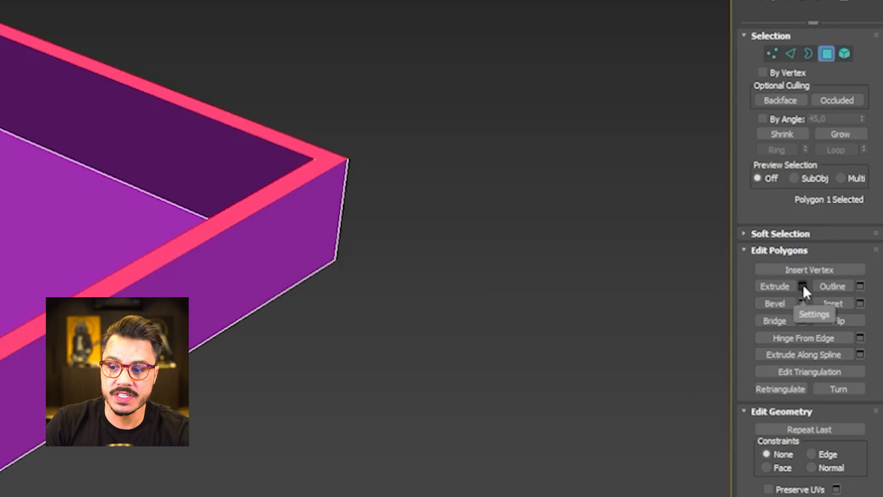
{"action": "left_click", "coordinate": [803, 284]}
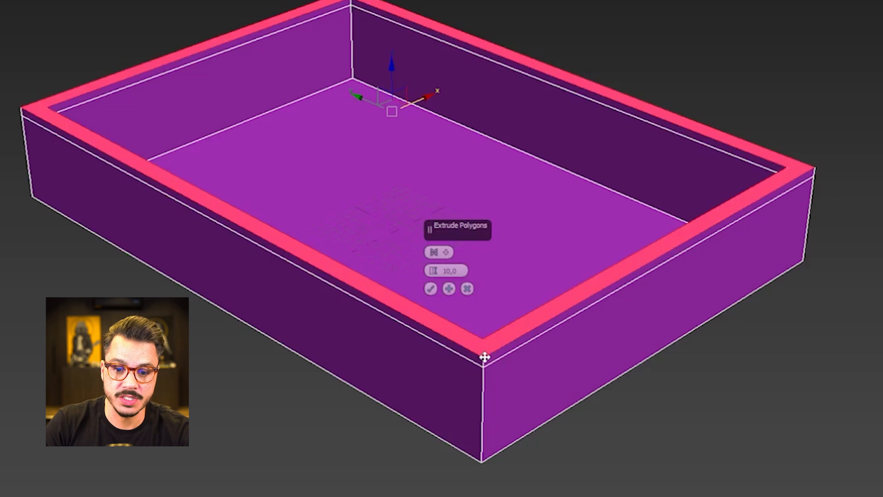
{"action": "type", "text": "110"}
{"action": "key", "text": "Return"}
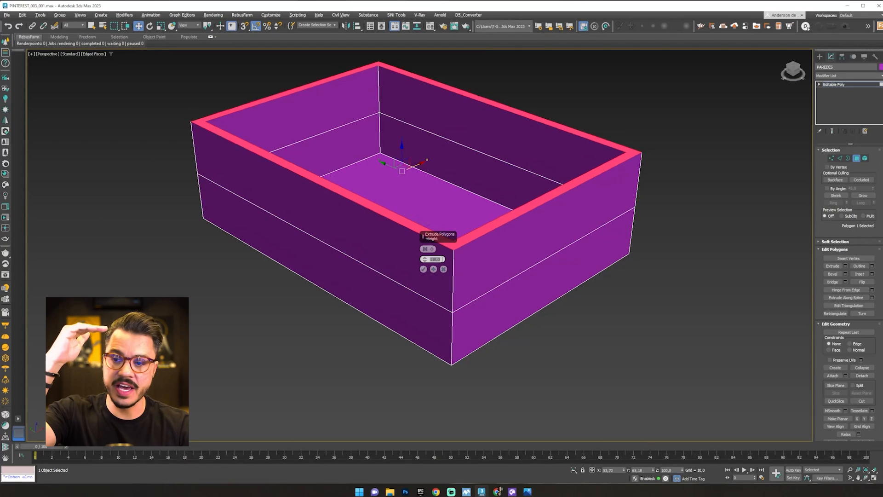
{"action": "left_click", "coordinate": [423, 269]}
{"action": "left_click", "coordinate": [845, 266]}
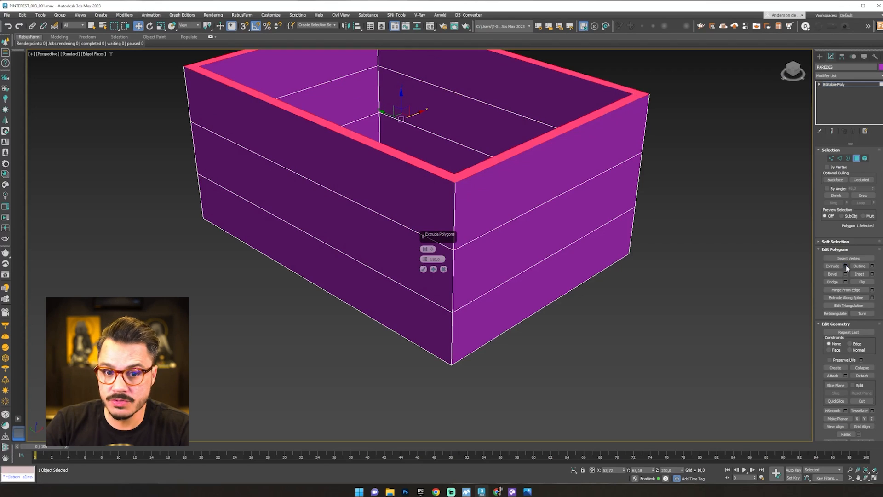
{"action": "left_click", "coordinate": [423, 269]}
Select the four horizontal edges on the inner face of a long wall and connect them with 4 segments
{"action": "middle_click_drag", "start_coordinate": [478, 185], "coordinate": [322, 266], "text": "alt"}
{"action": "key", "text": "2"}
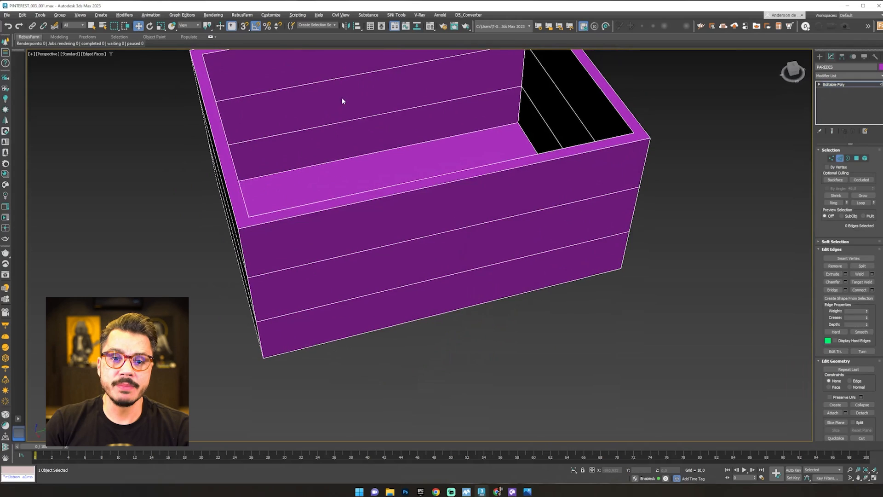
{"action": "middle_click_drag", "start_coordinate": [358, 102], "coordinate": [369, 271], "text": "alt"}
{"action": "middle_click_drag", "start_coordinate": [389, 317], "coordinate": [335, 361], "text": "alt"}
{"action": "scroll", "coordinate": [408, 329], "scroll_direction": "up", "scroll_amount": 3}
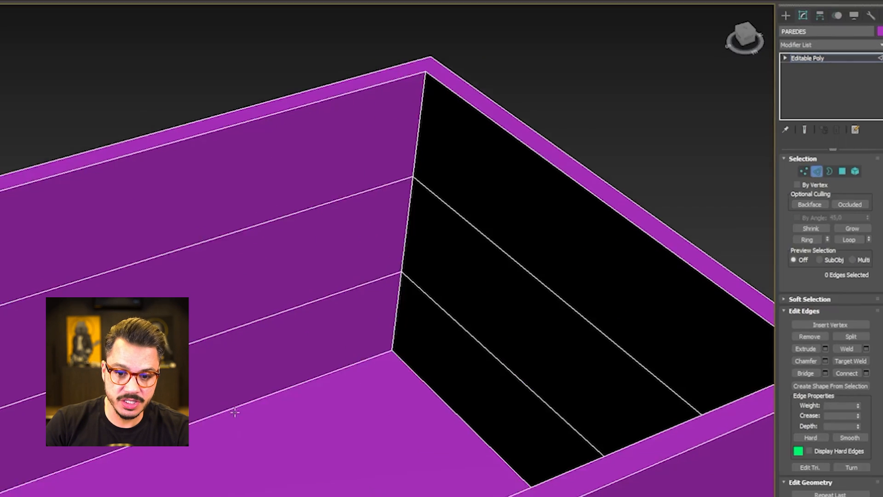
{"action": "left_click", "coordinate": [138, 447]}
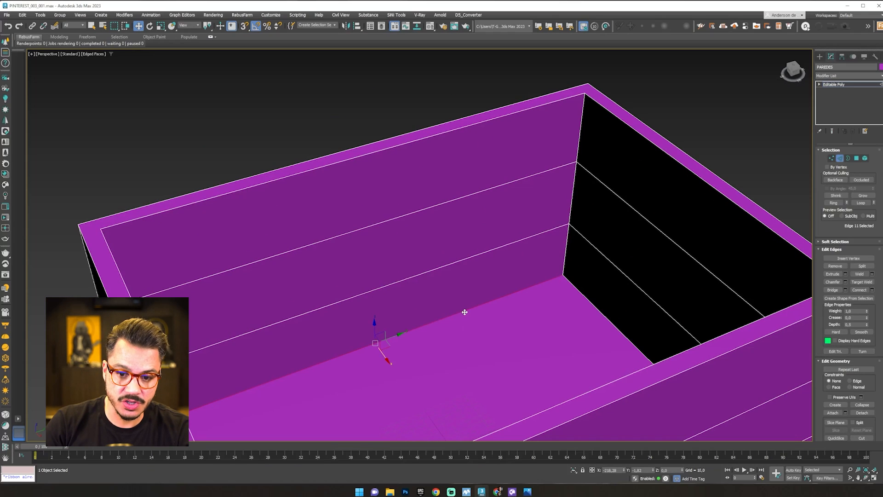
{"action": "left_click", "coordinate": [472, 256], "text": "ctrl"}
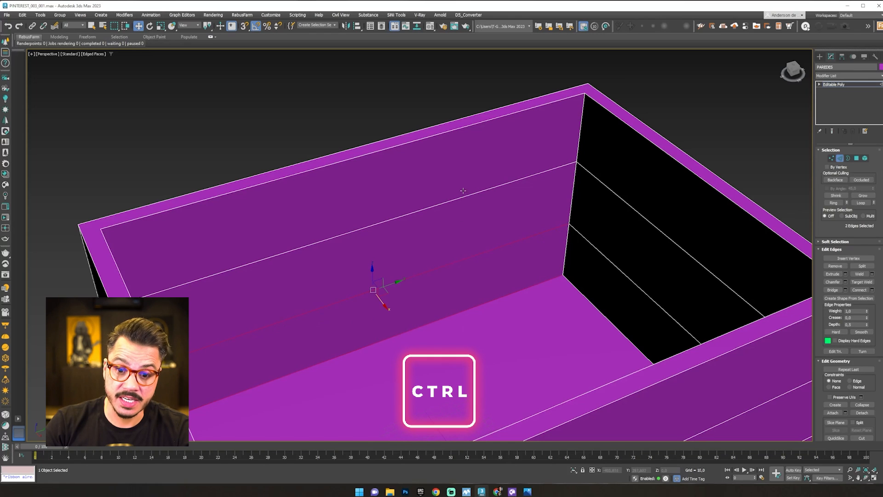
{"action": "left_click", "coordinate": [407, 214], "text": "ctrl"}
{"action": "left_click", "coordinate": [447, 134], "text": "ctrl"}
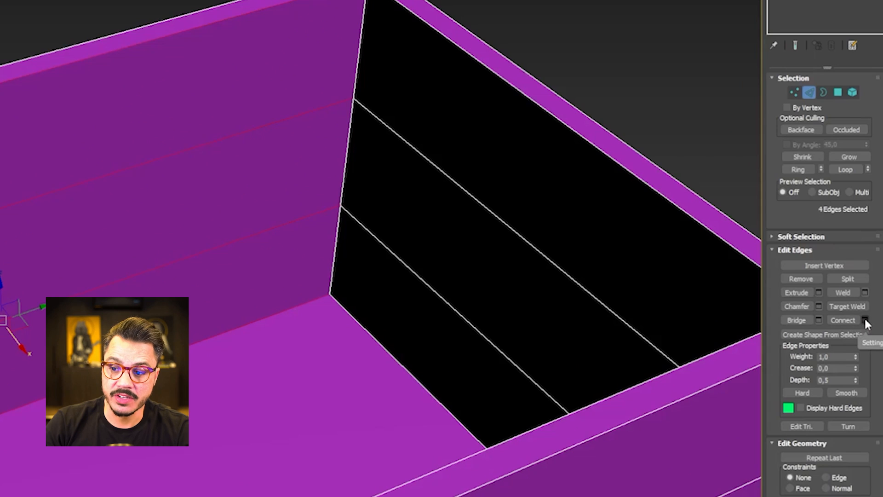
{"action": "left_click", "coordinate": [872, 290]}
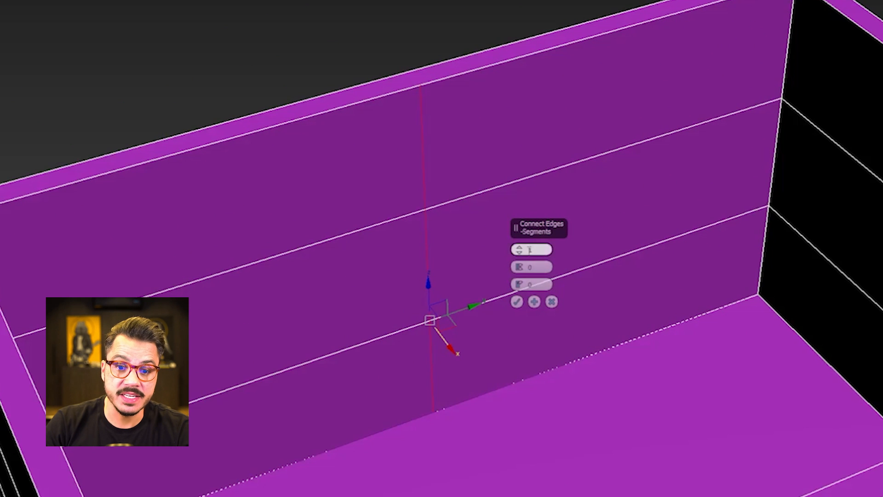
{"action": "left_click_drag", "start_coordinate": [519, 250], "coordinate": [520, 248]}
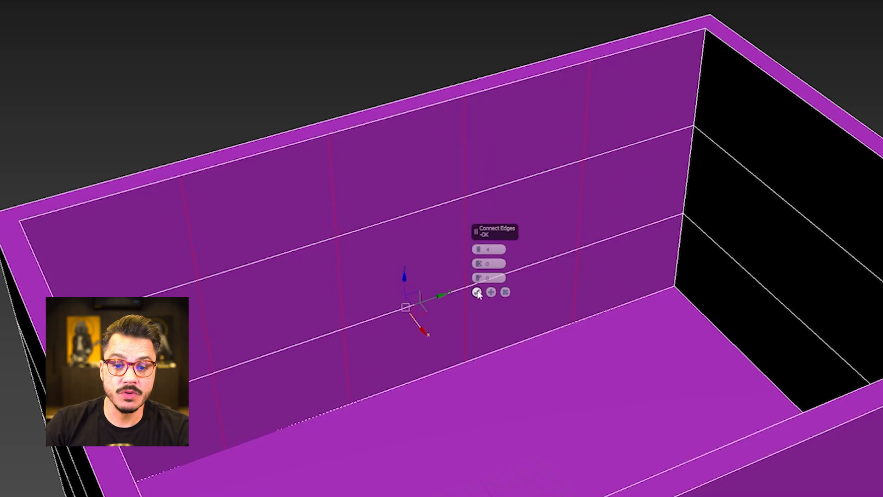
{"action": "left_click", "coordinate": [517, 301]}
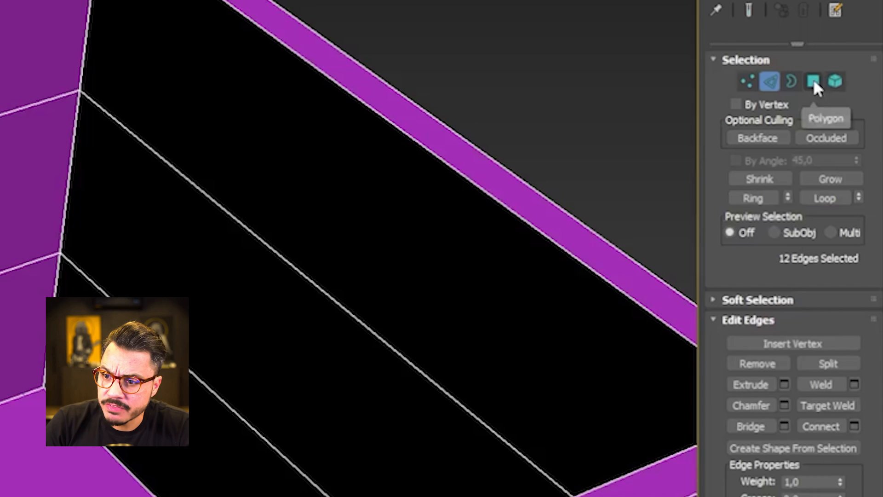
Extrude the second and fourth middle-row polygons of the long wall outward, delete them to open two windows, and deselect PAREDES
{"action": "left_click", "coordinate": [856, 157]}
{"action": "left_click", "coordinate": [459, 241]}
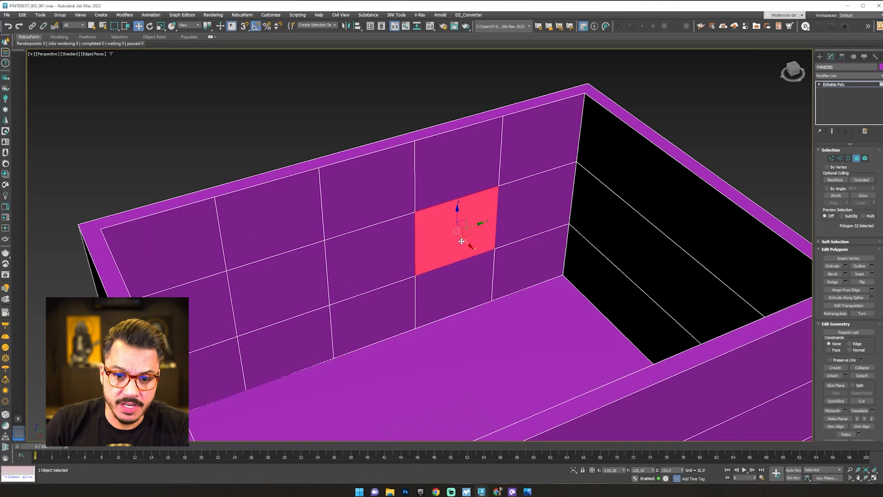
{"action": "left_click", "coordinate": [285, 287], "text": "ctrl"}
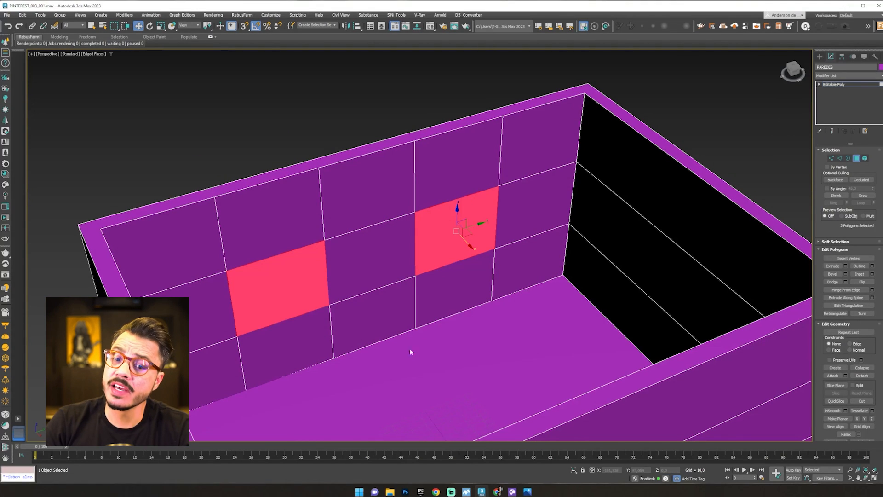
{"action": "scroll", "coordinate": [418, 342], "scroll_direction": "down", "scroll_amount": 3}
{"action": "middle_click_drag", "start_coordinate": [422, 342], "coordinate": [457, 322], "text": "alt"}
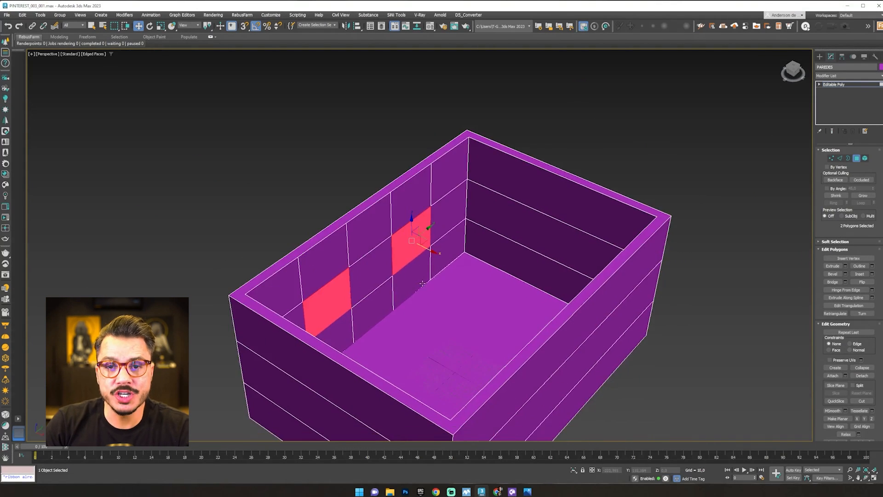
{"action": "scroll", "coordinate": [435, 238], "scroll_direction": "up", "scroll_amount": 4}
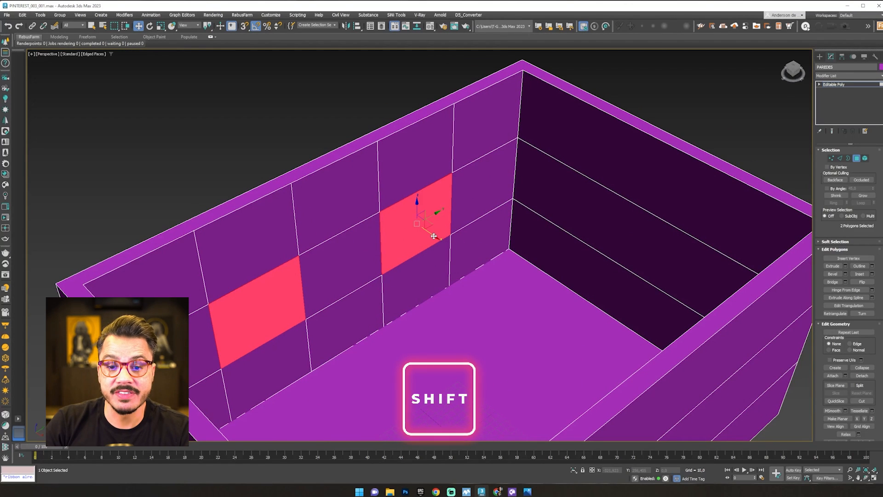
{"action": "left_click_drag", "start_coordinate": [434, 236], "coordinate": [424, 230], "text": "shift"}
{"action": "key", "text": "Delete"}
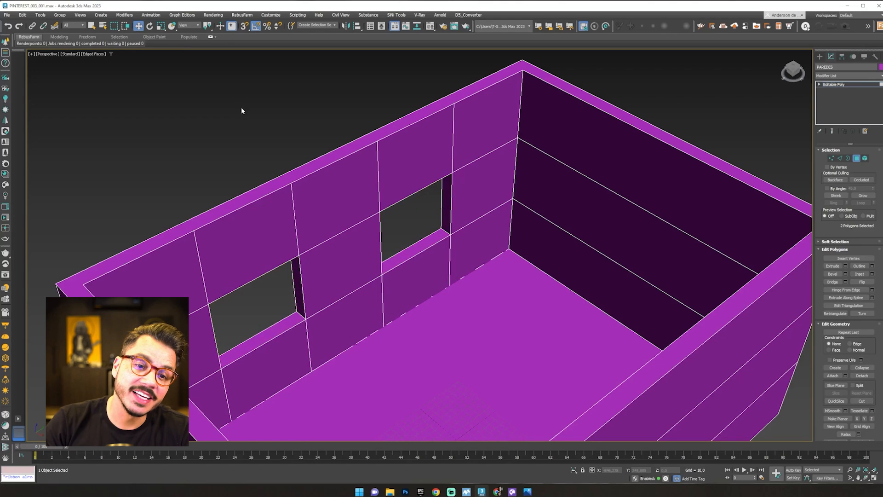
{"action": "left_click", "coordinate": [856, 158]}
{"action": "left_click", "coordinate": [728, 122]}
Examine the room model from several angles and check the wall panel layout in the reference image
{"action": "scroll", "coordinate": [653, 170], "scroll_direction": "down", "scroll_amount": 4}
{"action": "middle_click_drag", "start_coordinate": [652, 176], "coordinate": [589, 195], "text": "alt"}
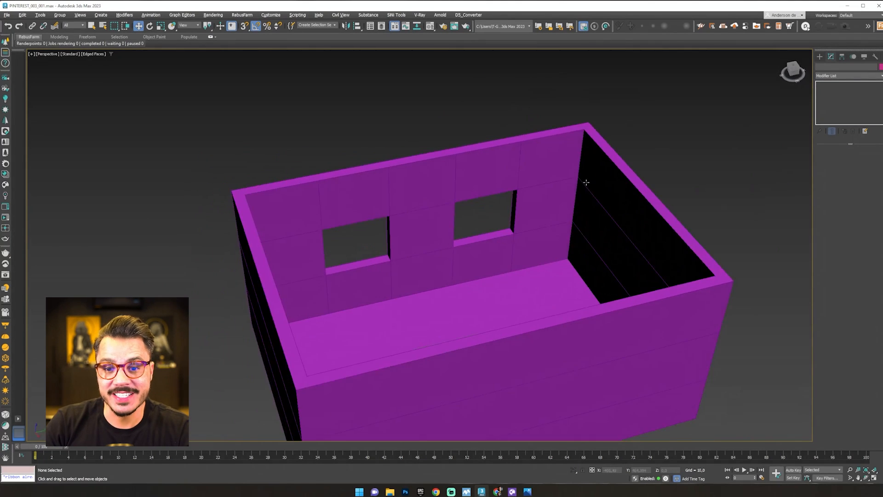
{"action": "scroll", "coordinate": [365, 292], "scroll_direction": "down", "scroll_amount": 3}
{"action": "middle_click_drag", "start_coordinate": [365, 291], "coordinate": [336, 264], "text": "alt"}
{"action": "scroll", "coordinate": [337, 265], "scroll_direction": "down", "scroll_amount": 3}
{"action": "left_click", "coordinate": [384, 278]}
{"action": "left_click", "coordinate": [494, 314]}
{"action": "middle_click_drag", "start_coordinate": [494, 313], "coordinate": [415, 235], "text": "alt"}
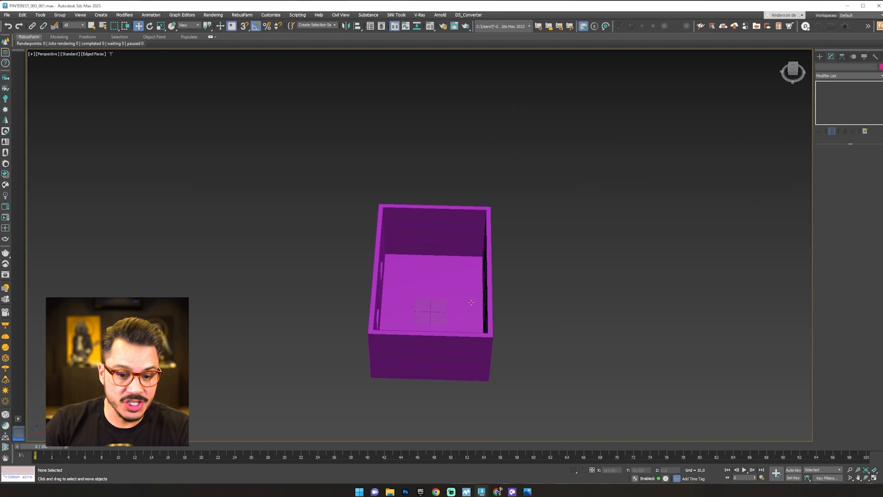
{"action": "left_click", "coordinate": [526, 491]}
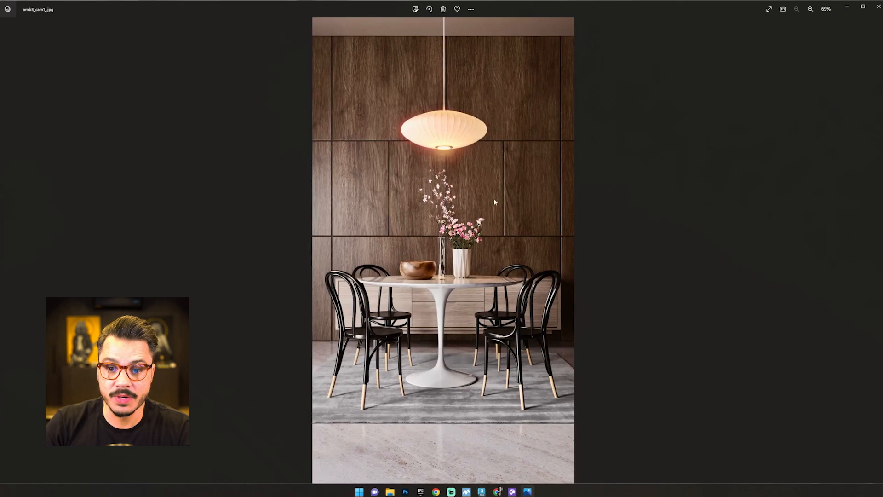
{"action": "left_click", "coordinate": [847, 6]}
Select the horizontal edges on the inner face of the short end wall of PAREDES and connect them with 3 segments
{"action": "left_click", "coordinate": [457, 239]}
{"action": "left_click", "coordinate": [445, 230]}
{"action": "middle_click_drag", "start_coordinate": [445, 231], "coordinate": [431, 287], "text": "alt"}
{"action": "scroll", "coordinate": [391, 235], "scroll_direction": "up", "scroll_amount": 5}
{"action": "left_click", "coordinate": [840, 158]}
{"action": "left_click", "coordinate": [509, 176]}
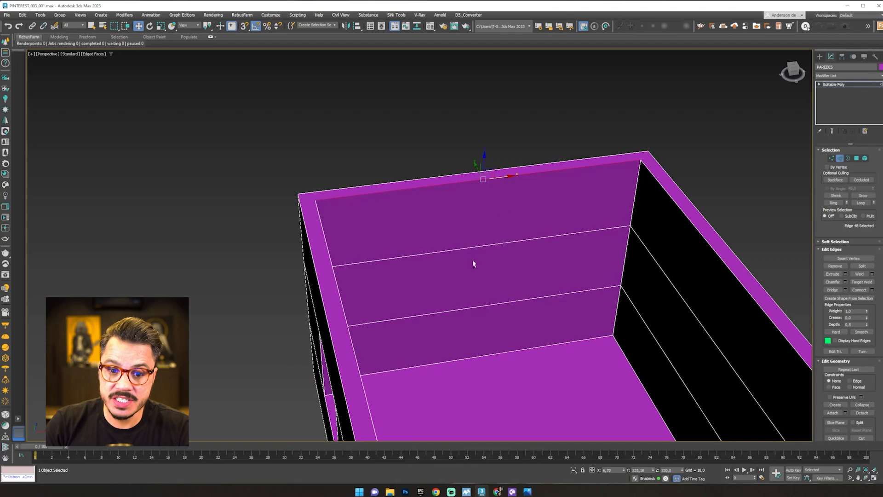
{"action": "left_click", "coordinate": [491, 246]}
{"action": "left_click", "coordinate": [481, 307], "text": "ctrl"}
{"action": "left_click", "coordinate": [872, 289]}
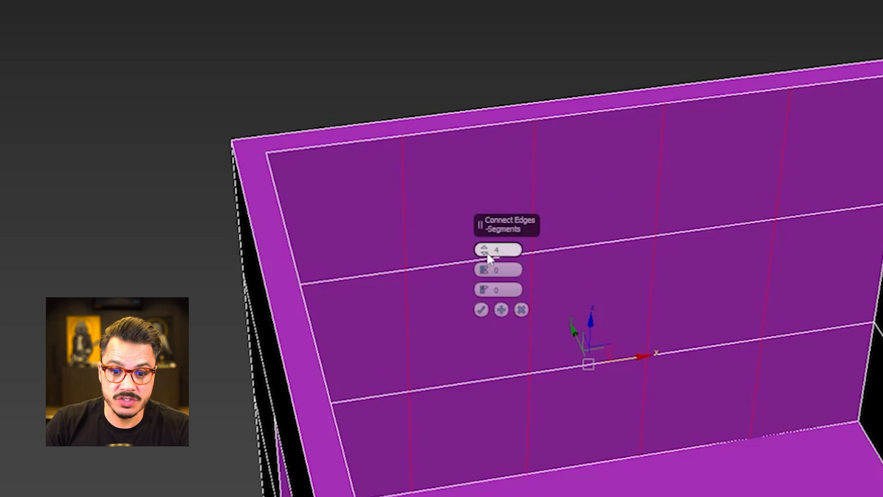
{"action": "left_click", "coordinate": [485, 255]}
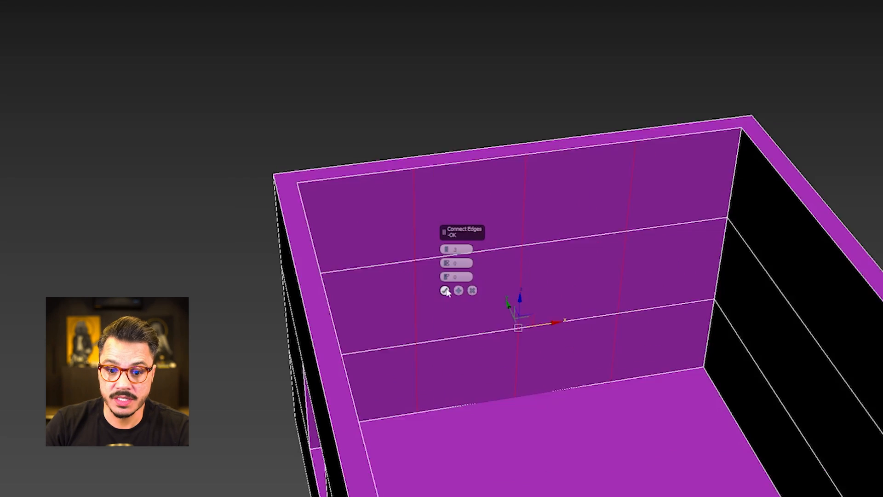
{"action": "left_click", "coordinate": [481, 310]}
Select the eight horizontal edges above and below the end wall's middle panel row and connect them with 1 segment
{"action": "left_click", "coordinate": [524, 52]}
{"action": "mouse_move", "coordinate": [466, 267]}
{"action": "middle_mouse_down", "text": "alt"}
{"action": "mouse_move", "coordinate": [452, 264]}
{"action": "mouse_move", "coordinate": [464, 268]}
{"action": "middle_mouse_up", "text": "alt"}
{"action": "scroll", "coordinate": [520, 261], "scroll_direction": "up", "scroll_amount": 5}
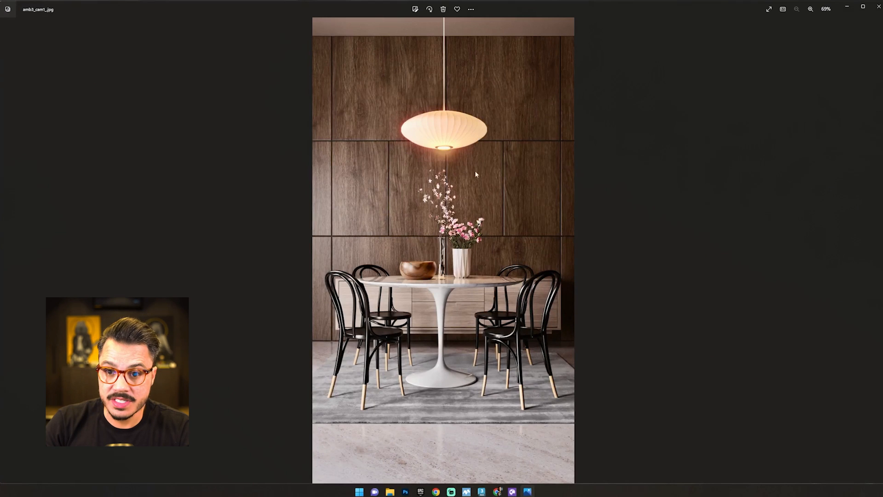
{"action": "left_click", "coordinate": [847, 9]}
{"action": "left_click", "coordinate": [322, 191]}
{"action": "left_click", "coordinate": [321, 287], "text": "ctrl"}
{"action": "left_click", "coordinate": [427, 183], "text": "ctrl"}
{"action": "left_click", "coordinate": [437, 274], "text": "ctrl"}
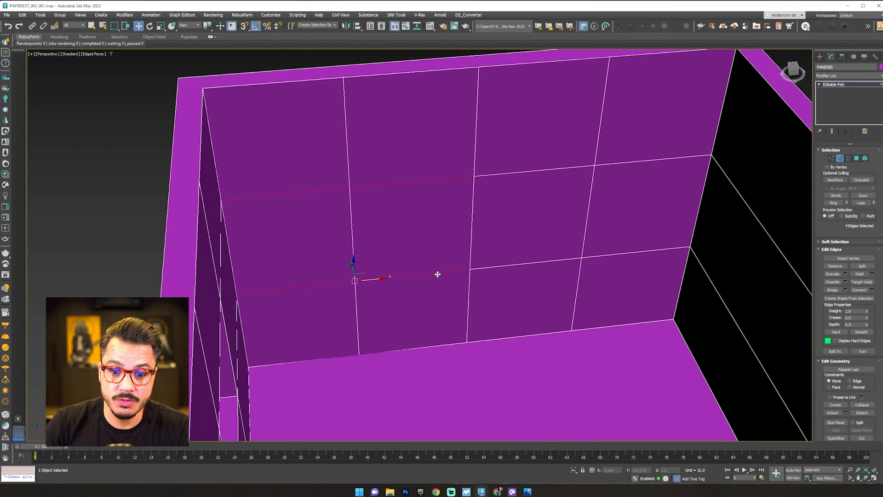
{"action": "left_click", "coordinate": [529, 171], "text": "ctrl"}
{"action": "left_click", "coordinate": [541, 262], "text": "ctrl"}
{"action": "left_click", "coordinate": [641, 162], "text": "ctrl"}
{"action": "left_click", "coordinate": [647, 252], "text": "ctrl"}
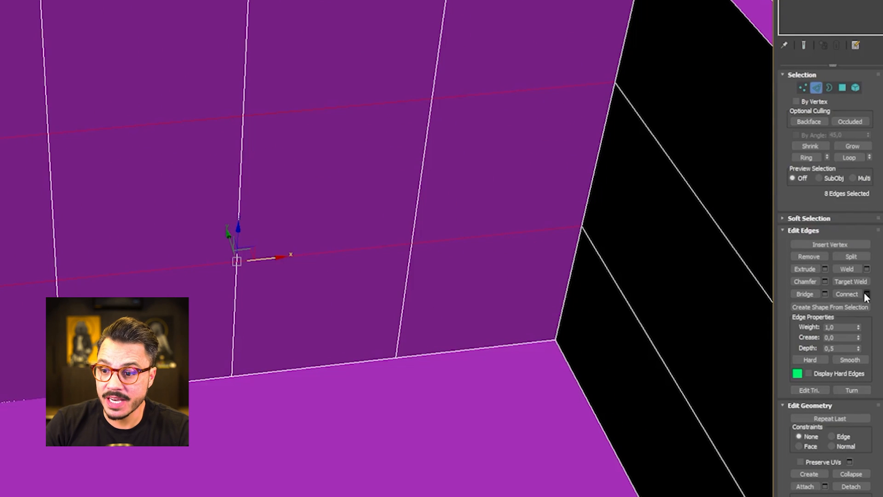
{"action": "left_click", "coordinate": [872, 290]}
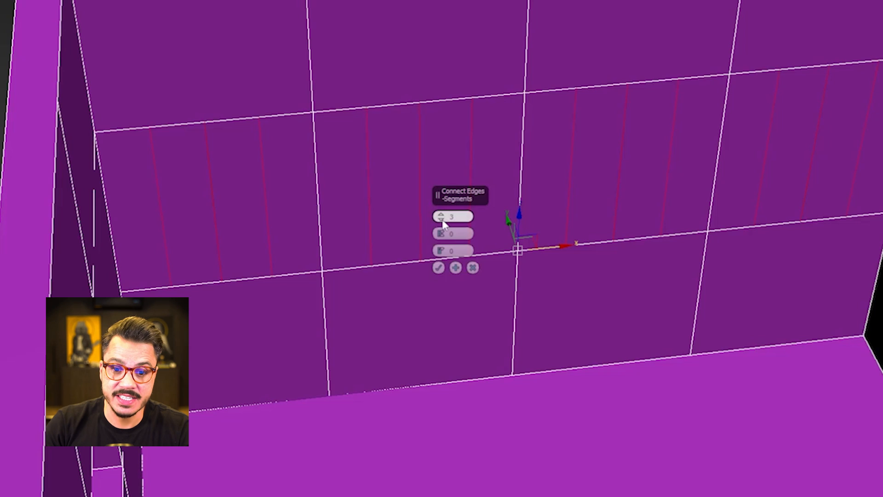
{"action": "left_click", "coordinate": [441, 269]}
{"action": "middle_click_drag", "start_coordinate": [549, 253], "coordinate": [547, 244], "text": "alt"}
{"action": "middle_click_drag", "start_coordinate": [604, 262], "coordinate": [193, 198], "text": "alt"}
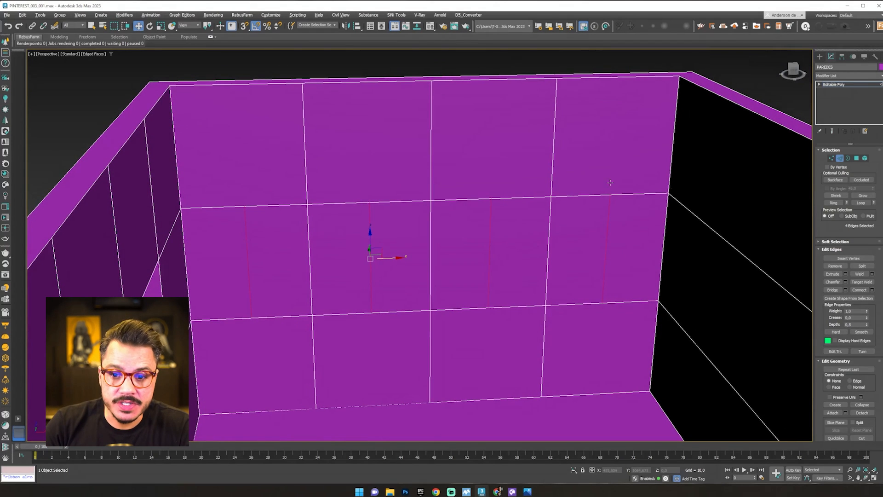
Select all 16 panel polygons on the inner face of the short end wall
{"action": "left_click", "coordinate": [857, 159]}
{"action": "left_click", "coordinate": [605, 158]}
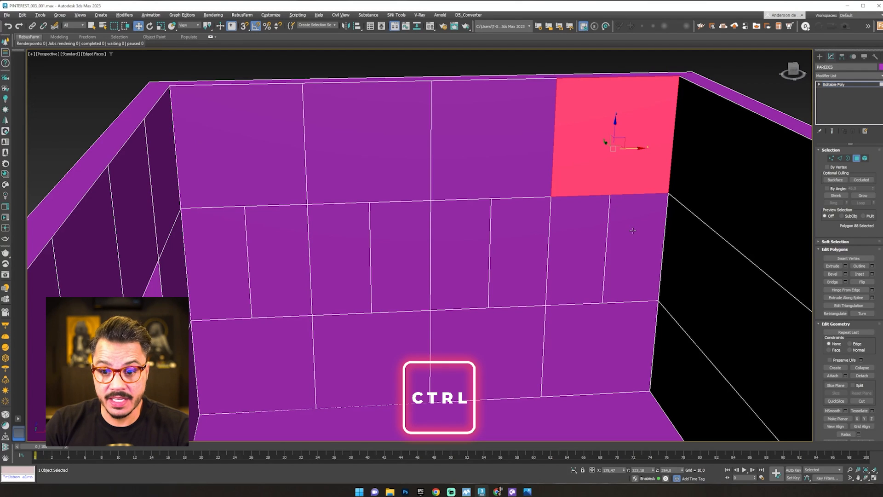
{"action": "left_click", "coordinate": [631, 220], "text": "ctrl"}
{"action": "left_click", "coordinate": [579, 276], "text": "ctrl"}
{"action": "left_click", "coordinate": [575, 317], "text": "ctrl"}
{"action": "left_click", "coordinate": [514, 344], "text": "ctrl"}
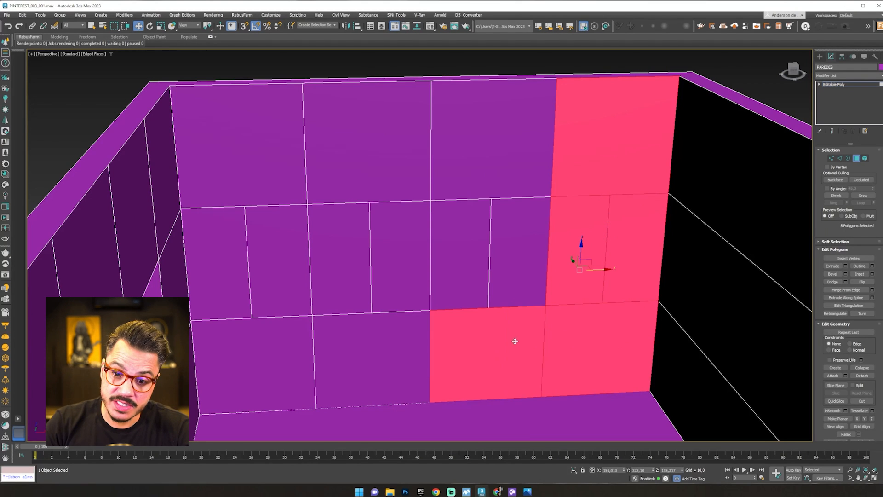
{"action": "left_click", "coordinate": [508, 276], "text": "ctrl"}
{"action": "left_click", "coordinate": [471, 273], "text": "ctrl"}
{"action": "key", "text": "q"}
{"action": "left_click", "coordinate": [492, 175], "text": "ctrl"}
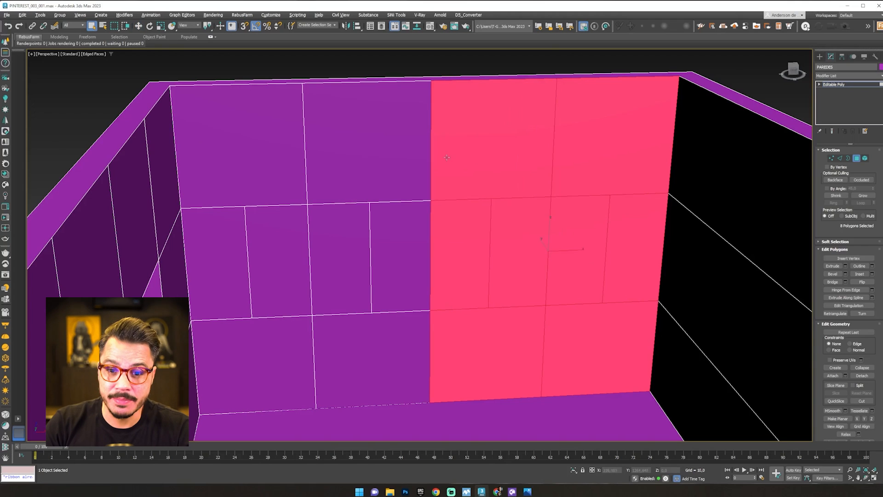
{"action": "left_click", "coordinate": [377, 184], "text": "ctrl"}
{"action": "left_click", "coordinate": [391, 221], "text": "ctrl"}
{"action": "left_click", "coordinate": [361, 241], "text": "ctrl"}
{"action": "key", "text": "w"}
{"action": "left_click", "coordinate": [388, 339], "text": "ctrl"}
{"action": "left_click_drag", "start_coordinate": [388, 339], "coordinate": [449, 316]}
{"action": "key", "text": "q"}
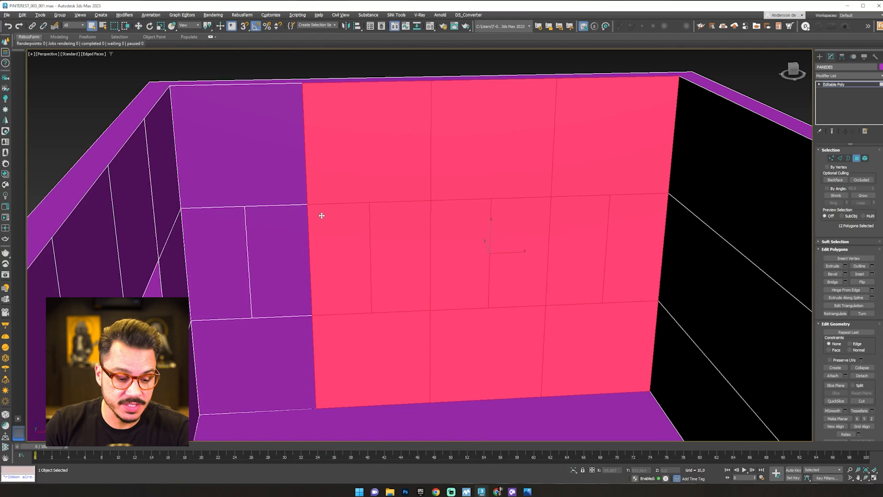
{"action": "left_click", "coordinate": [269, 161], "text": "ctrl"}
{"action": "left_click", "coordinate": [279, 260], "text": "ctrl"}
{"action": "left_click", "coordinate": [216, 263], "text": "ctrl"}
{"action": "left_click", "coordinate": [255, 363], "text": "ctrl"}
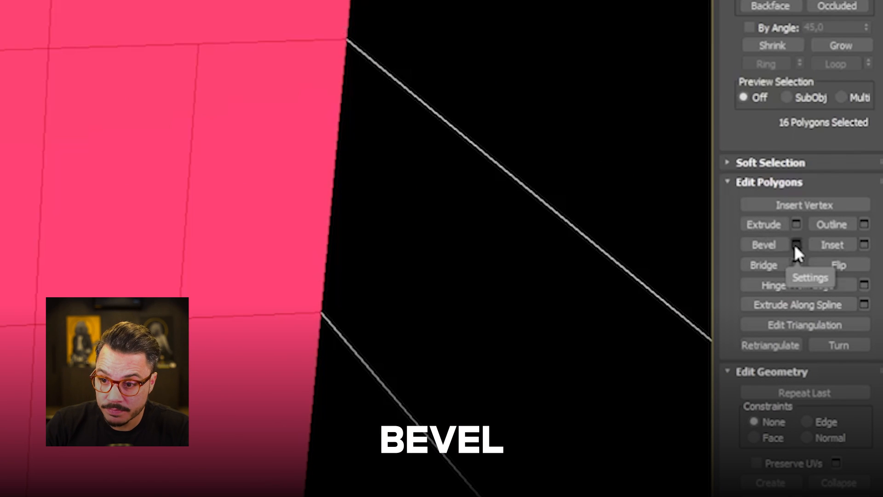
Start a bevel on the selected wall panels and set its height to 0
{"action": "left_click", "coordinate": [798, 244]}
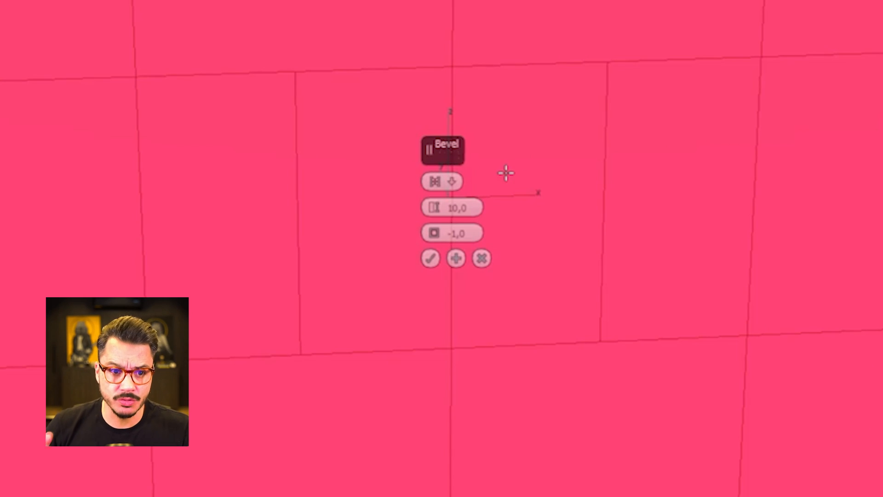
{"action": "middle_click_drag", "start_coordinate": [718, 69], "coordinate": [818, 53]}
{"action": "left_click", "coordinate": [462, 207]}
{"action": "double_click", "coordinate": [465, 207]}
{"action": "type", "text": "0"}
{"action": "key", "text": "Return"}
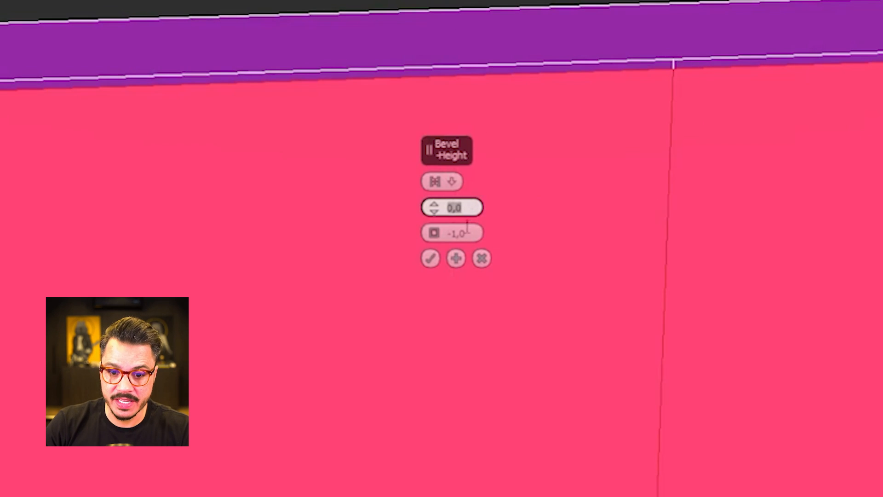
{"action": "scroll", "coordinate": [838, 367], "scroll_direction": "down", "scroll_amount": 5}
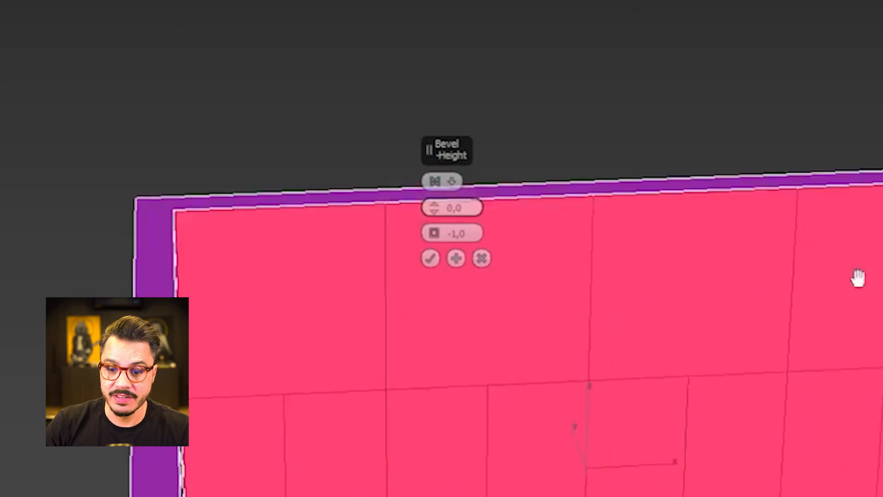
{"action": "scroll", "coordinate": [838, 367], "scroll_direction": "up", "scroll_amount": 8}
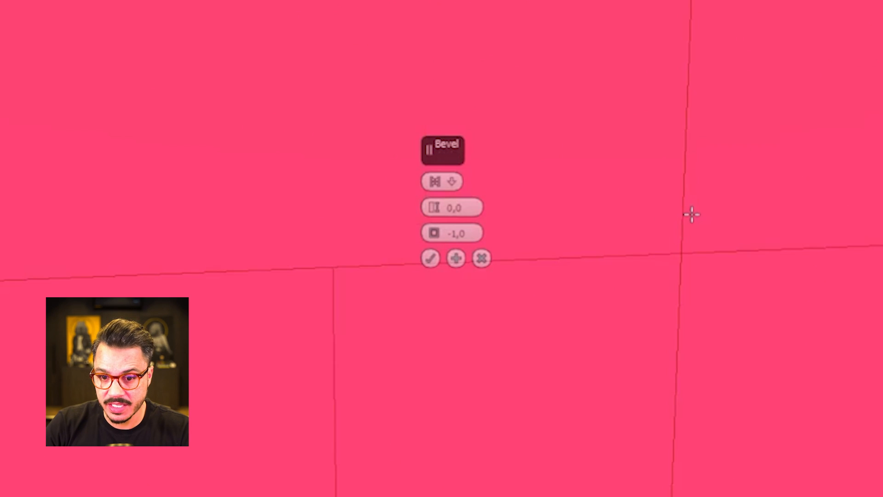
Set the bevel to By Polygon with an outline of -0.2 and apply it to the wall panels
{"action": "left_click", "coordinate": [452, 180]}
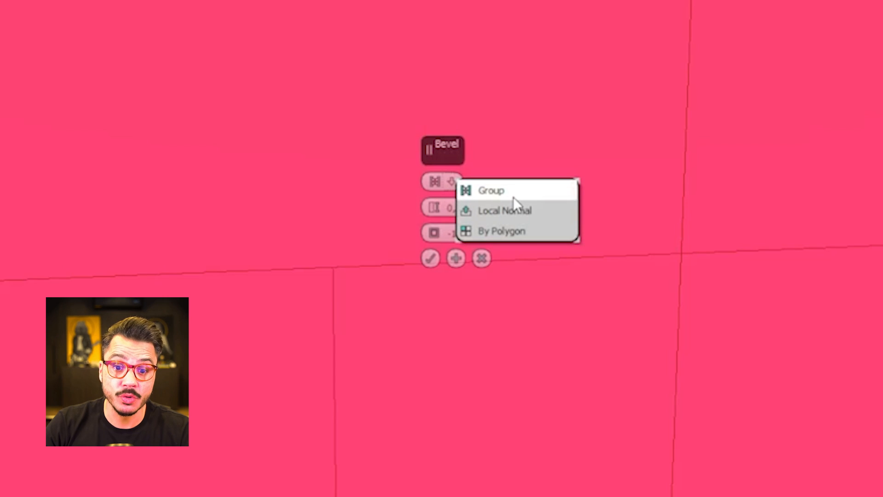
{"action": "left_click", "coordinate": [502, 232]}
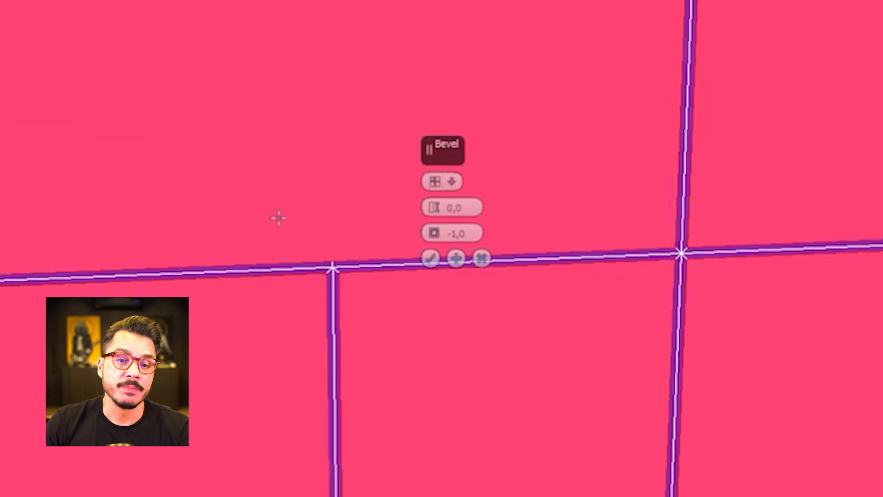
{"action": "left_click_drag", "start_coordinate": [470, 236], "coordinate": [433, 234]}
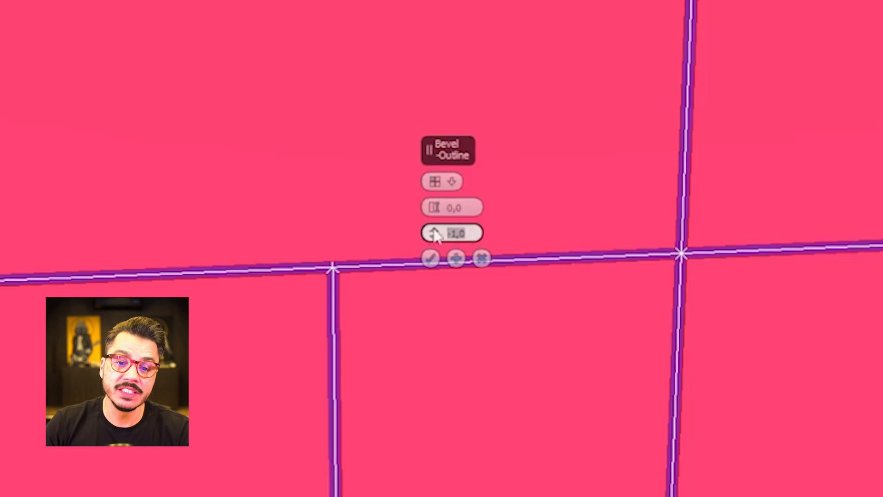
{"action": "type", "text": "-,"}
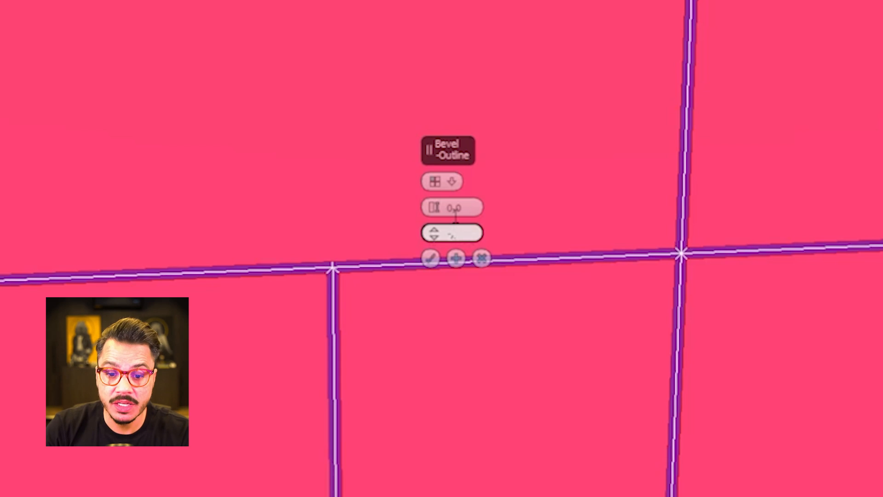
{"action": "key", "text": "Return"}
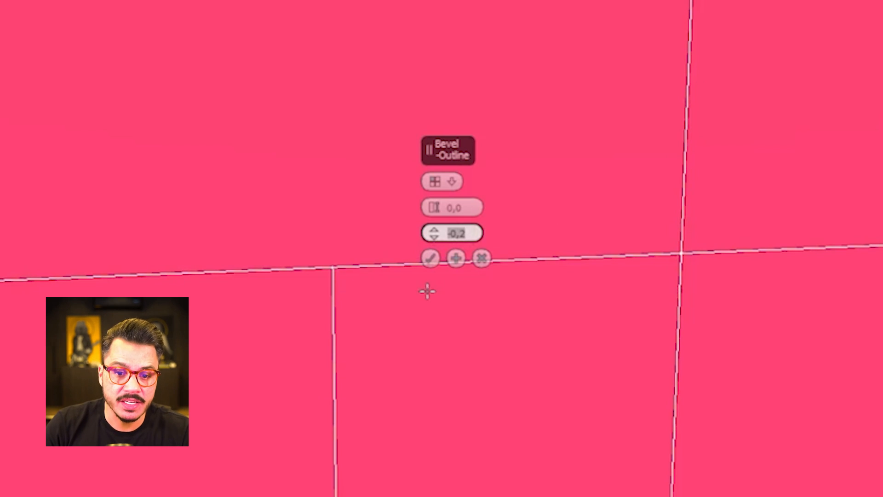
{"action": "left_click", "coordinate": [429, 258]}
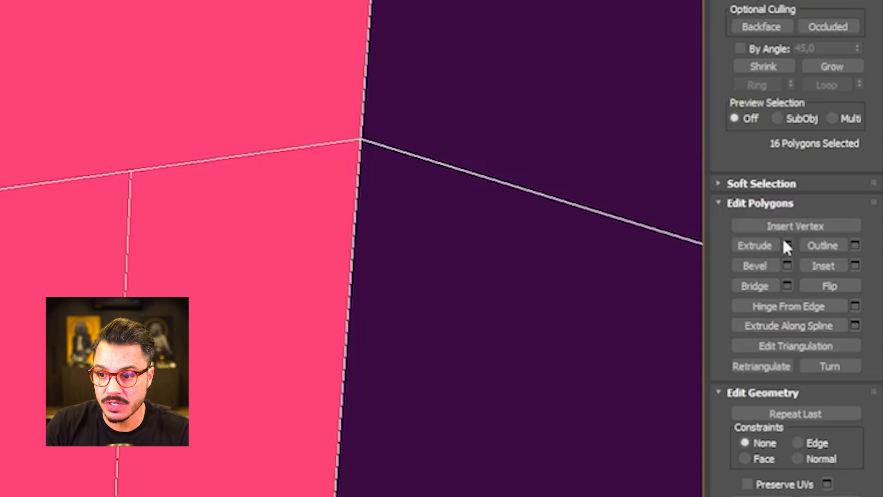
Extrude the 16 inset panel polygons by a height of 1
{"action": "left_click", "coordinate": [789, 243]}
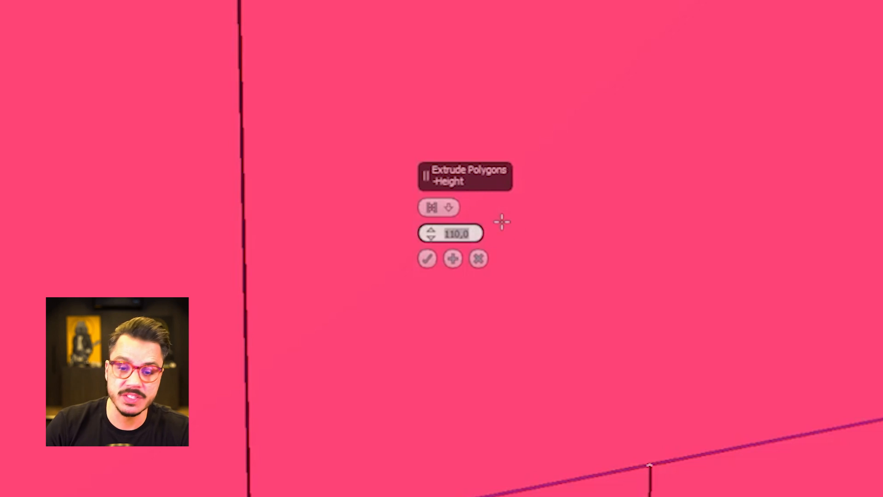
{"action": "type", "text": "1"}
{"action": "key", "text": "Return"}
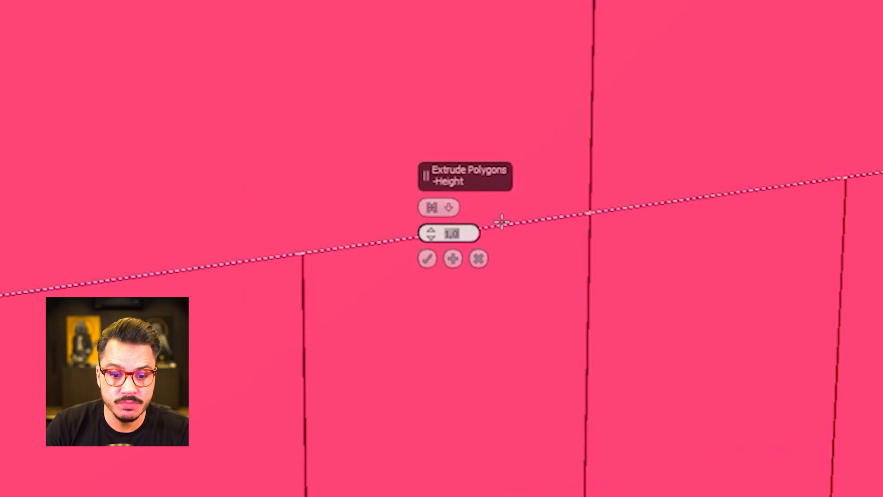
{"action": "left_click", "coordinate": [426, 262]}
{"action": "middle_click_drag", "start_coordinate": [406, 280], "coordinate": [357, 241]}
{"action": "scroll", "coordinate": [322, 259], "scroll_direction": "up", "scroll_amount": 5}
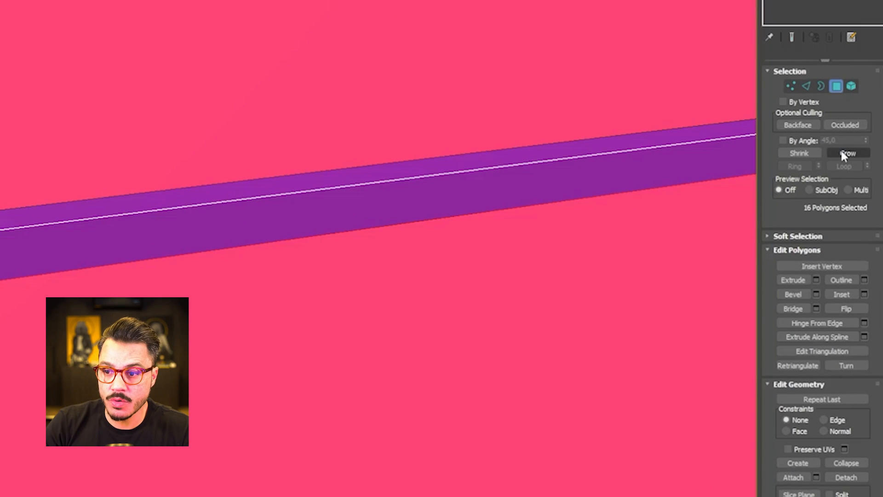
Grow the selection to include the panel sides, detach it as PAINEL DE MADEIRA, and deselect PAREDES
{"action": "left_click", "coordinate": [841, 153]}
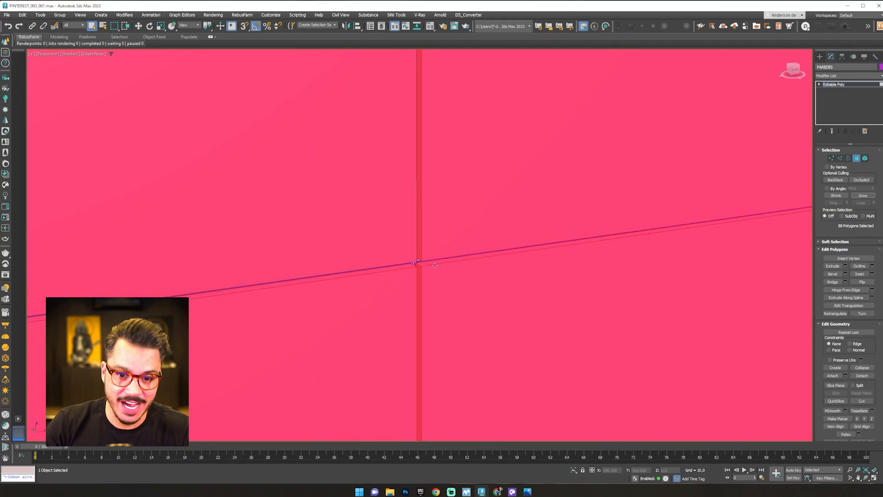
{"action": "scroll", "coordinate": [435, 266], "scroll_direction": "down", "scroll_amount": 5}
{"action": "scroll", "coordinate": [430, 276], "scroll_direction": "up", "scroll_amount": 5}
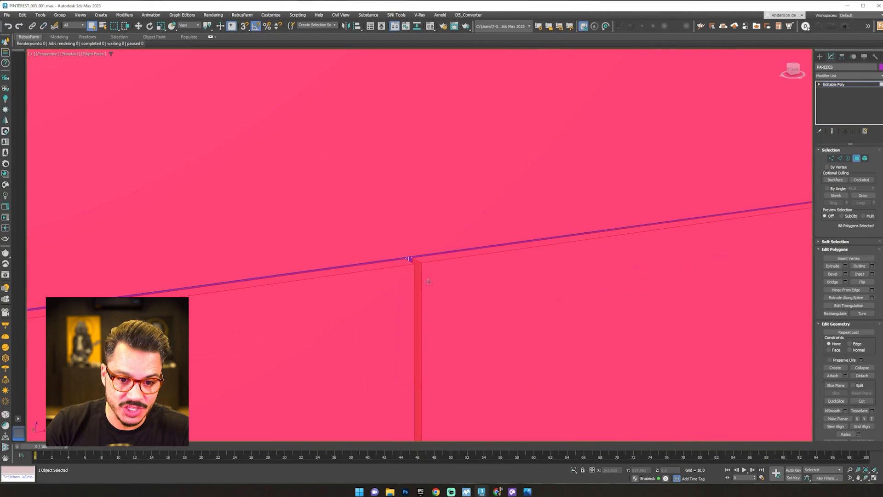
{"action": "scroll", "coordinate": [429, 283], "scroll_direction": "up", "scroll_amount": 4}
{"action": "middle_click_drag", "start_coordinate": [429, 283], "coordinate": [460, 206]}
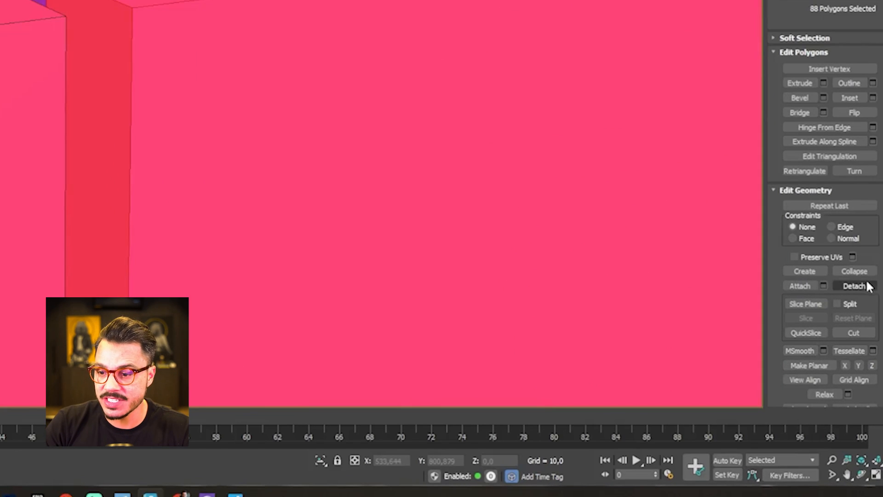
{"action": "left_click", "coordinate": [862, 376]}
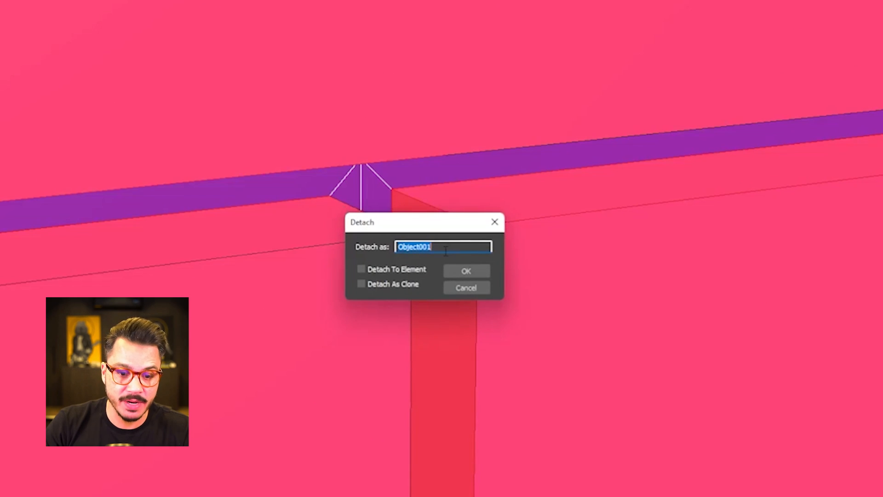
{"action": "type", "text": "PAINEL DE "}
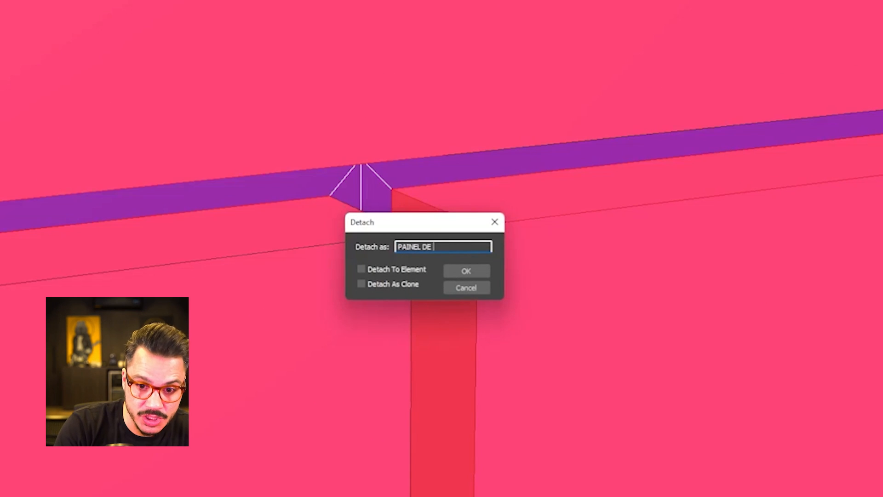
{"action": "type", "text": "MADEIR"}
{"action": "key", "text": "Return"}
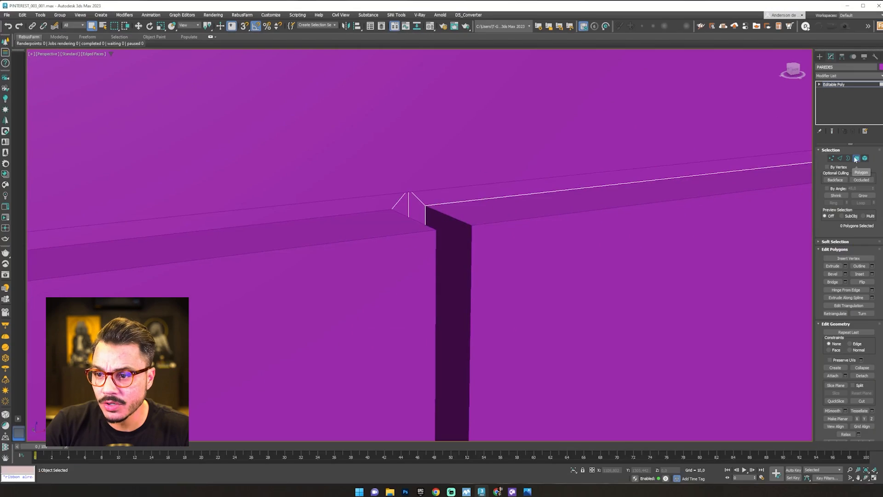
{"action": "scroll", "coordinate": [568, 237], "scroll_direction": "down", "scroll_amount": 3}
{"action": "middle_click_drag", "start_coordinate": [553, 279], "coordinate": [367, 276], "text": "alt"}
{"action": "scroll", "coordinate": [535, 285], "scroll_direction": "down", "scroll_amount": 5}
{"action": "left_click", "coordinate": [354, 118]}
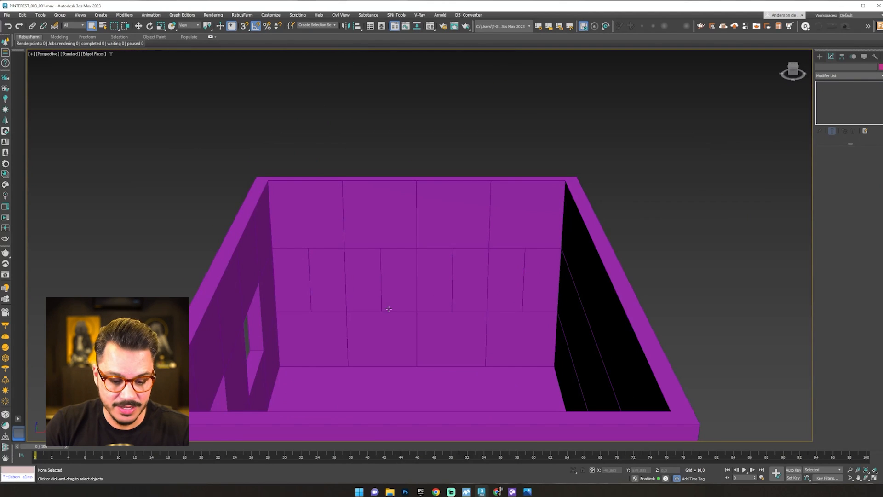
Clone the PISO floor vertically to just above the walls as a copy named TETO
{"action": "middle_click_drag", "start_coordinate": [429, 302], "coordinate": [426, 273], "text": "alt"}
{"action": "middle_click_drag", "start_coordinate": [631, 184], "coordinate": [560, 188], "text": "alt"}
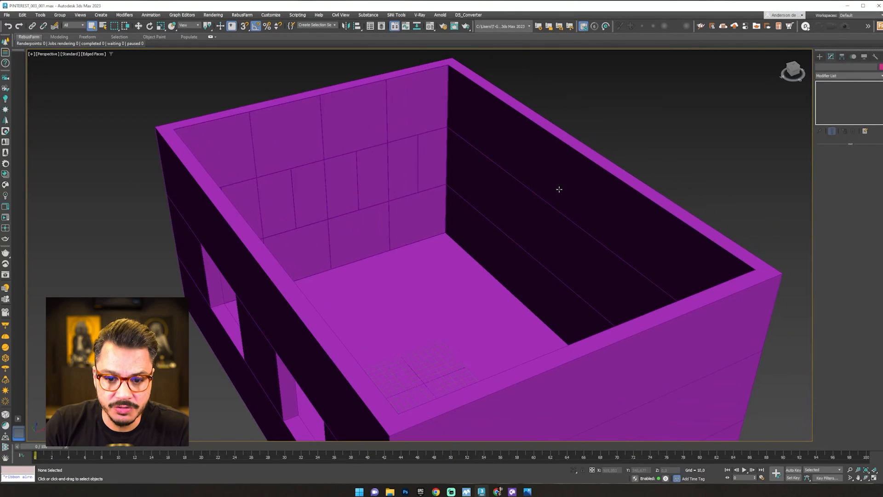
{"action": "left_click", "coordinate": [423, 339]}
{"action": "middle_click_drag", "start_coordinate": [438, 391], "coordinate": [456, 296], "text": "alt"}
{"action": "key", "text": "w"}
{"action": "key", "text": "w"}
{"action": "left_click_drag", "start_coordinate": [446, 311], "coordinate": [451, 169]}
{"action": "right_click", "coordinate": [451, 169]}
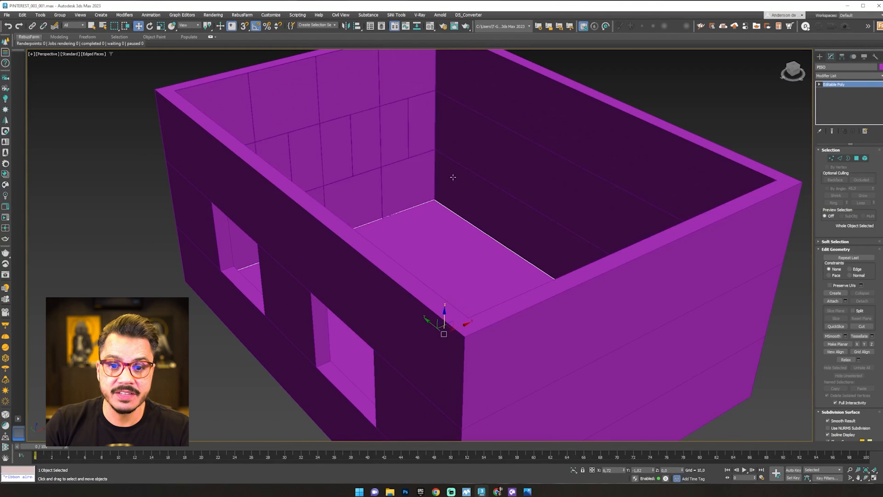
{"action": "left_click_drag", "start_coordinate": [445, 312], "coordinate": [448, 67], "text": "shift"}
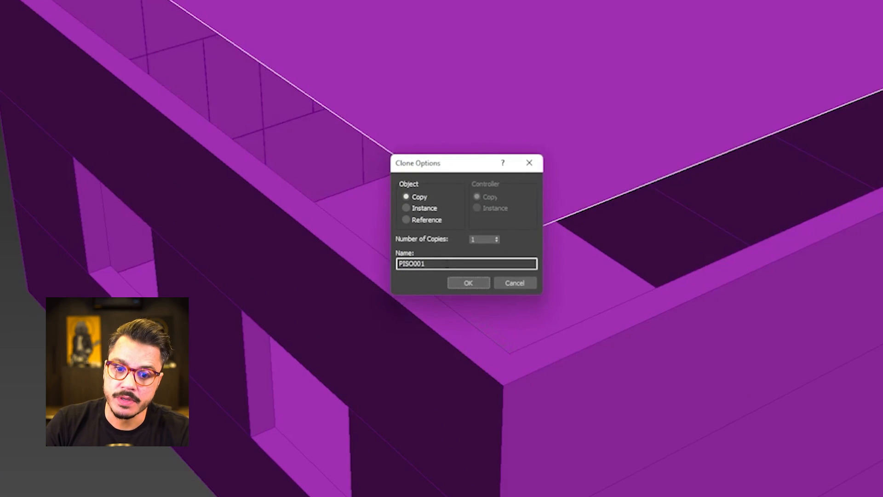
{"action": "type", "text": "TETO"}
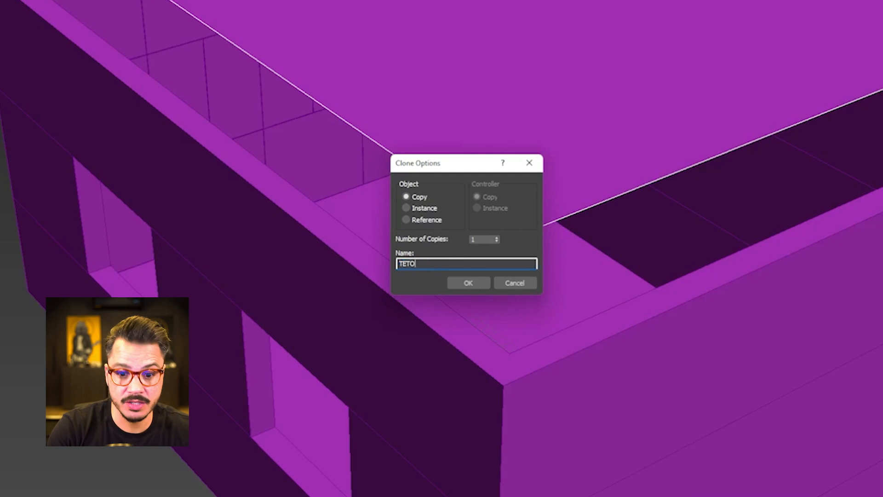
{"action": "left_click", "coordinate": [468, 284]}
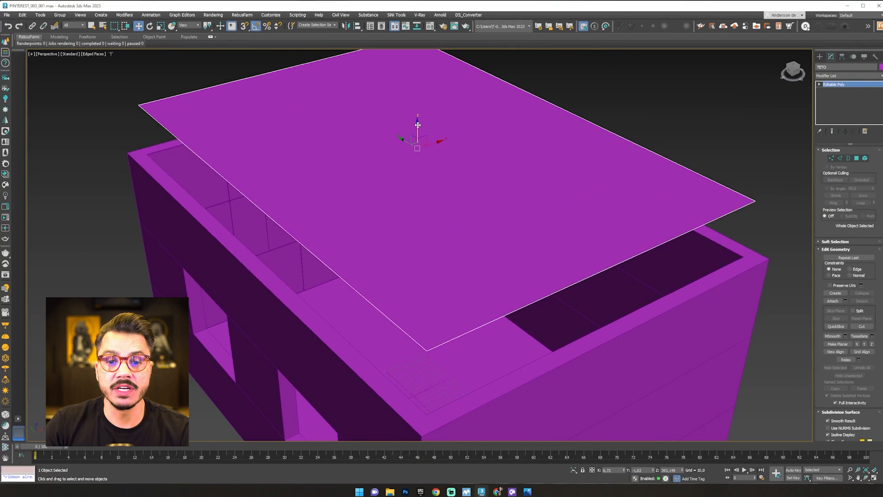
Position the TETO ceiling at an absolute height of Z 310, just below the top of the walls
{"action": "mouse_move", "coordinate": [418, 125]}
{"action": "left_mouse_down"}
{"action": "mouse_move", "coordinate": [414, 191]}
{"action": "mouse_move", "coordinate": [414, 124]}
{"action": "left_mouse_up"}
{"action": "middle_click_drag", "start_coordinate": [504, 301], "coordinate": [500, 268]}
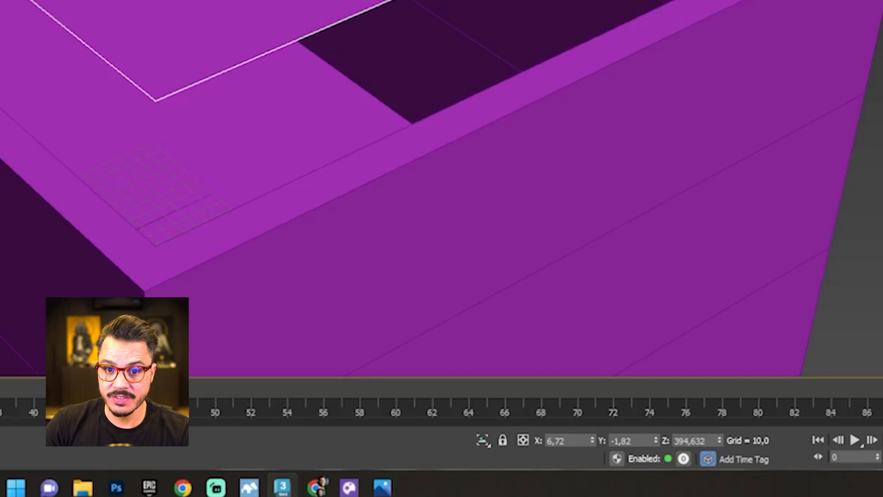
{"action": "left_click_drag", "start_coordinate": [132, 1], "coordinate": [133, 74]}
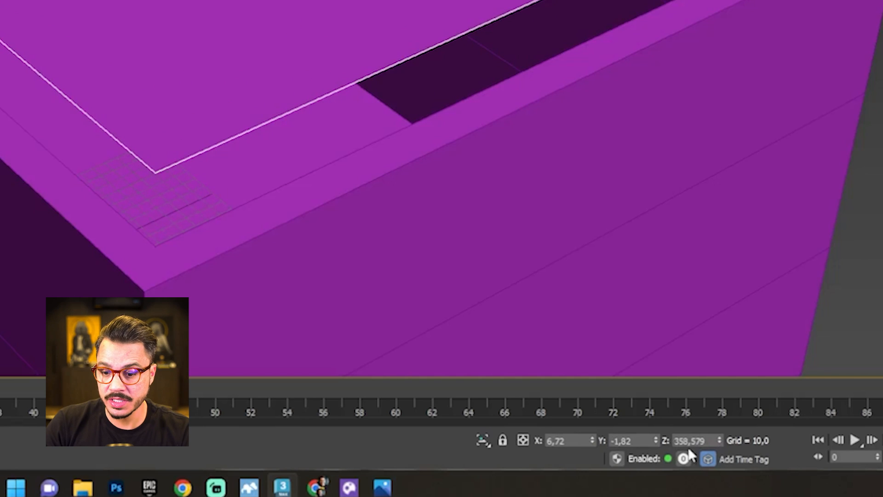
{"action": "left_click", "coordinate": [522, 440]}
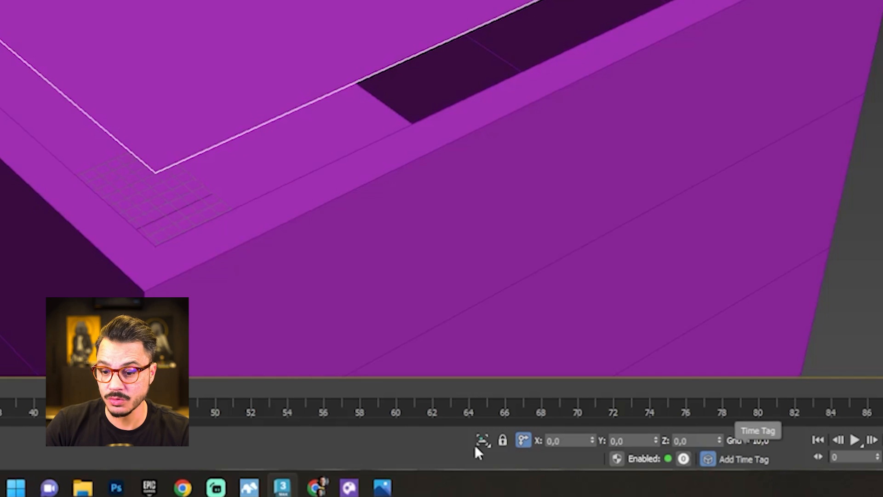
{"action": "left_click", "coordinate": [524, 442]}
{"action": "double_click", "coordinate": [704, 440]}
{"action": "type", "text": "300"}
{"action": "key", "text": "Return"}
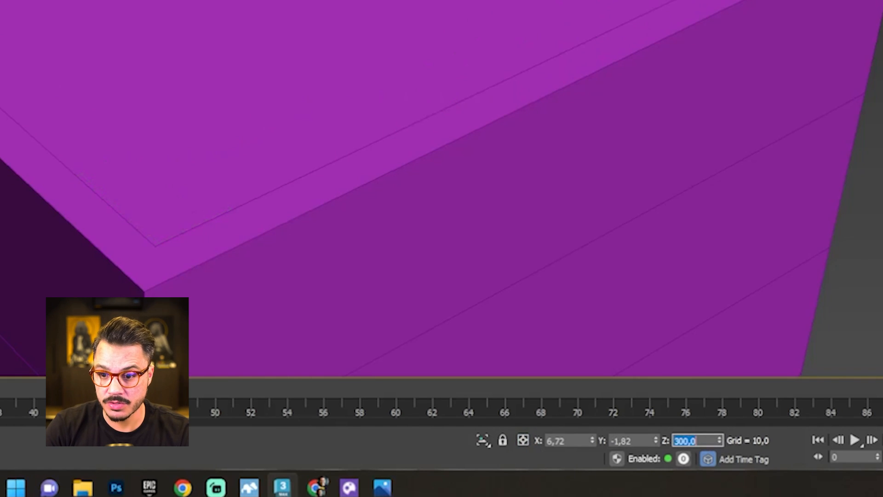
{"action": "type", "text": "310"}
{"action": "key", "text": "Return"}
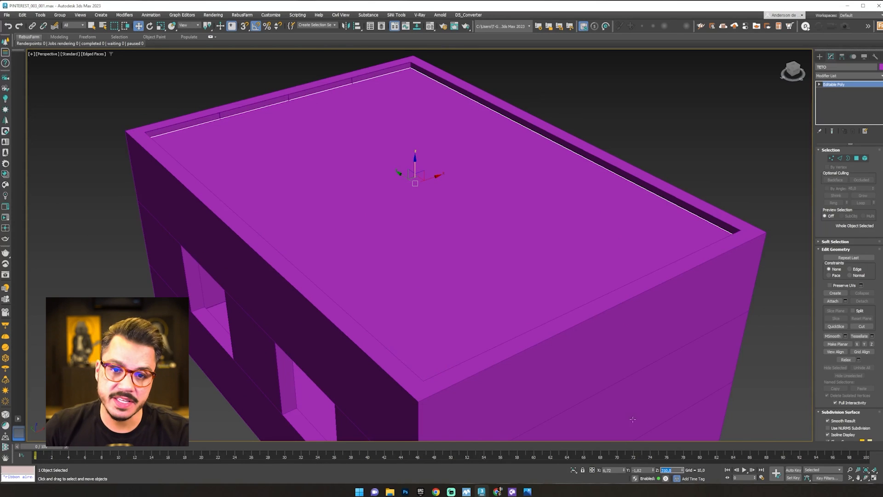
Thicken the TETO ceiling with a Shell modifier of outer amount 10 and convert it to an Editable Poly
{"action": "scroll", "coordinate": [393, 113], "scroll_direction": "up", "scroll_amount": 6}
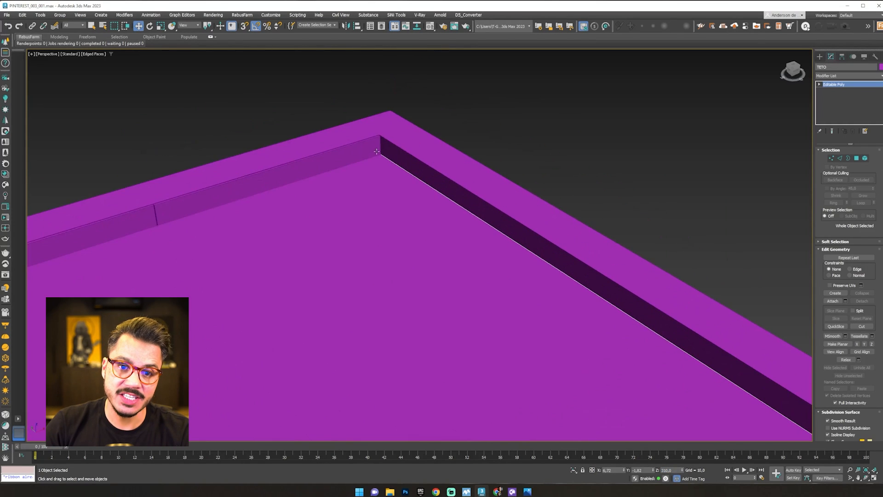
{"action": "middle_click_drag", "start_coordinate": [396, 195], "coordinate": [408, 261]}
{"action": "scroll", "coordinate": [409, 244], "scroll_direction": "up", "scroll_amount": 3}
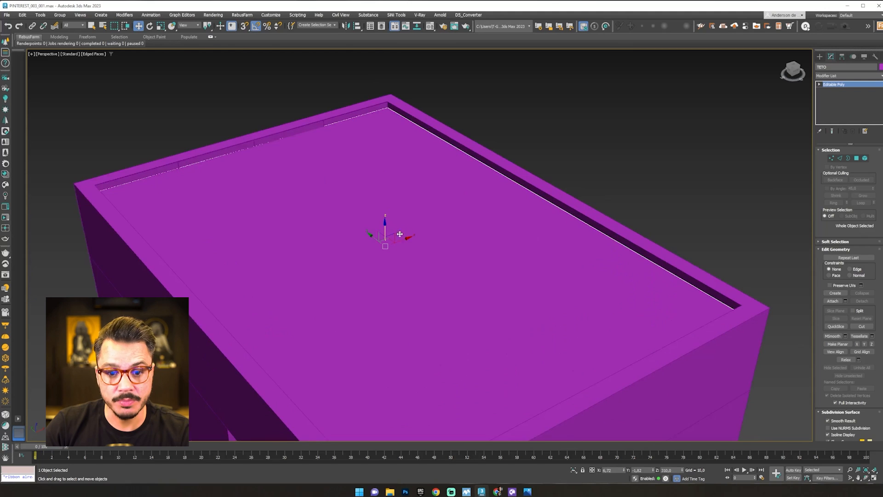
{"action": "left_click", "coordinate": [849, 75]}
{"action": "scroll", "coordinate": [842, 177], "scroll_direction": "down", "scroll_amount": 5}
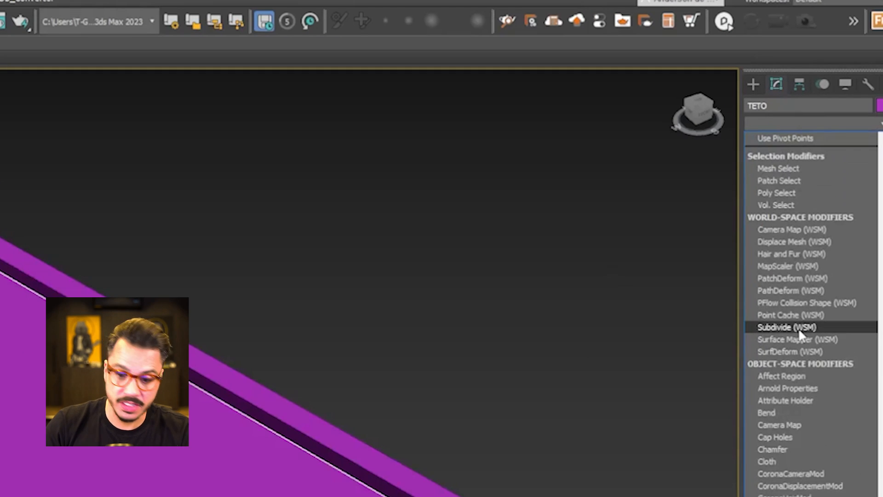
{"action": "type", "text": "shell"}
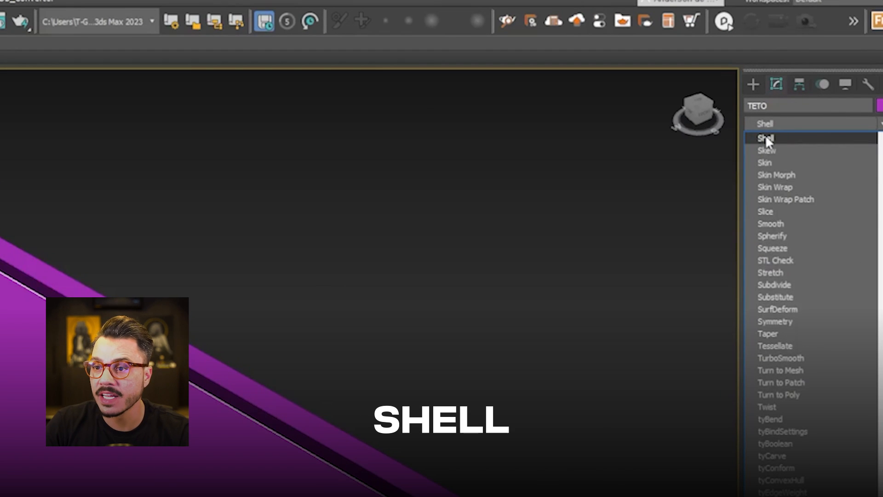
{"action": "left_click", "coordinate": [765, 136]}
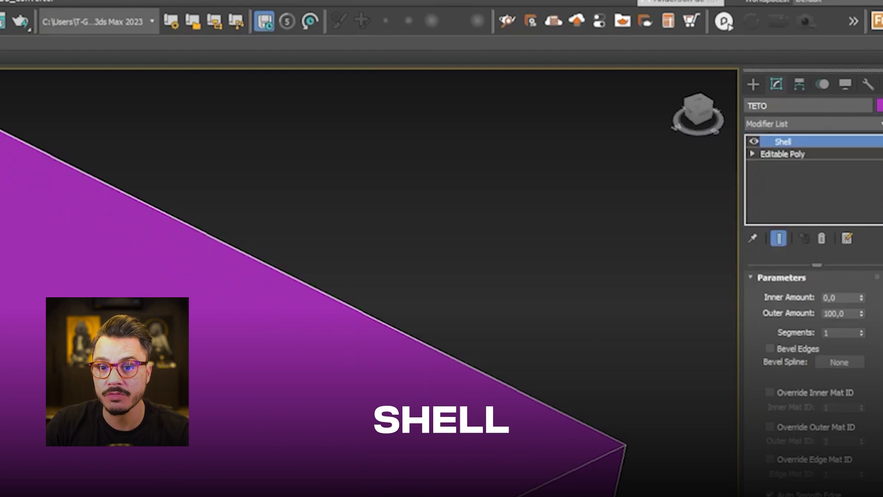
{"action": "double_click", "coordinate": [850, 315]}
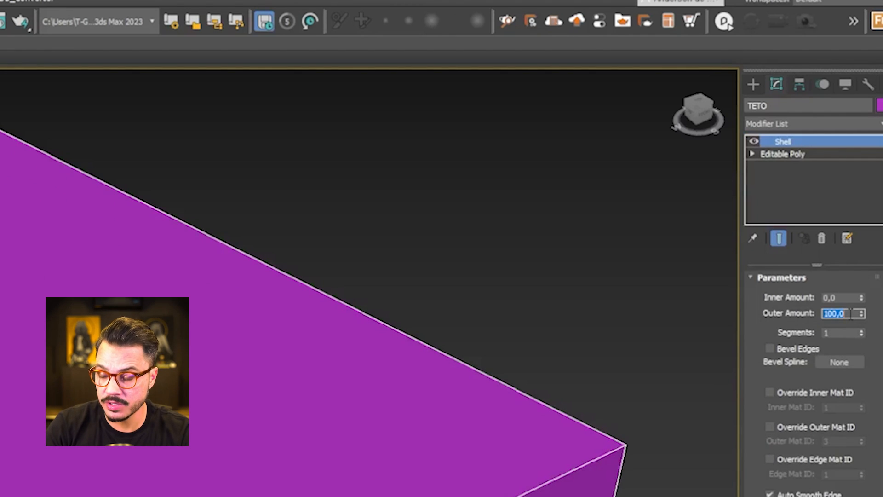
{"action": "type", "text": "10"}
{"action": "key", "text": "Return"}
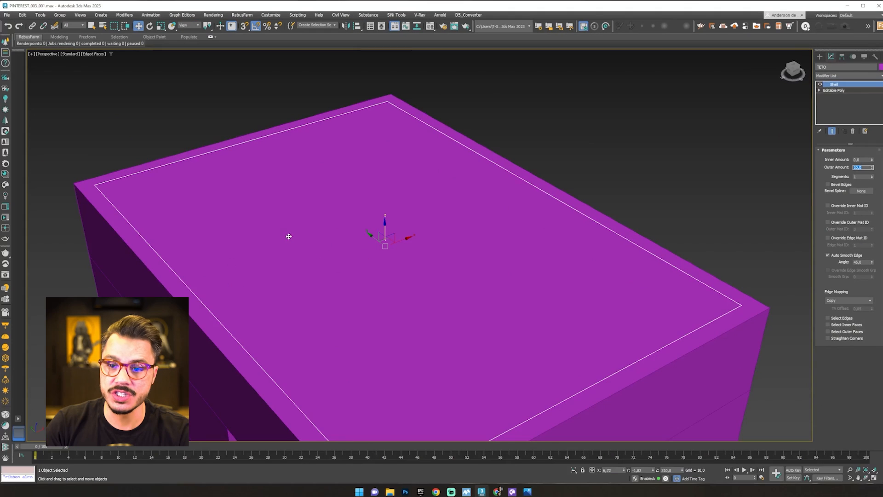
{"action": "right_click", "coordinate": [289, 232]}
{"action": "mouse_move", "coordinate": [322, 325]}
{"action": "left_click", "coordinate": [373, 331]}
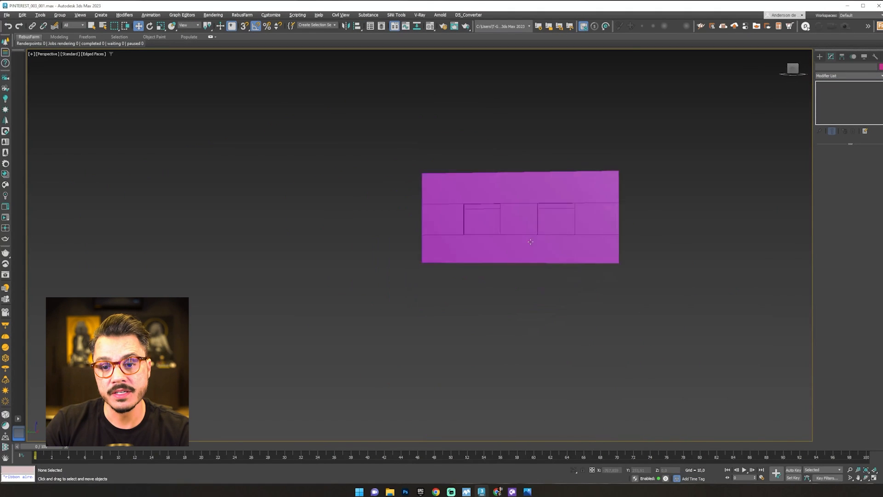
{"action": "middle_click_drag", "start_coordinate": [530, 241], "coordinate": [546, 211], "text": "alt"}
{"action": "left_click", "coordinate": [524, 210]}
{"action": "left_click_drag", "start_coordinate": [519, 212], "coordinate": [522, 114]}
{"action": "mouse_move", "coordinate": [518, 216]}
{"action": "middle_mouse_down", "text": "alt"}
{"action": "mouse_move", "coordinate": [530, 195]}
{"action": "mouse_move", "coordinate": [514, 221]}
{"action": "middle_mouse_up", "text": "alt"}
{"action": "left_click", "coordinate": [512, 286]}
{"action": "left_click_drag", "start_coordinate": [514, 301], "coordinate": [501, 390]}
{"action": "key", "text": "ctrl+z"}
{"action": "key", "text": "ctrl+z"}
{"action": "key", "text": "ctrl+z"}
{"action": "left_click", "coordinate": [708, 250]}
{"action": "middle_click_drag", "start_coordinate": [653, 276], "coordinate": [550, 288], "text": "alt"}
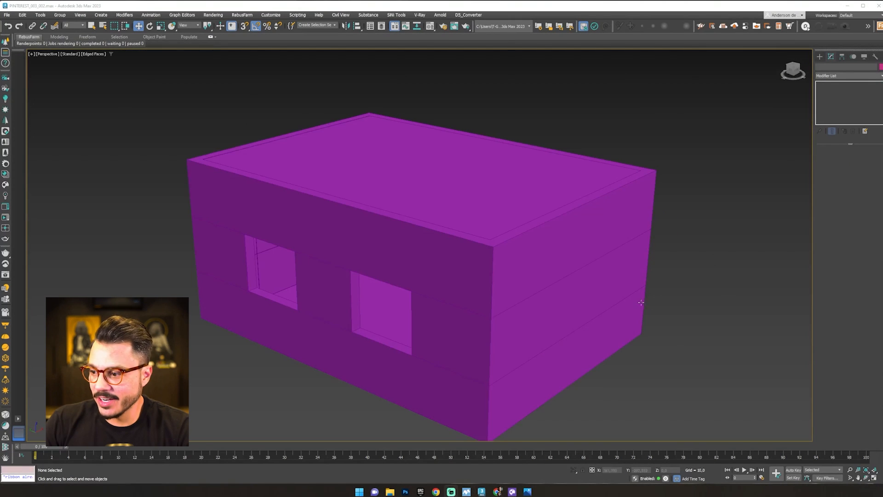
Name the first sample material PAREDES and change its type to CoronaPhysicalMtl
{"action": "middle_click_drag", "start_coordinate": [641, 303], "coordinate": [608, 300], "text": "alt"}
{"action": "middle_click_drag", "start_coordinate": [609, 300], "coordinate": [571, 267]}
{"action": "key", "text": "m"}
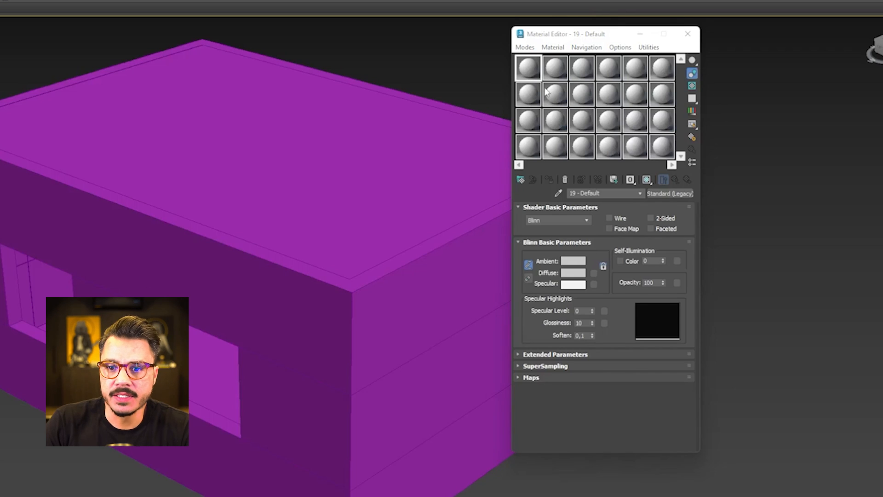
{"action": "left_click", "coordinate": [617, 195]}
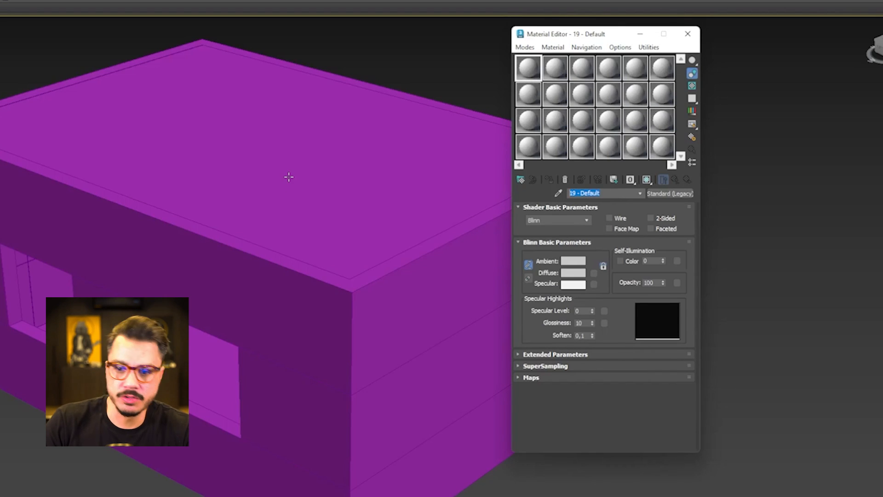
{"action": "type", "text": "PAREDES"}
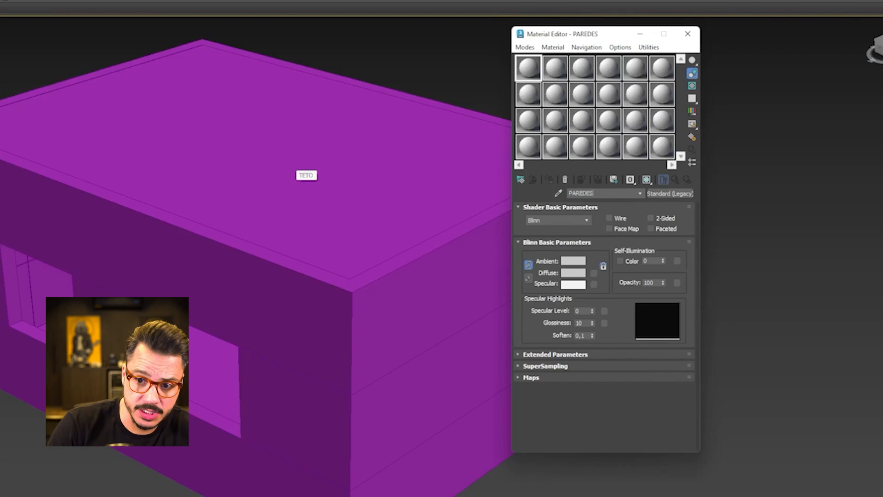
{"action": "left_click", "coordinate": [672, 195]}
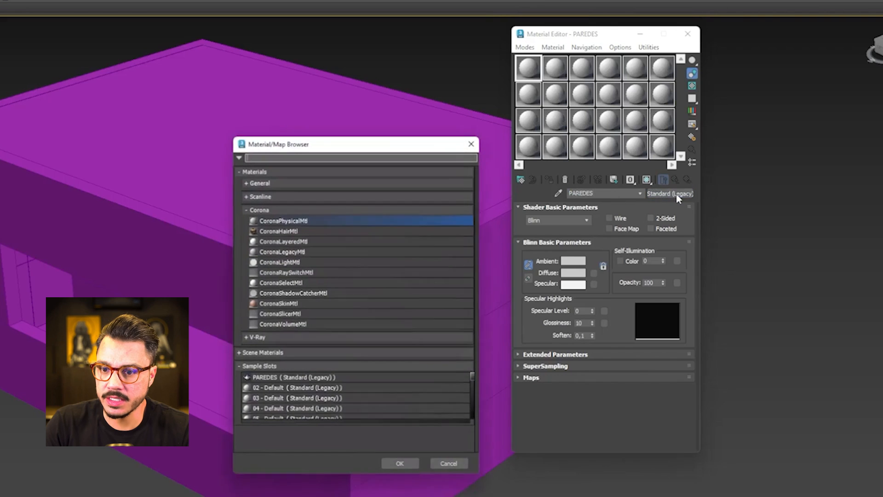
{"action": "double_click", "coordinate": [285, 221]}
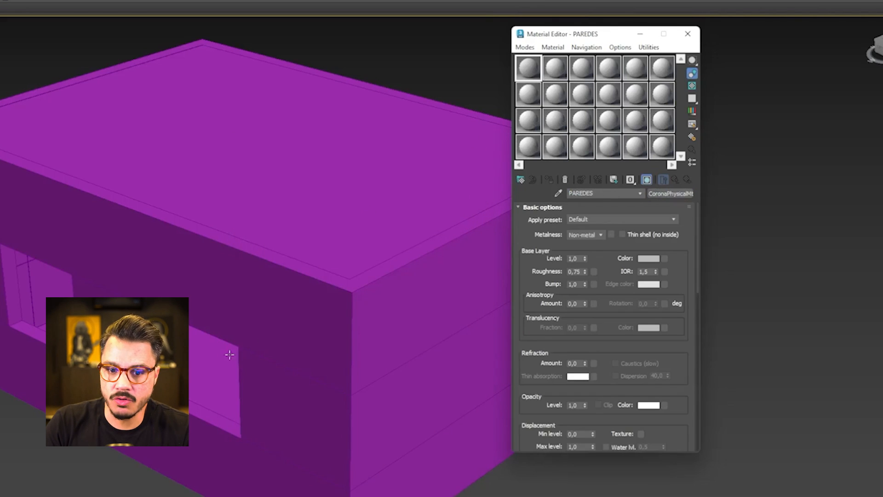
Assign the PAREDES material to all the room objects and close the Material Editor
{"action": "scroll", "coordinate": [327, 186], "scroll_direction": "down", "scroll_amount": 5}
{"action": "left_click", "coordinate": [165, 219]}
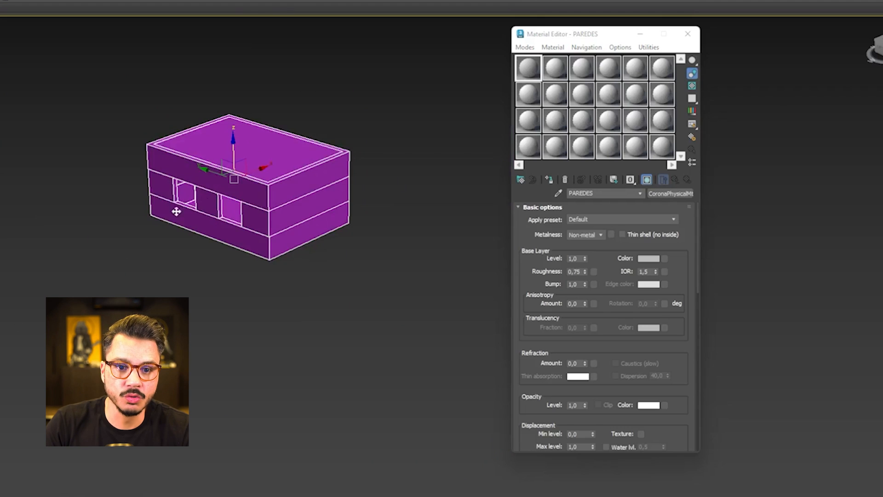
{"action": "key", "text": "z"}
{"action": "left_click", "coordinate": [551, 180]}
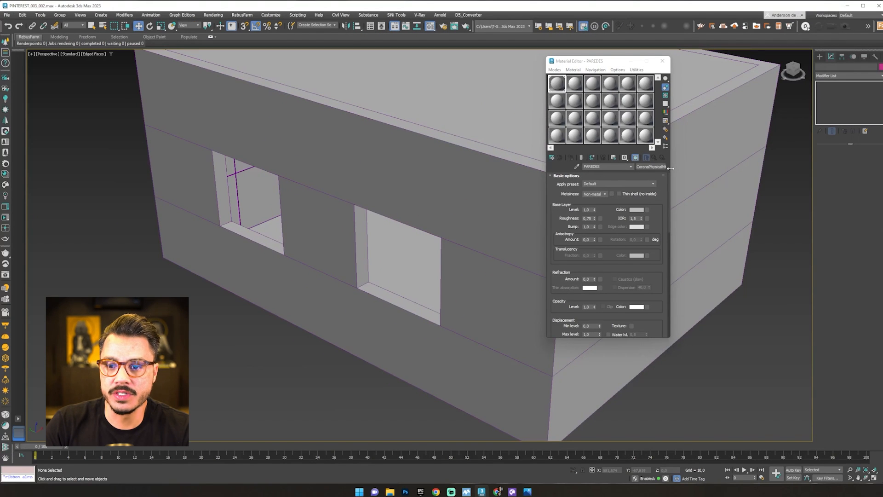
{"action": "key", "text": "m"}
Hide the TETO ceiling to open up the room from above, leaving nothing selected
{"action": "middle_click_drag", "start_coordinate": [538, 127], "coordinate": [564, 219], "text": "alt"}
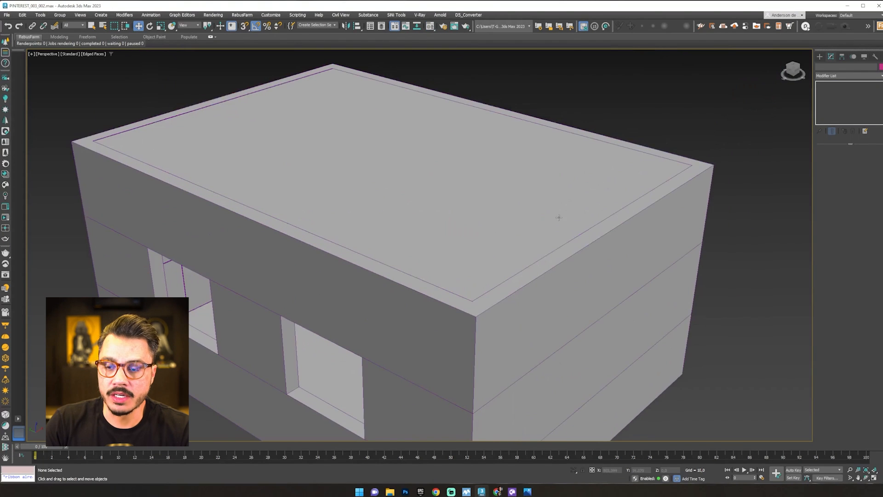
{"action": "left_click", "coordinate": [352, 165]}
{"action": "left_click", "coordinate": [864, 57]}
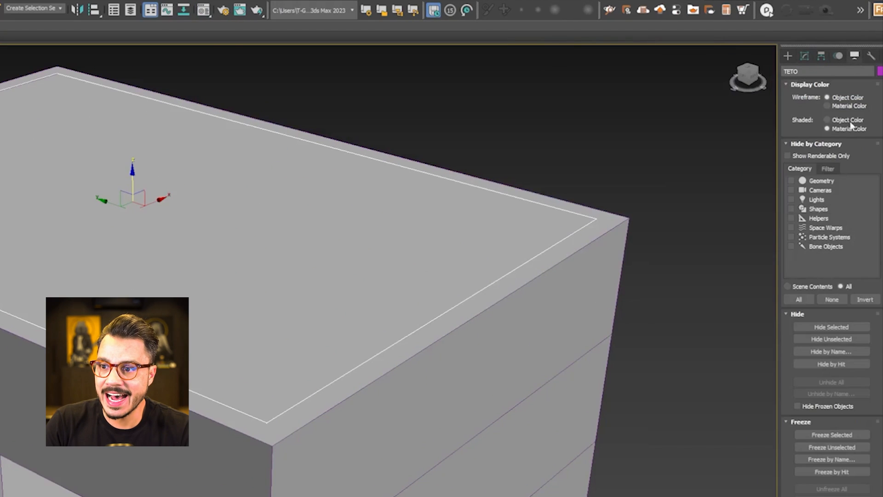
{"action": "left_click", "coordinate": [811, 340]}
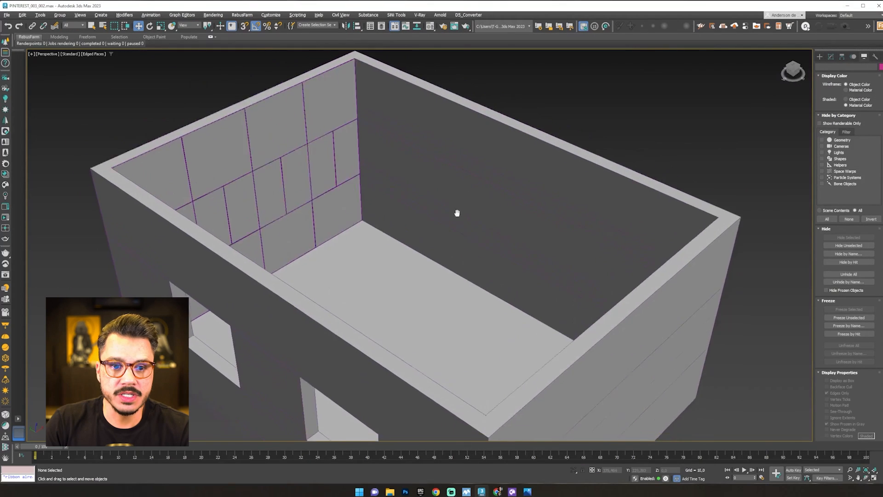
{"action": "left_click", "coordinate": [371, 291]}
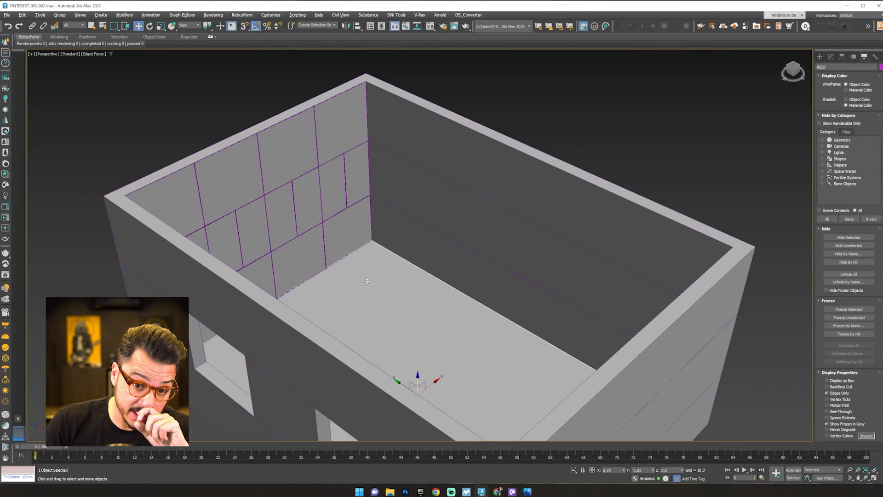
{"action": "left_click", "coordinate": [597, 131]}
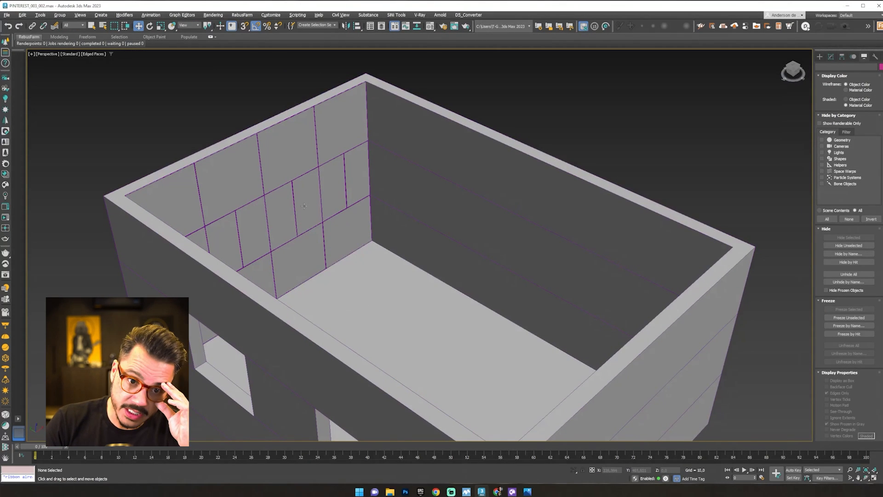
{"action": "middle_click_drag", "start_coordinate": [552, 137], "coordinate": [478, 96], "text": "alt"}
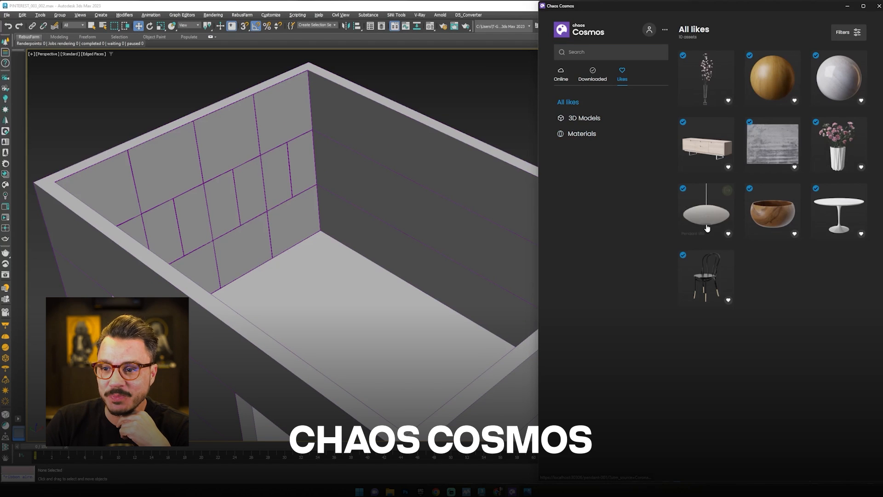
Browse the Chaos Cosmos online library's 3D Models, Materials, HDRIs, Collections and Creators categories
{"action": "left_click", "coordinate": [566, 79]}
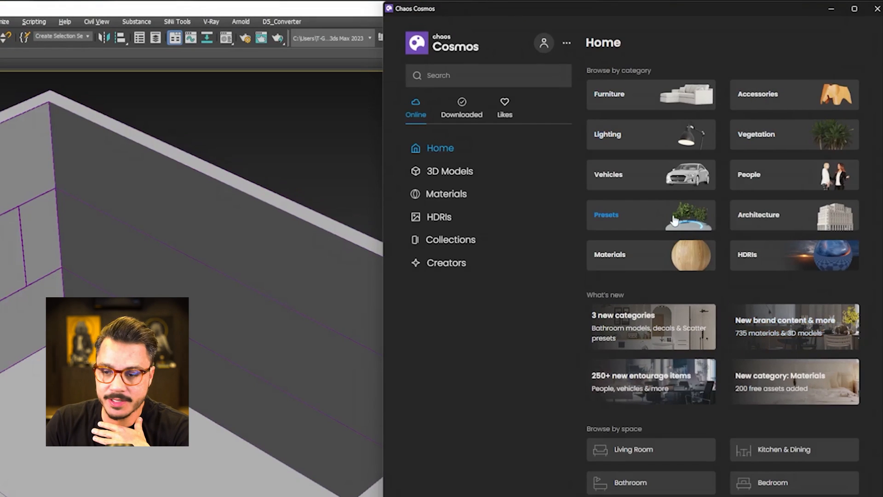
{"action": "left_click", "coordinate": [443, 172]}
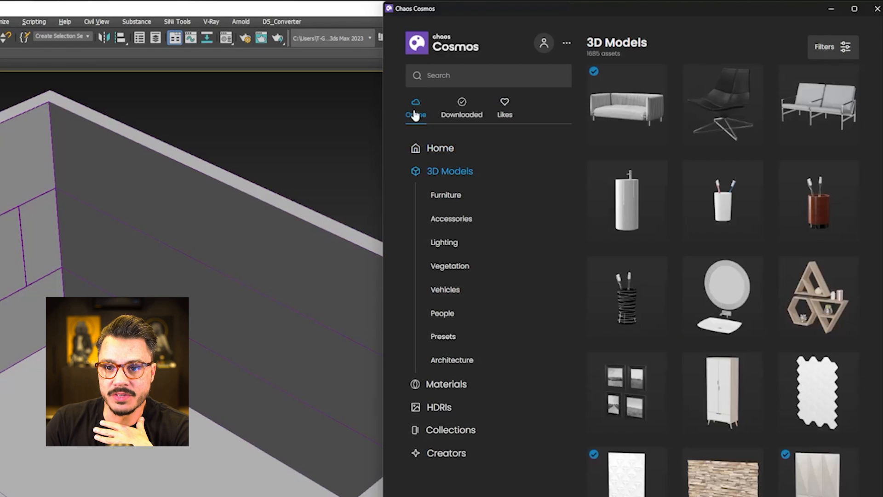
{"action": "scroll", "coordinate": [732, 179], "scroll_direction": "down", "scroll_amount": 12}
{"action": "scroll", "coordinate": [736, 216], "scroll_direction": "down", "scroll_amount": 15}
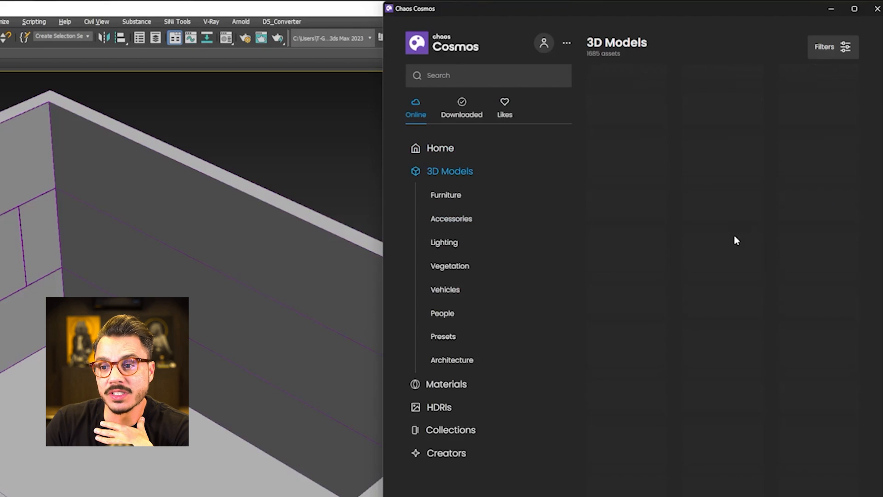
{"action": "left_click", "coordinate": [443, 383]}
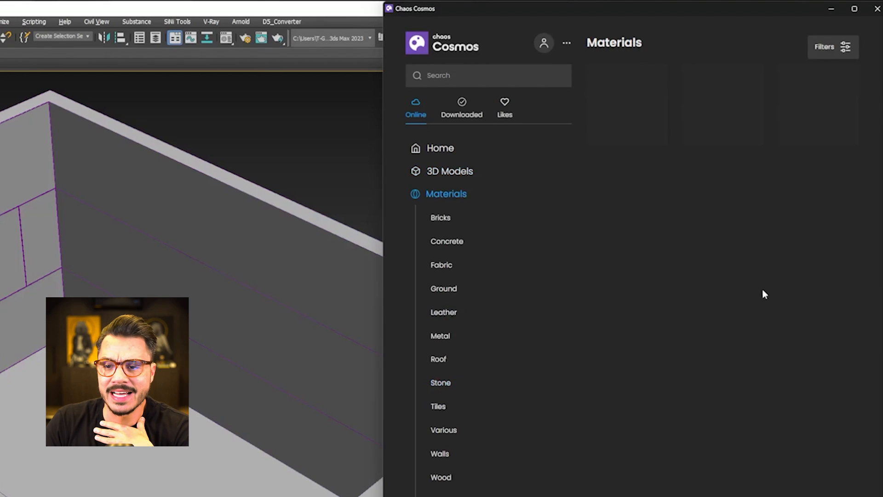
{"action": "scroll", "coordinate": [750, 286], "scroll_direction": "down", "scroll_amount": 12}
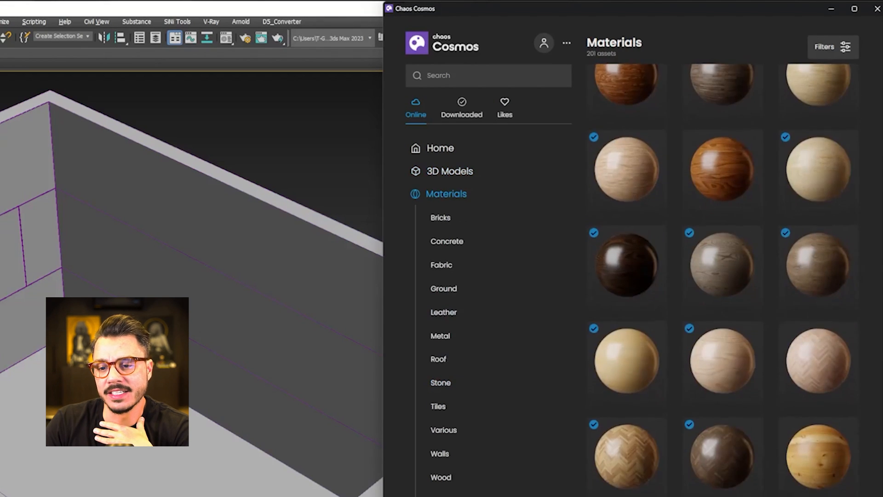
{"action": "left_click", "coordinate": [439, 217]}
{"action": "scroll", "coordinate": [716, 294], "scroll_direction": "down", "scroll_amount": 6}
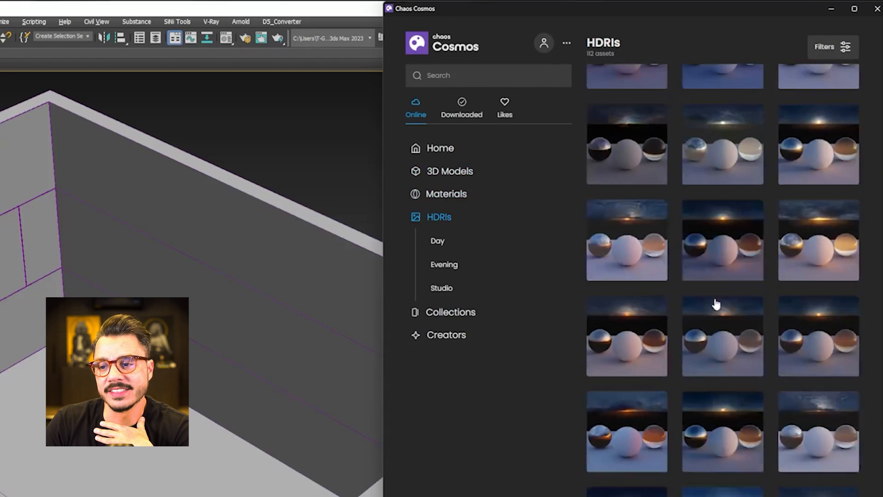
{"action": "left_click", "coordinate": [460, 315]}
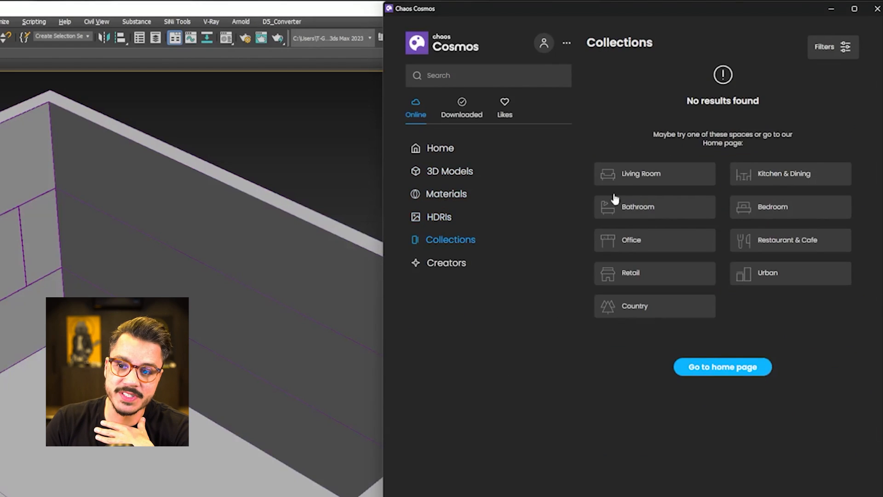
{"action": "left_click", "coordinate": [446, 264]}
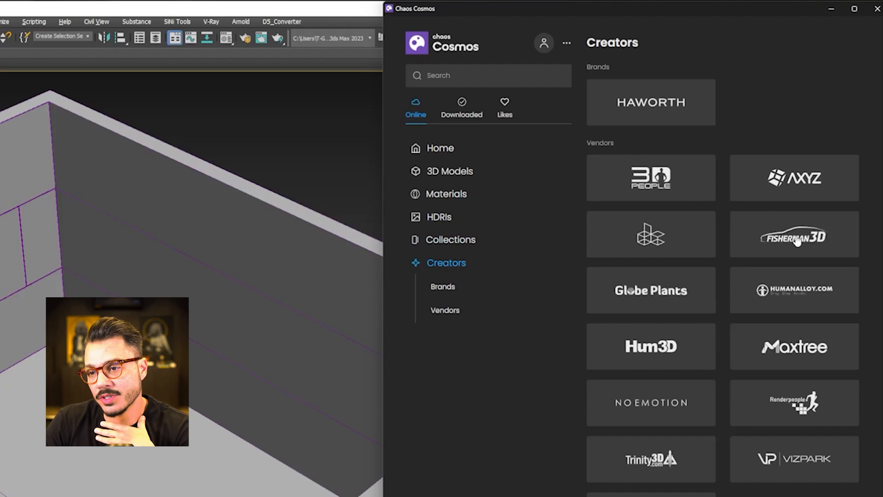
Browse the Chaos Cosmos 3D models, the downloaded assets and the liked assets
{"action": "left_click", "coordinate": [431, 171]}
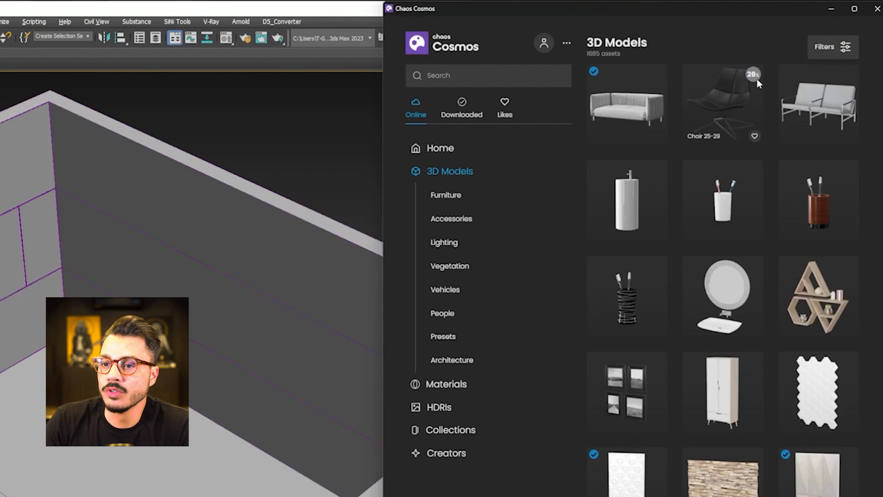
{"action": "left_click", "coordinate": [462, 119]}
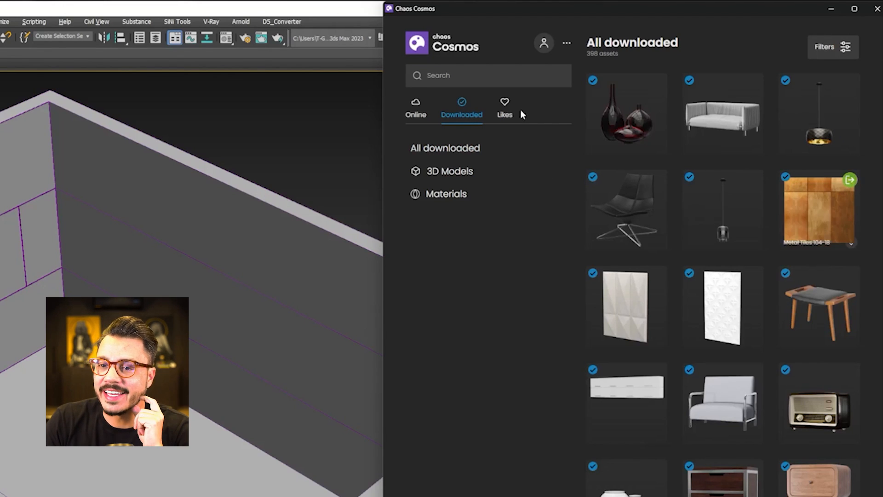
{"action": "left_click", "coordinate": [505, 107]}
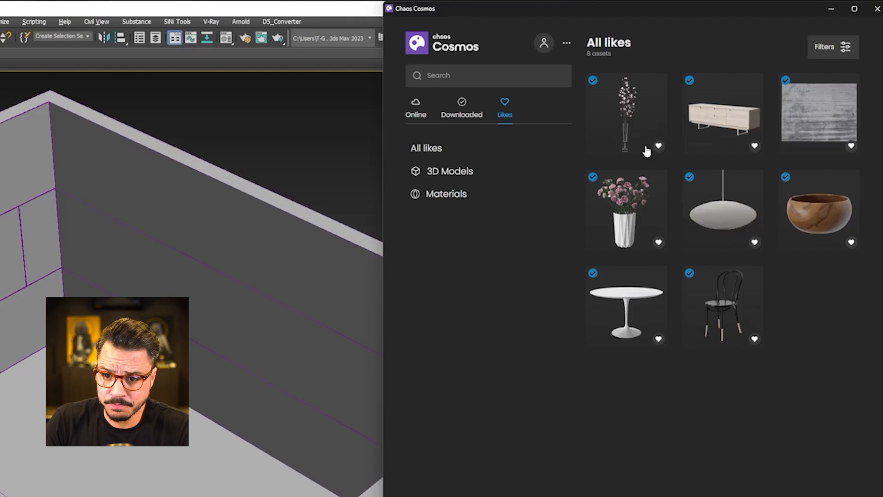
{"action": "left_click", "coordinate": [430, 148]}
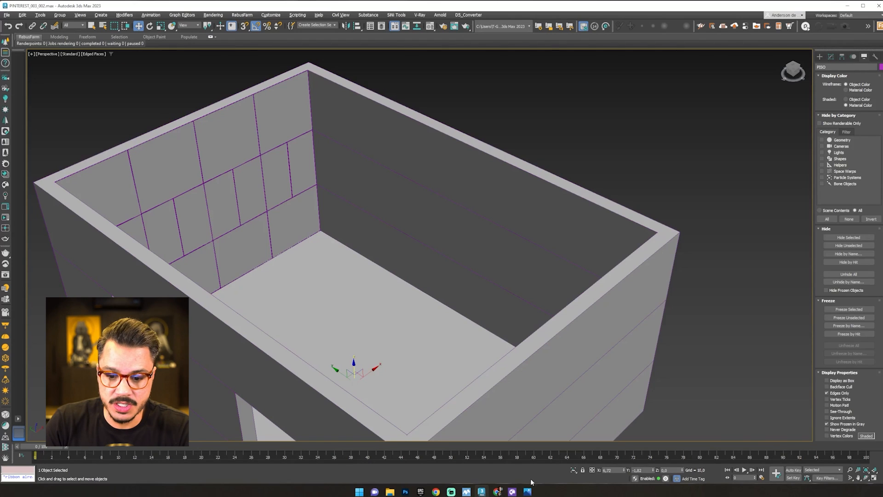
Import the liked Marble White 23-64 150cm material from Chaos Cosmos onto the selected PISO floor
{"action": "left_click", "coordinate": [512, 492]}
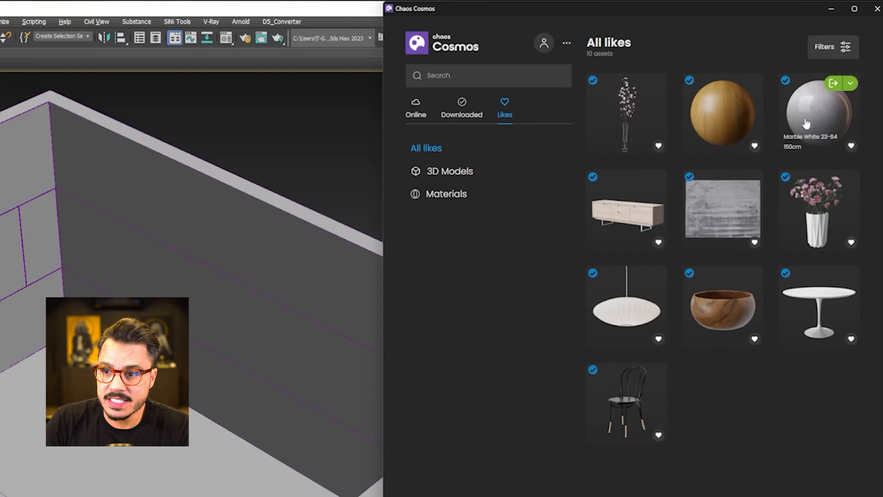
{"action": "left_click", "coordinate": [834, 86]}
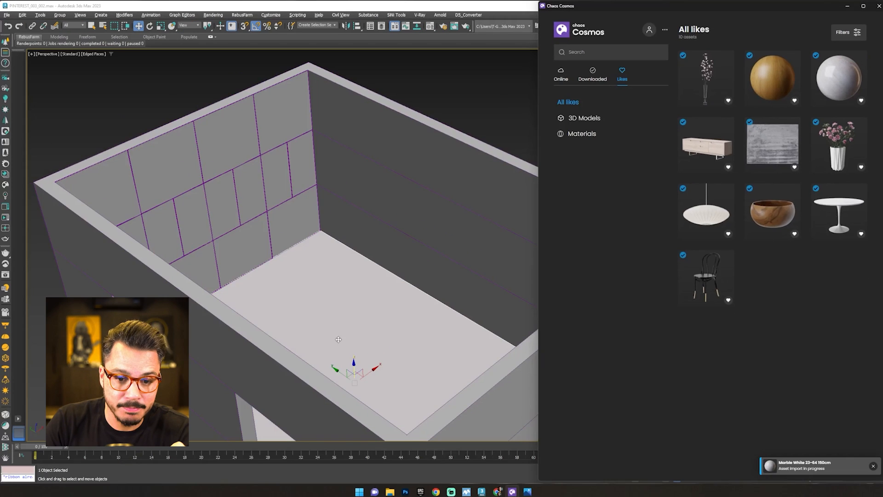
{"action": "middle_click_drag", "start_coordinate": [338, 339], "coordinate": [330, 275]}
{"action": "scroll", "coordinate": [335, 271], "scroll_direction": "up", "scroll_amount": 3}
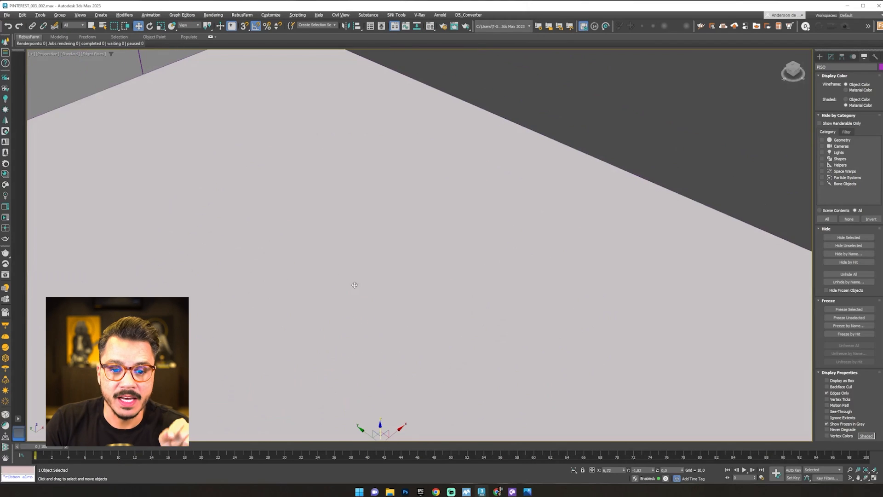
{"action": "scroll", "coordinate": [381, 273], "scroll_direction": "down", "scroll_amount": 2}
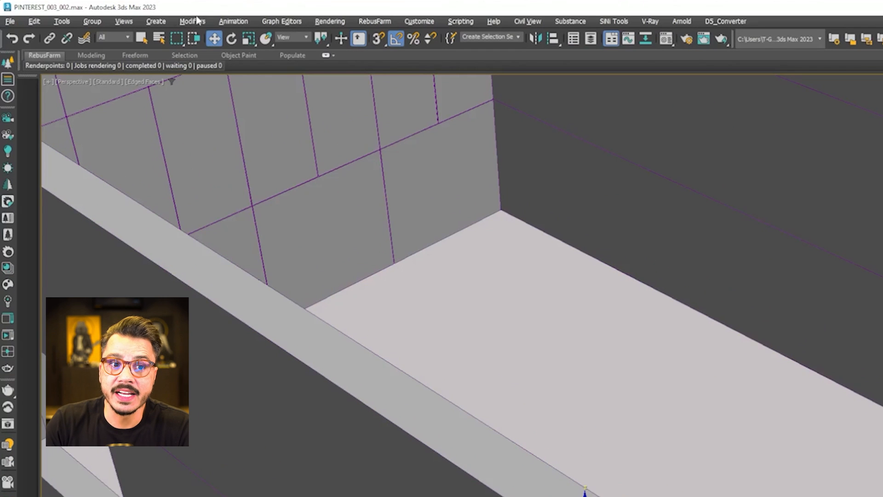
Add a UVW Map modifier to the PISO floor
{"action": "left_click", "coordinate": [124, 15]}
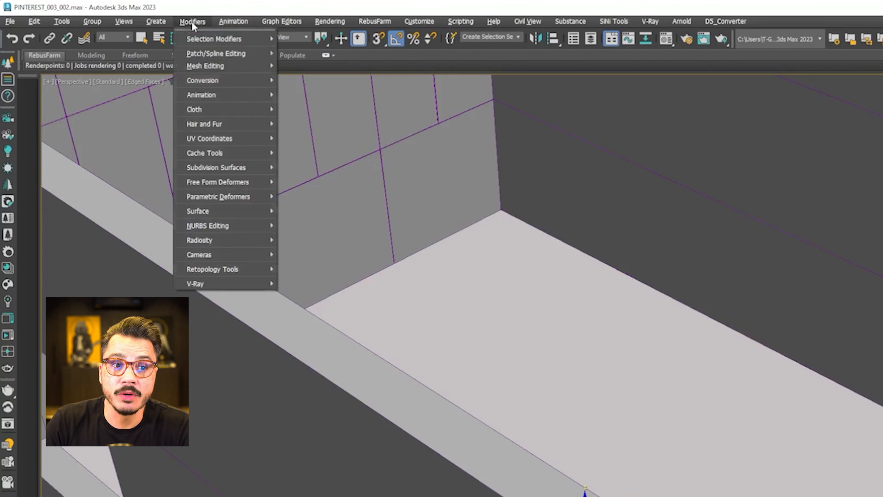
{"action": "mouse_move", "coordinate": [223, 136]}
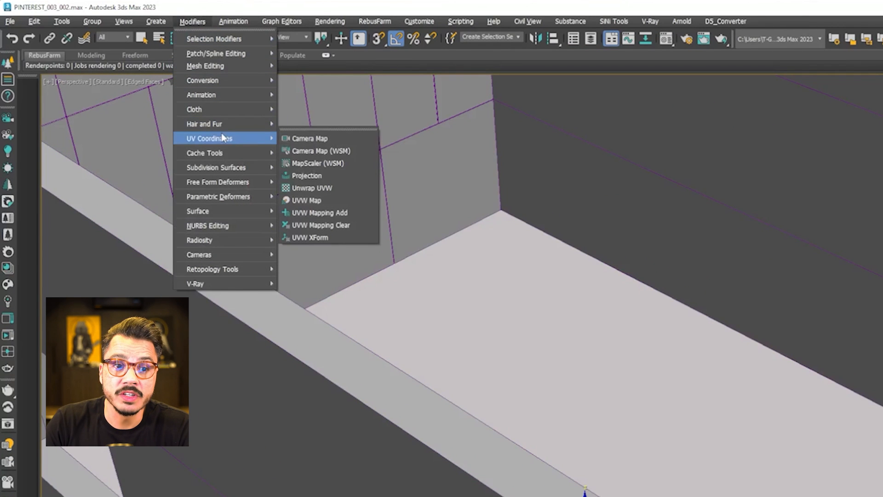
{"action": "left_click", "coordinate": [341, 201]}
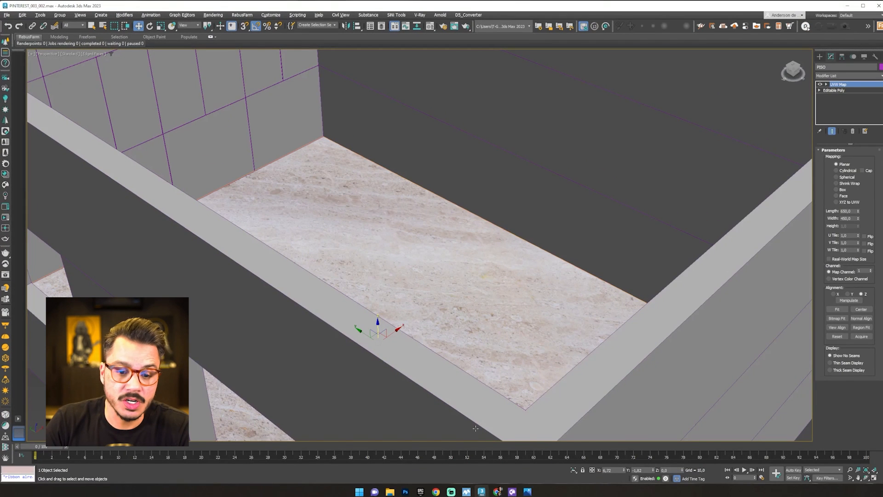
Set the floor's planar UVW Map length and width to 150, check the marble tiling and deselect the floor
{"action": "left_click", "coordinate": [512, 492]}
{"action": "mouse_move", "coordinate": [821, 107]}
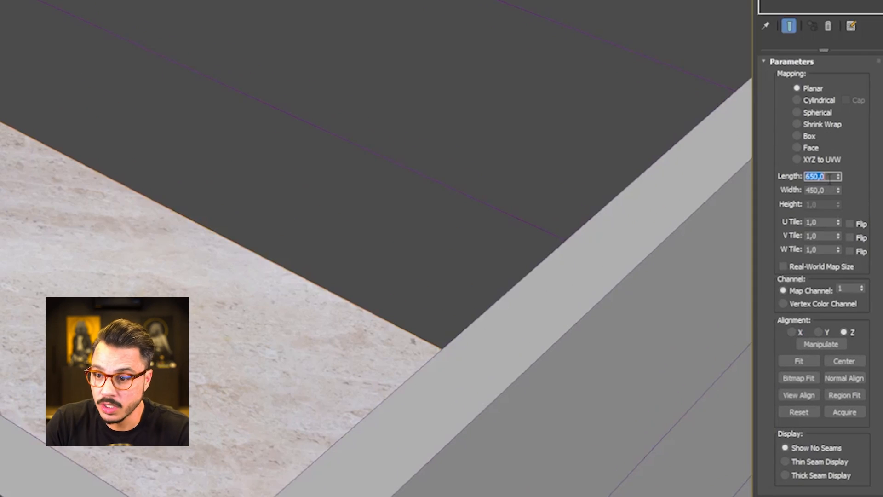
{"action": "type", "text": "150"}
{"action": "key", "text": "Return"}
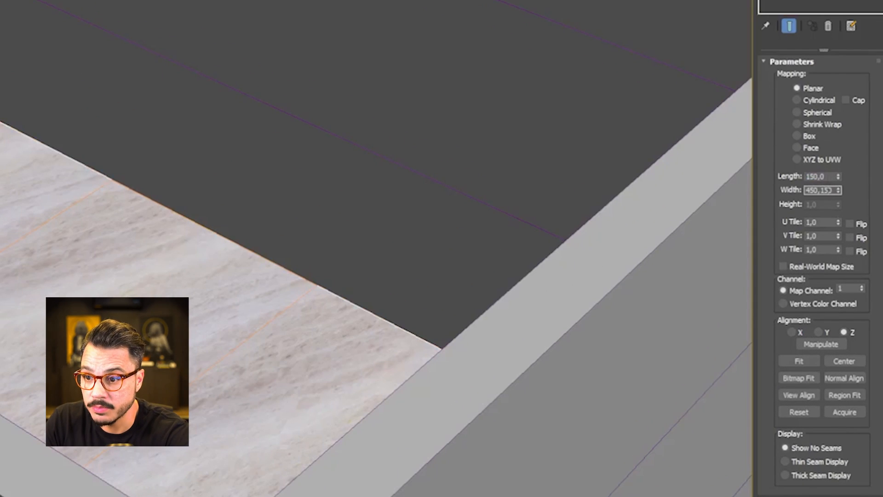
{"action": "type", "text": "150"}
{"action": "key", "text": "Return"}
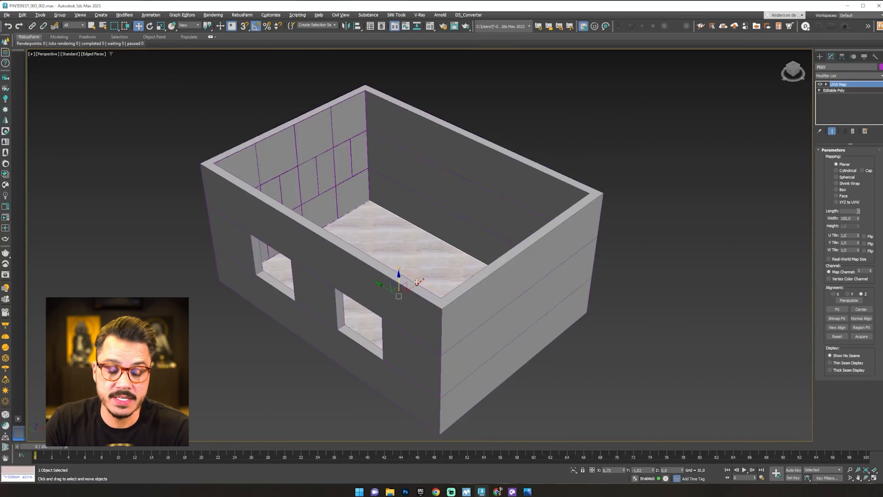
{"action": "middle_click_drag", "start_coordinate": [417, 281], "coordinate": [411, 271], "text": "alt"}
{"action": "scroll", "coordinate": [411, 272], "scroll_direction": "up", "scroll_amount": 5}
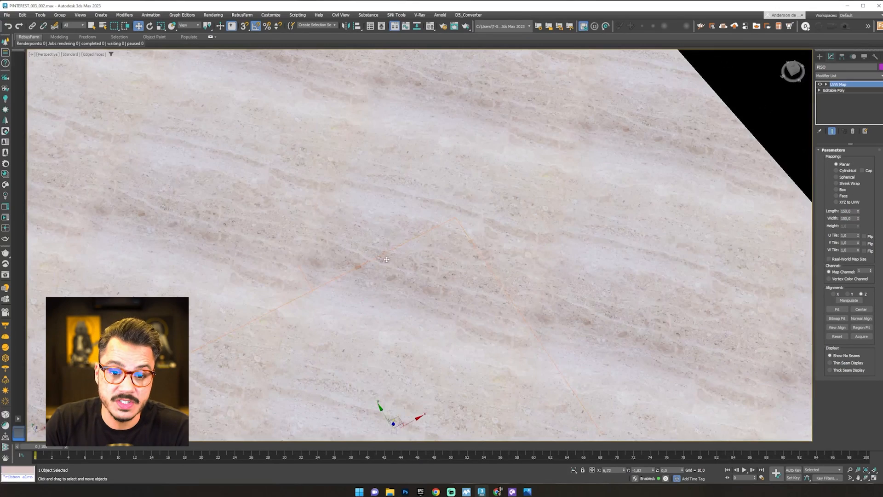
{"action": "scroll", "coordinate": [410, 263], "scroll_direction": "down", "scroll_amount": 6}
{"action": "scroll", "coordinate": [411, 264], "scroll_direction": "up", "scroll_amount": 5}
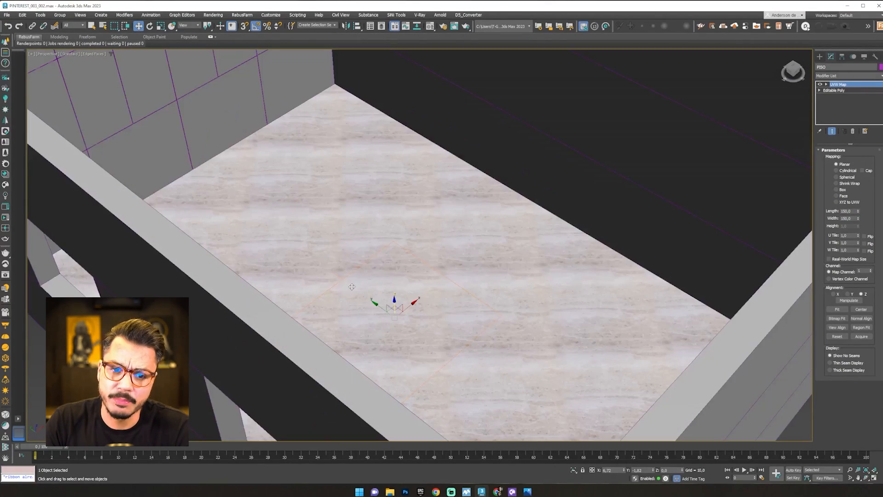
{"action": "scroll", "coordinate": [347, 289], "scroll_direction": "down", "scroll_amount": 10}
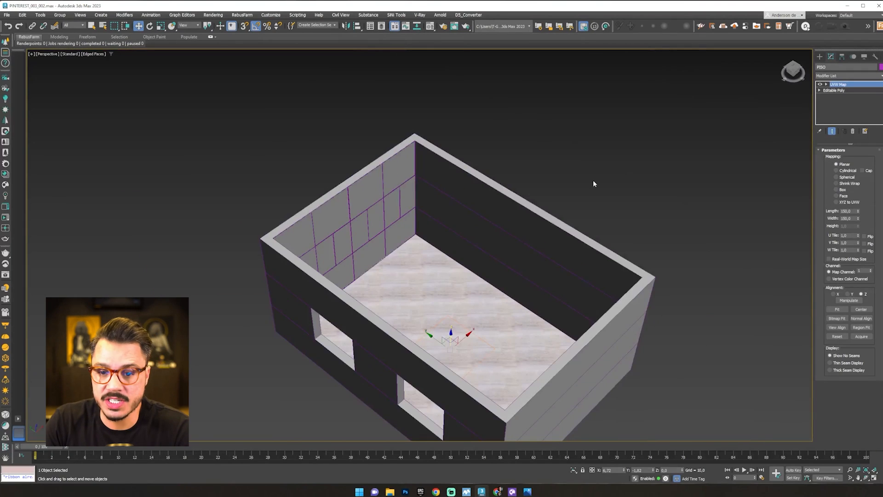
{"action": "left_click", "coordinate": [594, 182]}
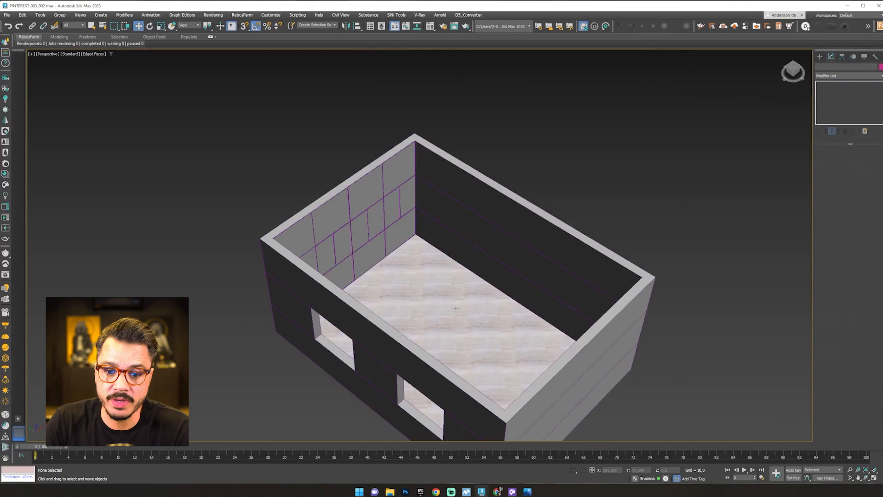
Import the liked Wood Fine 18-42 100cm material from Chaos Cosmos onto the PAINEL DE MADEIRA wall panel
{"action": "middle_click_drag", "start_coordinate": [487, 305], "coordinate": [414, 207], "text": "alt"}
{"action": "scroll", "coordinate": [375, 166], "scroll_direction": "up", "scroll_amount": 5}
{"action": "left_click", "coordinate": [375, 162]}
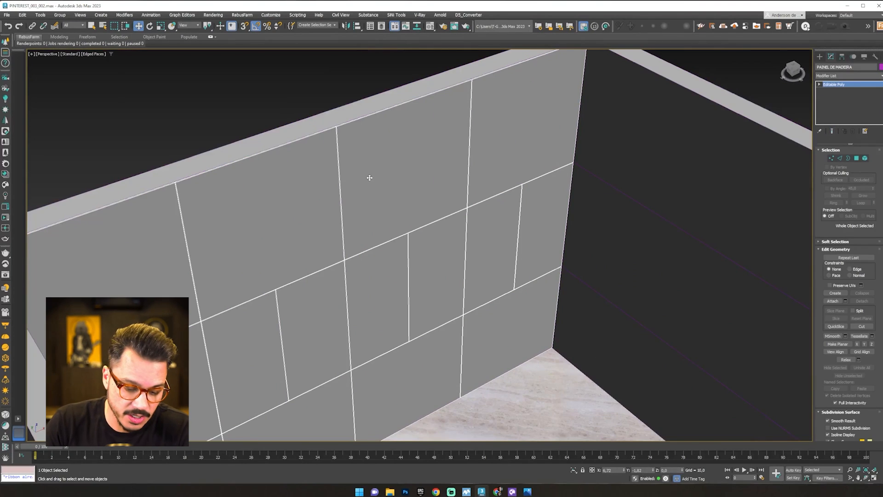
{"action": "key", "text": "m"}
{"action": "left_click", "coordinate": [665, 61]}
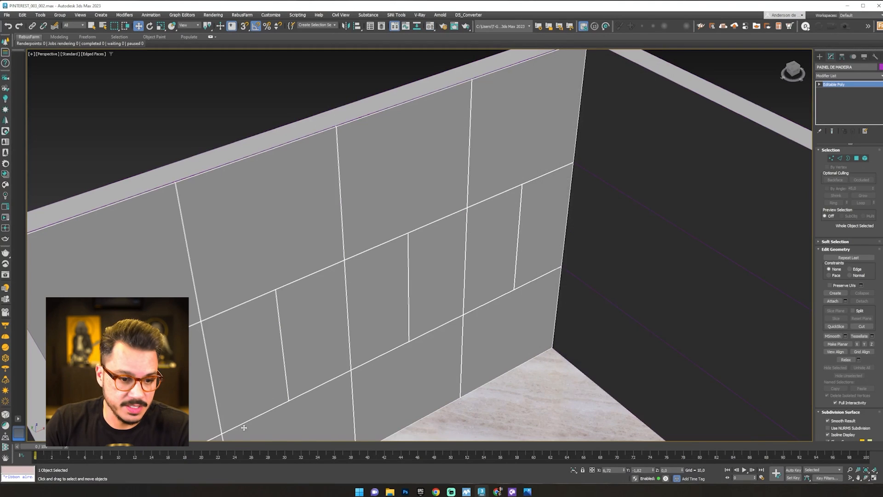
{"action": "left_click", "coordinate": [513, 491]}
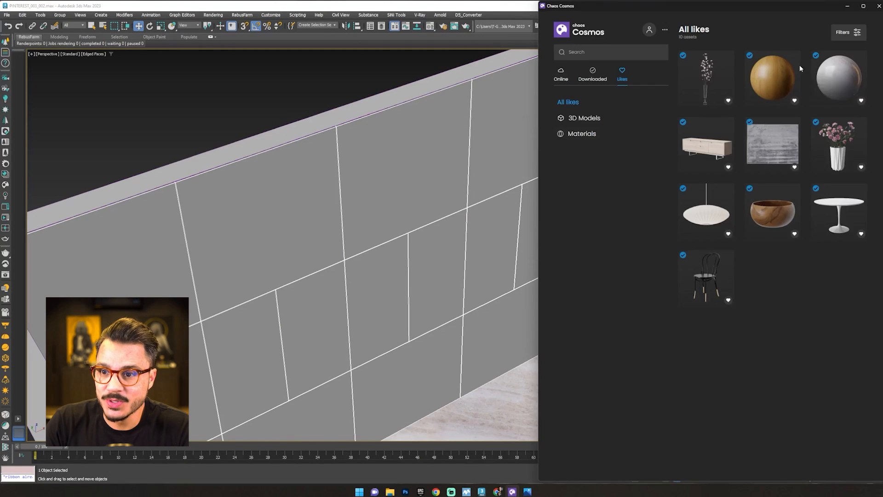
{"action": "left_click", "coordinate": [770, 78]}
{"action": "left_click", "coordinate": [793, 145]}
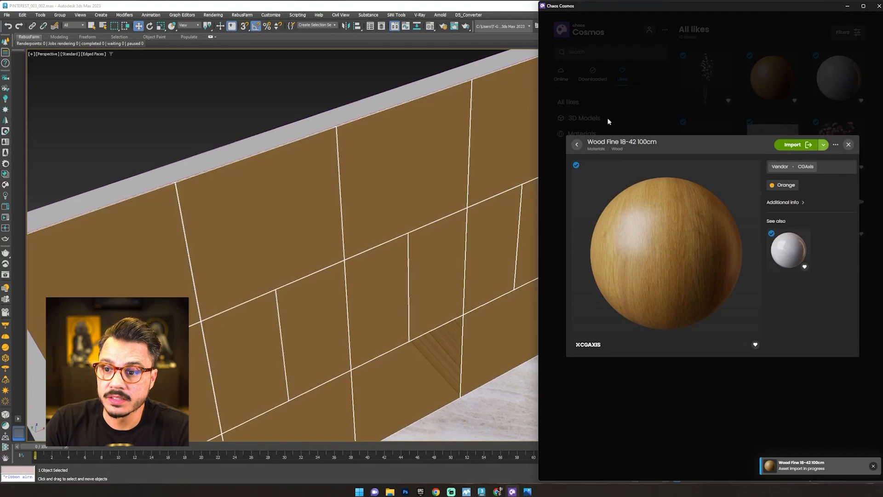
{"action": "left_click", "coordinate": [849, 145]}
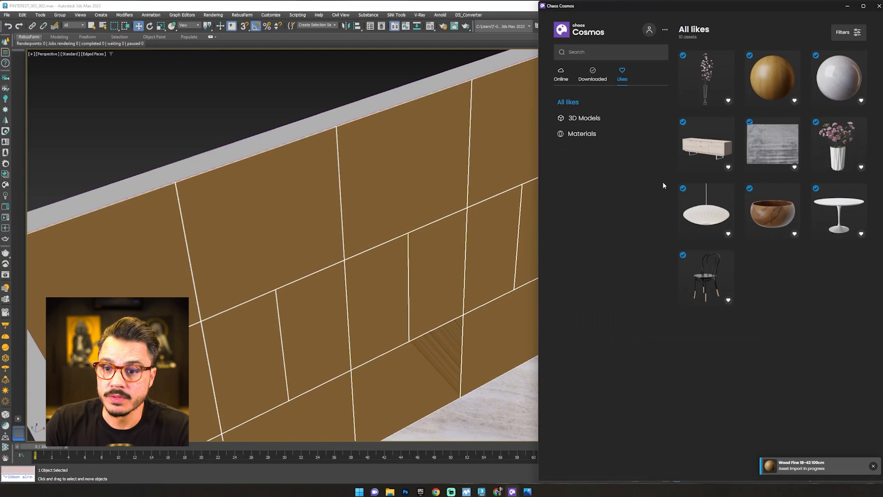
{"action": "left_click", "coordinate": [847, 5]}
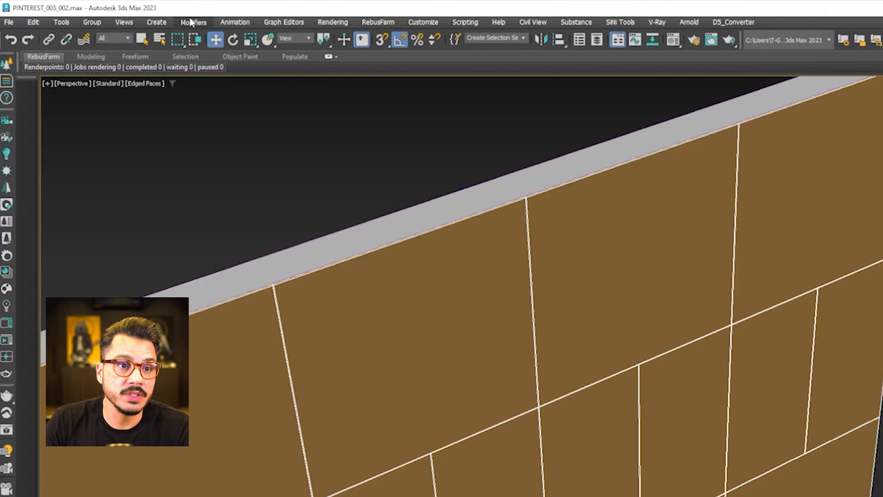
Add a UVW Map modifier to the wood panel with Box mapping and length, width and height of 100, leaving nothing selected
{"action": "left_click", "coordinate": [124, 14]}
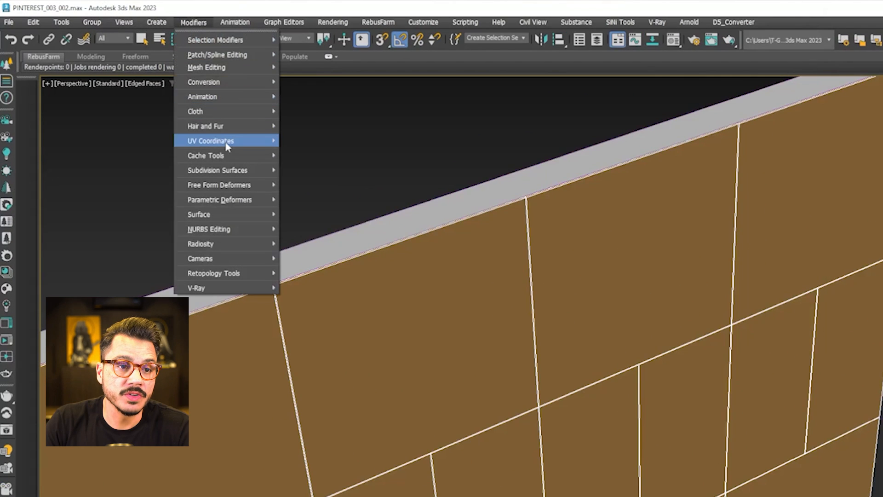
{"action": "mouse_move", "coordinate": [226, 146]}
{"action": "left_click", "coordinate": [305, 201]}
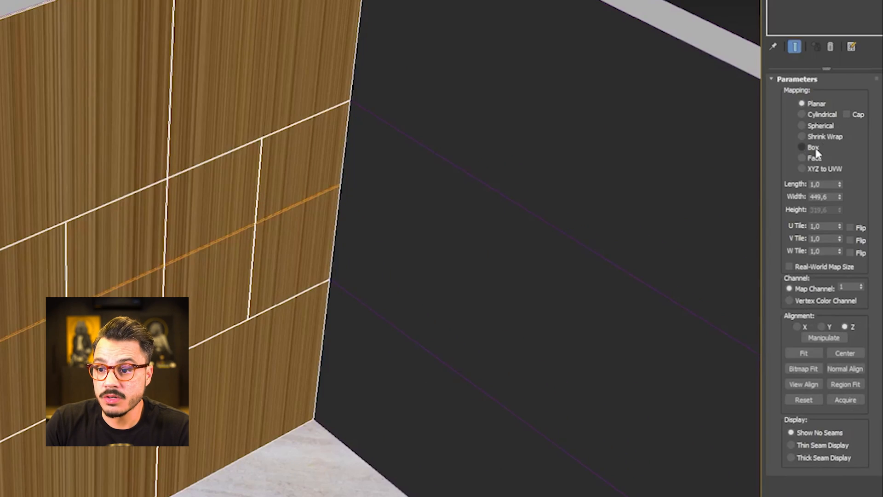
{"action": "left_click", "coordinate": [854, 160]}
{"action": "type", "text": "100"}
{"action": "key", "text": "Tab"}
{"action": "type", "text": "100"}
{"action": "key", "text": "Tab"}
{"action": "type", "text": "100"}
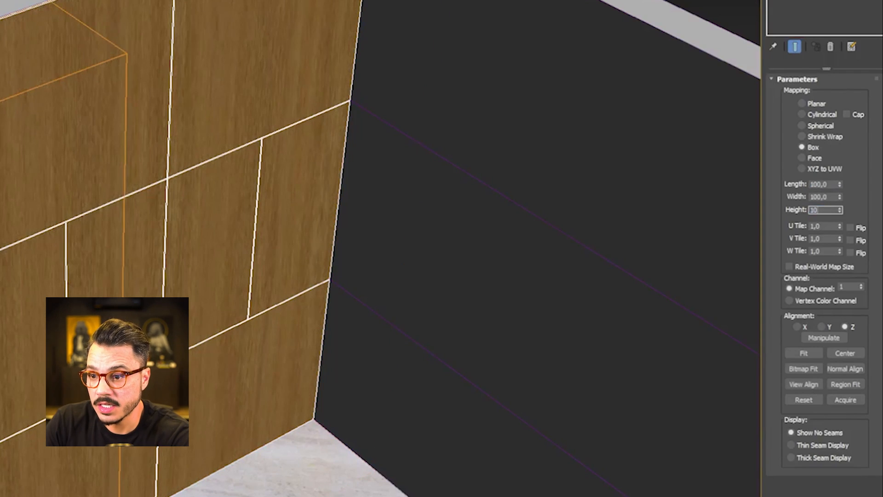
{"action": "key", "text": "Return"}
{"action": "left_click", "coordinate": [529, 230]}
Switch to the Top view with the grid hidden and unhide all objects to bring back the TETO ceiling
{"action": "middle_click_drag", "start_coordinate": [414, 234], "coordinate": [449, 215], "text": "alt"}
{"action": "scroll", "coordinate": [368, 207], "scroll_direction": "down", "scroll_amount": 6}
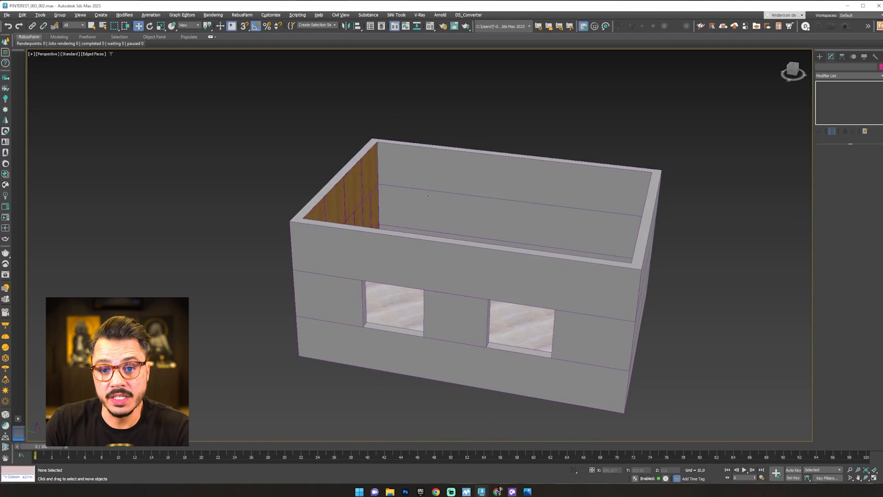
{"action": "middle_click_drag", "start_coordinate": [576, 145], "coordinate": [570, 151], "text": "alt"}
{"action": "key", "text": "t"}
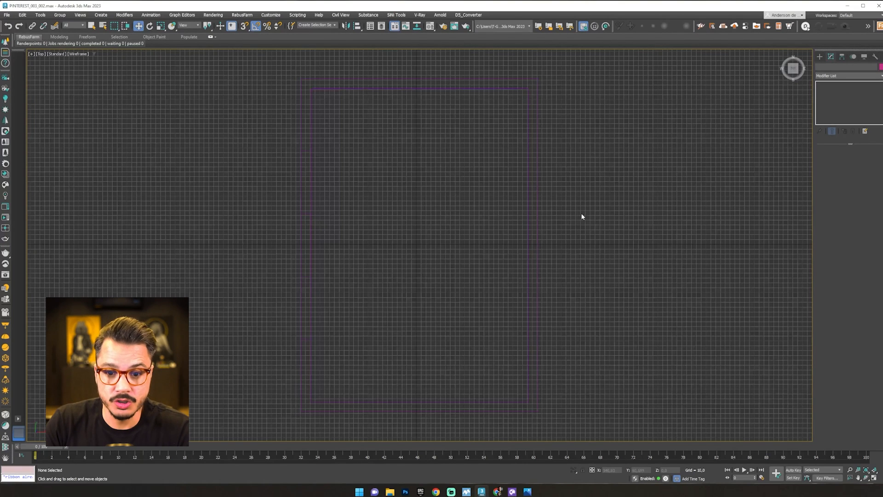
{"action": "key", "text": "g"}
{"action": "left_click", "coordinate": [865, 58]}
{"action": "left_click", "coordinate": [826, 275]}
{"action": "key", "text": "F3"}
{"action": "mouse_move", "coordinate": [467, 292]}
{"action": "middle_mouse_down", "text": "alt"}
{"action": "mouse_move", "coordinate": [526, 248]}
{"action": "mouse_move", "coordinate": [504, 240]}
{"action": "mouse_move", "coordinate": [384, 286]}
{"action": "mouse_move", "coordinate": [529, 239]}
{"action": "middle_mouse_up", "text": "alt"}
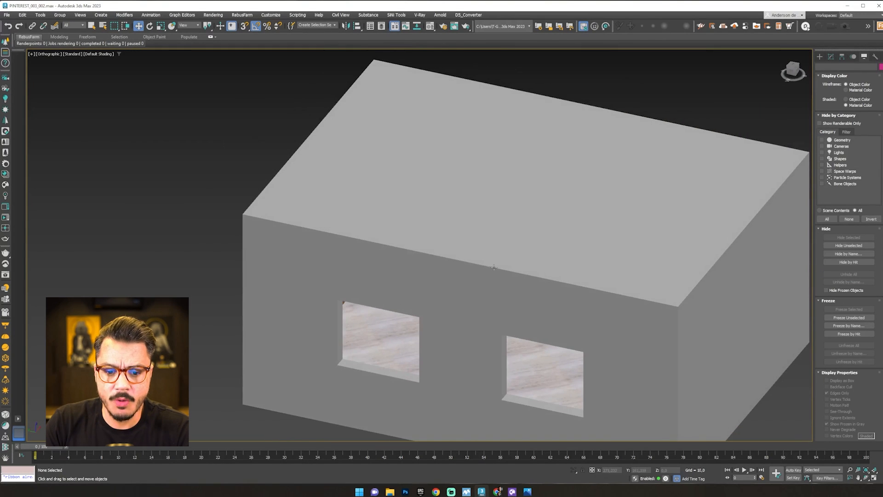
Return to the Top view and display the room shaded with edged faces
{"action": "key", "text": "t"}
{"action": "key", "text": "F3"}
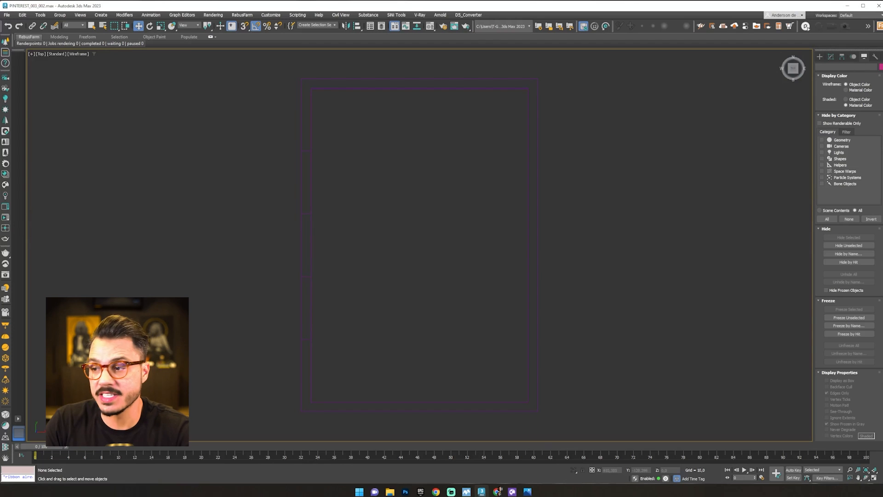
{"action": "middle_click_drag", "start_coordinate": [461, 322], "coordinate": [465, 305]}
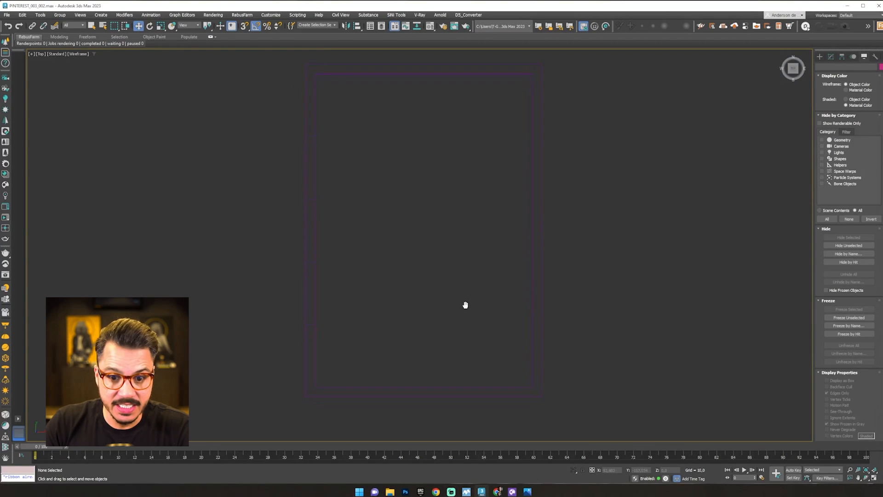
{"action": "key", "text": "F3"}
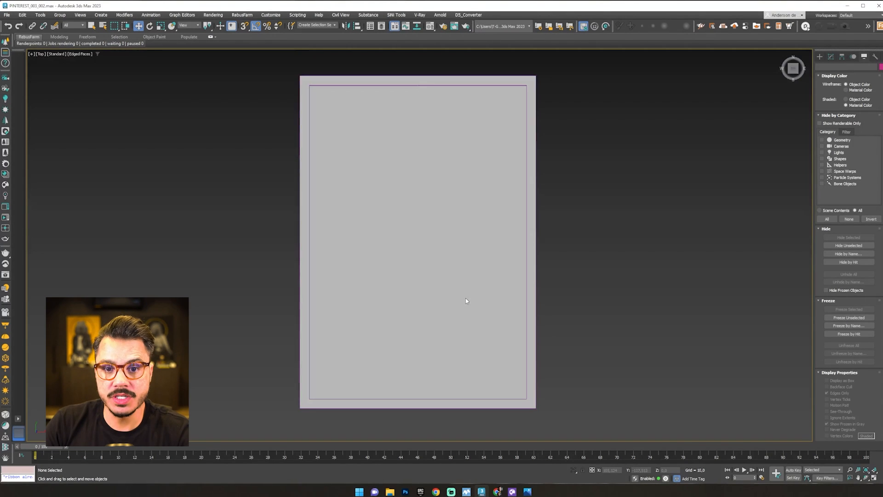
In the wireframe Top view, draw a targeted CoronaCam along the room's centre line, aimed at the wood panel wall about 608 away
{"action": "left_click", "coordinate": [820, 56]}
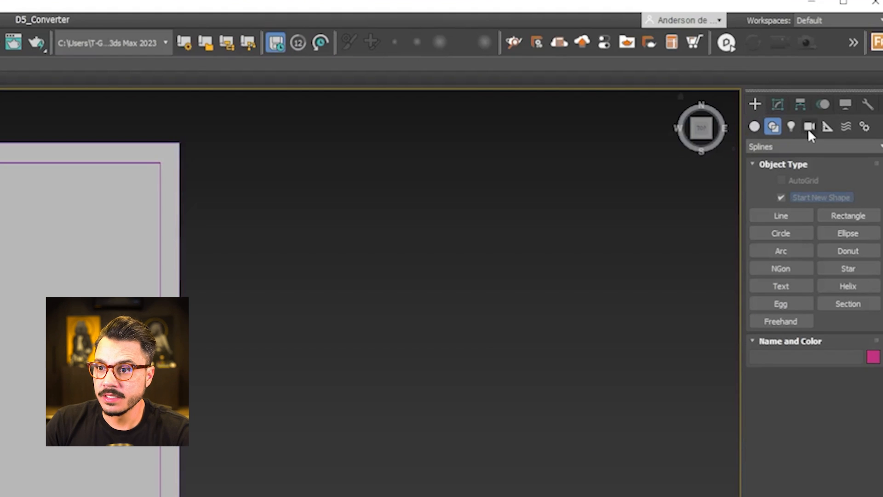
{"action": "left_click", "coordinate": [810, 128]}
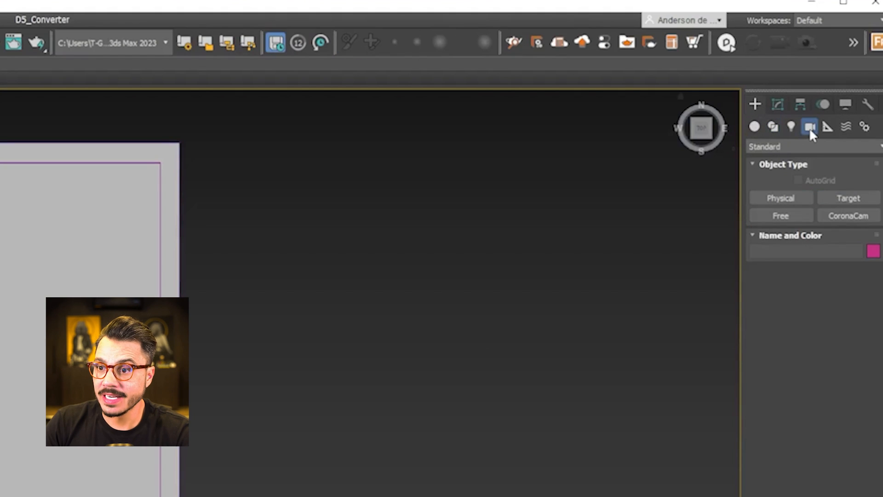
{"action": "left_click", "coordinate": [834, 213]}
{"action": "key", "text": "F3"}
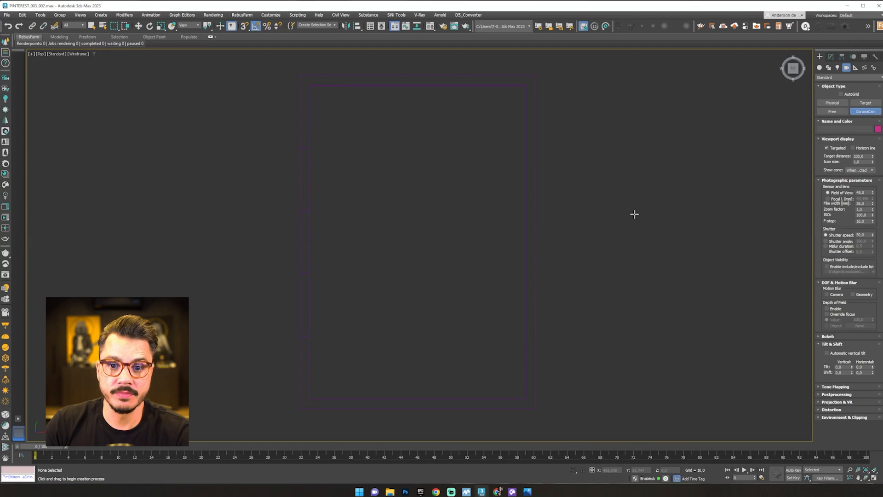
{"action": "left_click_drag", "start_coordinate": [418, 393], "coordinate": [419, 99]}
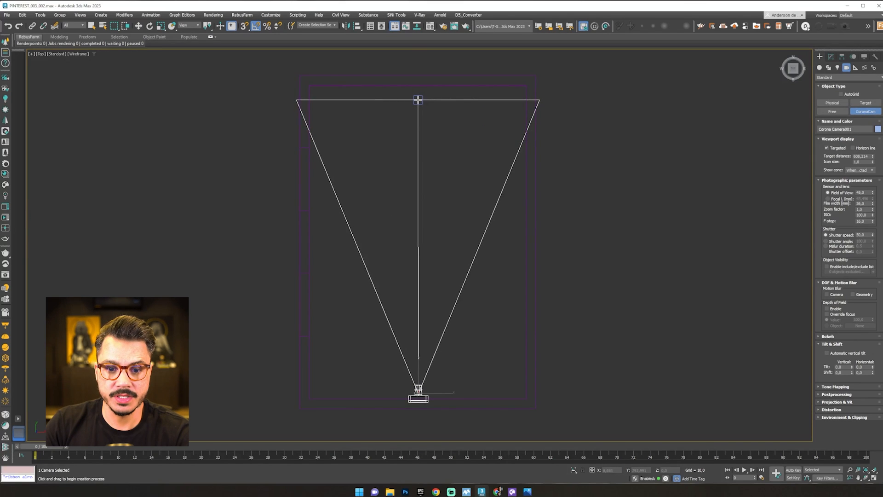
{"action": "scroll", "coordinate": [478, 256], "scroll_direction": "down", "scroll_amount": 3}
{"action": "middle_click_drag", "start_coordinate": [478, 256], "coordinate": [525, 235], "text": "alt"}
{"action": "mouse_move", "coordinate": [474, 257]}
{"action": "middle_mouse_down", "text": "alt"}
{"action": "mouse_move", "coordinate": [418, 300]}
{"action": "mouse_move", "coordinate": [467, 237]}
{"action": "mouse_move", "coordinate": [473, 253]}
{"action": "middle_mouse_up", "text": "alt"}
{"action": "right_click", "coordinate": [418, 300]}
{"action": "left_click", "coordinate": [417, 300]}
{"action": "scroll", "coordinate": [417, 300], "scroll_direction": "up", "scroll_amount": 3}
Look through the Corona camera with safe frames and shaded edged faces on, and raise the camera to take in the floor
{"action": "key", "text": "c"}
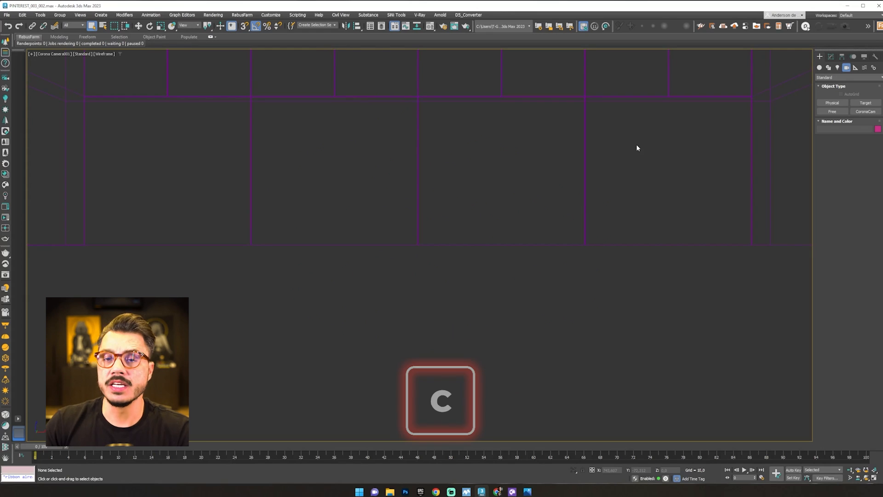
{"action": "key", "text": "shift+f"}
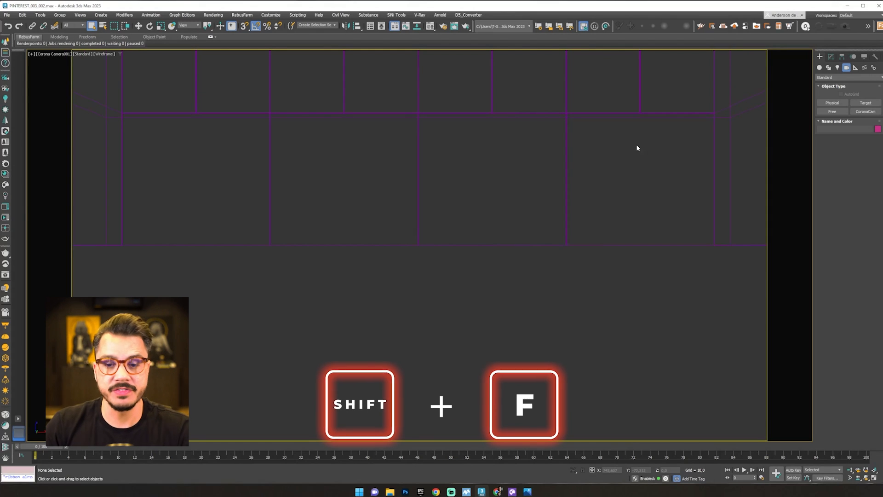
{"action": "key", "text": "F3"}
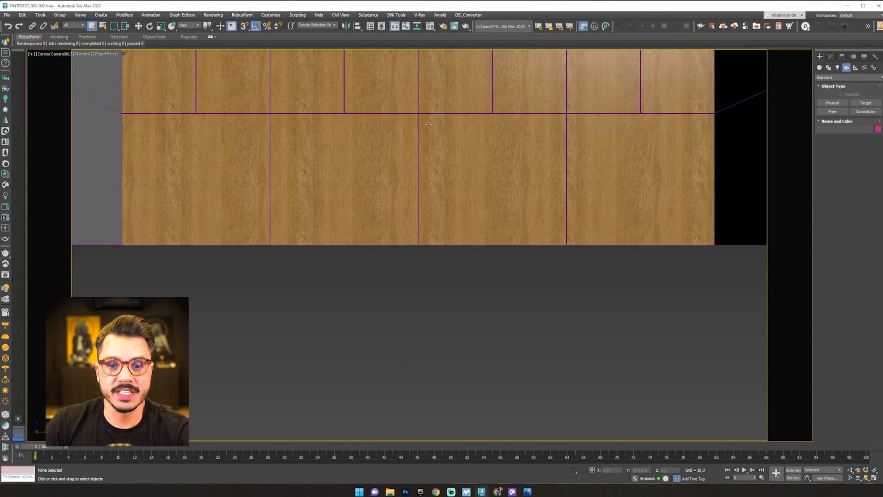
{"action": "middle_click_drag", "start_coordinate": [416, 110], "coordinate": [412, 235]}
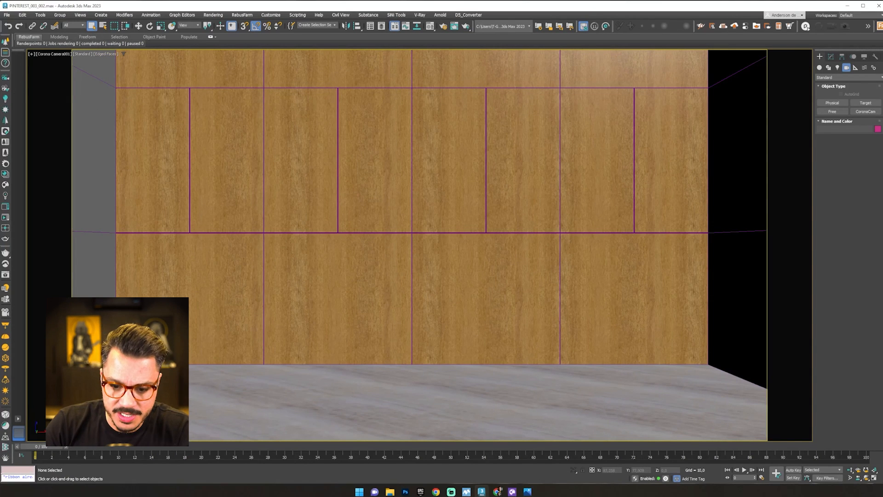
Check the reference photo, then set the render output size to Custom 1080 x 1920 with the image aspect locked
{"action": "left_click", "coordinate": [527, 492]}
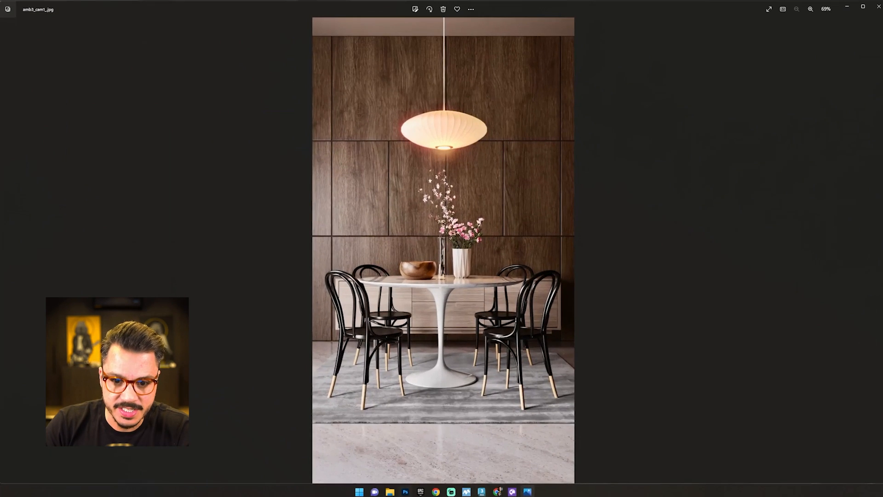
{"action": "left_click", "coordinate": [846, 8]}
{"action": "key", "text": "F10"}
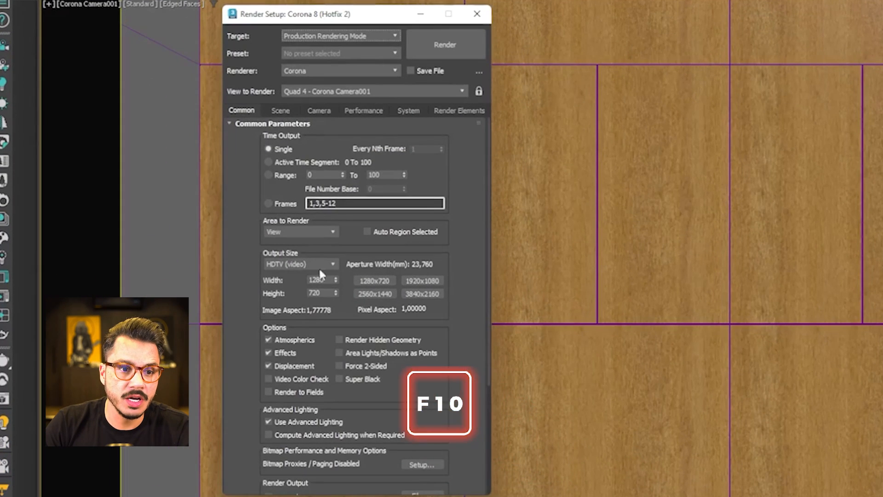
{"action": "left_click", "coordinate": [293, 261]}
{"action": "left_click", "coordinate": [288, 272]}
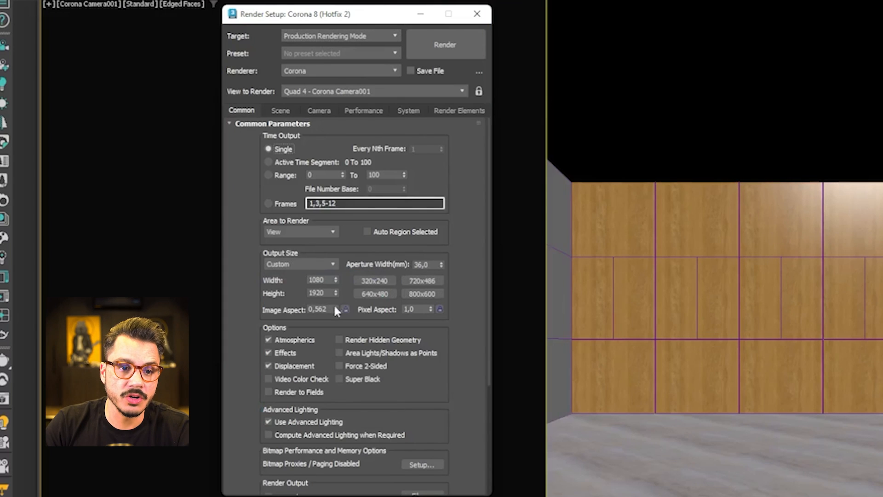
{"action": "double_click", "coordinate": [322, 293]}
{"action": "double_click", "coordinate": [327, 280]}
{"action": "left_click", "coordinate": [344, 309]}
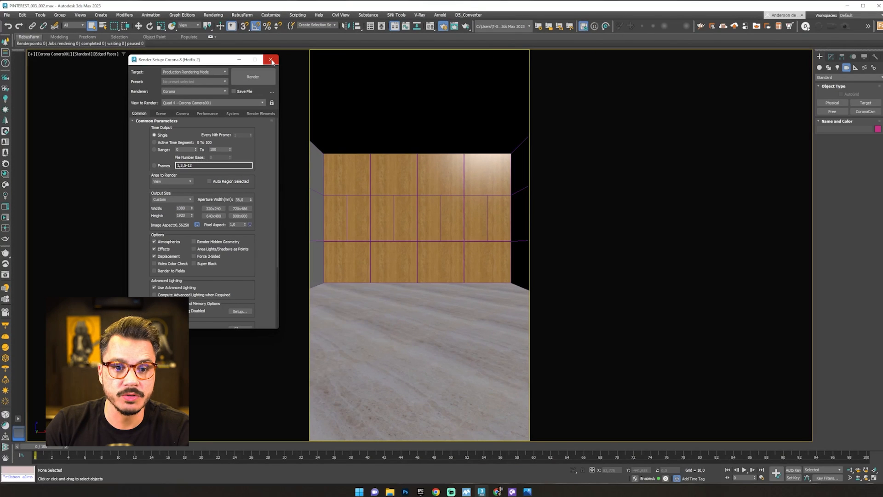
{"action": "left_click", "coordinate": [477, 14]}
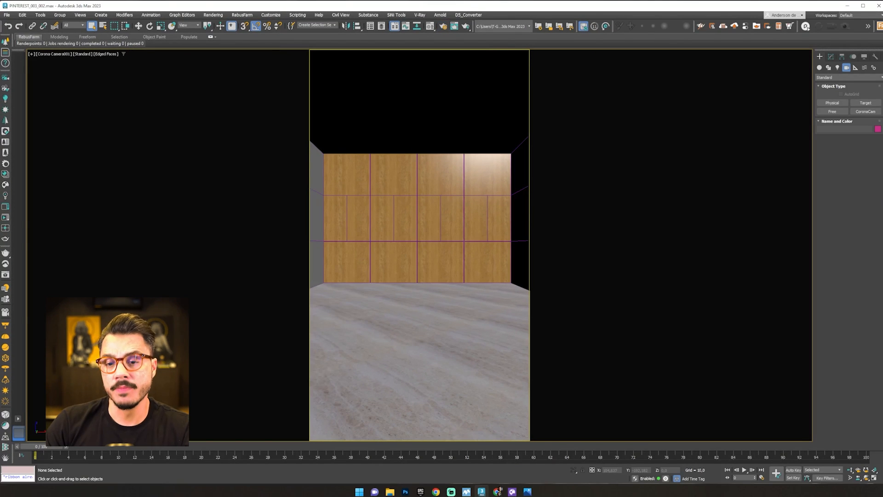
Dolly the camera in and adjust its framing until the wood panel spans the full frame width
{"action": "left_click", "coordinate": [850, 470]}
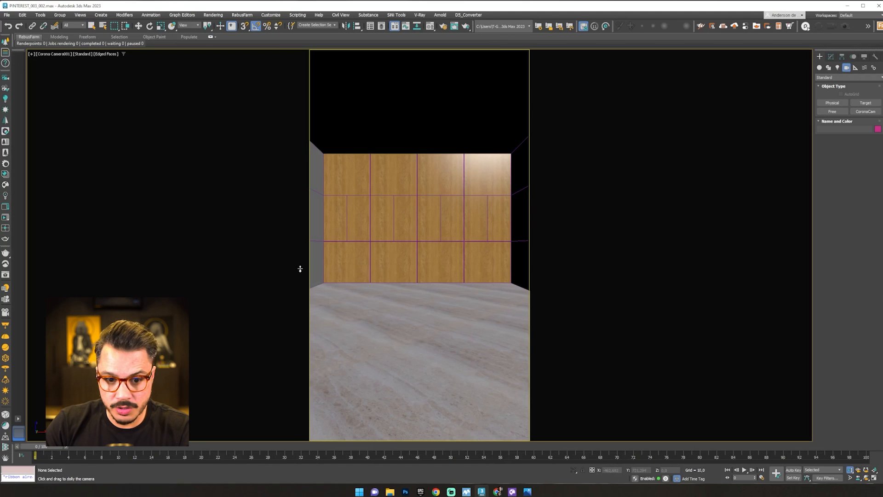
{"action": "left_click_drag", "start_coordinate": [410, 331], "coordinate": [418, 326]}
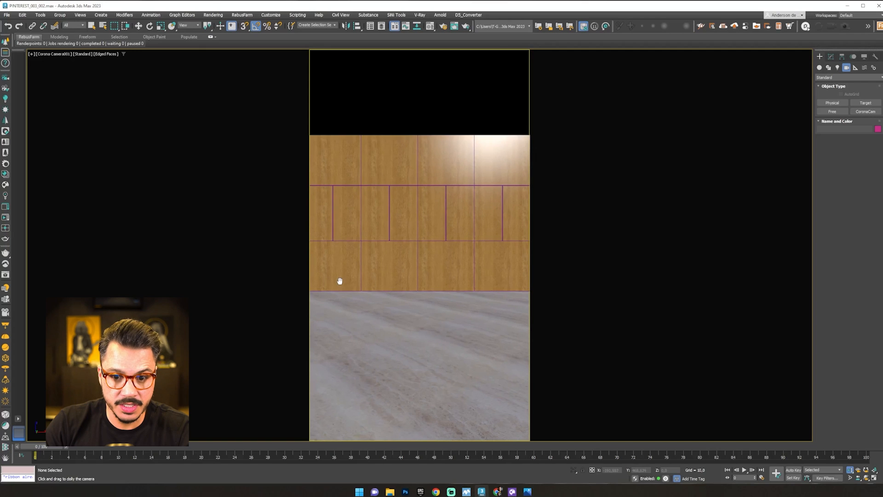
{"action": "scroll", "coordinate": [341, 277], "scroll_direction": "up", "scroll_amount": 3}
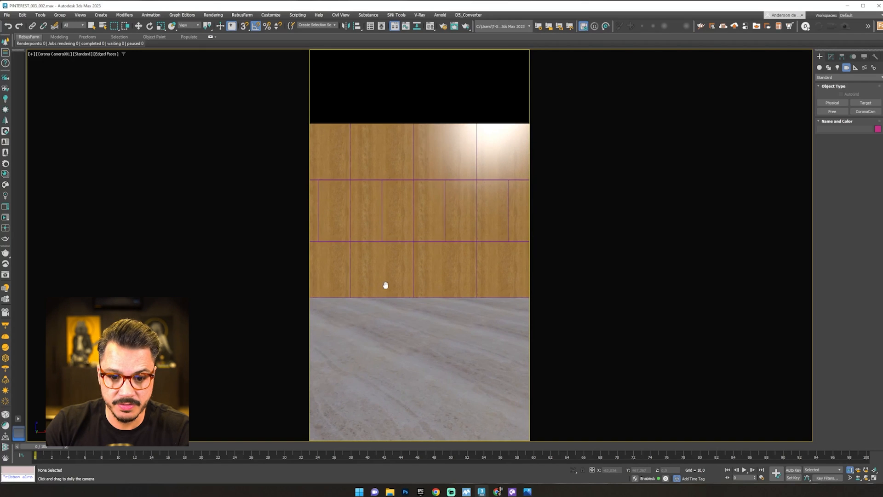
{"action": "key", "text": "Escape"}
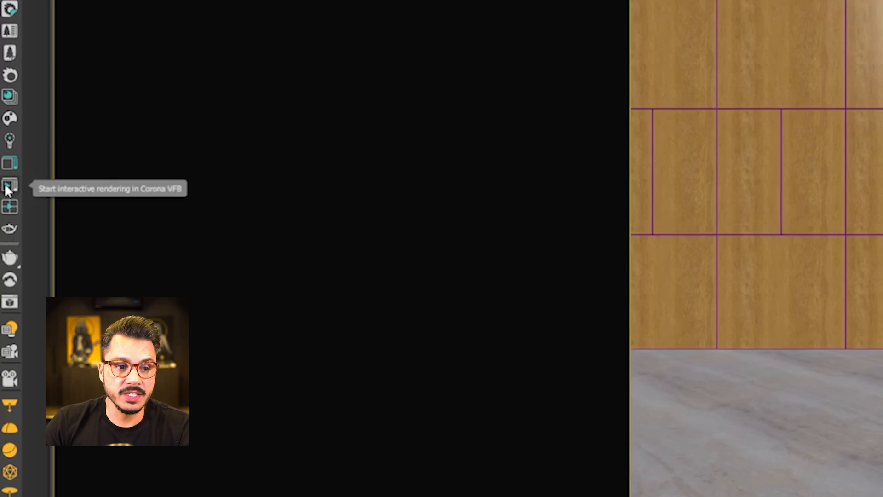
Test the camera view with interactive rendering in the Corona VFB, stop it and close the frame buffer
{"action": "left_click", "coordinate": [6, 217]}
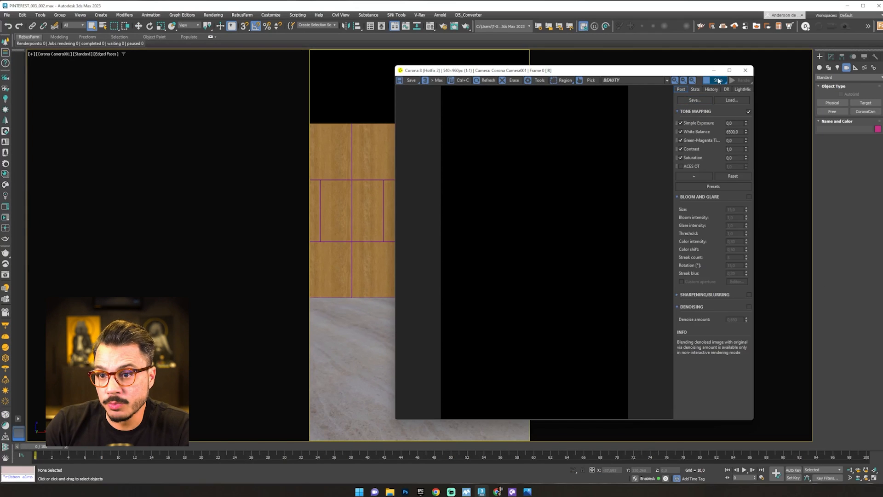
{"action": "left_click", "coordinate": [718, 81]}
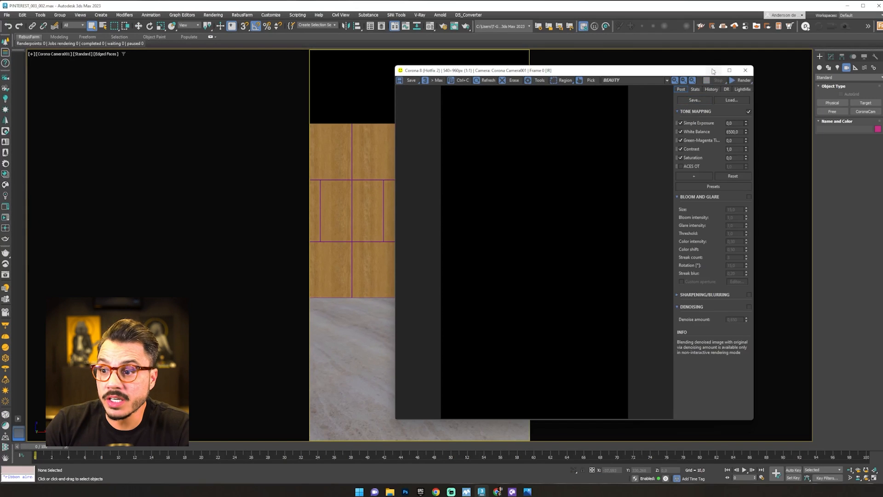
{"action": "left_click", "coordinate": [745, 70]}
{"action": "right_click", "coordinate": [450, 186]}
{"action": "key", "text": "Escape"}
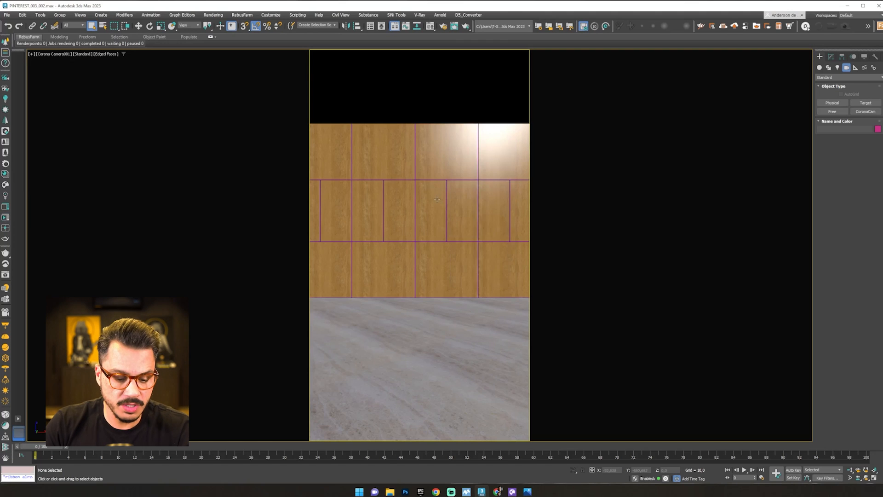
From an orthographic view of the windowed exterior wall, set up a Rectangle CoronaLight with intensity 5 and Kelvin temperature 6500
{"action": "key", "text": "u"}
{"action": "middle_click_drag", "start_coordinate": [437, 199], "coordinate": [405, 308], "text": "alt"}
{"action": "key", "text": "shift+f"}
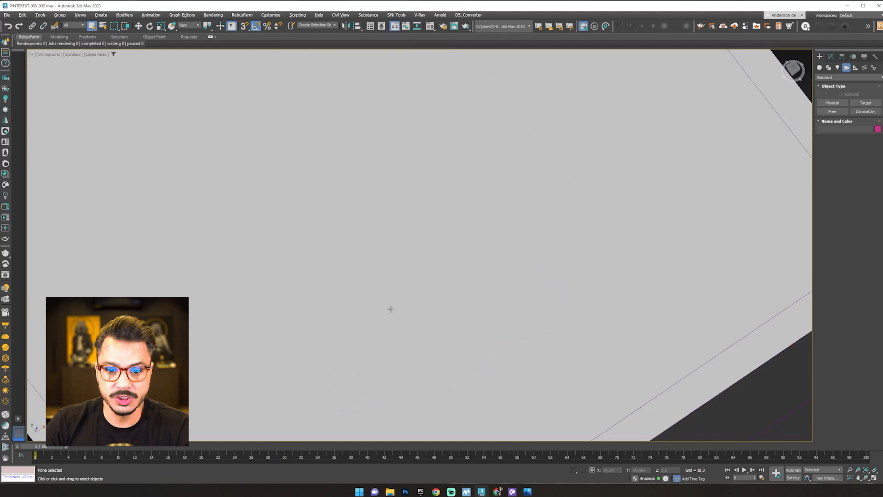
{"action": "scroll", "coordinate": [386, 306], "scroll_direction": "down", "scroll_amount": 8}
{"action": "scroll", "coordinate": [122, 193], "scroll_direction": "up", "scroll_amount": 5}
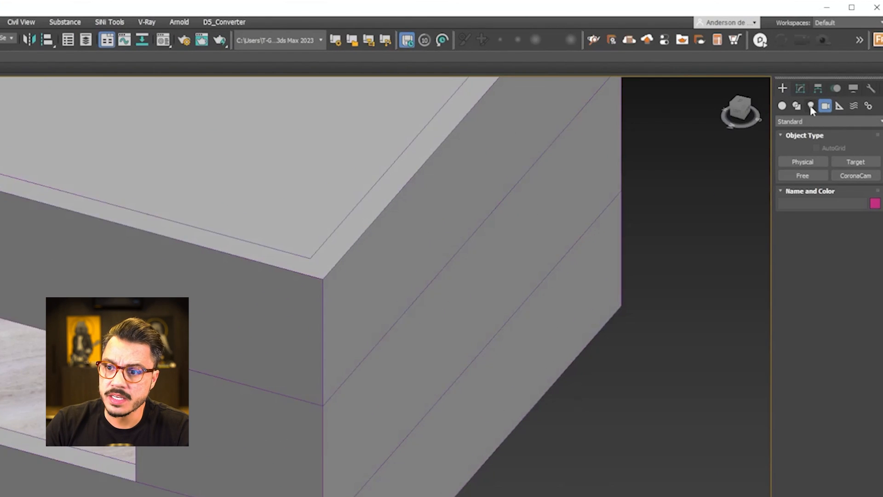
{"action": "left_click", "coordinate": [810, 106]}
{"action": "left_click", "coordinate": [799, 122]}
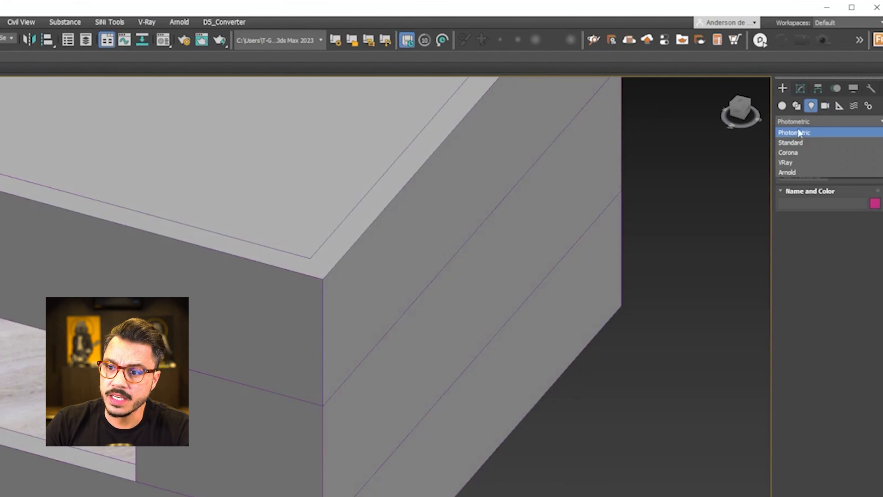
{"action": "left_click", "coordinate": [792, 152]}
{"action": "left_click", "coordinate": [803, 162]}
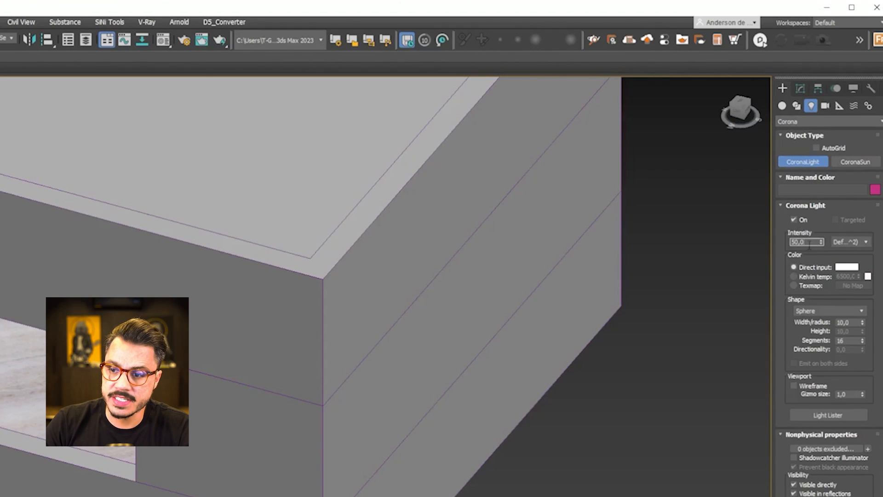
{"action": "left_click", "coordinate": [803, 277]}
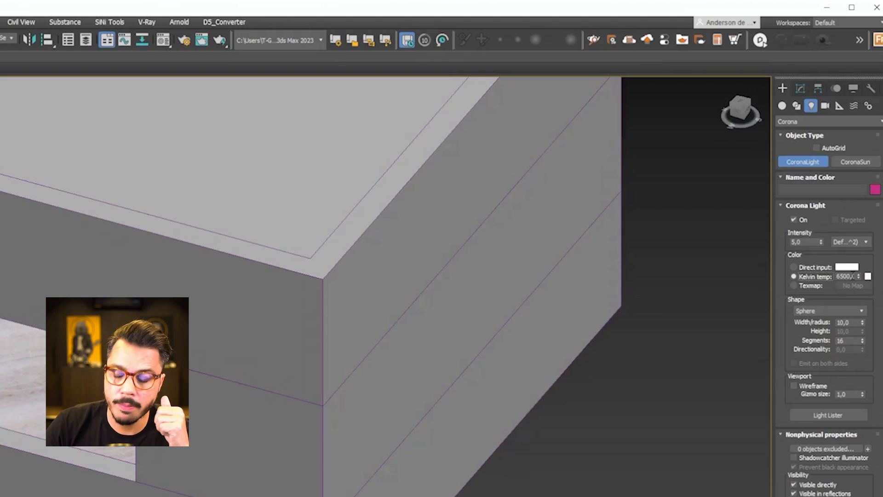
{"action": "left_click", "coordinate": [797, 313]}
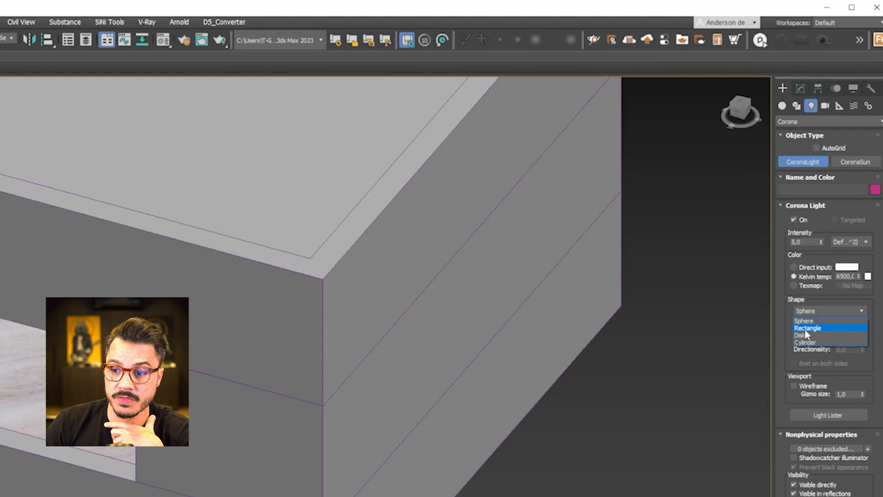
{"action": "left_click", "coordinate": [813, 329]}
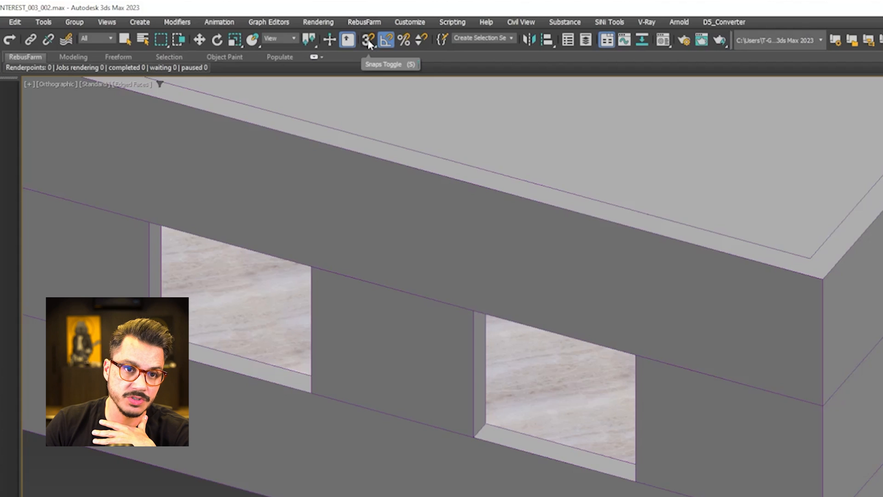
With AutoGrid and vertex and endpoint snapping on, draw a 130 by 110 Corona light over each of the two window openings
{"action": "left_click", "coordinate": [369, 41]}
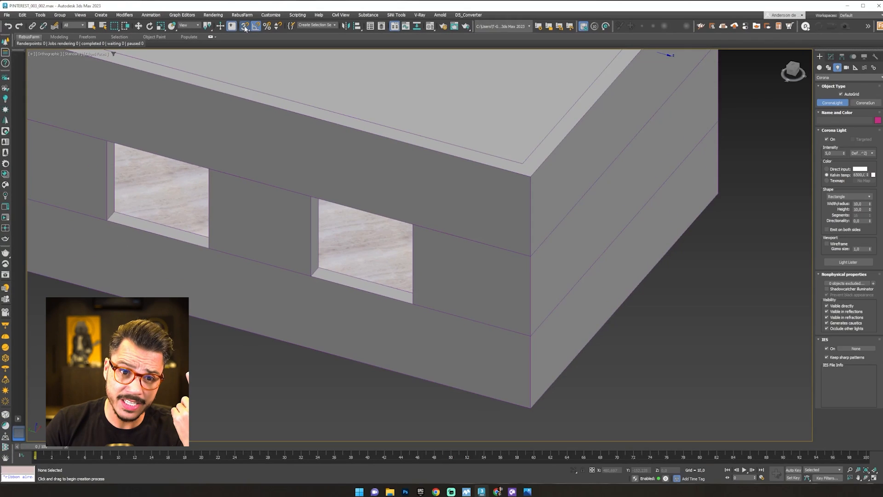
{"action": "right_click", "coordinate": [370, 41]}
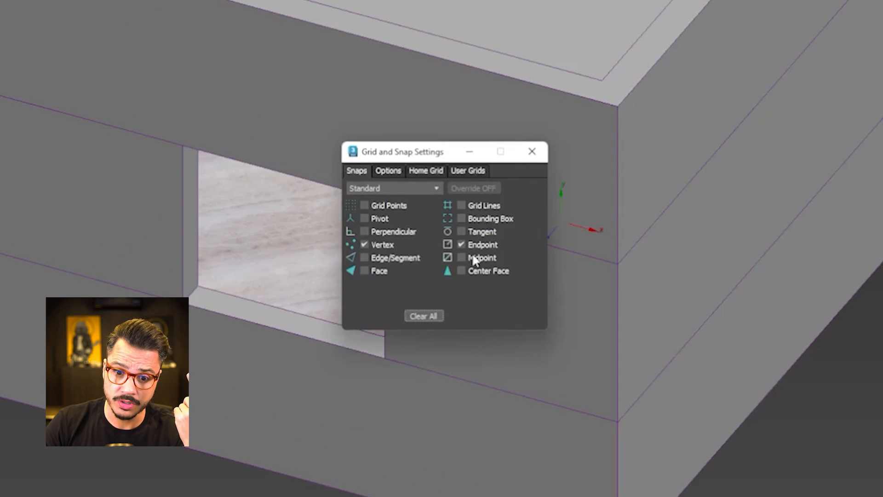
{"action": "left_click", "coordinate": [533, 152]}
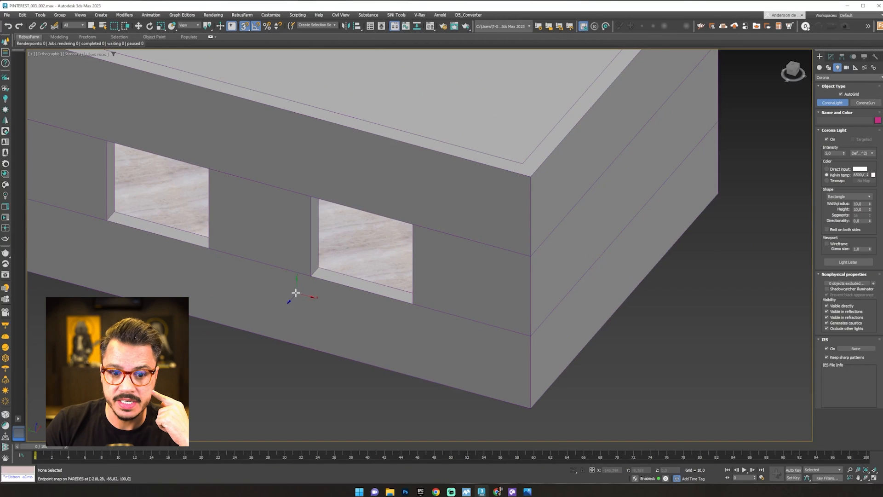
{"action": "left_click_drag", "start_coordinate": [303, 279], "coordinate": [413, 224]}
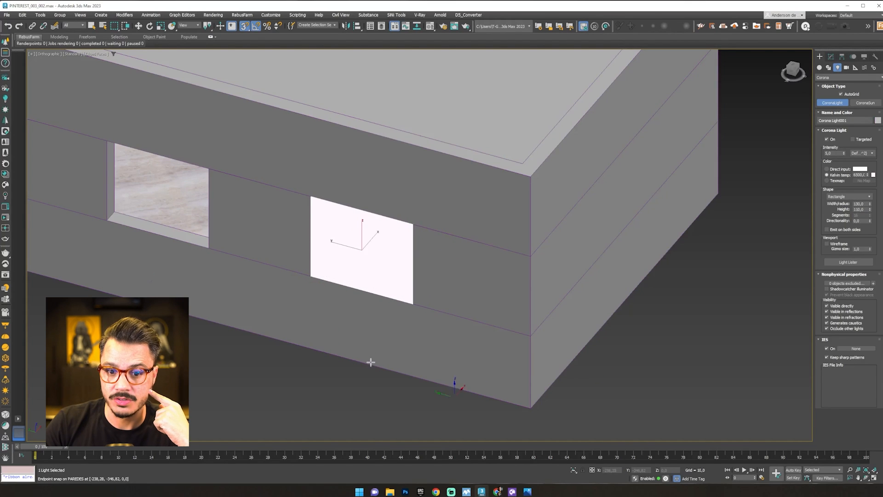
{"action": "left_click_drag", "start_coordinate": [106, 222], "coordinate": [209, 169]}
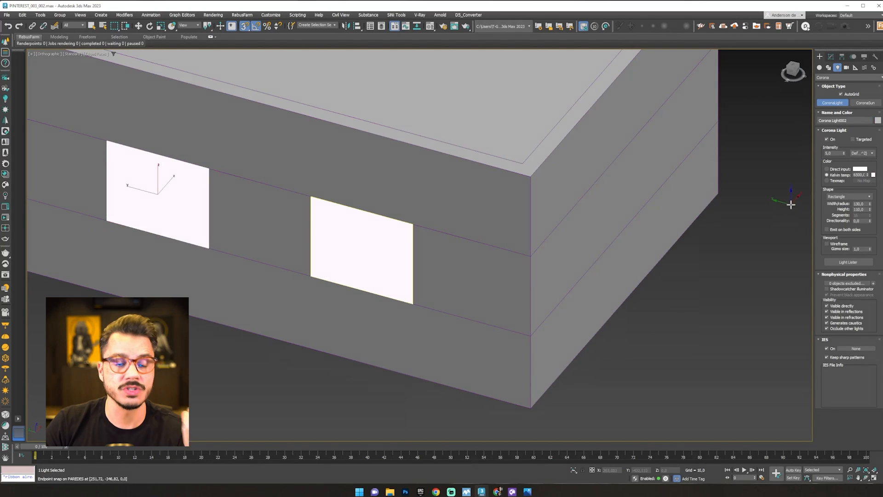
{"action": "left_click", "coordinate": [92, 26]}
{"action": "left_click", "coordinate": [670, 357]}
{"action": "scroll", "coordinate": [359, 241], "scroll_direction": "down", "scroll_amount": 3}
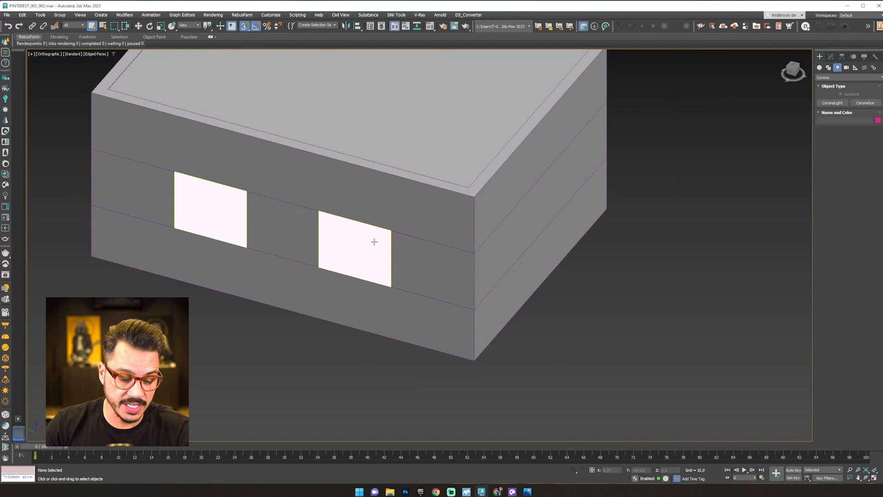
Return to the Corona camera view with safe frames and start interactive rendering to check the window lighting
{"action": "key", "text": "c"}
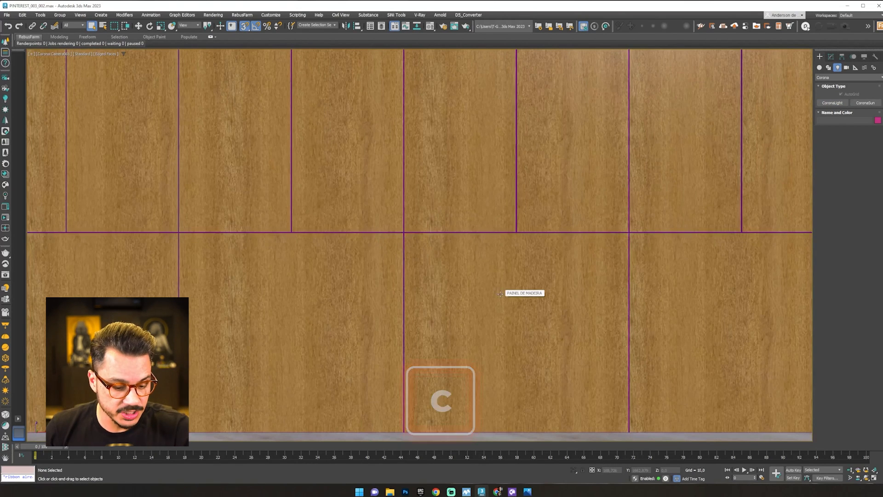
{"action": "key", "text": "shift+f"}
{"action": "left_click", "coordinate": [6, 220]}
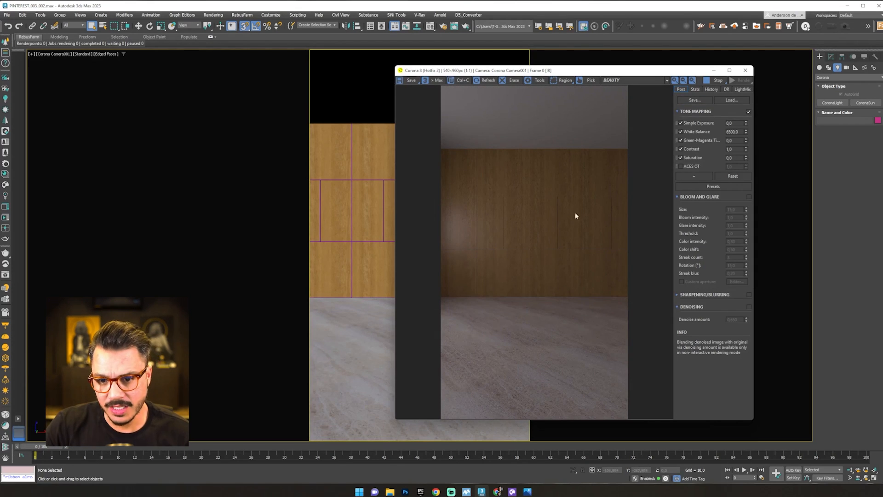
Move the frame buffer aside to check the window lighting, stop the interactive rendering and minimize the frame buffer
{"action": "left_click_drag", "start_coordinate": [592, 73], "coordinate": [420, 63]}
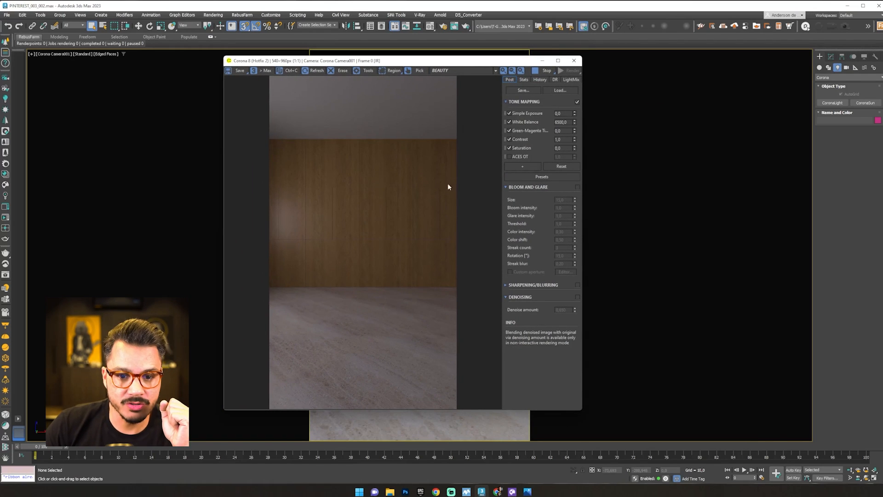
{"action": "left_click", "coordinate": [546, 71]}
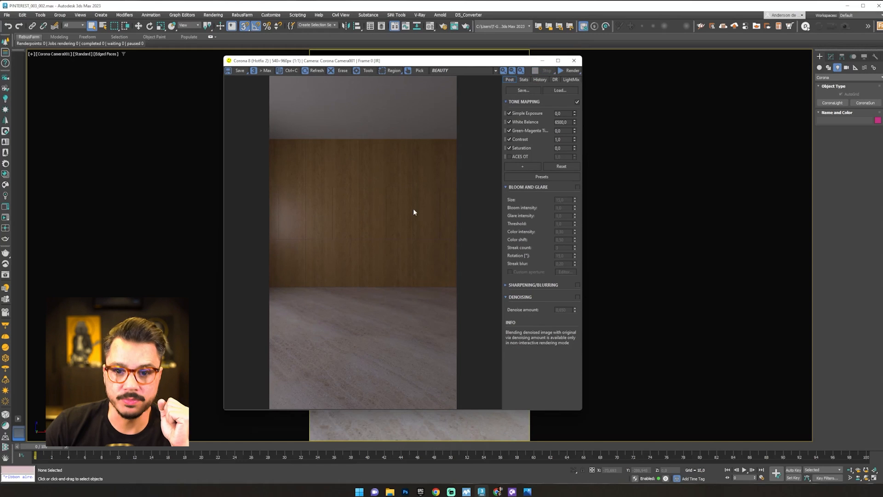
{"action": "left_click", "coordinate": [542, 62]}
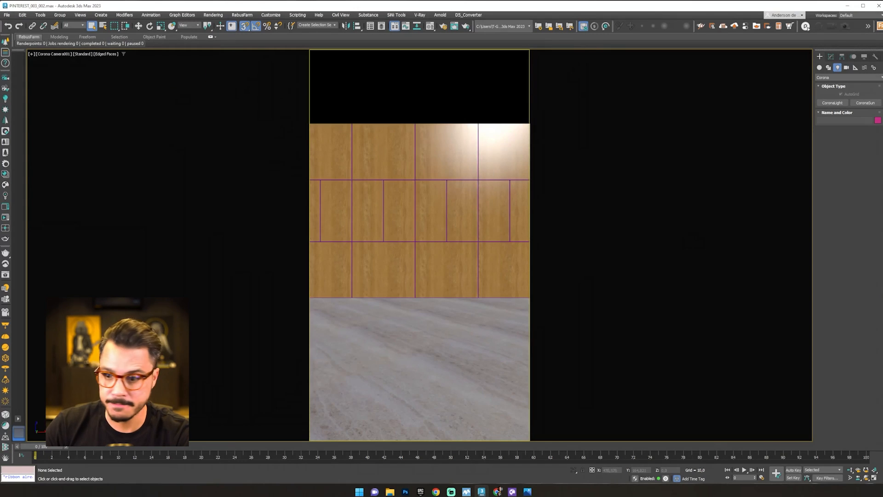
From an orthographic view of the room, hide the grey ceiling and wall shell and both window Corona lights
{"action": "right_click", "coordinate": [382, 224]}
{"action": "left_click", "coordinate": [315, 3]}
{"action": "key", "text": "t"}
{"action": "middle_click_drag", "start_coordinate": [511, 248], "coordinate": [574, 157], "text": "alt"}
{"action": "left_click", "coordinate": [380, 200]}
{"action": "left_click", "coordinate": [486, 274], "text": "ctrl"}
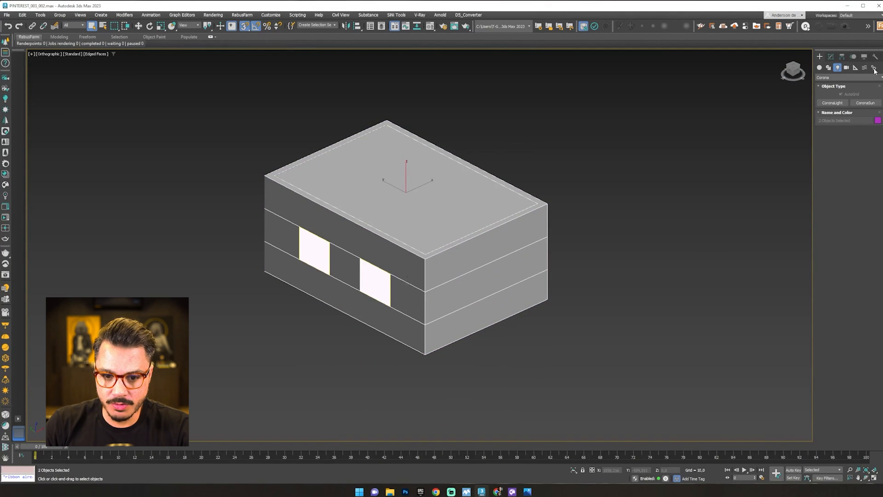
{"action": "left_click", "coordinate": [864, 57]}
{"action": "left_click", "coordinate": [849, 237]}
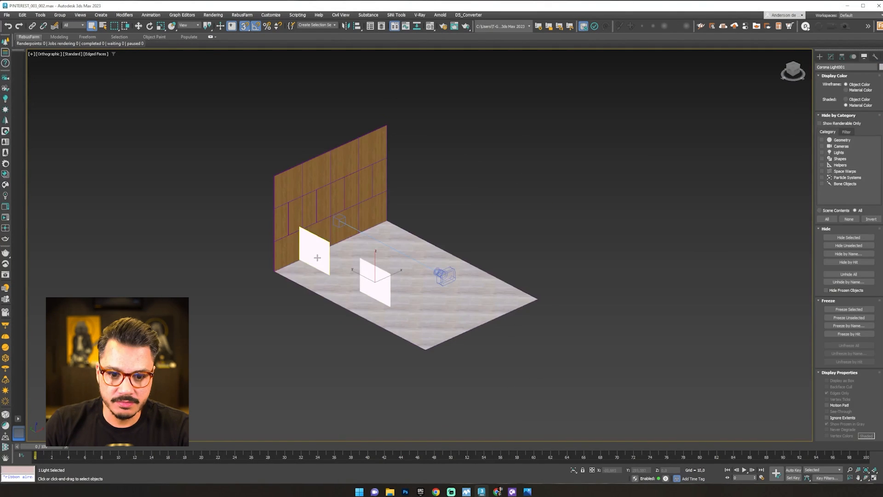
{"action": "left_click", "coordinate": [849, 238]}
{"action": "scroll", "coordinate": [478, 245], "scroll_direction": "up", "scroll_amount": 4}
{"action": "middle_click_drag", "start_coordinate": [474, 241], "coordinate": [455, 202]}
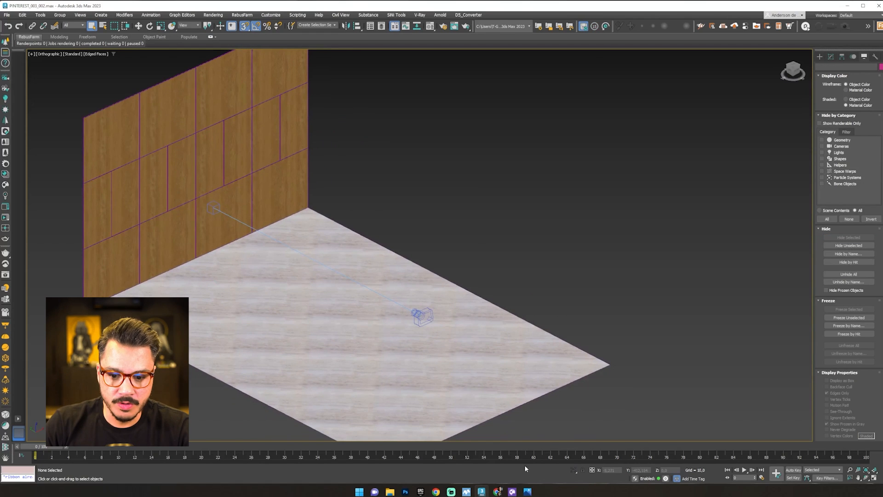
Switch to Chaos Cosmos and import the Rug 006 model from the liked assets onto the room floor
{"action": "left_click", "coordinate": [513, 493]}
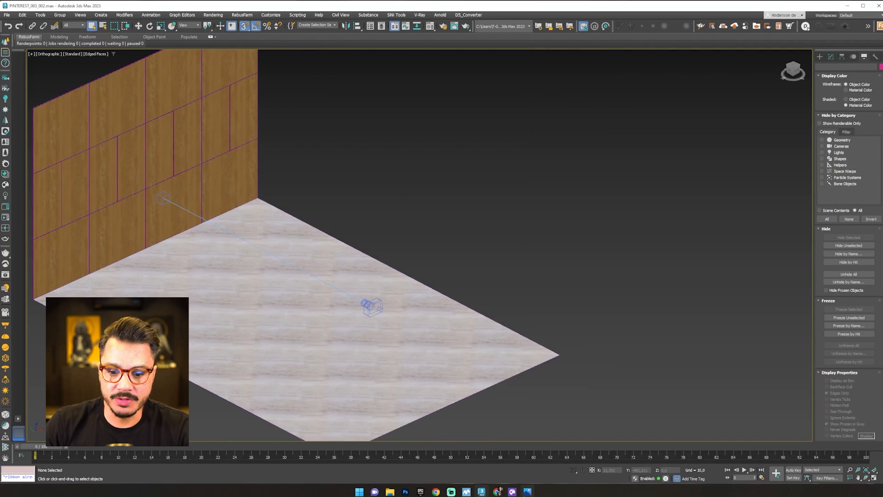
{"action": "left_click", "coordinate": [512, 492]}
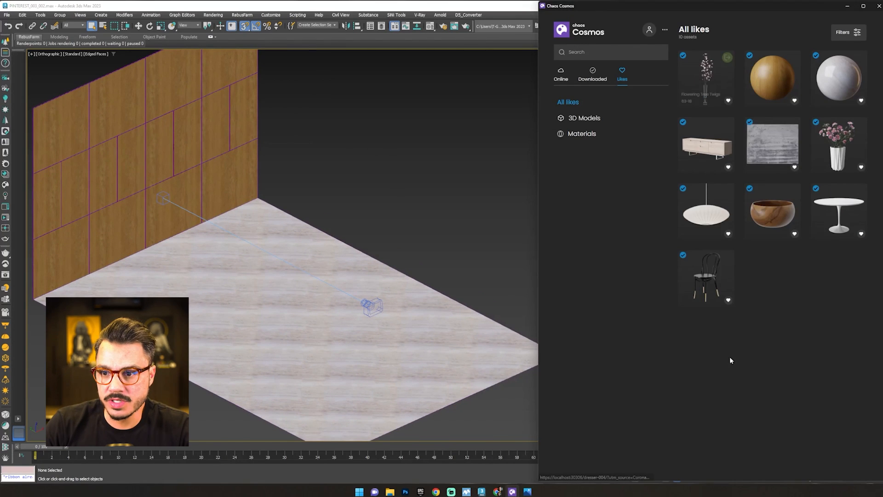
{"action": "left_click", "coordinate": [794, 125]}
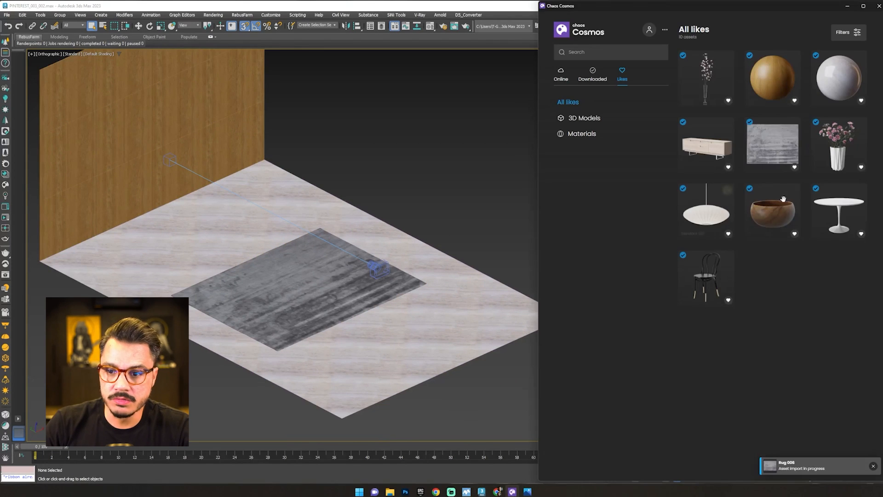
{"action": "mouse_move", "coordinate": [729, 286]}
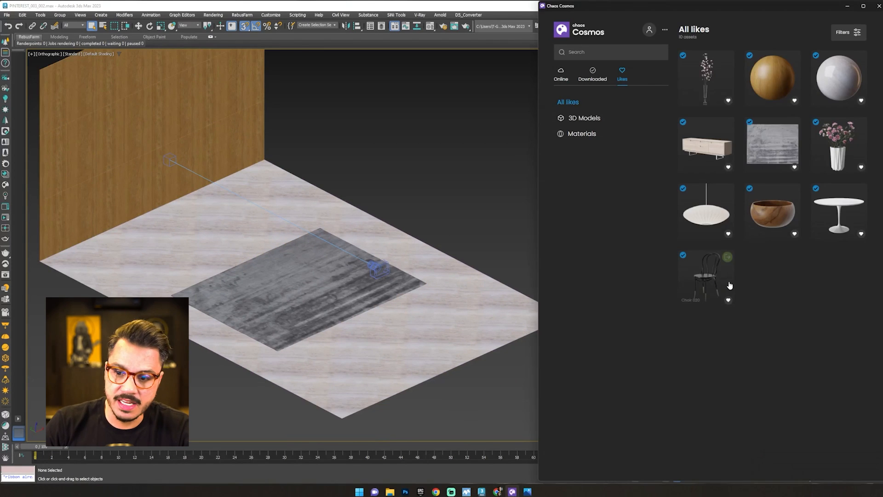
Insert the liked Chair 020, Pendant 001, wooden bowl and Table Dining 003 assets into the empty area beside the floor
{"action": "left_click", "coordinate": [438, 210]}
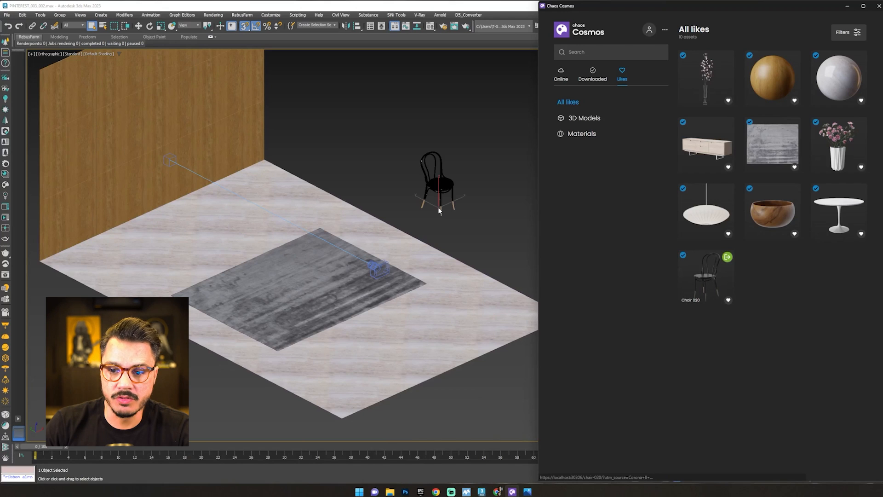
{"action": "left_click", "coordinate": [377, 179]}
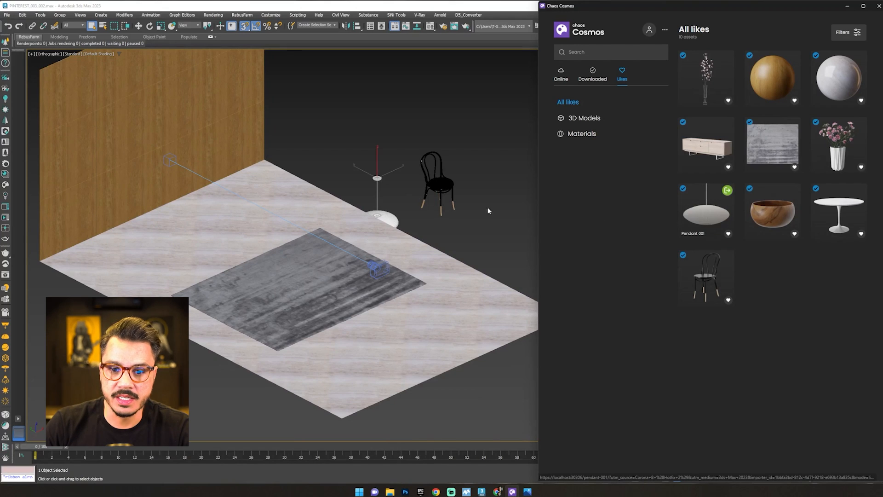
{"action": "left_click", "coordinate": [794, 190]}
{"action": "left_click", "coordinate": [860, 190]}
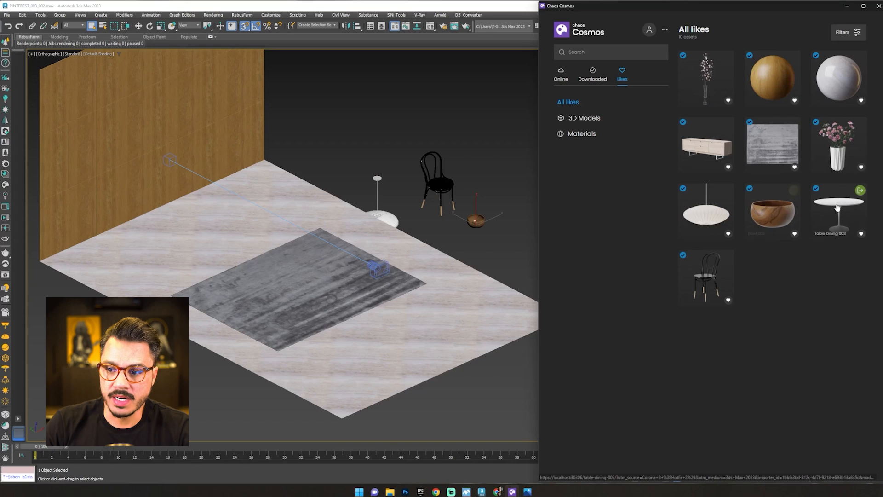
{"action": "left_click", "coordinate": [490, 244]}
Insert the liked Vase 004, Dresser 004 and flowering twigs assets into the empty area beside the floor
{"action": "left_click", "coordinate": [860, 125]}
{"action": "left_click", "coordinate": [469, 157]}
{"action": "left_click", "coordinate": [727, 124]}
{"action": "left_click", "coordinate": [342, 148]}
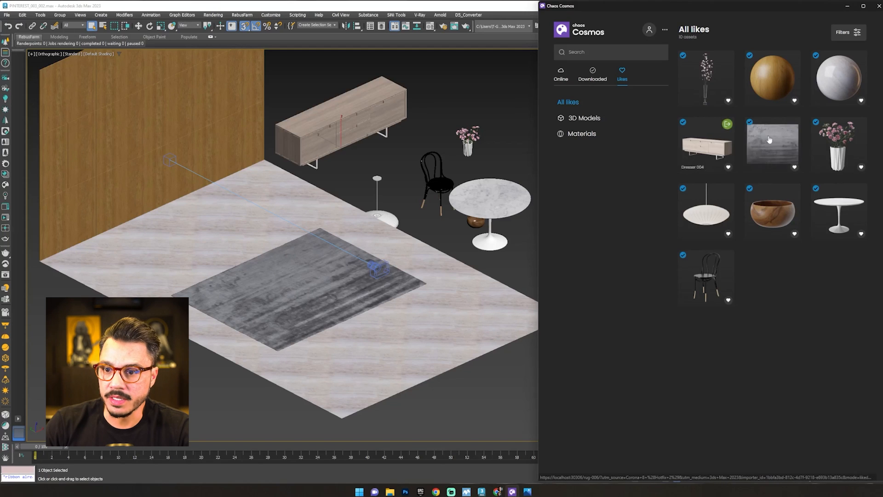
{"action": "mouse_move", "coordinate": [704, 85]}
{"action": "left_click", "coordinate": [727, 57]}
{"action": "left_click", "coordinate": [401, 190]}
{"action": "left_click", "coordinate": [515, 125]}
Try moving the rug across the floor in the top view, and undo the move
{"action": "scroll", "coordinate": [546, 201], "scroll_direction": "down", "scroll_amount": 3}
{"action": "middle_click_drag", "start_coordinate": [546, 201], "coordinate": [518, 229], "text": "alt"}
{"action": "scroll", "coordinate": [520, 230], "scroll_direction": "up", "scroll_amount": 5}
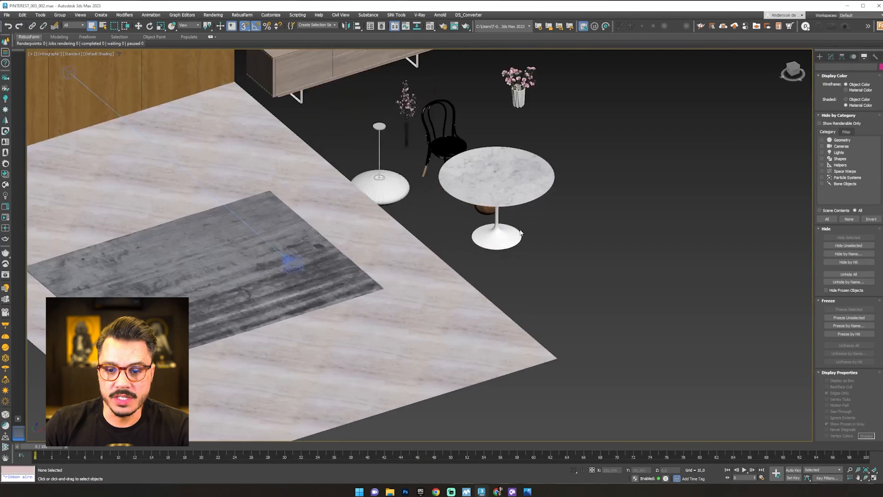
{"action": "middle_click_drag", "start_coordinate": [374, 292], "coordinate": [439, 274]}
{"action": "scroll", "coordinate": [439, 275], "scroll_direction": "up", "scroll_amount": 5}
{"action": "scroll", "coordinate": [438, 274], "scroll_direction": "down", "scroll_amount": 5}
{"action": "left_click", "coordinate": [378, 251]}
{"action": "key", "text": "t"}
{"action": "key", "text": "z"}
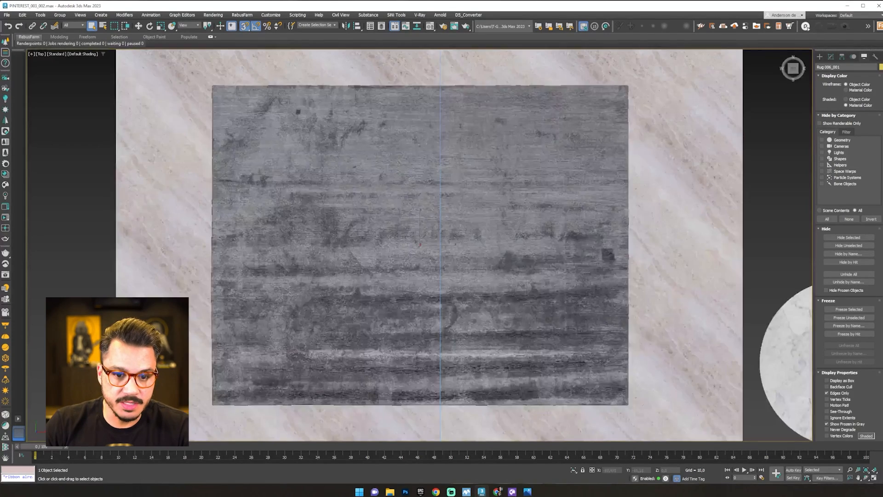
{"action": "scroll", "coordinate": [405, 273], "scroll_direction": "down", "scroll_amount": 8}
{"action": "key", "text": "w"}
{"action": "left_click_drag", "start_coordinate": [407, 249], "coordinate": [384, 188]}
{"action": "key", "text": "ctrl+z"}
Try positioning the dining table on the rug with the Move tool, and move it back off the floor
{"action": "scroll", "coordinate": [425, 260], "scroll_direction": "up", "scroll_amount": 4}
{"action": "middle_click_drag", "start_coordinate": [384, 189], "coordinate": [652, 310], "text": "alt"}
{"action": "left_click", "coordinate": [655, 206]}
{"action": "scroll", "coordinate": [655, 206], "scroll_direction": "up", "scroll_amount": 4}
{"action": "left_click", "coordinate": [544, 321]}
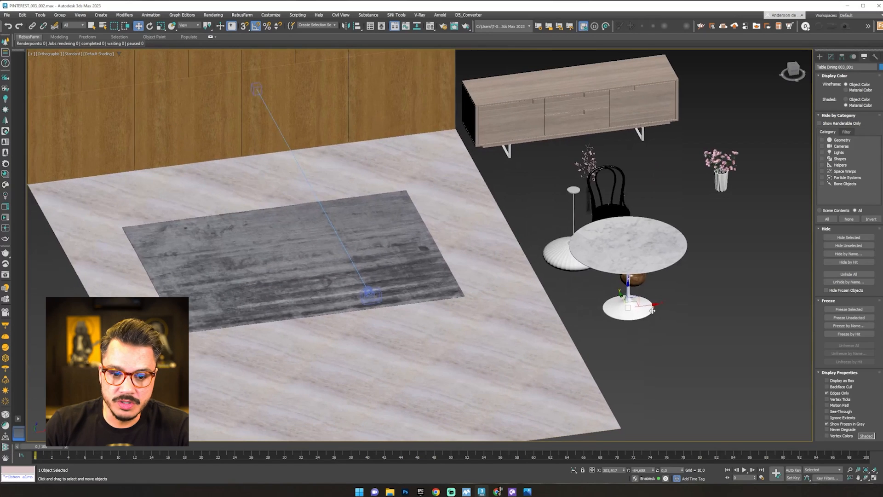
{"action": "left_click_drag", "start_coordinate": [636, 301], "coordinate": [320, 317]}
{"action": "middle_click_drag", "start_coordinate": [320, 317], "coordinate": [338, 300], "text": "alt"}
{"action": "scroll", "coordinate": [305, 324], "scroll_direction": "up", "scroll_amount": 6}
{"action": "middle_click_drag", "start_coordinate": [285, 327], "coordinate": [287, 339], "text": "alt"}
{"action": "left_click_drag", "start_coordinate": [330, 309], "coordinate": [616, 266]}
Convert the dining table and the rug to Editable Mesh
{"action": "scroll", "coordinate": [340, 305], "scroll_direction": "down", "scroll_amount": 10}
{"action": "scroll", "coordinate": [364, 305], "scroll_direction": "up", "scroll_amount": 3}
{"action": "middle_click_drag", "start_coordinate": [571, 282], "coordinate": [517, 275]}
{"action": "left_click", "coordinate": [517, 275]}
{"action": "left_click", "coordinate": [565, 237]}
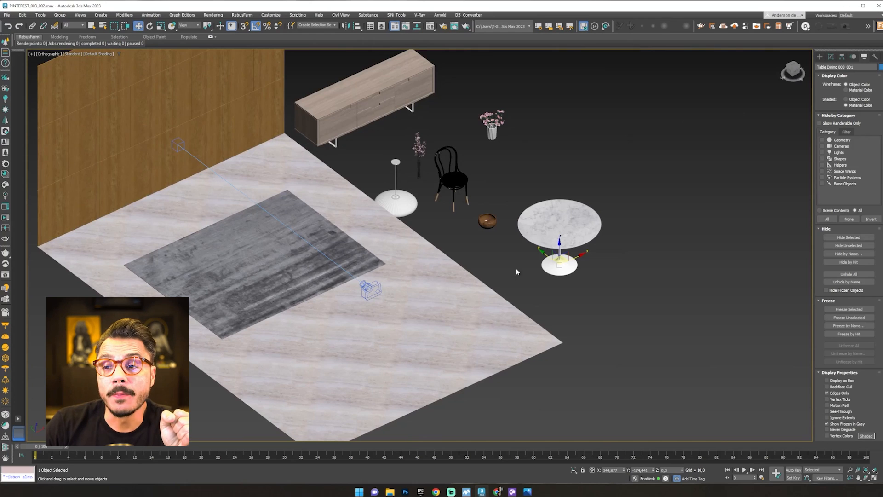
{"action": "middle_click_drag", "start_coordinate": [450, 205], "coordinate": [378, 220]}
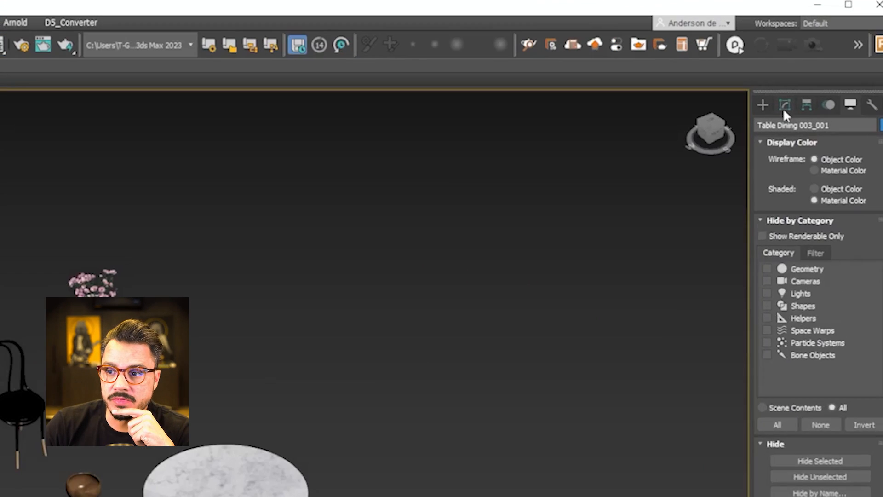
{"action": "left_click", "coordinate": [831, 56]}
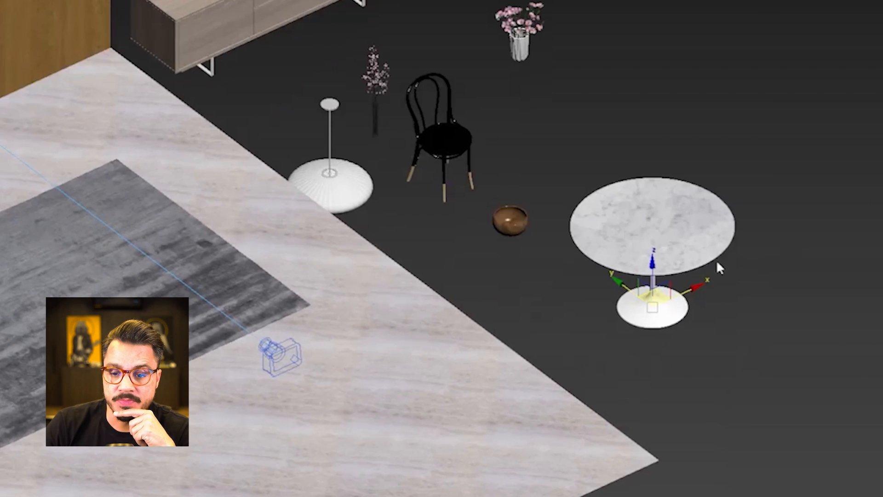
{"action": "right_click", "coordinate": [290, 343]}
{"action": "mouse_move", "coordinate": [692, 409]}
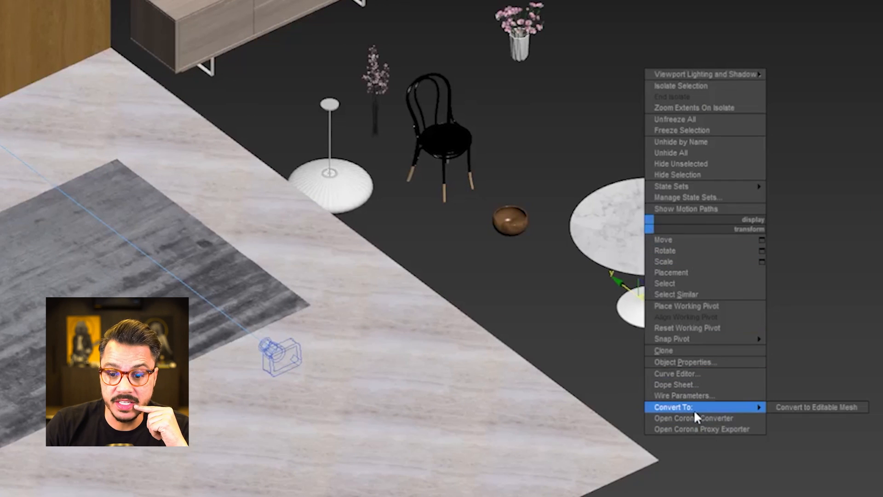
{"action": "left_click", "coordinate": [799, 407]}
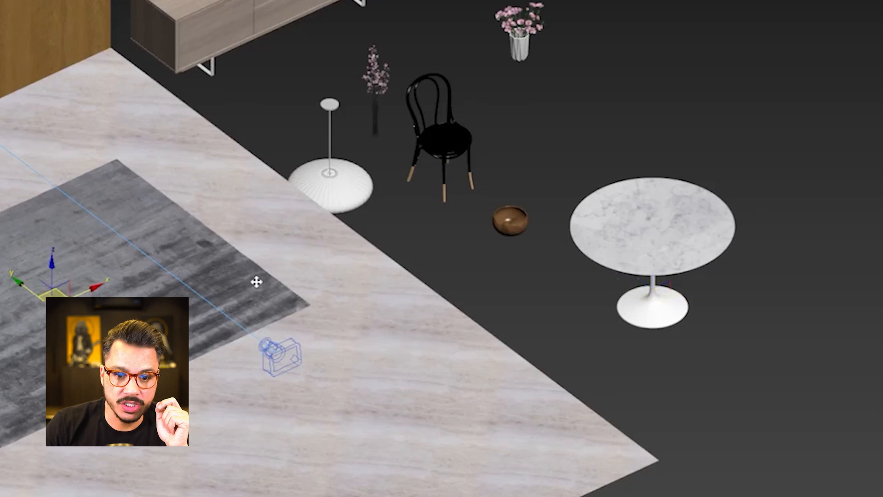
{"action": "right_click", "coordinate": [256, 281]}
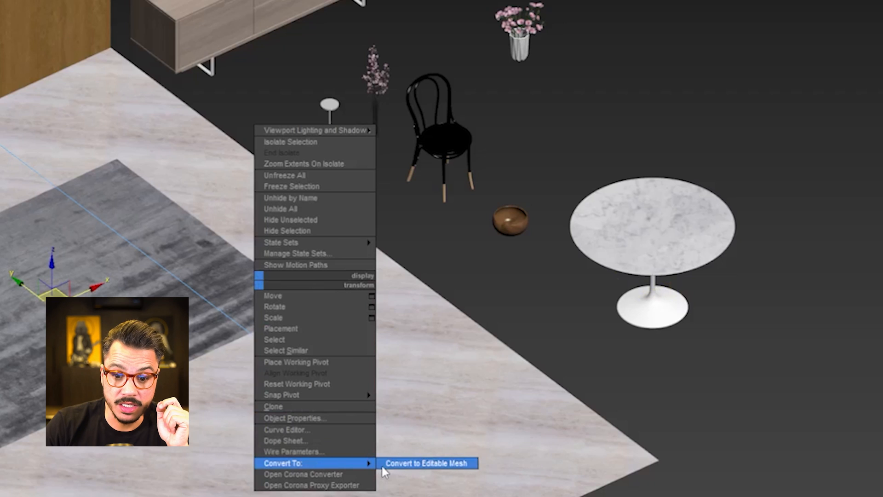
{"action": "left_click", "coordinate": [383, 464]}
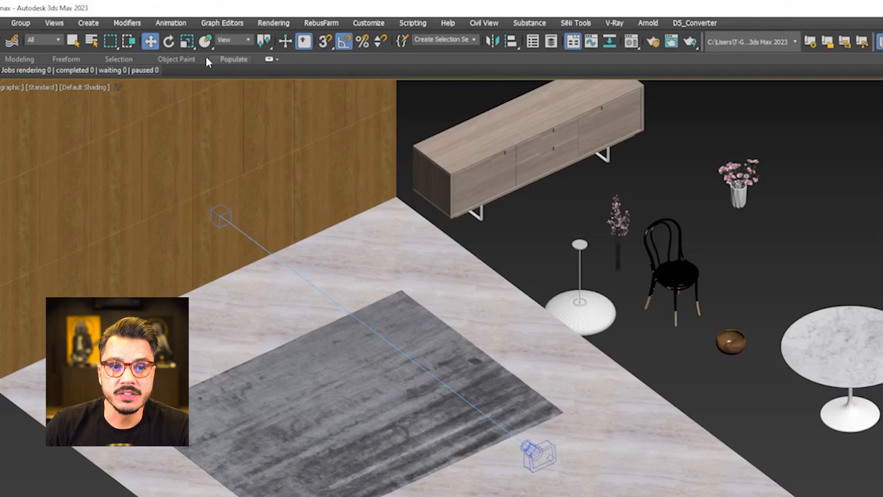
Place the dining table on the rug's surface with Select and Place
{"action": "left_click", "coordinate": [205, 42]}
{"action": "left_click_drag", "start_coordinate": [572, 241], "coordinate": [264, 254]}
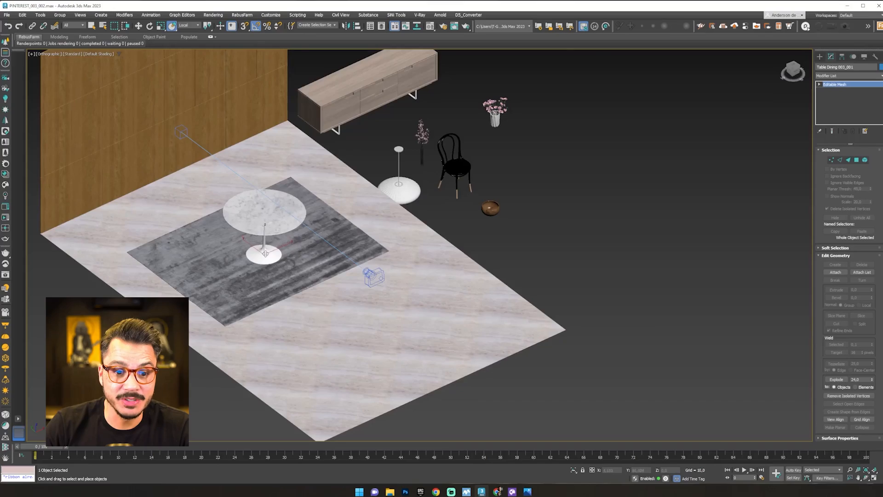
{"action": "scroll", "coordinate": [264, 254], "scroll_direction": "up", "scroll_amount": 10}
{"action": "scroll", "coordinate": [285, 273], "scroll_direction": "down", "scroll_amount": 10}
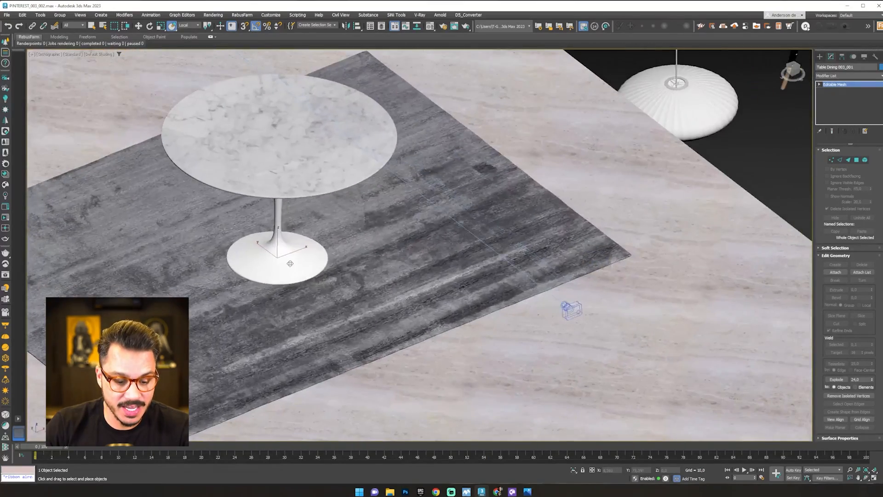
Place the chair on the rug behind the dining table, resting its legs on the rug's surface
{"action": "key", "text": "t"}
{"action": "scroll", "coordinate": [287, 264], "scroll_direction": "down", "scroll_amount": 8}
{"action": "left_click", "coordinate": [489, 274]}
{"action": "left_click_drag", "start_coordinate": [489, 274], "coordinate": [313, 213]}
{"action": "scroll", "coordinate": [423, 337], "scroll_direction": "up", "scroll_amount": 3}
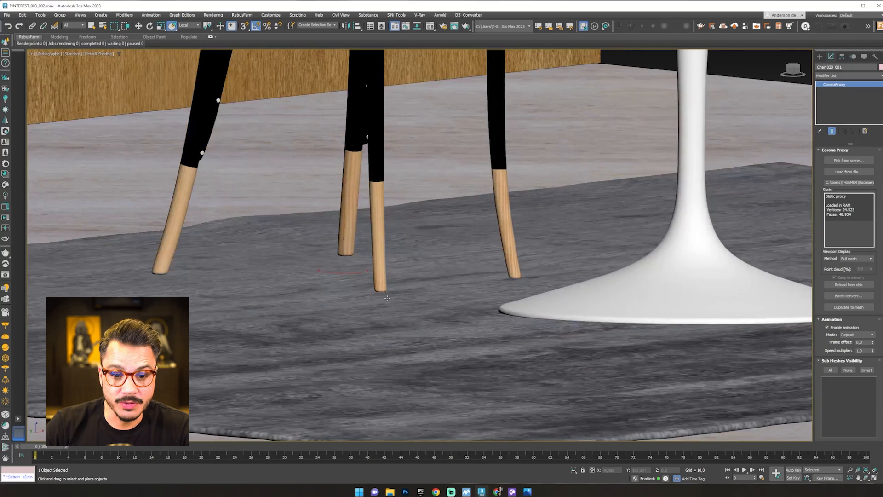
{"action": "scroll", "coordinate": [385, 303], "scroll_direction": "down", "scroll_amount": 10}
{"action": "scroll", "coordinate": [375, 339], "scroll_direction": "up", "scroll_amount": 4}
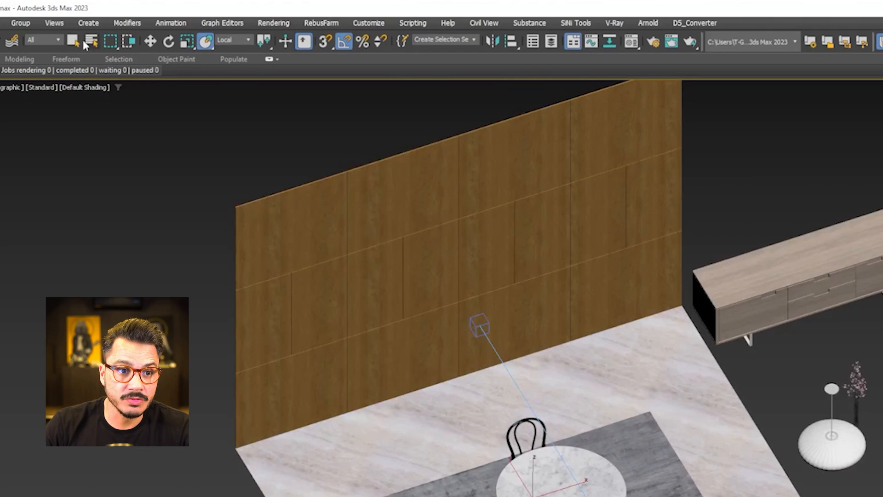
Clone the chair with a 180-degree rotation in the top view and move the clone to the opposite side of the table
{"action": "left_click", "coordinate": [73, 40]}
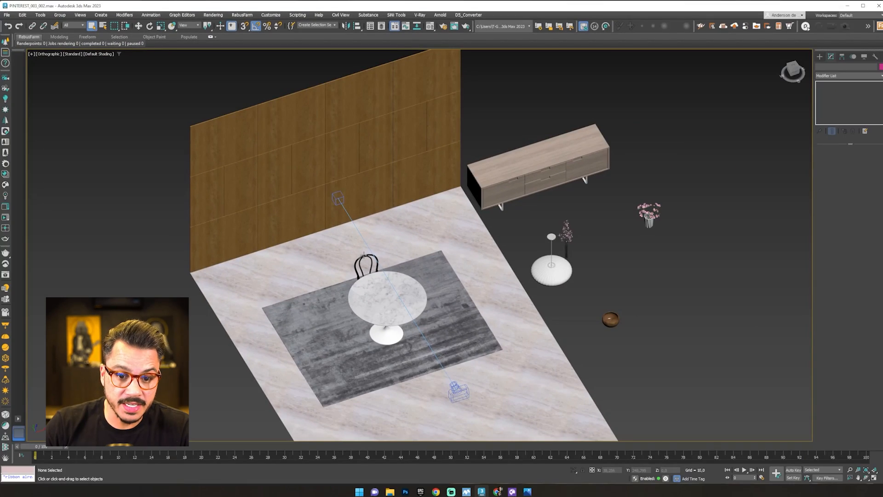
{"action": "left_click", "coordinate": [364, 254]}
{"action": "key", "text": "t"}
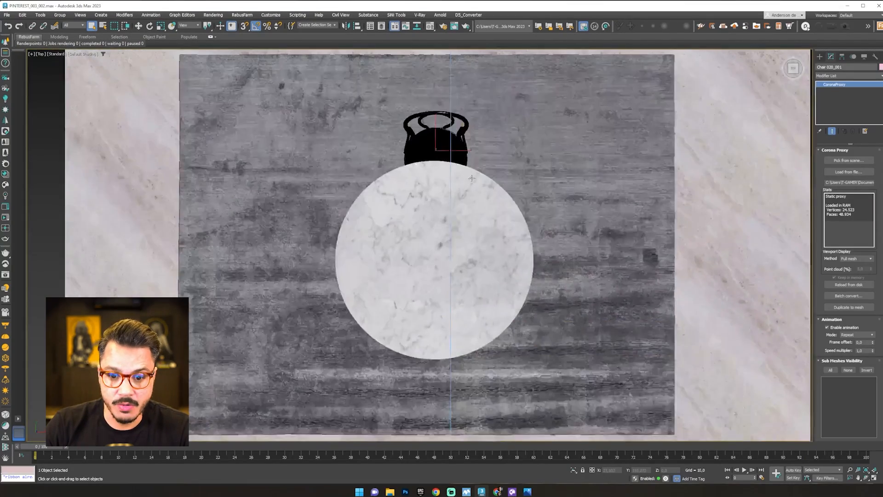
{"action": "key", "text": "z"}
{"action": "key", "text": "e"}
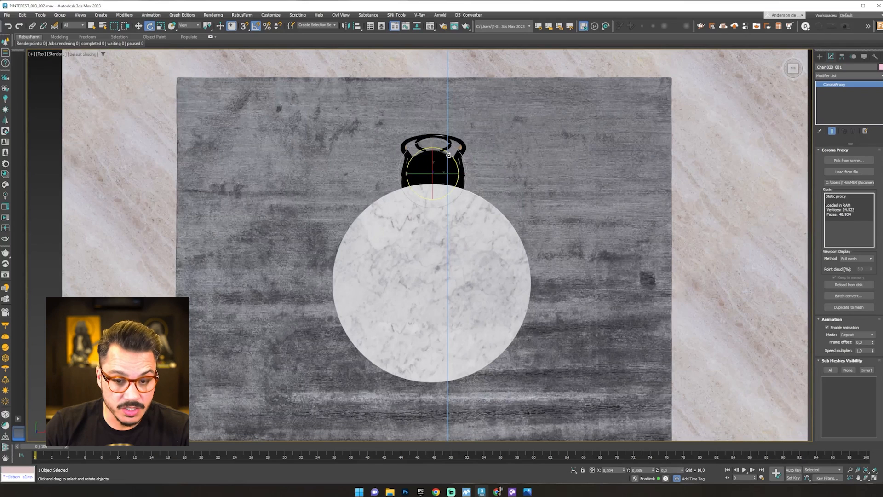
{"action": "left_click_drag", "start_coordinate": [444, 152], "coordinate": [489, 222], "text": "shift"}
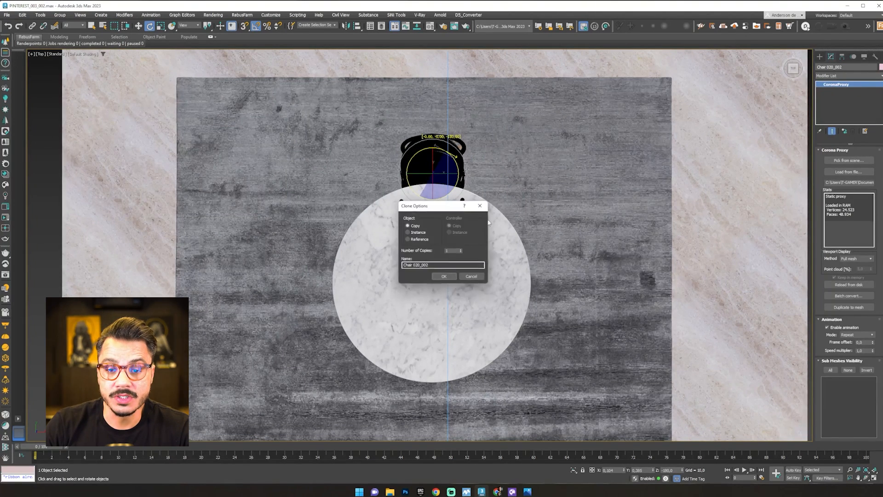
{"action": "left_click", "coordinate": [443, 277]}
{"action": "key", "text": "w"}
{"action": "left_click_drag", "start_coordinate": [426, 158], "coordinate": [417, 368]}
Clone both chairs as instances rotated about the table's centre, giving four chairs around the table
{"action": "left_click", "coordinate": [432, 173], "text": "ctrl"}
{"action": "key", "text": "e"}
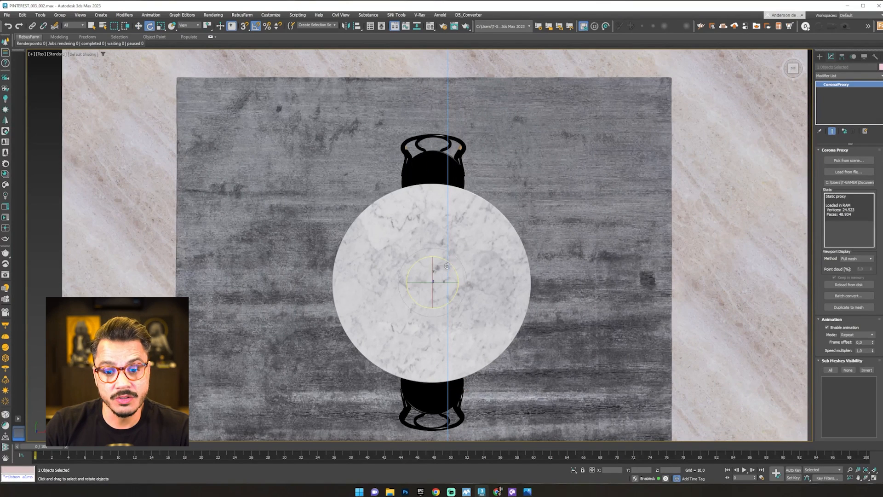
{"action": "left_click_drag", "start_coordinate": [454, 266], "coordinate": [460, 296], "text": "shift"}
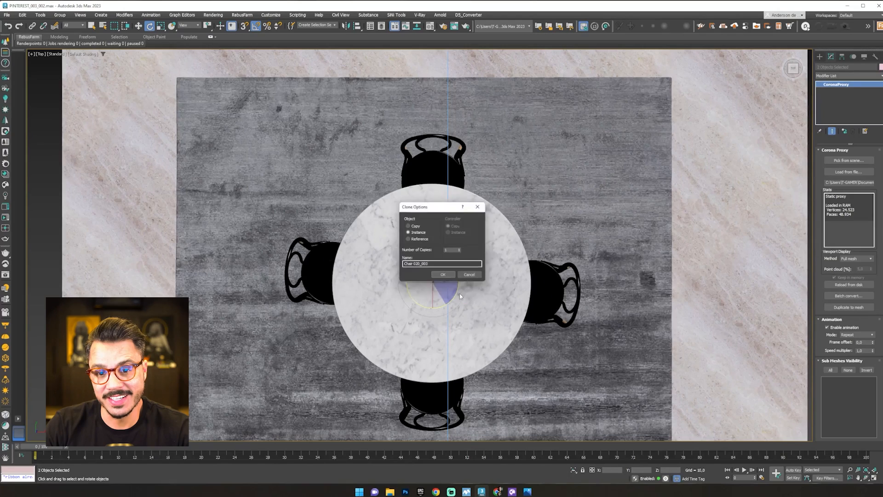
{"action": "left_click", "coordinate": [442, 274]}
Rotate all four chairs together around the table so they stand diagonally to the rug's edges
{"action": "scroll", "coordinate": [511, 306], "scroll_direction": "down", "scroll_amount": 5}
{"action": "middle_click_drag", "start_coordinate": [506, 304], "coordinate": [510, 306], "text": "alt"}
{"action": "key", "text": "t"}
{"action": "scroll", "coordinate": [511, 306], "scroll_direction": "up", "scroll_amount": 6}
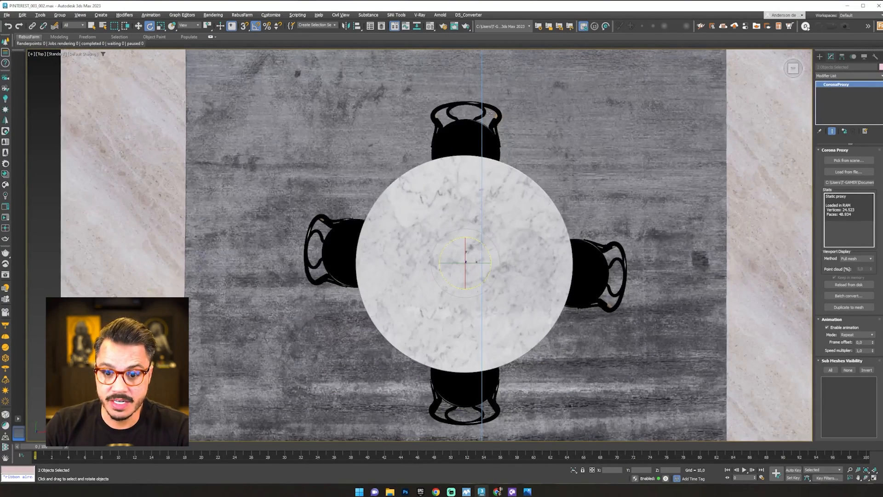
{"action": "left_click", "coordinate": [467, 395], "text": "ctrl"}
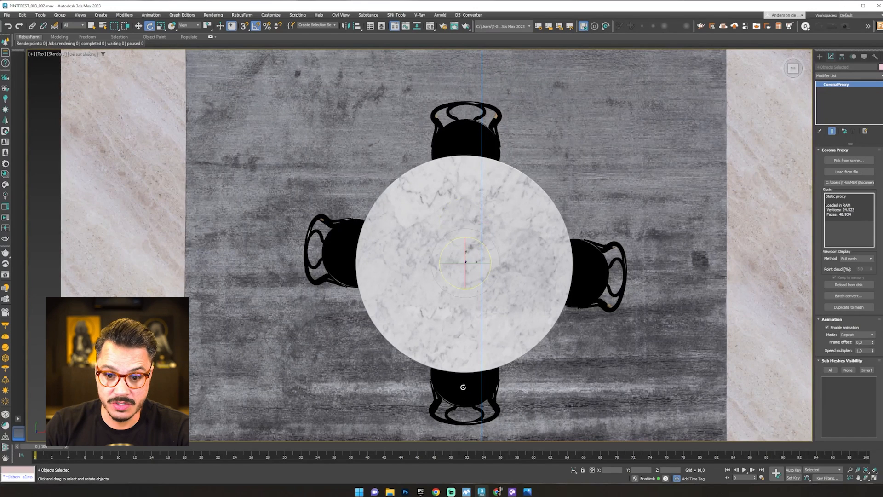
{"action": "left_click_drag", "start_coordinate": [482, 241], "coordinate": [470, 256]}
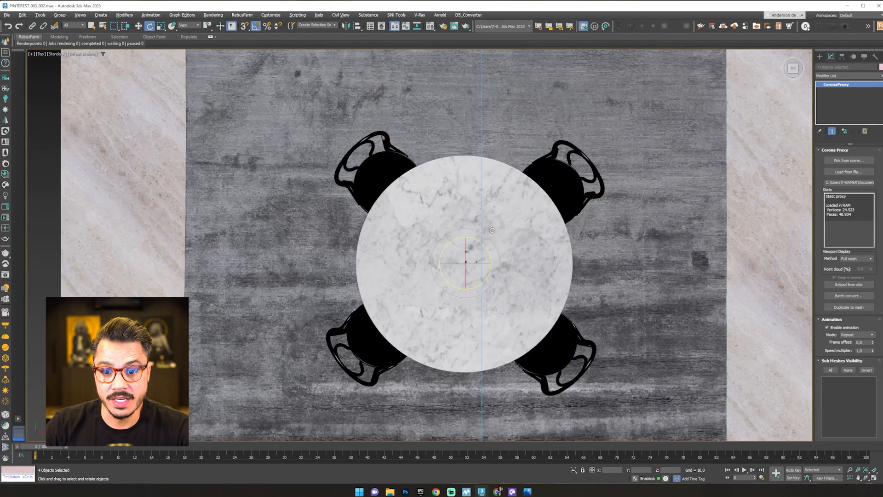
{"action": "scroll", "coordinate": [470, 256], "scroll_direction": "down", "scroll_amount": 4}
{"action": "left_click", "coordinate": [659, 276]}
Place the flower vase, the flowering twigs and the wooden bowl on the marble tabletop with Select and Place
{"action": "middle_click_drag", "start_coordinate": [658, 276], "coordinate": [629, 291]}
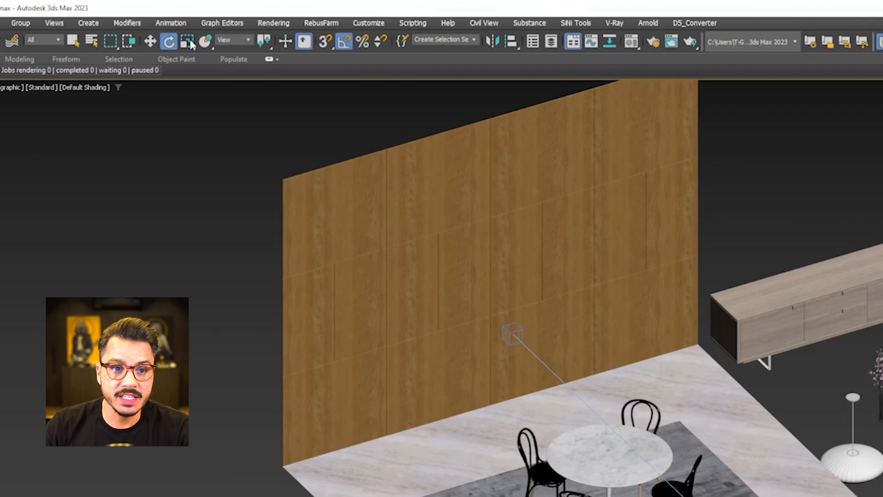
{"action": "left_click", "coordinate": [205, 42]}
{"action": "scroll", "coordinate": [414, 257], "scroll_direction": "up", "scroll_amount": 5}
{"action": "left_click_drag", "start_coordinate": [541, 156], "coordinate": [212, 242]}
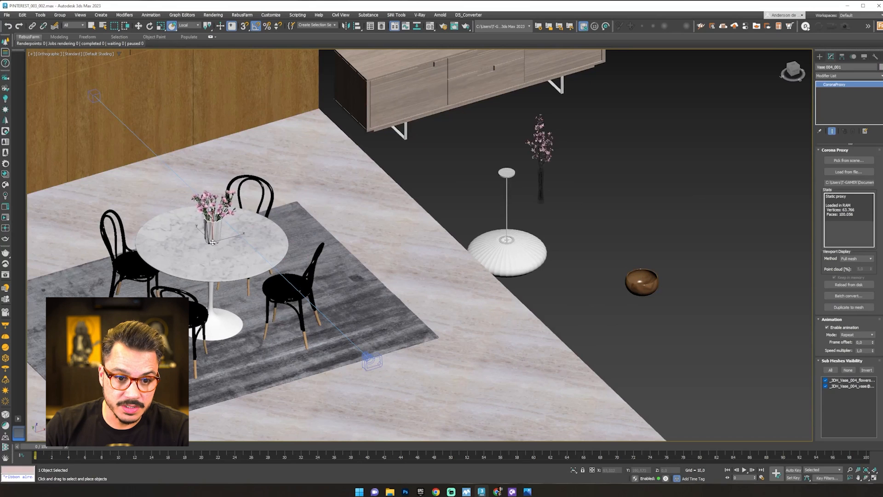
{"action": "left_click_drag", "start_coordinate": [542, 195], "coordinate": [201, 238]}
{"action": "left_click_drag", "start_coordinate": [641, 283], "coordinate": [210, 229]}
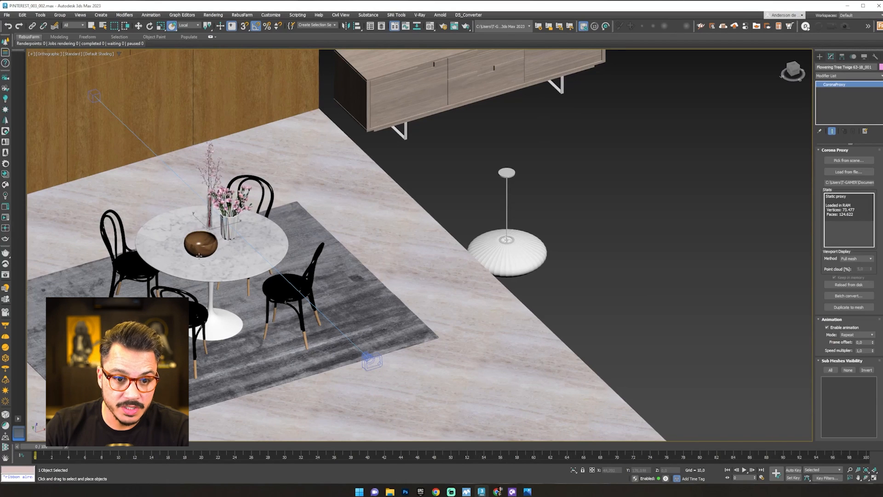
Examine the dining table arrangement at eye level, checking how the bowl and both vases sit on the tabletop
{"action": "left_click", "coordinate": [636, 252]}
{"action": "middle_click_drag", "start_coordinate": [637, 253], "coordinate": [518, 262], "text": "alt"}
{"action": "key", "text": "shift+z"}
{"action": "key", "text": "shift+z"}
{"action": "key", "text": "shift+z"}
{"action": "key", "text": "ctrl+z"}
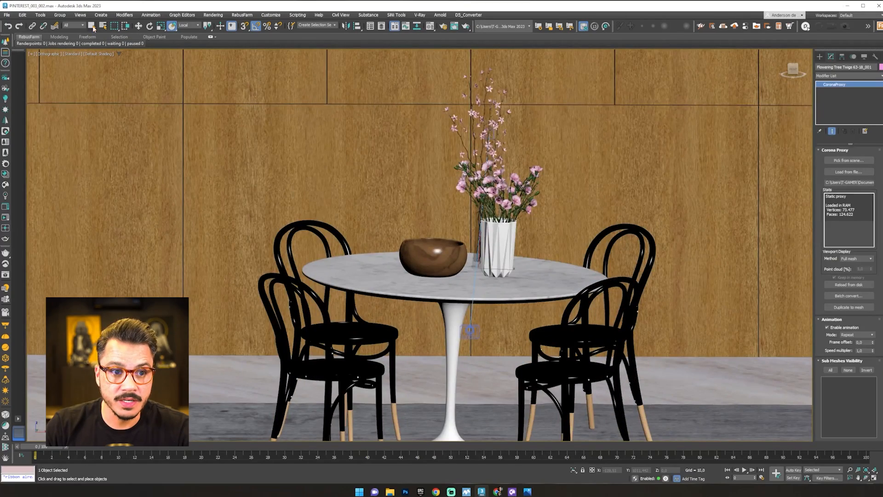
{"action": "key", "text": "w"}
{"action": "key", "text": "shift+y"}
{"action": "key", "text": "shift+y"}
{"action": "key", "text": "shift+z"}
{"action": "key", "text": "shift+z"}
{"action": "key", "text": "shift+z"}
Move the dresser onto the floor in front of the wood-panelled wall, behind the dining set
{"action": "left_click", "coordinate": [575, 188]}
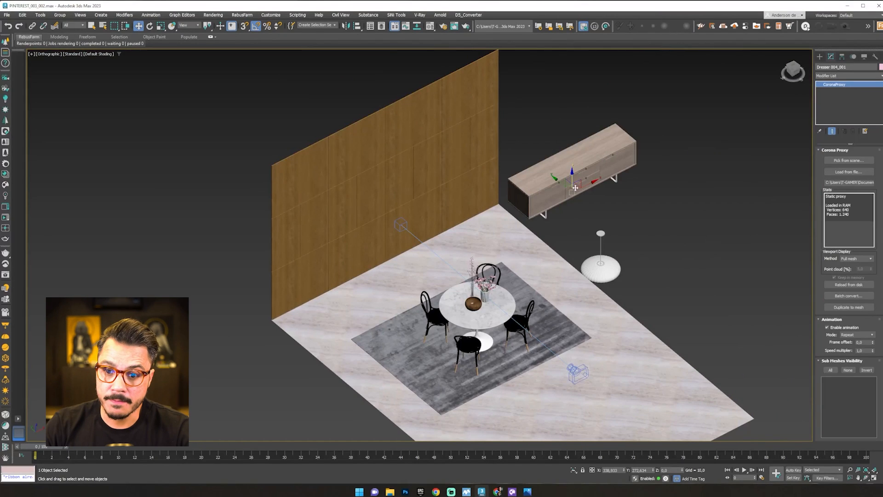
{"action": "left_click_drag", "start_coordinate": [577, 184], "coordinate": [453, 228]}
{"action": "key", "text": "t"}
{"action": "key", "text": "z"}
{"action": "scroll", "coordinate": [452, 262], "scroll_direction": "down", "scroll_amount": 3}
{"action": "left_click", "coordinate": [446, 182]}
Show the top view in wireframe and move the rug, table, chairs and tabletop decorations together closer to the dresser
{"action": "scroll", "coordinate": [465, 278], "scroll_direction": "down", "scroll_amount": 3}
{"action": "key", "text": "F3"}
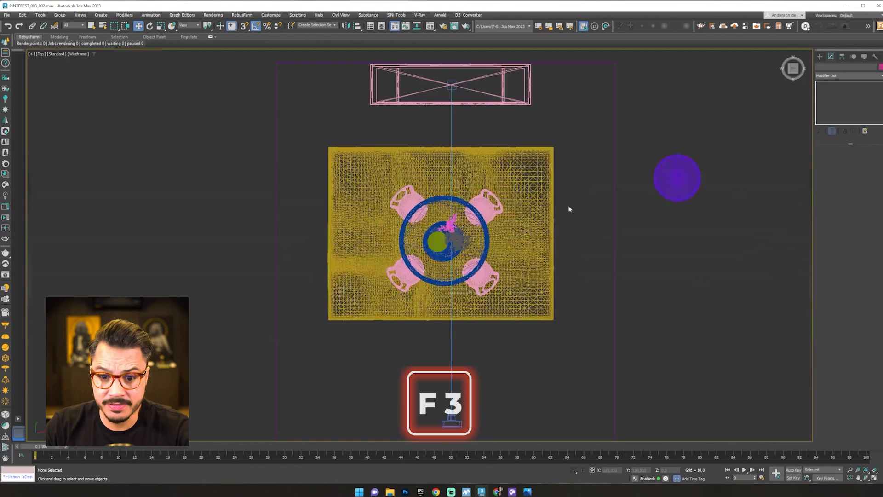
{"action": "left_click", "coordinate": [366, 146]}
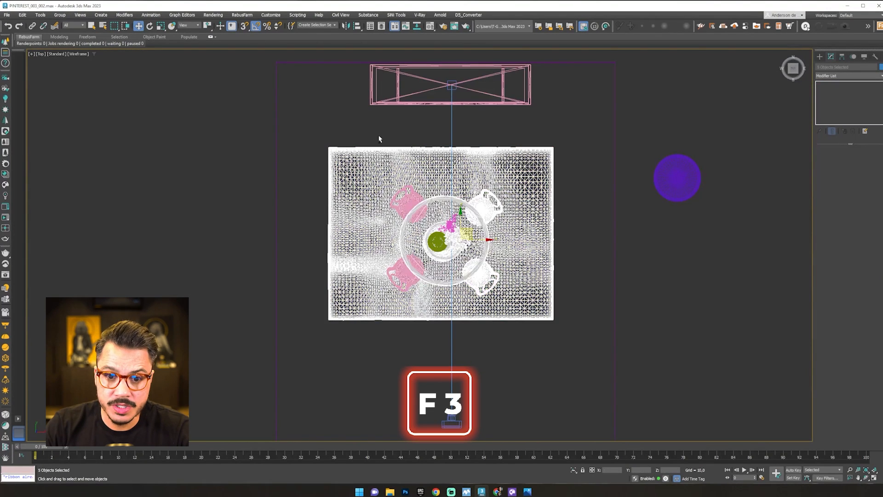
{"action": "left_click_drag", "start_coordinate": [429, 318], "coordinate": [445, 315], "text": "ctrl"}
{"action": "left_click_drag", "start_coordinate": [452, 228], "coordinate": [466, 188]}
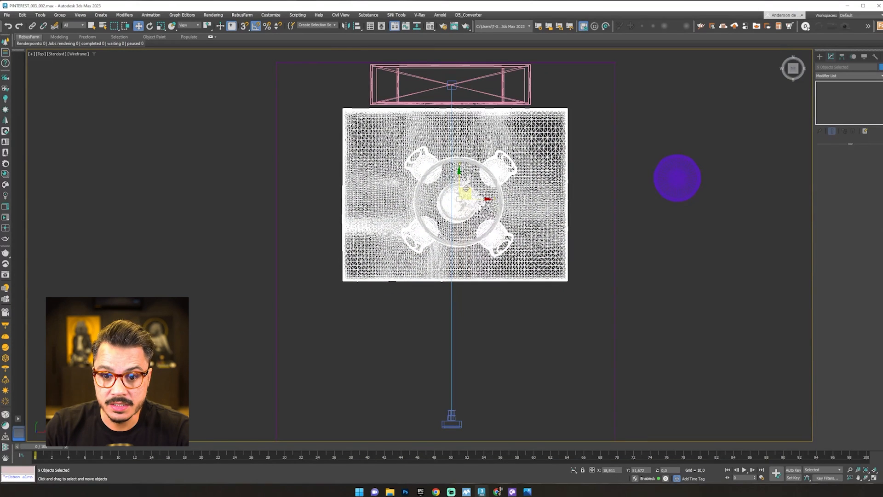
Scale down the rug so it sits centred beneath the dining table and chairs
{"action": "left_click", "coordinate": [473, 197], "text": "alt"}
{"action": "key", "text": "r"}
{"action": "left_click", "coordinate": [473, 195]}
{"action": "left_click_drag", "start_coordinate": [468, 186], "coordinate": [467, 194]}
{"action": "key", "text": "w"}
{"action": "left_click", "coordinate": [547, 241]}
Move the pendant lamp from beside the room to above the dining table, near ceiling height, in the front view
{"action": "mouse_move", "coordinate": [548, 241]}
{"action": "middle_mouse_down", "text": "alt"}
{"action": "mouse_move", "coordinate": [577, 150]}
{"action": "mouse_move", "coordinate": [445, 251]}
{"action": "mouse_move", "coordinate": [514, 262]}
{"action": "middle_mouse_up", "text": "alt"}
{"action": "key", "text": "F3"}
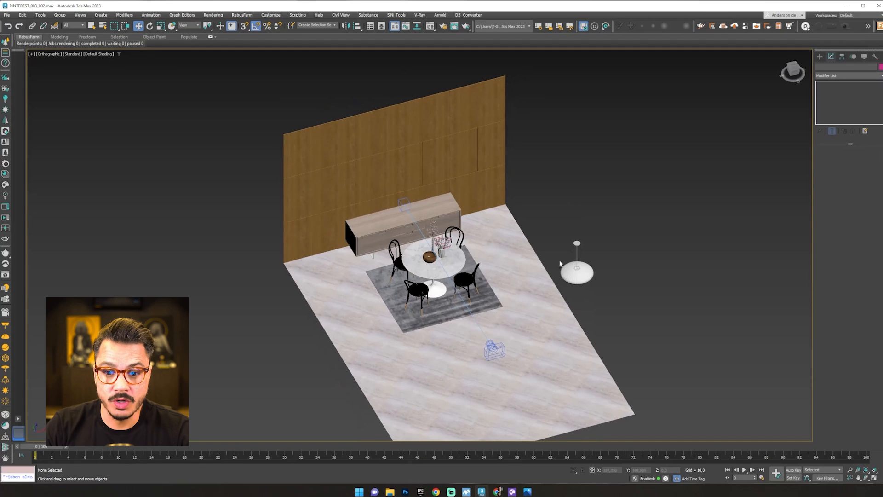
{"action": "left_click", "coordinate": [585, 270]}
{"action": "key", "text": "f"}
{"action": "key", "text": "F3"}
{"action": "key", "text": "z"}
{"action": "scroll", "coordinate": [583, 243], "scroll_direction": "down", "scroll_amount": 5}
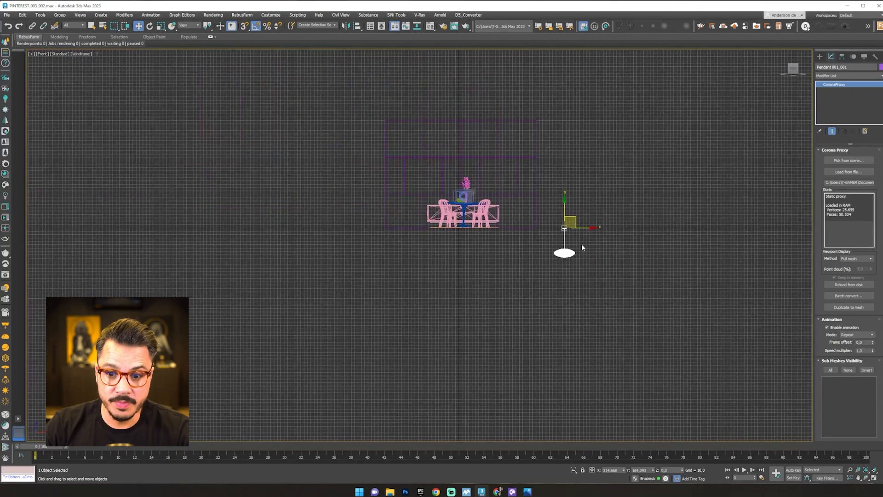
{"action": "scroll", "coordinate": [588, 253], "scroll_direction": "up", "scroll_amount": 3}
{"action": "left_click_drag", "start_coordinate": [599, 270], "coordinate": [394, 62]}
{"action": "middle_click_drag", "start_coordinate": [391, 60], "coordinate": [429, 156]}
{"action": "scroll", "coordinate": [429, 156], "scroll_direction": "up", "scroll_amount": 7}
Unhide only the ceiling object TETO by name
{"action": "left_click", "coordinate": [864, 57]}
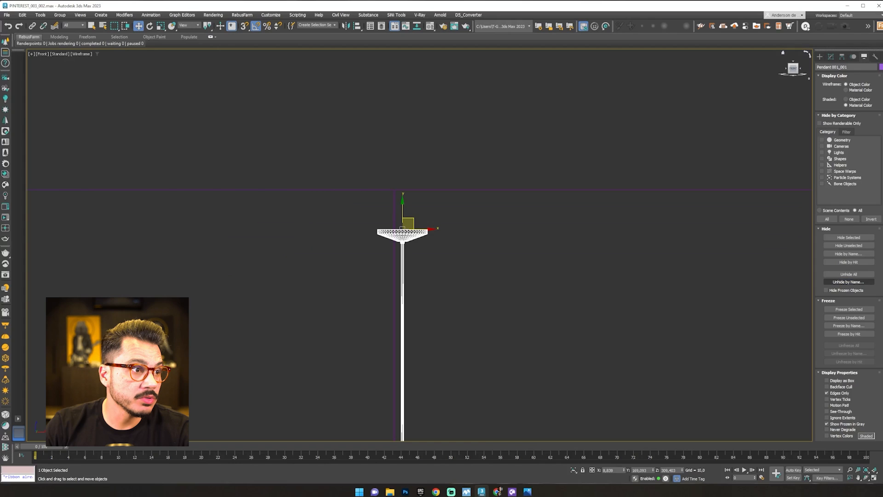
{"action": "left_click", "coordinate": [848, 282]}
{"action": "left_click", "coordinate": [212, 149]}
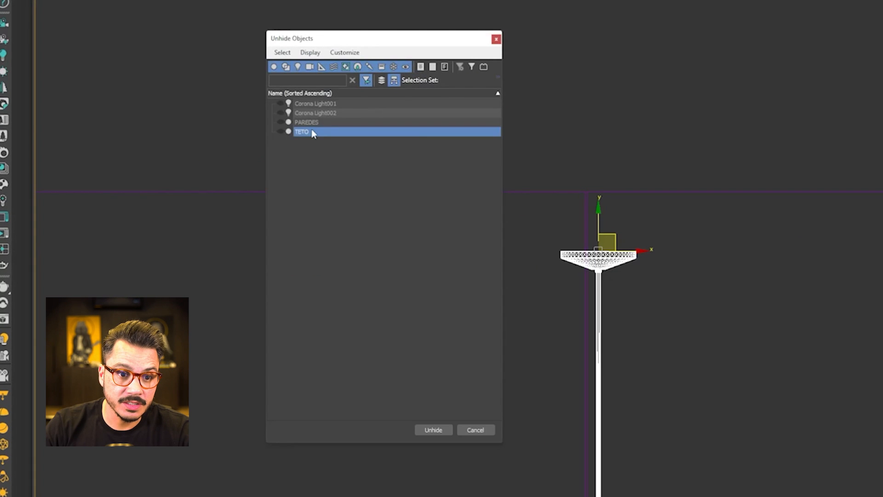
{"action": "double_click", "coordinate": [312, 130]}
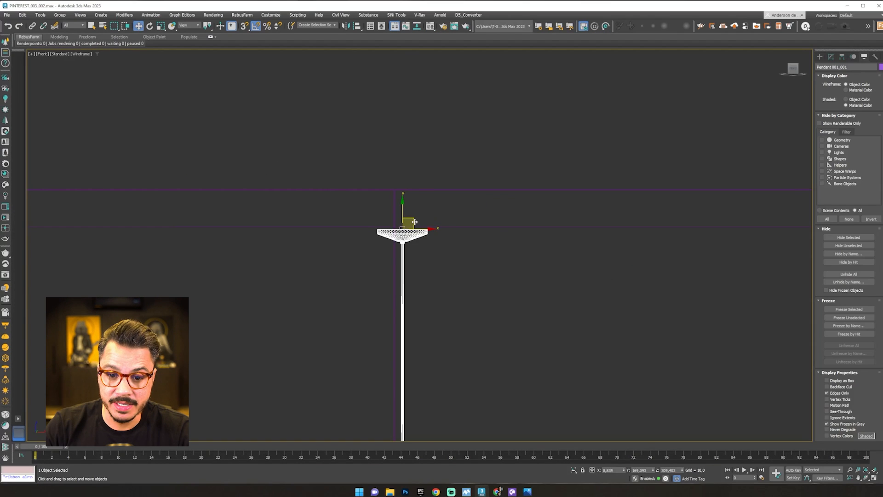
Adjust the pendant lamp in the front view so its canopy meets the underside of the ceiling
{"action": "mouse_move", "coordinate": [412, 221]}
{"action": "left_mouse_down"}
{"action": "mouse_move", "coordinate": [420, 245]}
{"action": "mouse_move", "coordinate": [405, 220]}
{"action": "mouse_move", "coordinate": [400, 226]}
{"action": "left_mouse_up"}
{"action": "scroll", "coordinate": [396, 224], "scroll_direction": "up", "scroll_amount": 5}
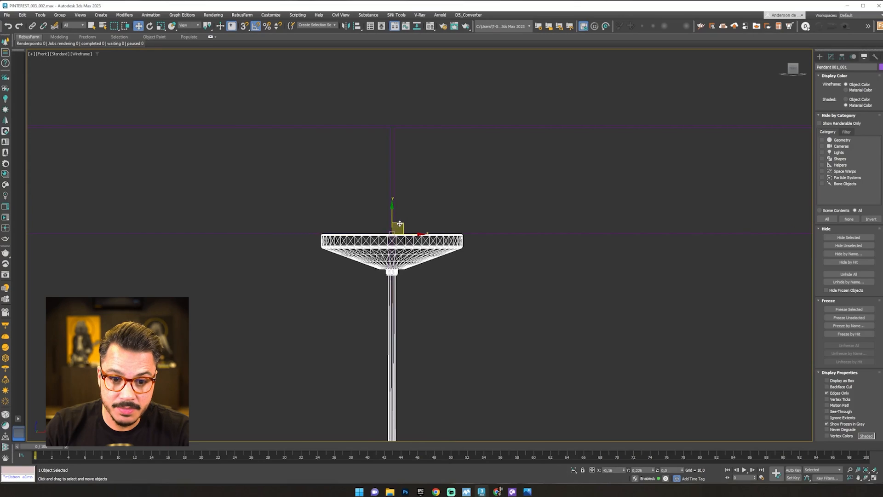
{"action": "scroll", "coordinate": [372, 239], "scroll_direction": "down", "scroll_amount": 5}
{"action": "scroll", "coordinate": [394, 275], "scroll_direction": "down", "scroll_amount": 8}
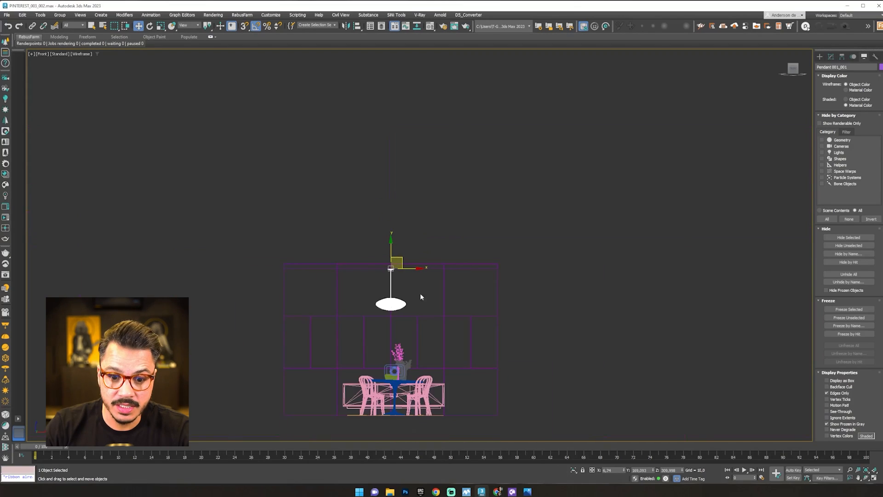
Move the pendant lamp over the centre of the round dining table in the top view
{"action": "key", "text": "t"}
{"action": "key", "text": "z"}
{"action": "scroll", "coordinate": [448, 232], "scroll_direction": "down", "scroll_amount": 8}
{"action": "left_click_drag", "start_coordinate": [454, 226], "coordinate": [457, 249]}
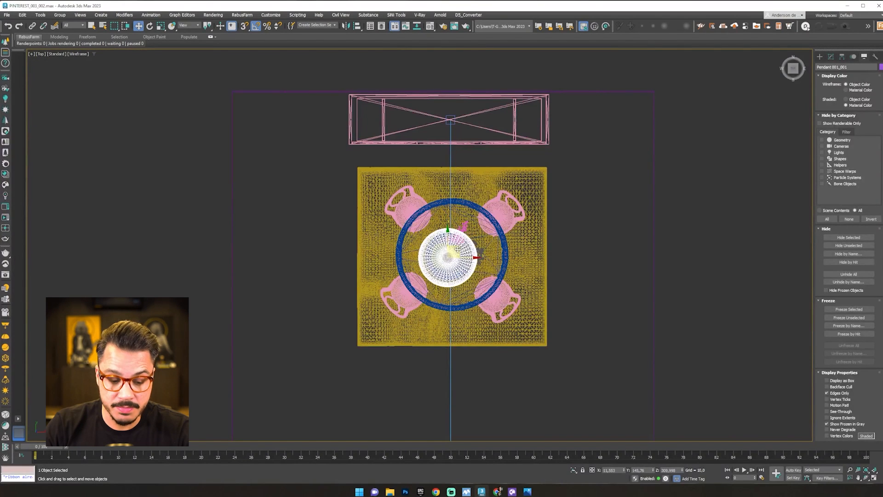
{"action": "scroll", "coordinate": [457, 247], "scroll_direction": "down", "scroll_amount": 5}
{"action": "middle_click_drag", "start_coordinate": [456, 247], "coordinate": [466, 251], "text": "alt"}
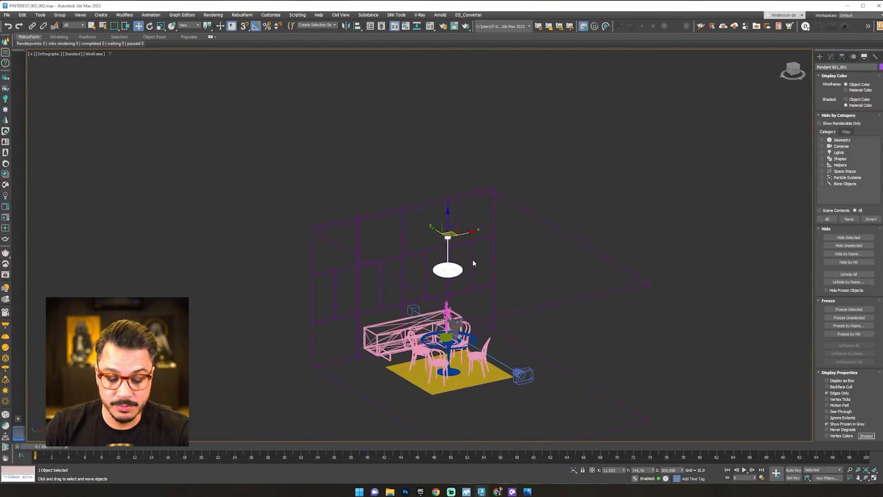
Lower the whole pendant lamp in the front view so its shade hangs closer to the tabletop
{"action": "key", "text": "f"}
{"action": "key", "text": "z"}
{"action": "scroll", "coordinate": [476, 250], "scroll_direction": "down", "scroll_amount": 5}
{"action": "scroll", "coordinate": [476, 244], "scroll_direction": "up", "scroll_amount": 3}
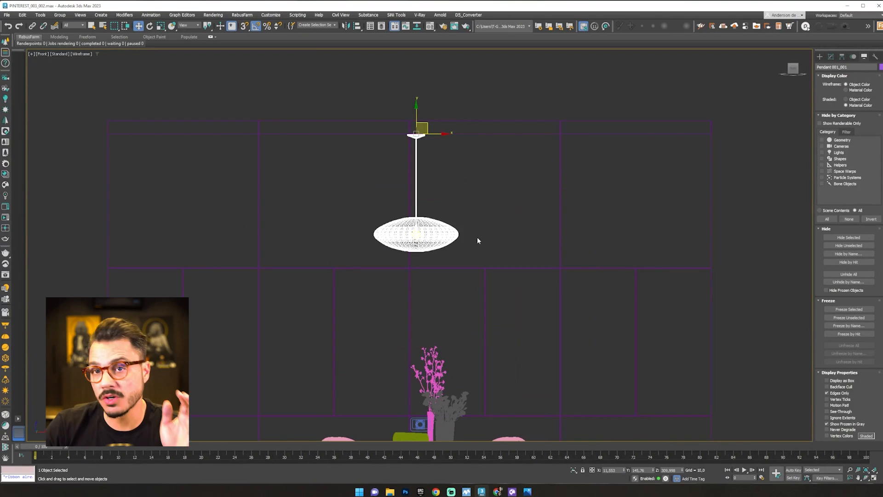
{"action": "scroll", "coordinate": [478, 239], "scroll_direction": "down", "scroll_amount": 4}
{"action": "left_click_drag", "start_coordinate": [437, 127], "coordinate": [433, 163]}
{"action": "scroll", "coordinate": [439, 206], "scroll_direction": "up", "scroll_amount": 3}
{"action": "scroll", "coordinate": [439, 206], "scroll_direction": "up", "scroll_amount": 2}
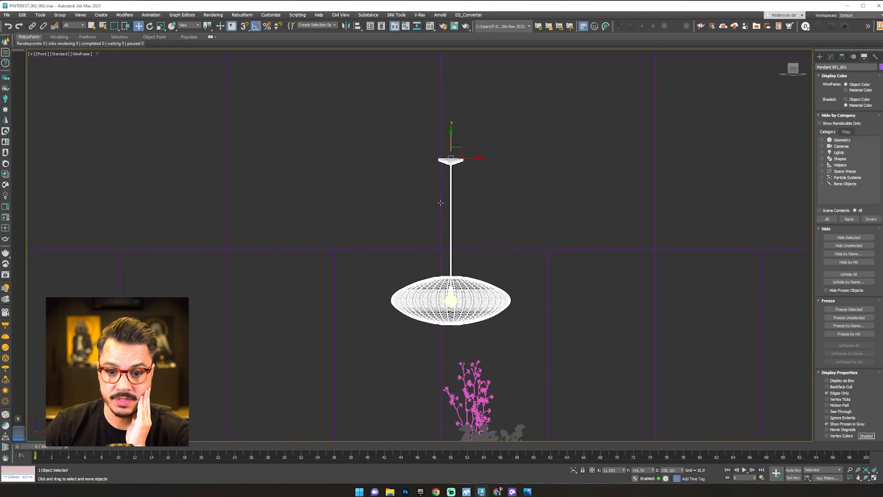
Convert the pendant lamp proxy to an Editable Mesh
{"action": "right_click", "coordinate": [457, 160]}
{"action": "mouse_move", "coordinate": [459, 255]}
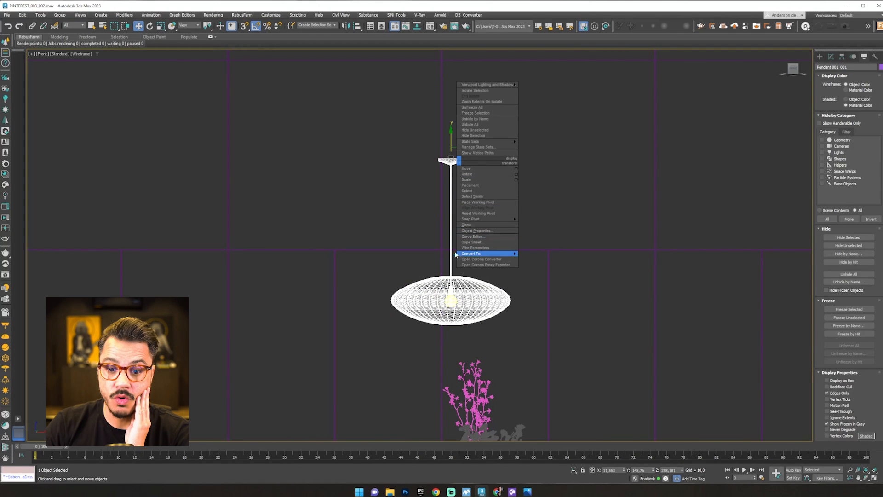
{"action": "left_click", "coordinate": [534, 254]}
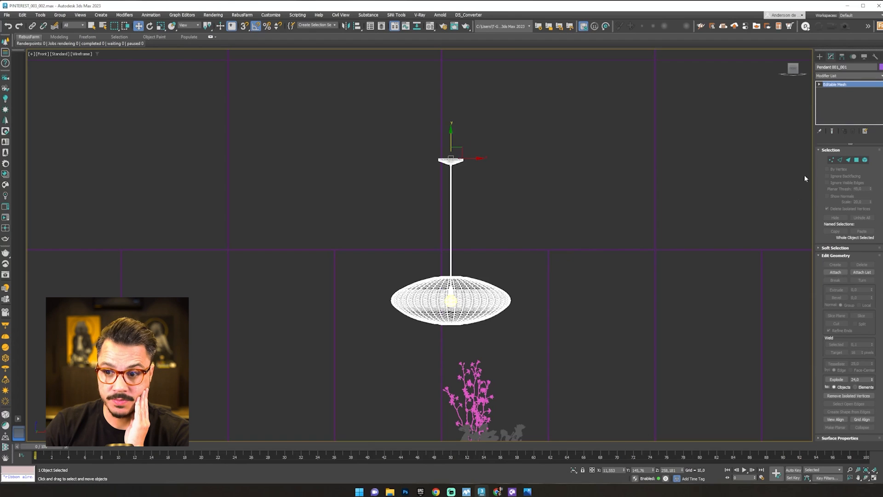
Select the vertices of the pendant's canopy and raise them to the ceiling, lengthening the cord
{"action": "left_click", "coordinate": [830, 161]}
{"action": "left_click_drag", "start_coordinate": [496, 175], "coordinate": [351, 152]}
{"action": "middle_click_drag", "start_coordinate": [452, 144], "coordinate": [437, 313]}
{"action": "left_click_drag", "start_coordinate": [433, 309], "coordinate": [448, 247]}
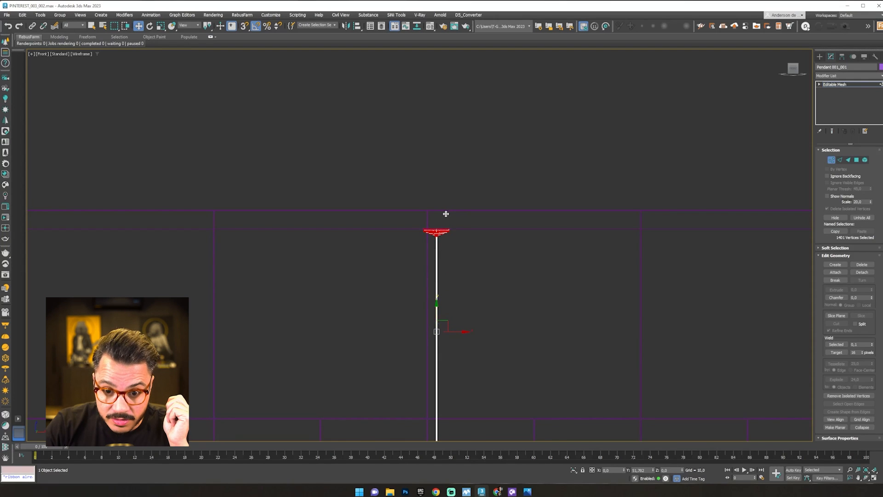
{"action": "scroll", "coordinate": [445, 214], "scroll_direction": "down", "scroll_amount": 3}
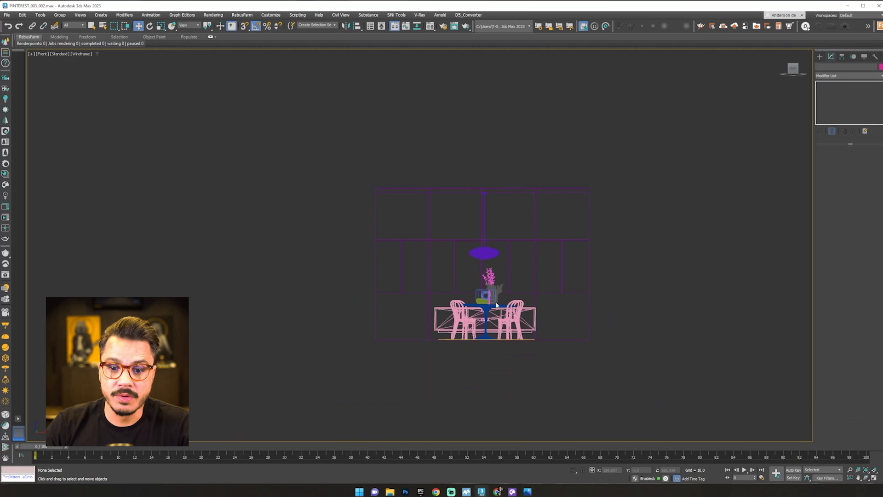
Unhide all remaining hidden objects in the scene
{"action": "middle_click_drag", "start_coordinate": [619, 195], "coordinate": [667, 227], "text": "alt"}
{"action": "left_click", "coordinate": [864, 56]}
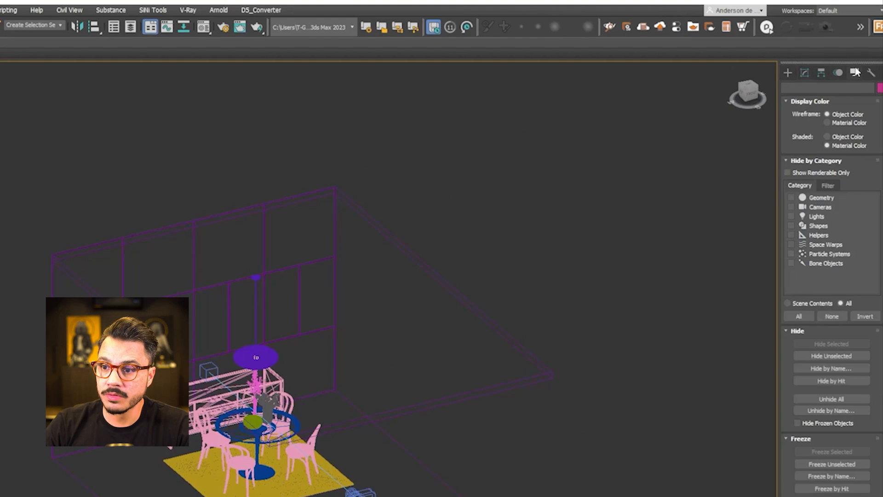
{"action": "left_click", "coordinate": [831, 399]}
Show the shaded Corona camera view with its safe frame and start interactive rendering in the Corona VFB
{"action": "key", "text": "c"}
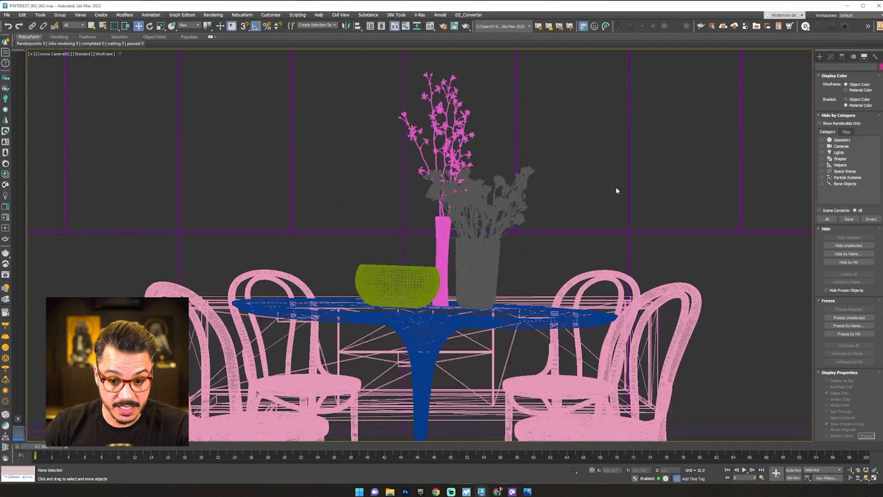
{"action": "key", "text": "shift+f"}
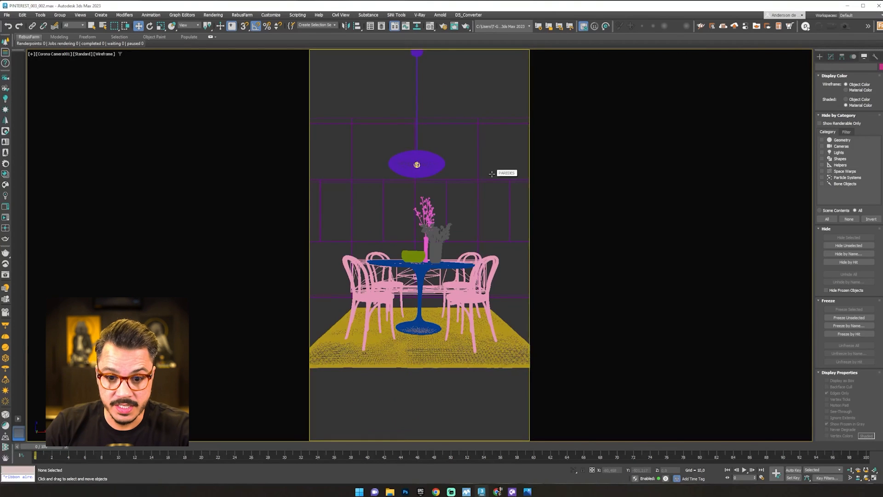
{"action": "key", "text": "F3"}
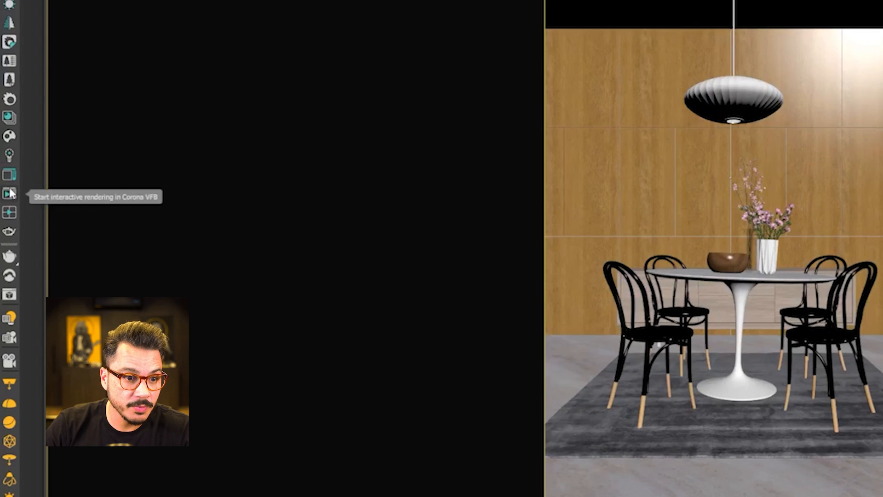
{"action": "left_click", "coordinate": [5, 217]}
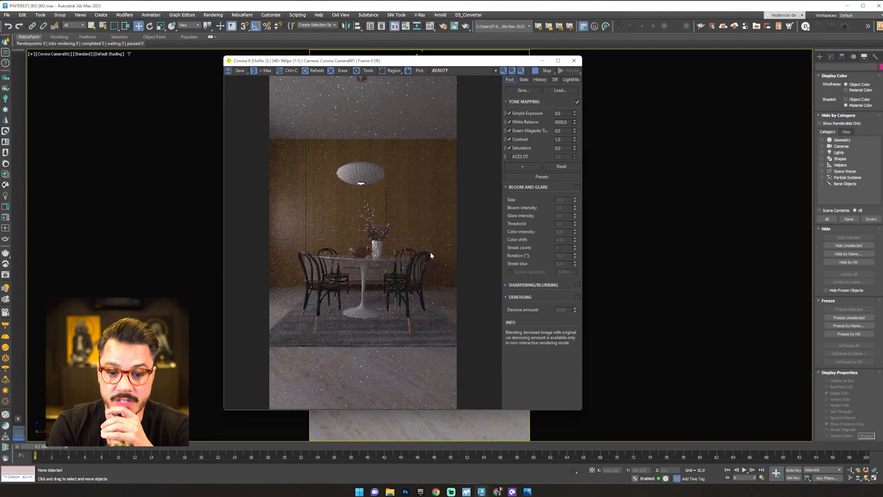
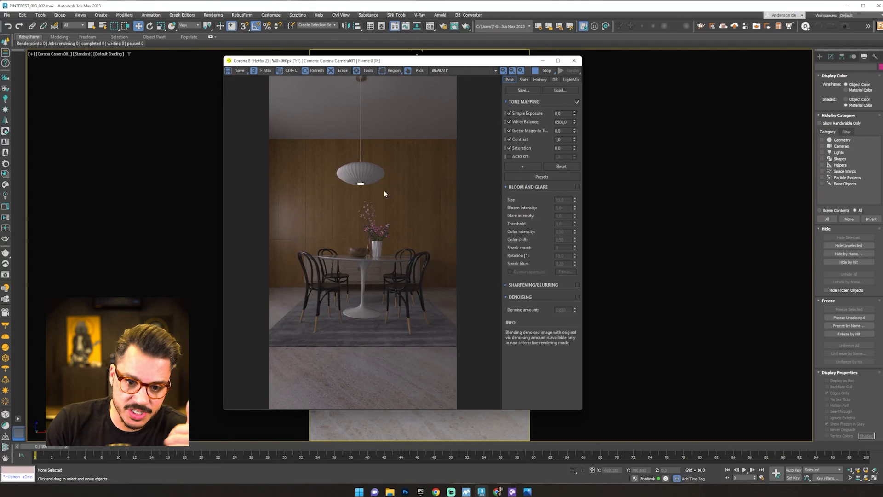
Minimise the render window and shift the tabletop decorations slightly so they sit better centred on the dining table
{"action": "left_click", "coordinate": [543, 61]}
{"action": "left_click", "coordinate": [419, 261]}
{"action": "mouse_move", "coordinate": [433, 261]}
{"action": "left_mouse_down"}
{"action": "mouse_move", "coordinate": [413, 244]}
{"action": "mouse_move", "coordinate": [427, 255]}
{"action": "left_mouse_up"}
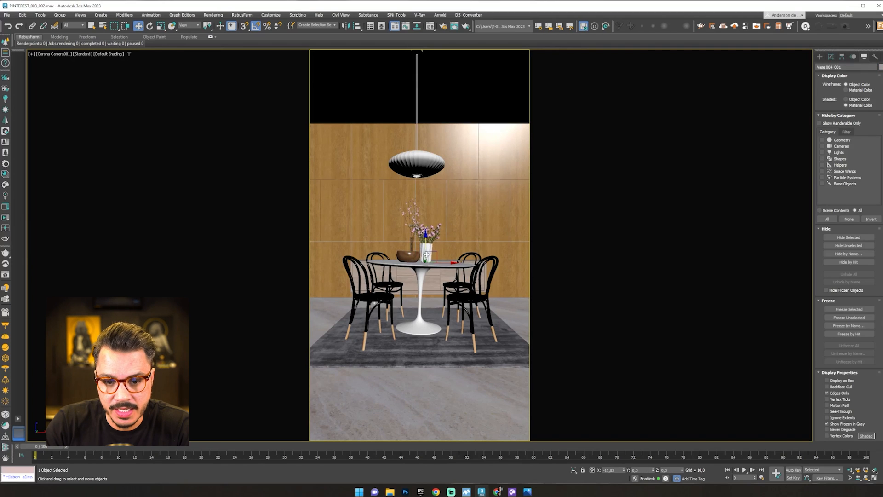
{"action": "left_click", "coordinate": [408, 255]}
{"action": "right_click", "coordinate": [446, 300]}
{"action": "left_click", "coordinate": [427, 306]}
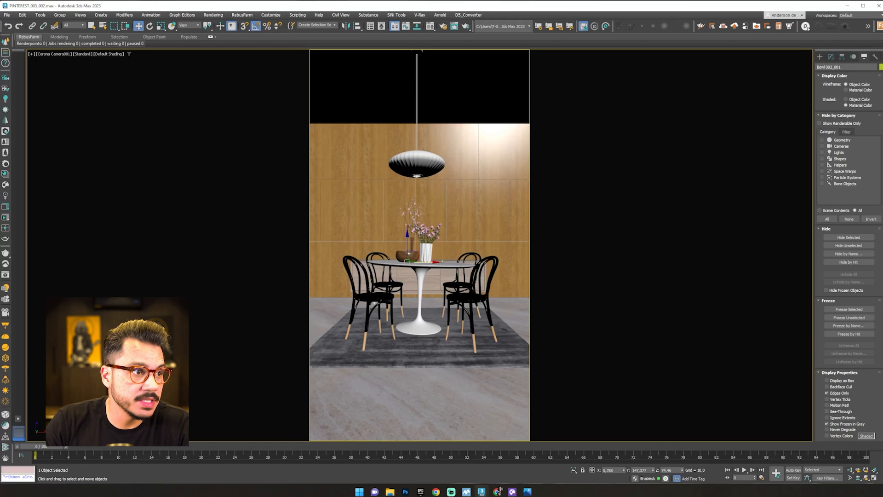
Select Corona Camera001 and switch its lens control to focal length, set to 70 mm
{"action": "key", "text": "h"}
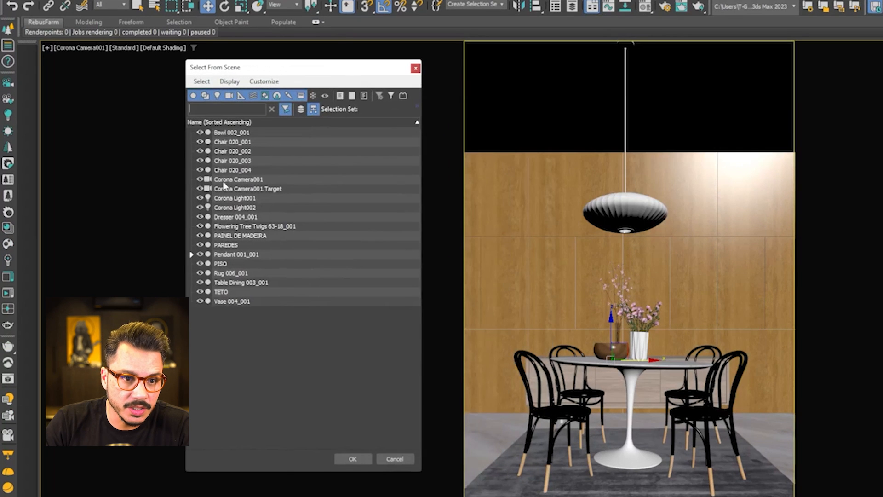
{"action": "double_click", "coordinate": [224, 179]}
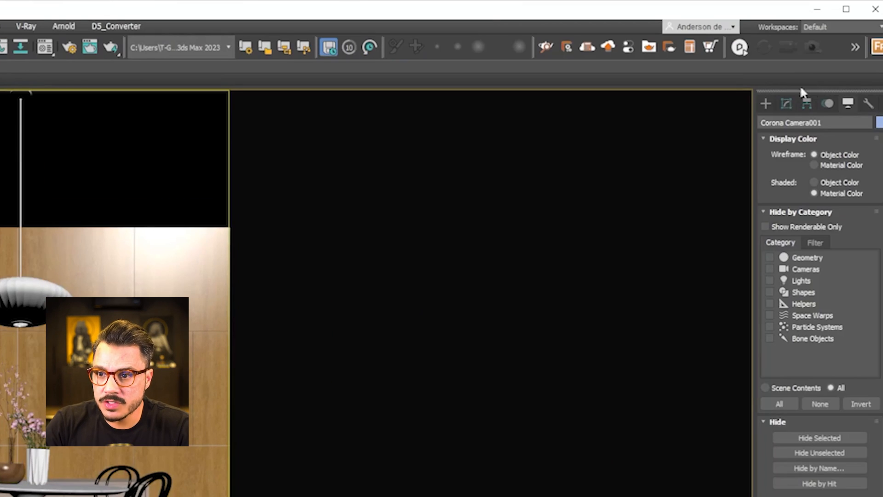
{"action": "left_click", "coordinate": [783, 106]}
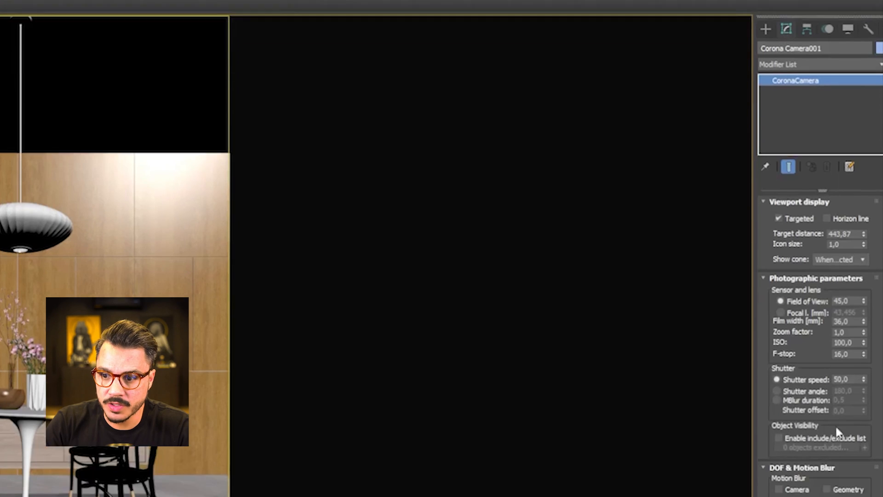
{"action": "left_click", "coordinate": [780, 312]}
{"action": "double_click", "coordinate": [844, 312]}
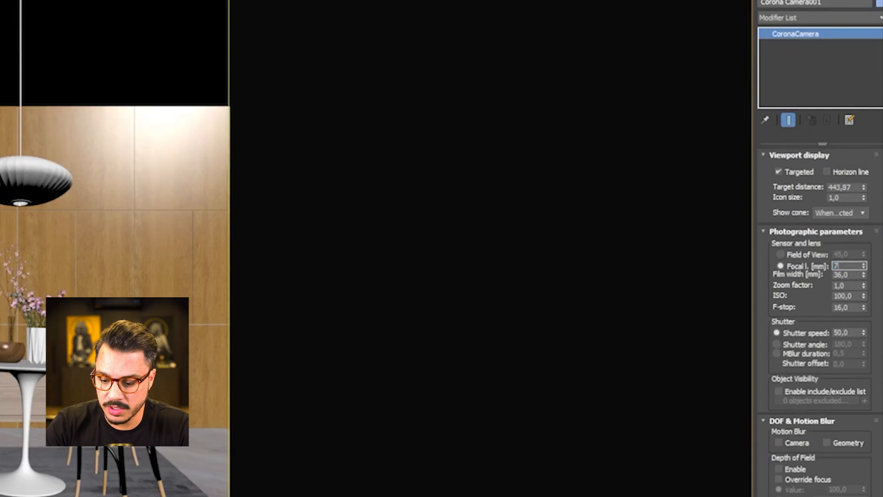
{"action": "type", "text": "70"}
{"action": "key", "text": "Return"}
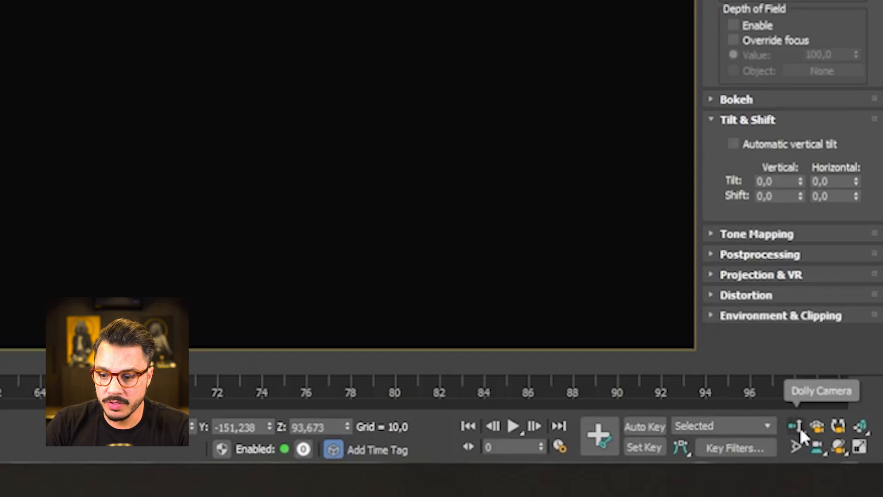
Dolly the camera back to frame the dining set and pendant lamp, and leave the dolly tool
{"action": "left_click", "coordinate": [850, 470]}
{"action": "left_click_drag", "start_coordinate": [416, 227], "coordinate": [417, 248]}
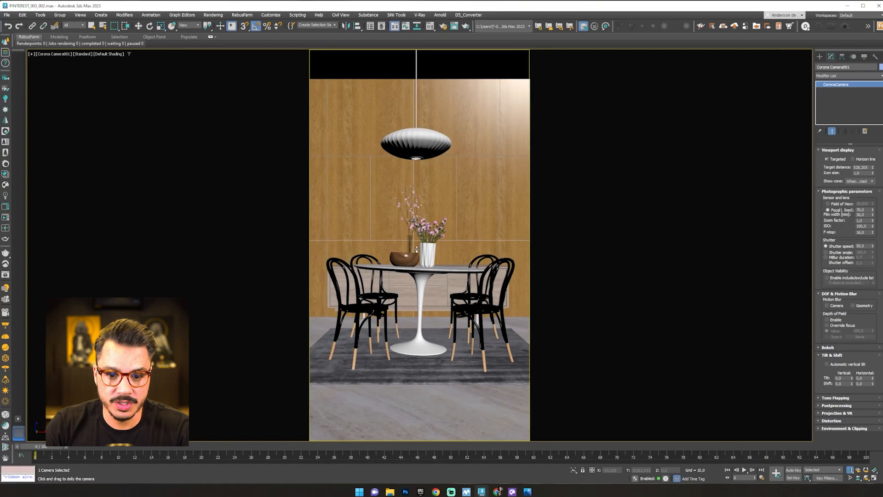
{"action": "left_click", "coordinate": [92, 27]}
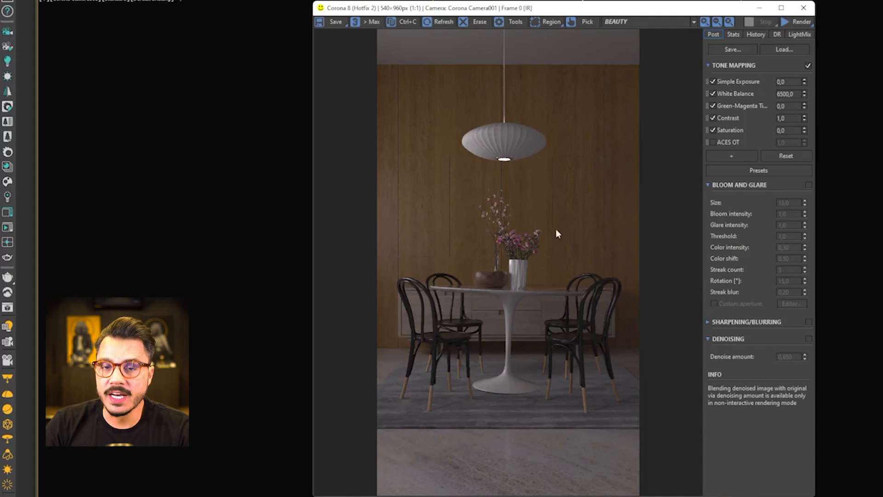
Check the pendant shade in the render, put the render window away, and sample the lamp's material into the second Material Editor slot
{"action": "scroll", "coordinate": [494, 146], "scroll_direction": "up", "scroll_amount": 2}
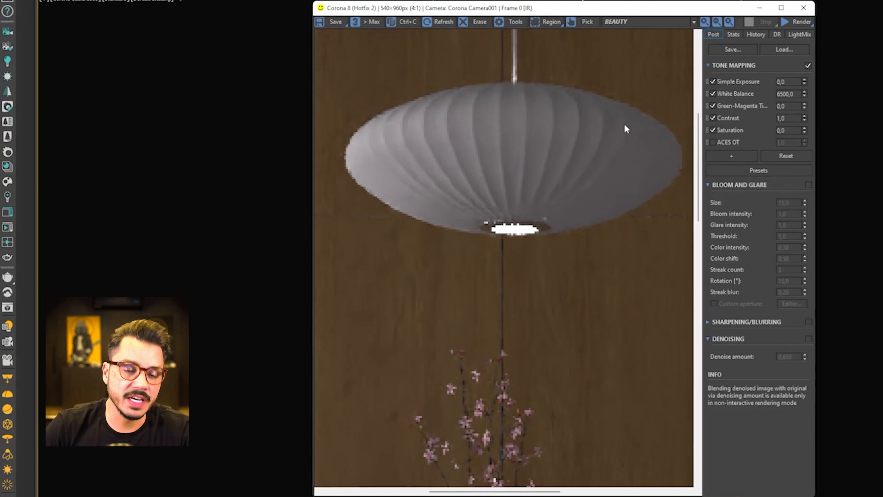
{"action": "scroll", "coordinate": [561, 124], "scroll_direction": "down", "scroll_amount": 2}
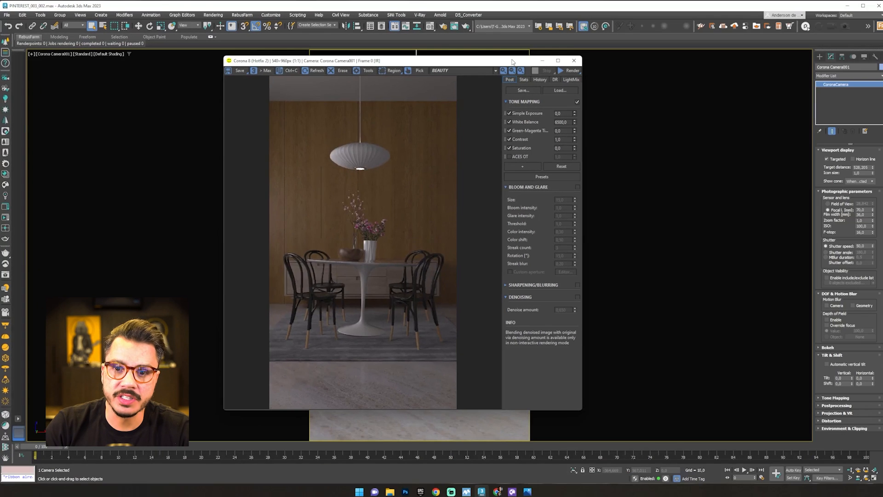
{"action": "left_click_drag", "start_coordinate": [718, 9], "coordinate": [0, 50]}
{"action": "right_click", "coordinate": [420, 167]}
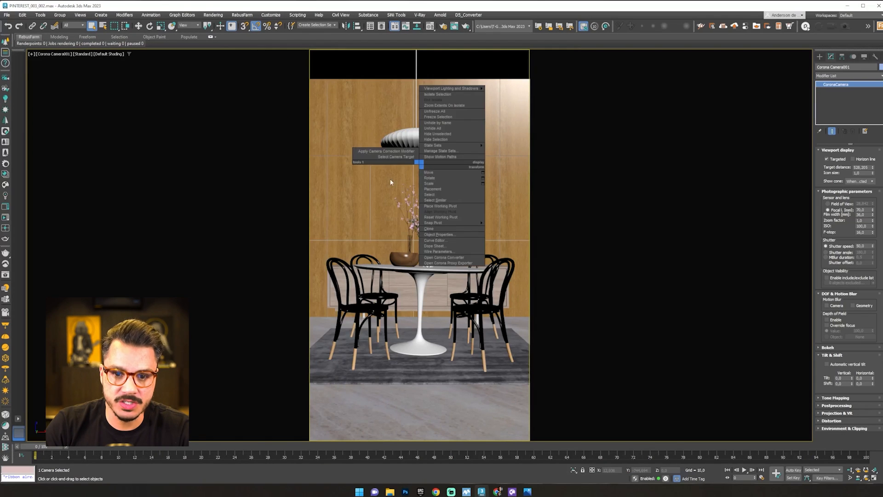
{"action": "key", "text": "m"}
{"action": "left_click", "coordinate": [572, 84]}
{"action": "left_click", "coordinate": [577, 167]}
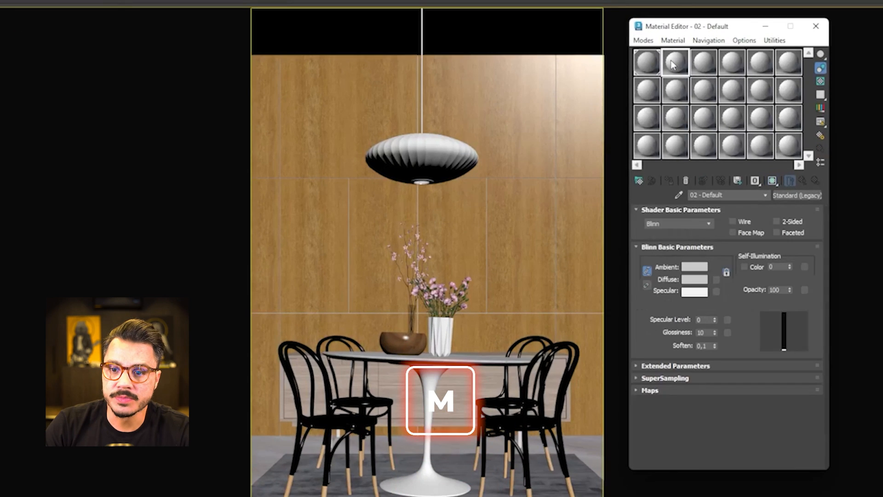
{"action": "left_click", "coordinate": [410, 135]}
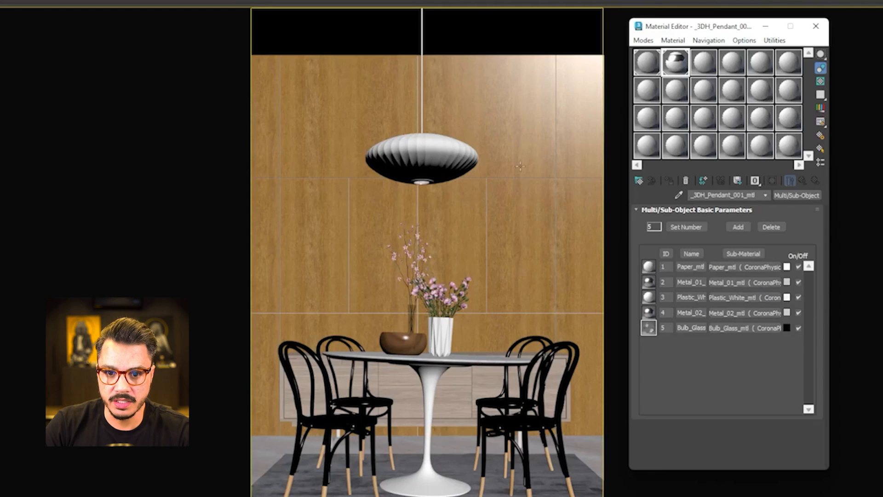
In the pendant's Paper_mtl, enable Thin shell, copy the base color map to the translucency color, and set the translucency fraction to 0,5
{"action": "left_click", "coordinate": [726, 266]}
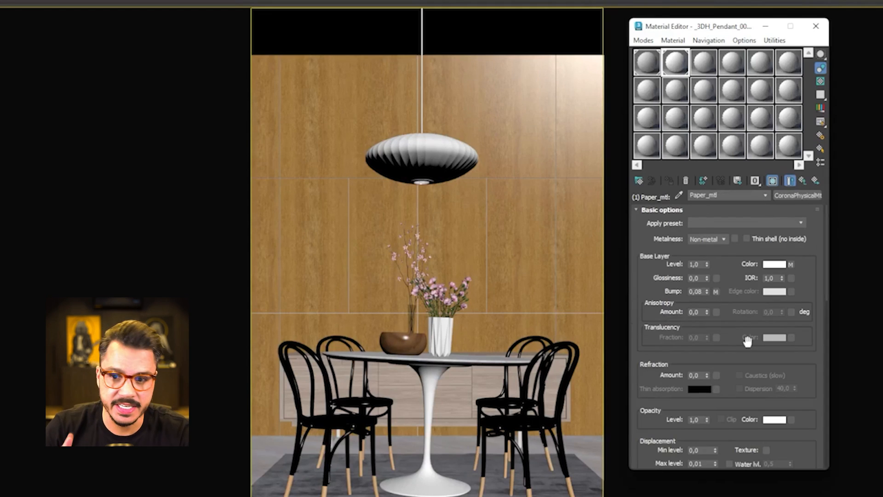
{"action": "left_click", "coordinate": [745, 238]}
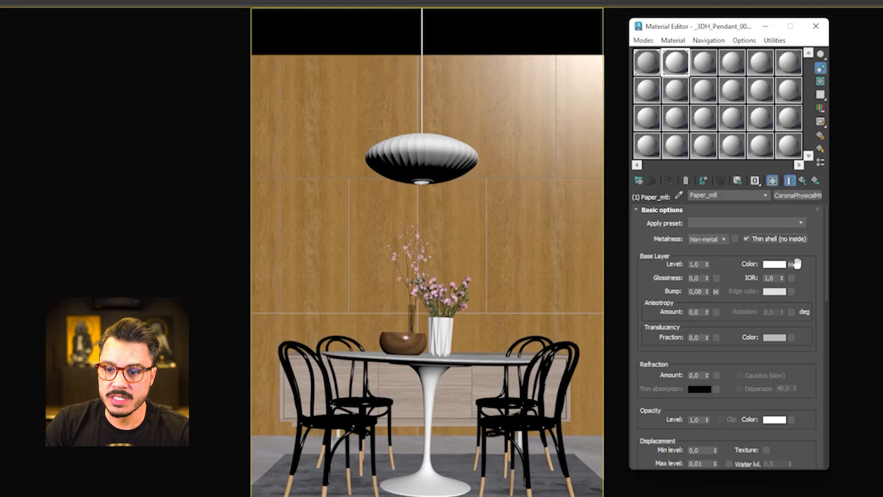
{"action": "left_click_drag", "start_coordinate": [808, 314], "coordinate": [785, 341]}
{"action": "left_click", "coordinate": [710, 282]}
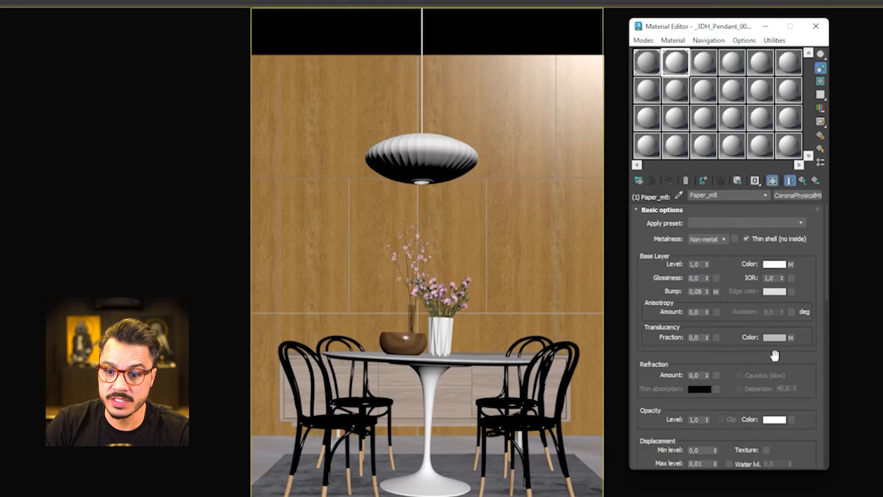
{"action": "type", "text": "0,5"}
{"action": "key", "text": "Return"}
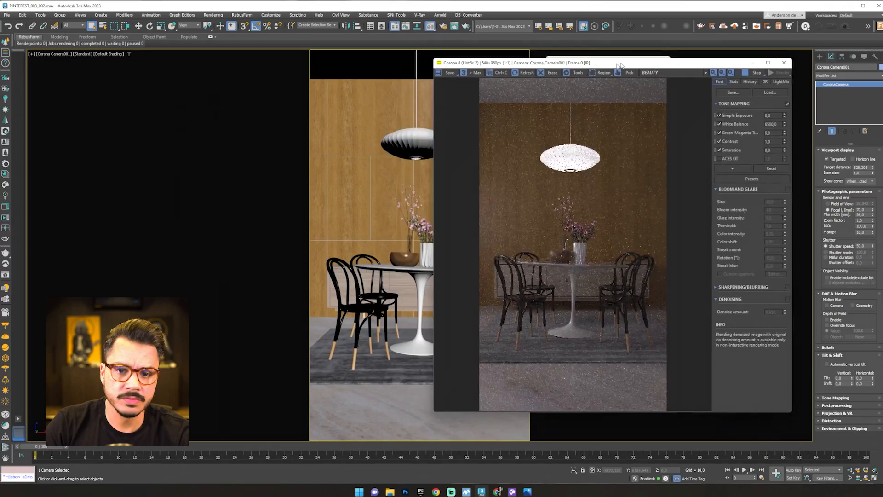
Move the interactive render window clear of the camera view and Material Editor and check the lamp shade's translucency
{"action": "left_click_drag", "start_coordinate": [620, 66], "coordinate": [640, 62]}
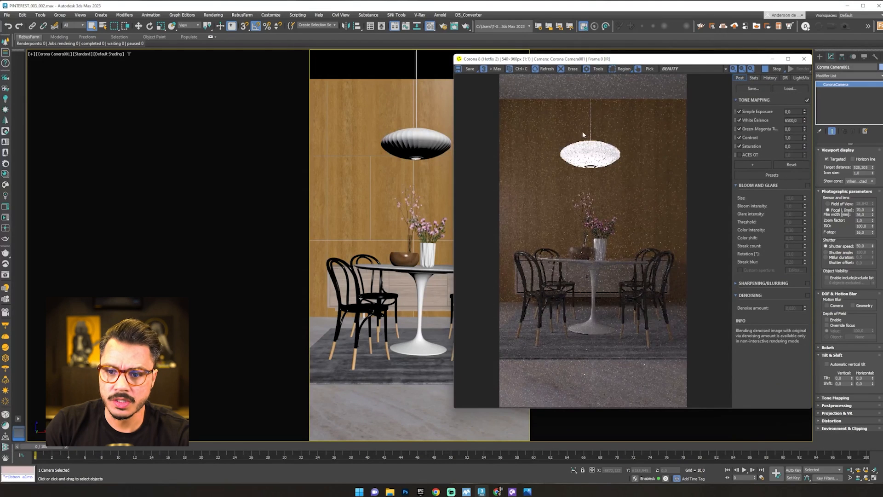
{"action": "scroll", "coordinate": [621, 158], "scroll_direction": "up", "scroll_amount": 3}
{"action": "scroll", "coordinate": [620, 158], "scroll_direction": "down", "scroll_amount": 2}
{"action": "left_click_drag", "start_coordinate": [698, 64], "coordinate": [208, 54]}
{"action": "scroll", "coordinate": [81, 174], "scroll_direction": "down", "scroll_amount": 1}
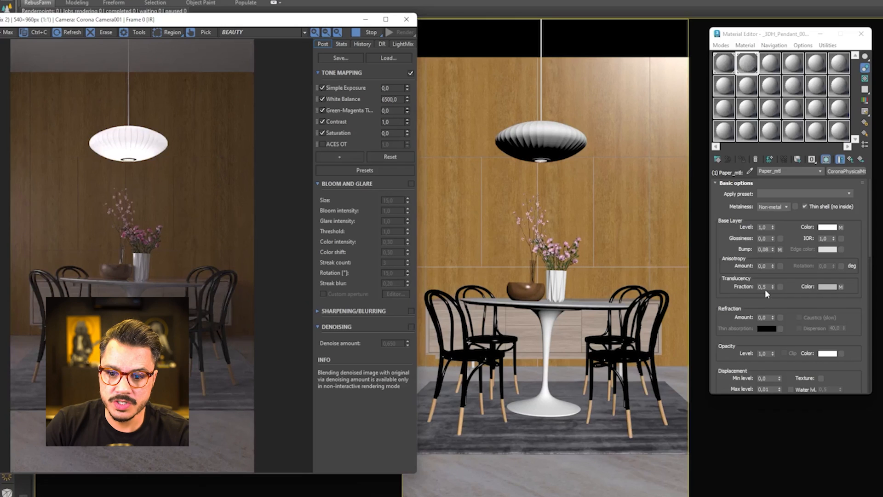
Compare translucency fractions of 0,2, 0,1 and 0,15 on Paper_mtl and settle on 0,2
{"action": "double_click", "coordinate": [587, 256]}
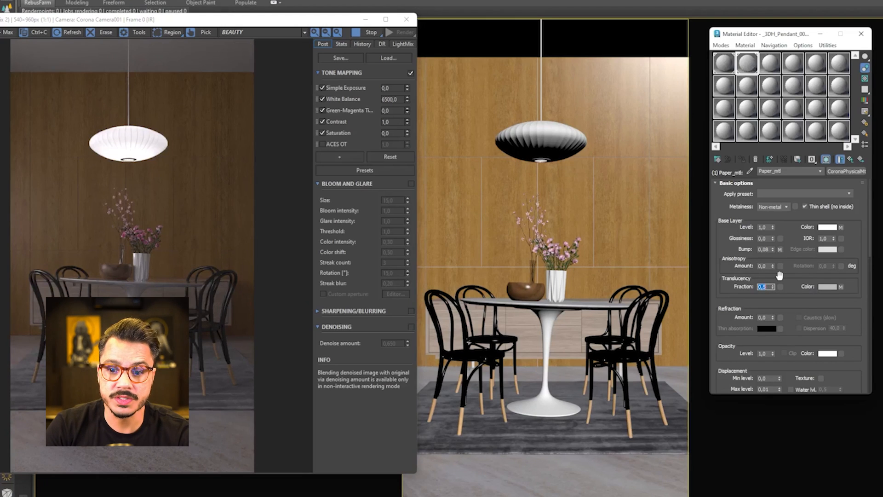
{"action": "type", "text": "0,2"}
{"action": "key", "text": "Return"}
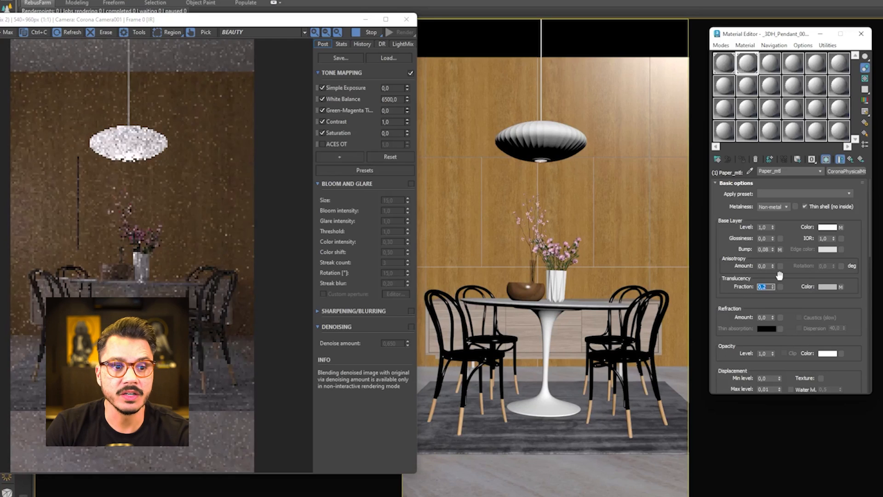
{"action": "type", "text": "0,1"}
{"action": "key", "text": "Return"}
{"action": "type", "text": "0,15"}
{"action": "key", "text": "Return"}
{"action": "type", "text": "0,2"}
{"action": "key", "text": "Return"}
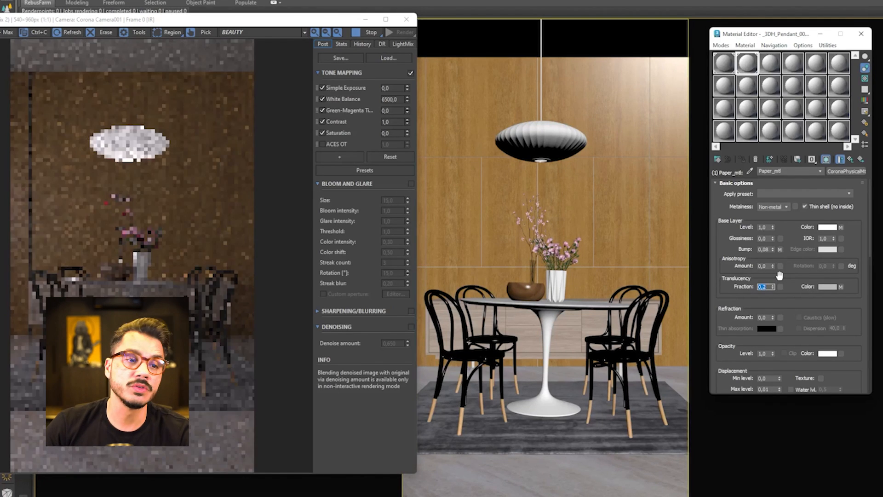
Inspect the lamp shade's pleats up close in the render, stop the rendering, and put away the render window and Material Editor
{"action": "left_click", "coordinate": [98, 153]}
{"action": "scroll", "coordinate": [104, 147], "scroll_direction": "up", "scroll_amount": 4}
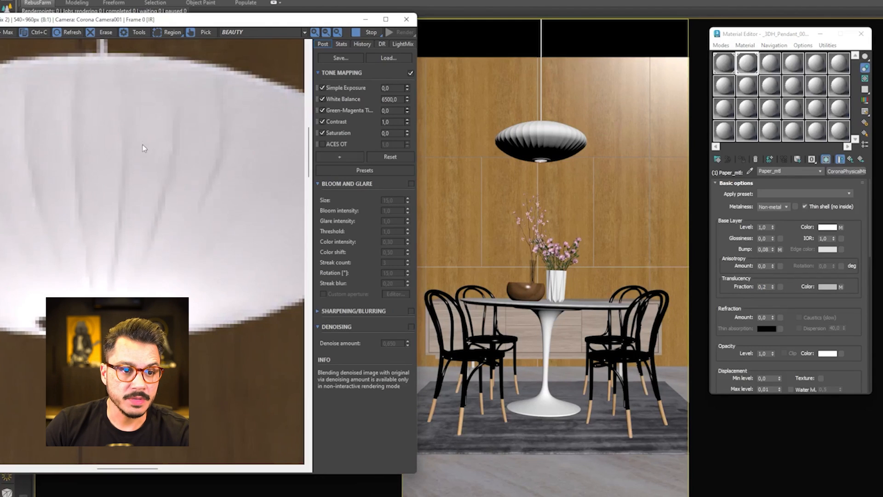
{"action": "scroll", "coordinate": [152, 155], "scroll_direction": "down", "scroll_amount": 2}
{"action": "scroll", "coordinate": [153, 166], "scroll_direction": "down", "scroll_amount": 2}
{"action": "left_click", "coordinate": [371, 33]}
{"action": "left_click", "coordinate": [365, 19]}
{"action": "left_click", "coordinate": [820, 34]}
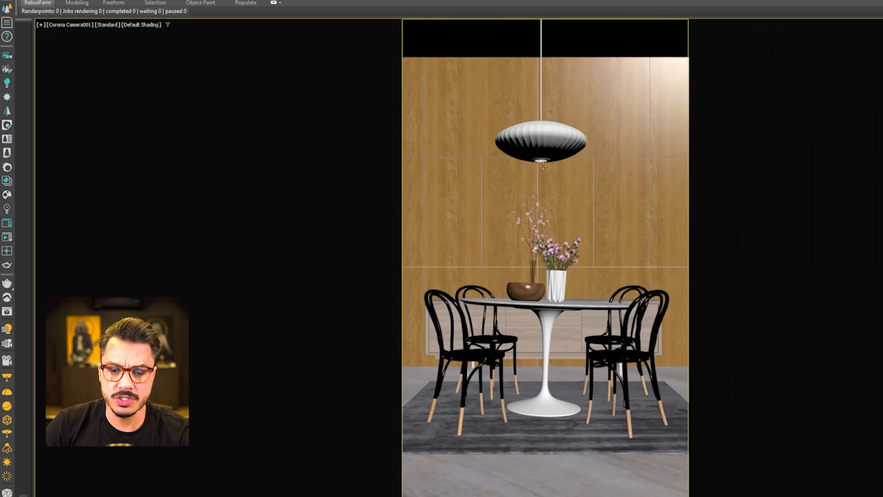
Switch to the Front view in wireframe and select the spherical Corona light inside the pendant lamp
{"action": "right_click", "coordinate": [450, 171]}
{"action": "key", "text": "Escape"}
{"action": "key", "text": "f"}
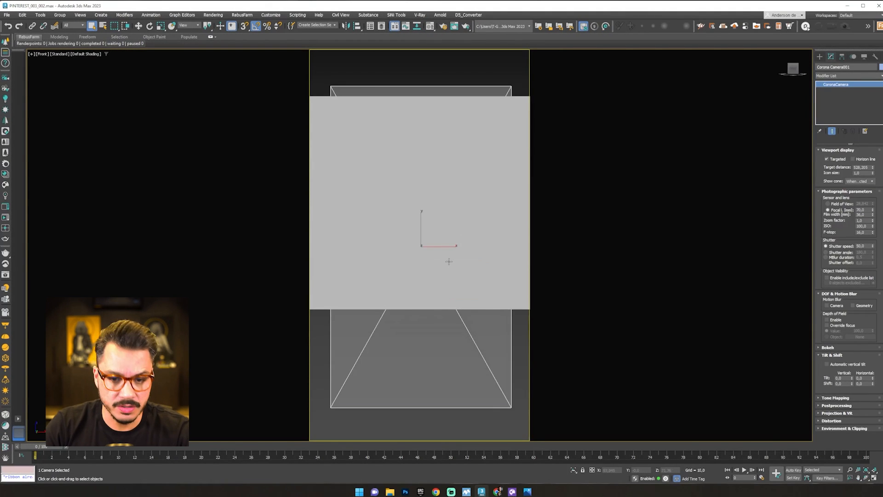
{"action": "key", "text": "F3"}
{"action": "left_click", "coordinate": [464, 244]}
{"action": "scroll", "coordinate": [450, 192], "scroll_direction": "up", "scroll_amount": 15}
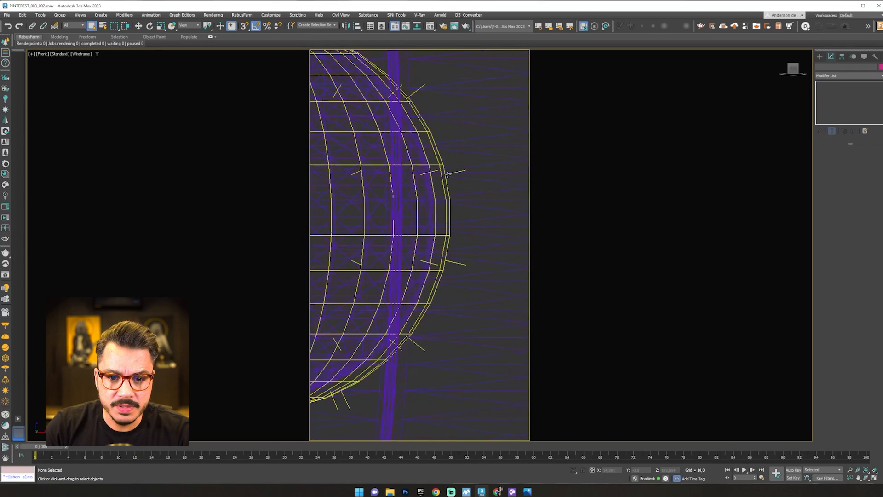
{"action": "left_click", "coordinate": [445, 213]}
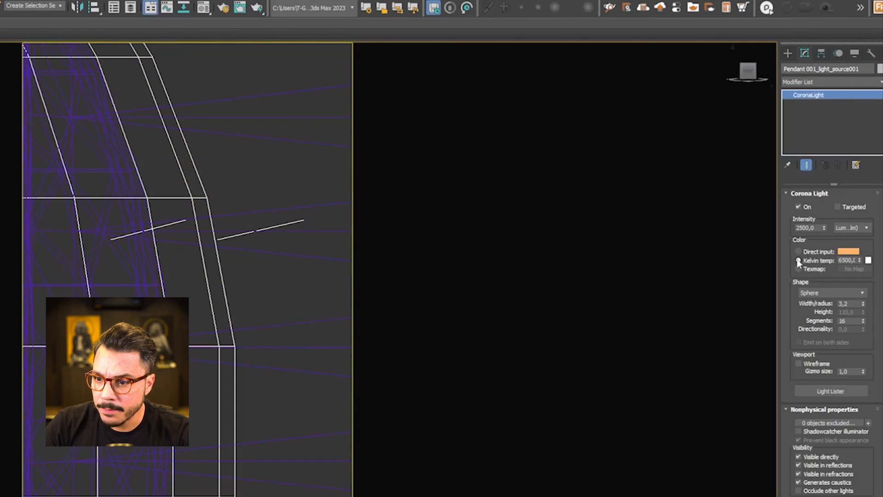
Set the pendant light's Kelvin temperature to 2800 and switch its color mode to Direct input with the orange swatch
{"action": "left_click_drag", "start_coordinate": [859, 261], "coordinate": [869, 235]}
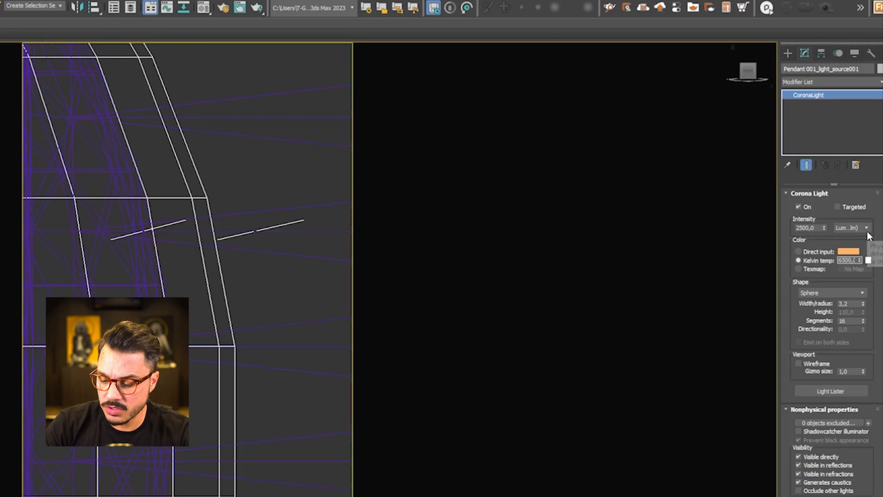
{"action": "type", "text": "2800"}
{"action": "key", "text": "Return"}
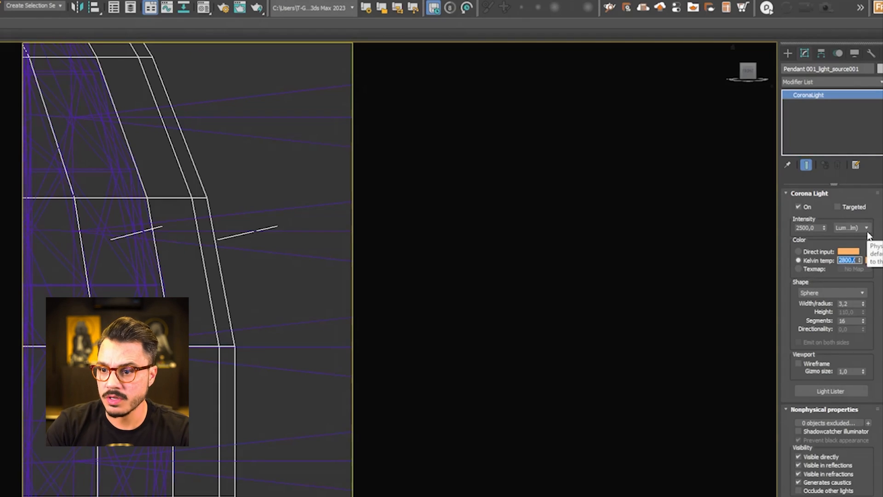
{"action": "left_click", "coordinate": [798, 252]}
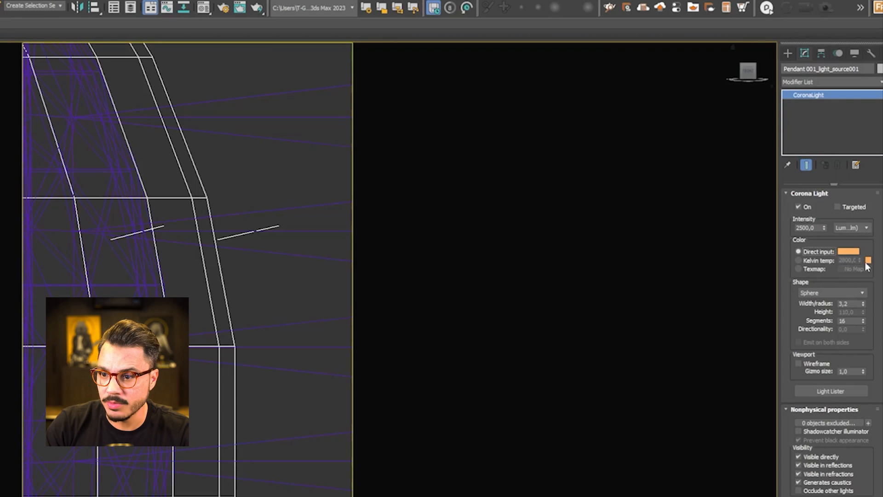
Return to the camera view, run the interactive render to check the warm lamp light, and stop it
{"action": "scroll", "coordinate": [196, 343], "scroll_direction": "down", "scroll_amount": 14}
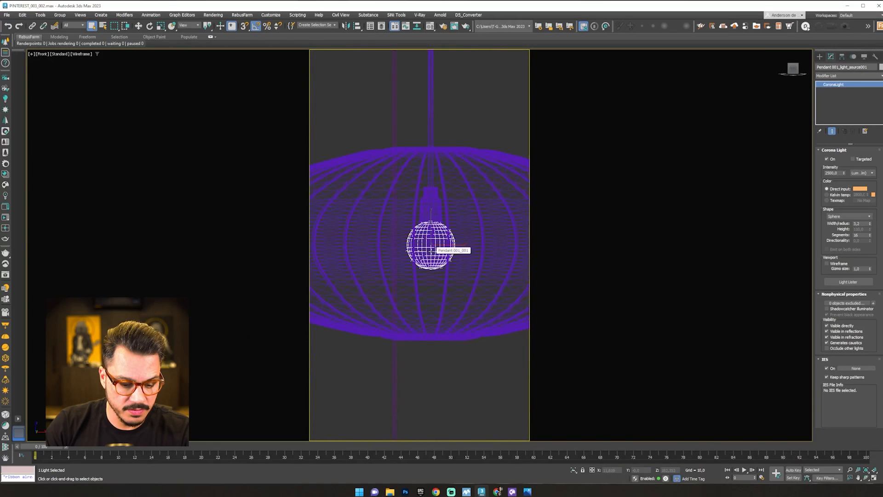
{"action": "key", "text": "c"}
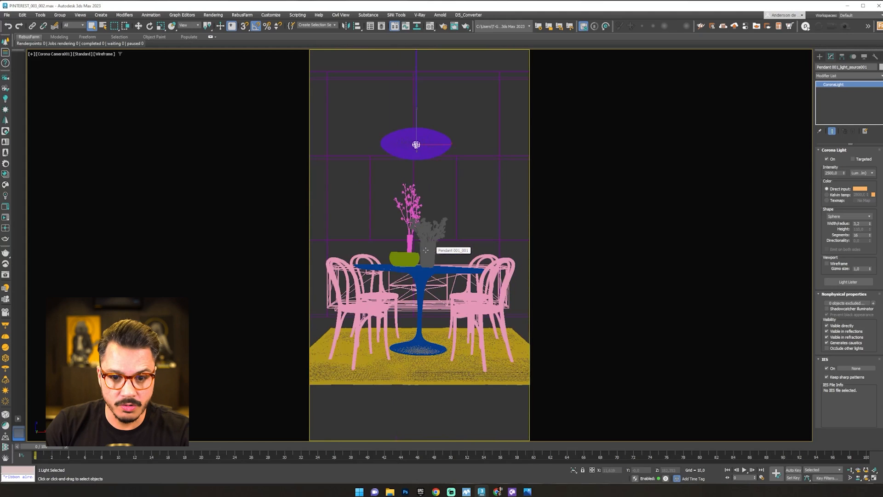
{"action": "left_click", "coordinate": [3, 221]}
{"action": "scroll", "coordinate": [131, 148], "scroll_direction": "down", "scroll_amount": 4}
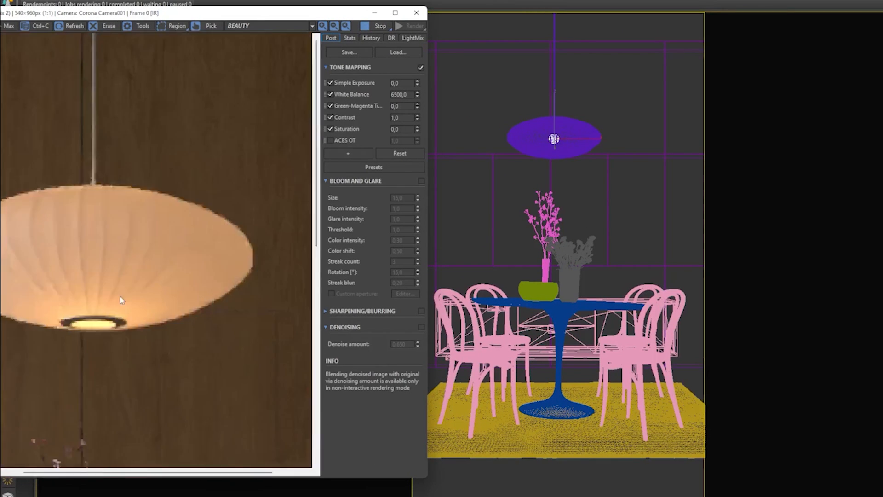
{"action": "left_click", "coordinate": [374, 25]}
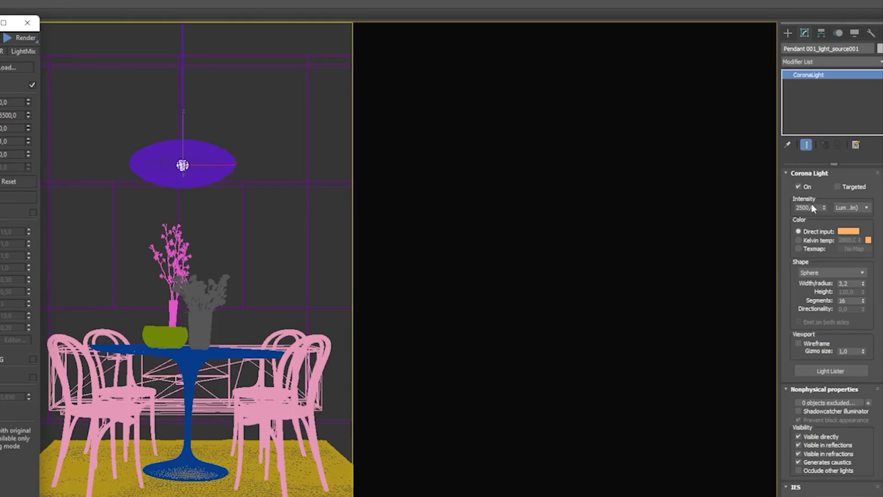
Try a pendant light intensity of 5000 lumens, return it to 2500, and stop the interactive render
{"action": "double_click", "coordinate": [811, 208]}
{"action": "key", "text": "Return"}
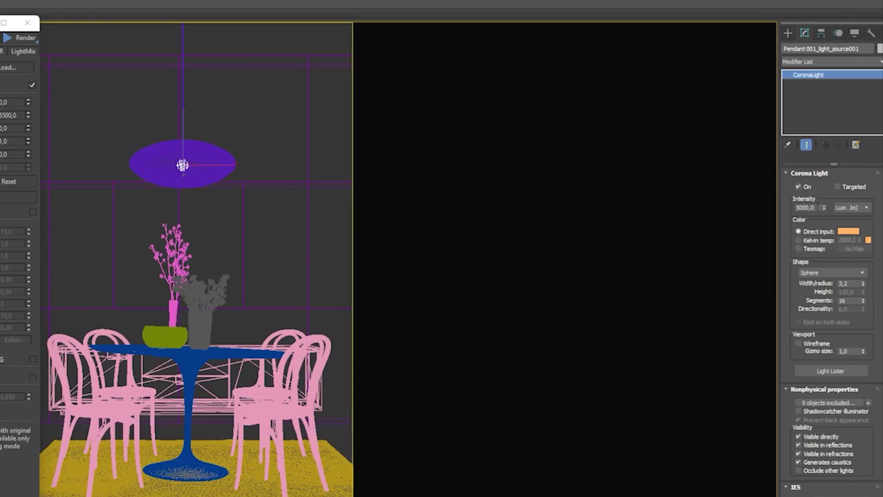
{"action": "double_click", "coordinate": [820, 207]}
{"action": "key", "text": "Return"}
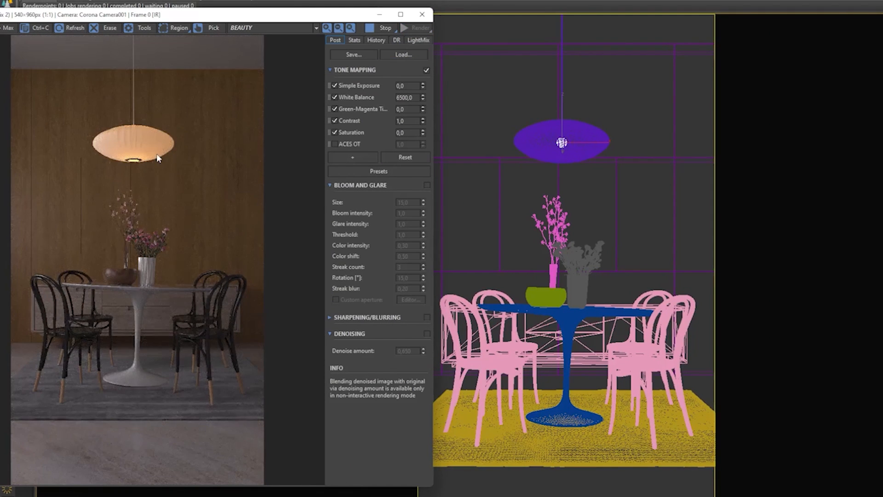
{"action": "left_click", "coordinate": [378, 28]}
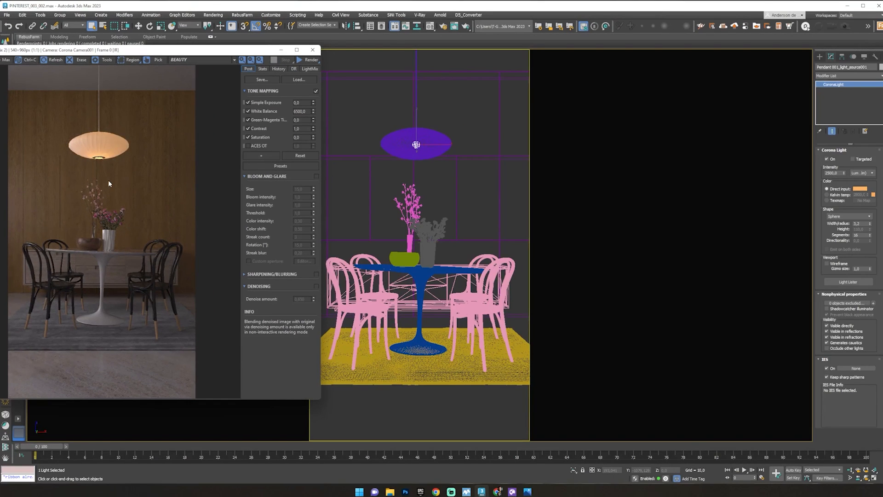
Deselect the light, restore the shaded camera view, and sample the wall panels' wood material into the third Material Editor slot
{"action": "left_click", "coordinate": [479, 112]}
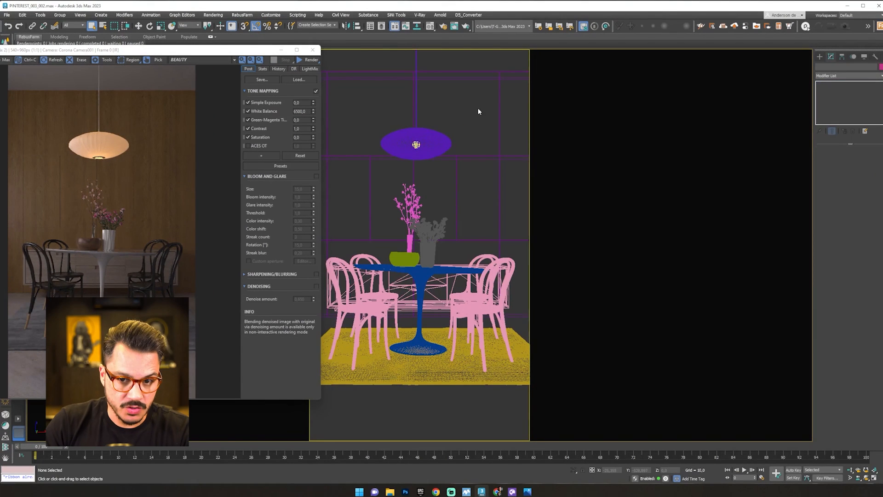
{"action": "key", "text": "F3"}
{"action": "key", "text": "m"}
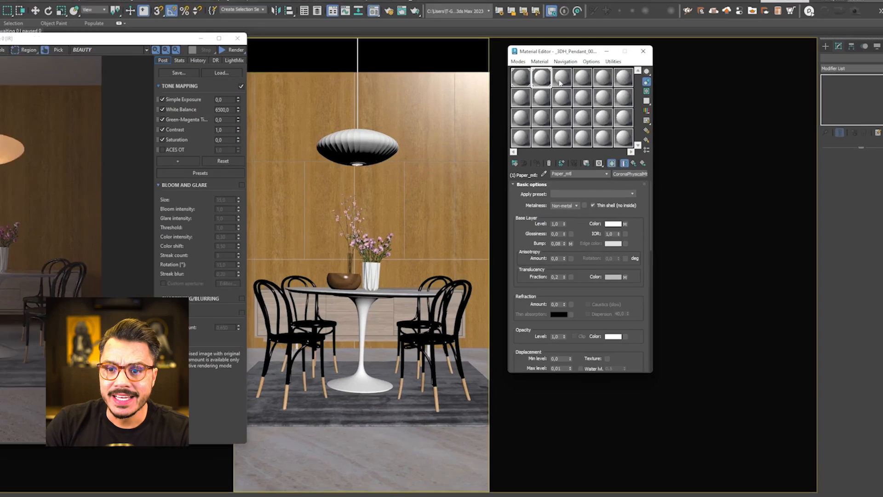
{"action": "left_click", "coordinate": [592, 83]}
{"action": "left_click", "coordinate": [577, 166]}
{"action": "left_click", "coordinate": [351, 145]}
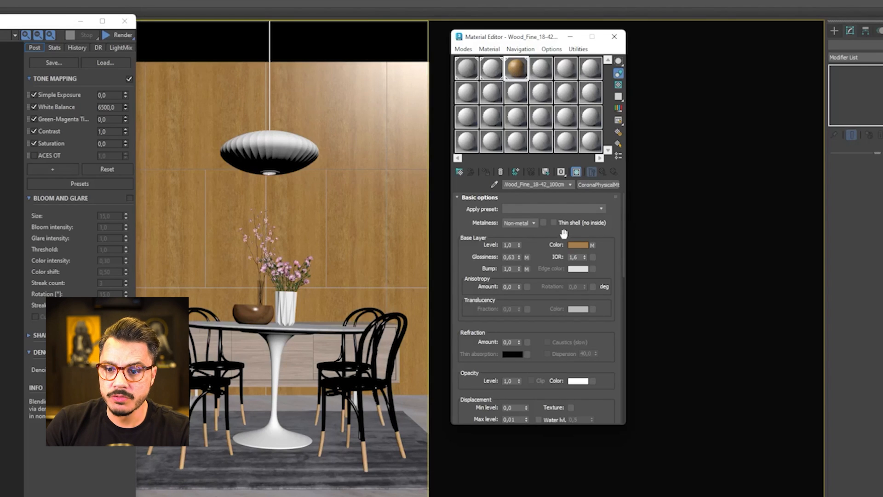
Wrap the wood's base color bitmap in a Corona Color Correct map, keeping the old map as sub-map, and set Saturation to -0,5
{"action": "left_click", "coordinate": [592, 244]}
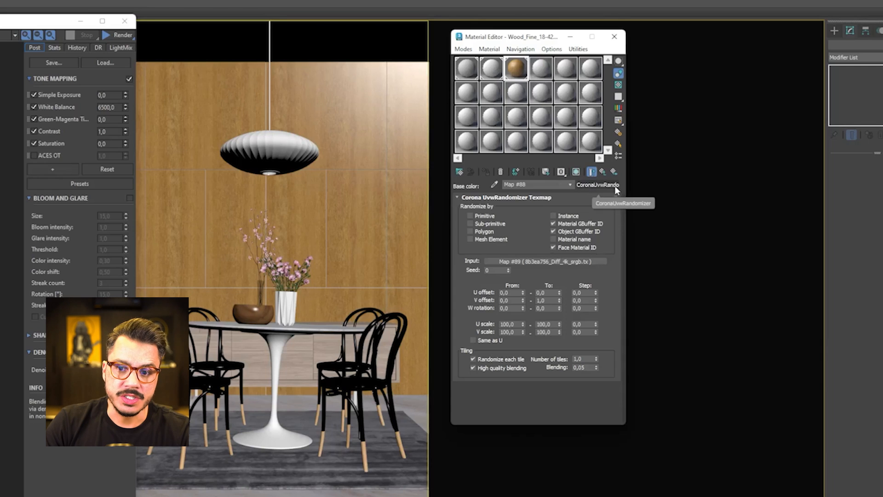
{"action": "left_click", "coordinate": [538, 260]}
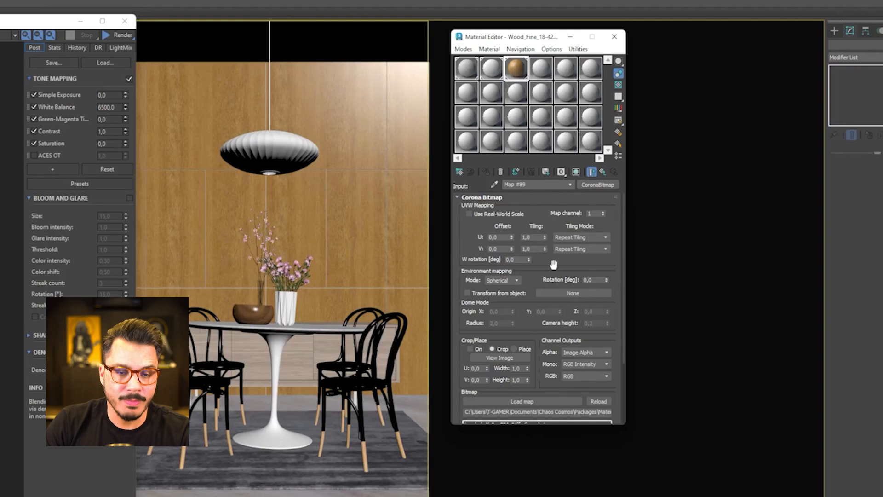
{"action": "left_click", "coordinate": [597, 184]}
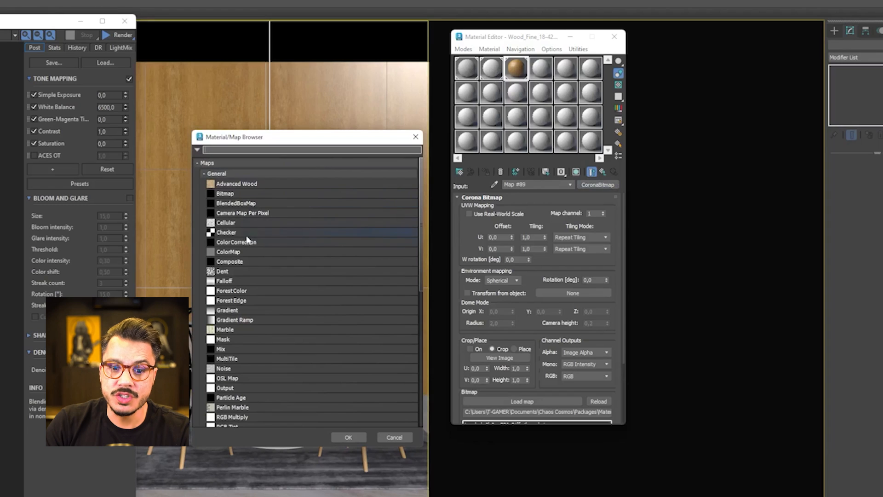
{"action": "left_click", "coordinate": [204, 173]}
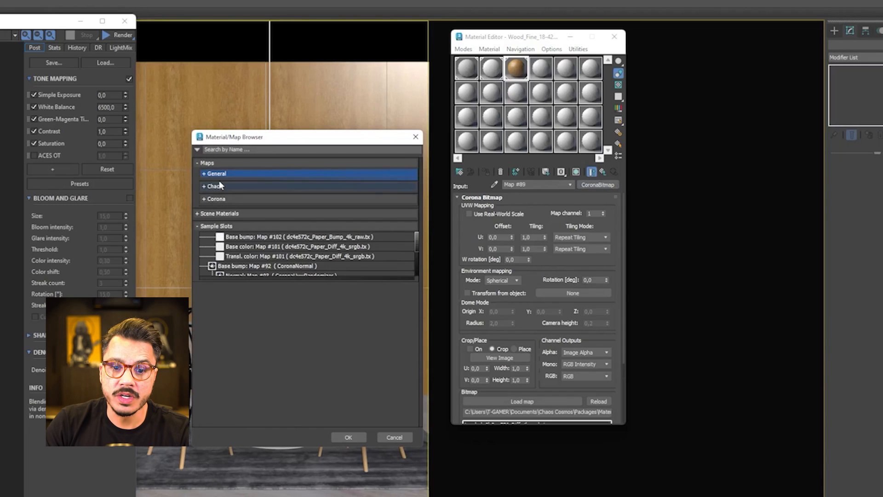
{"action": "left_click", "coordinate": [204, 198]}
{"action": "double_click", "coordinate": [240, 248]}
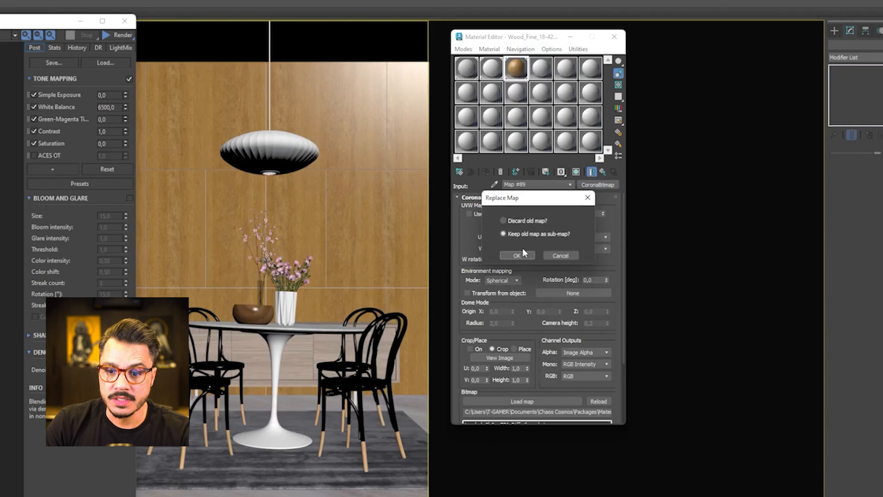
{"action": "left_click", "coordinate": [516, 254]}
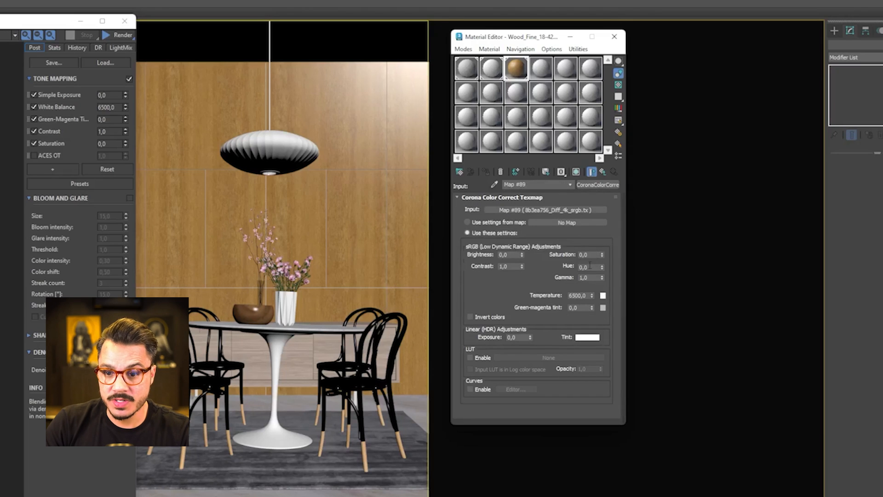
{"action": "type", "text": "-0,5"}
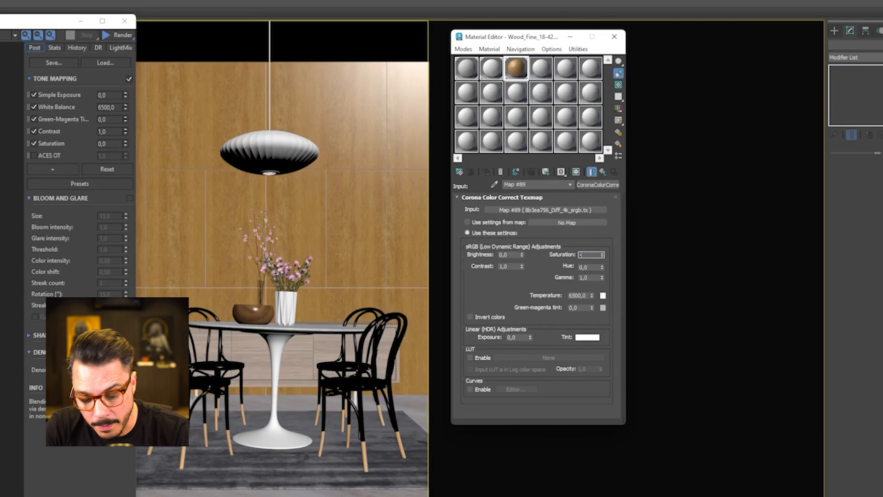
{"action": "key", "text": "Return"}
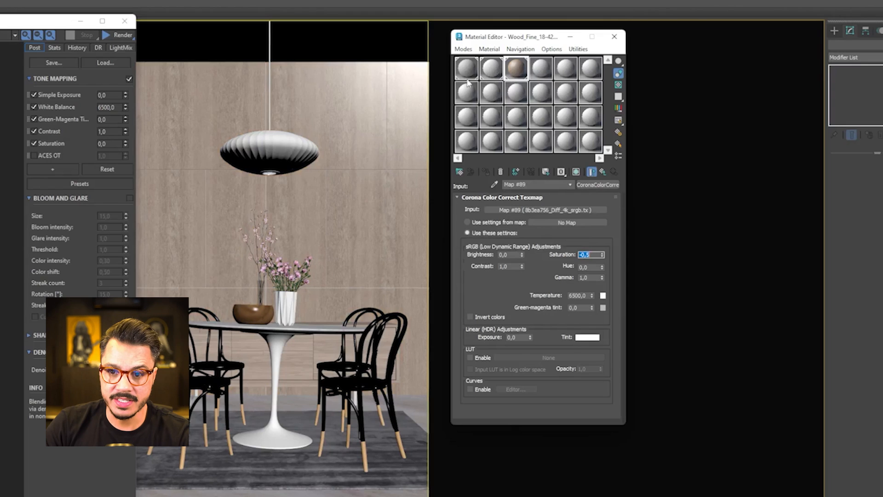
Set the Gamma of the wood's Corona Color Correct map to 0,4, checking it on an enlarged material preview
{"action": "double_click", "coordinate": [517, 70]}
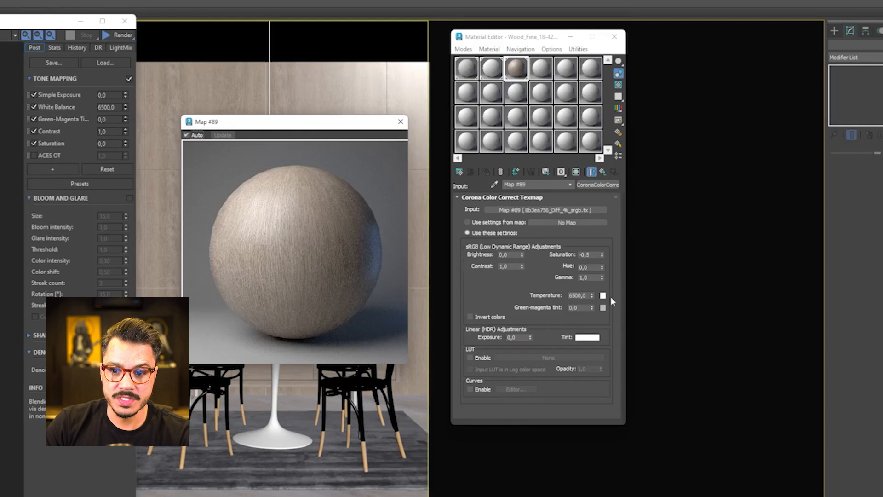
{"action": "double_click", "coordinate": [590, 277]}
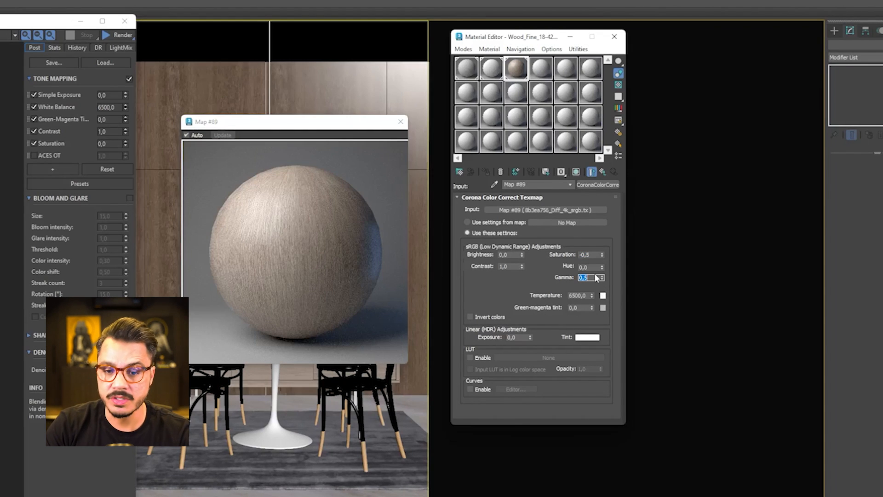
{"action": "type", "text": "0,4"}
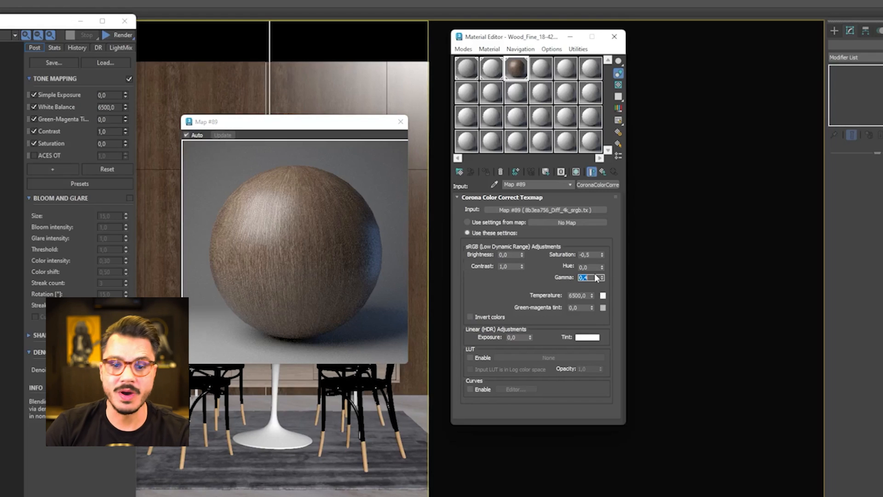
{"action": "key", "text": "Return"}
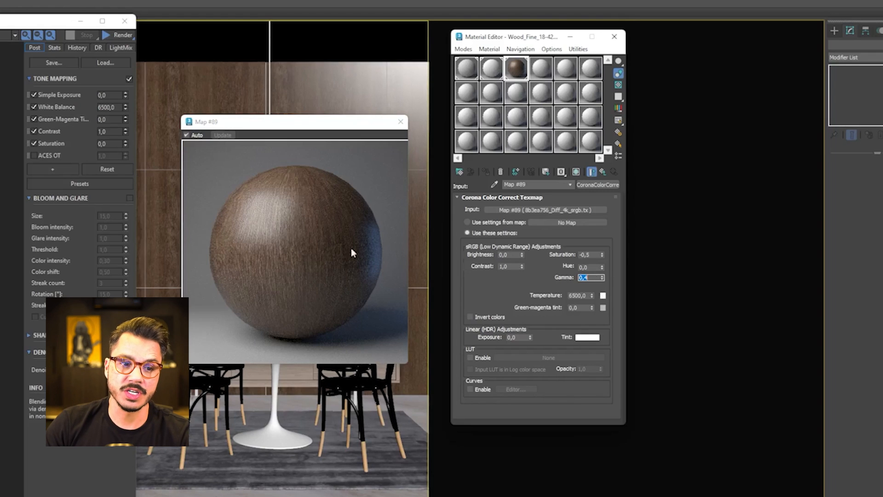
{"action": "left_click", "coordinate": [401, 121]}
Run the interactive render to check the darker wood wall, and stop it
{"action": "left_click", "coordinate": [117, 36]}
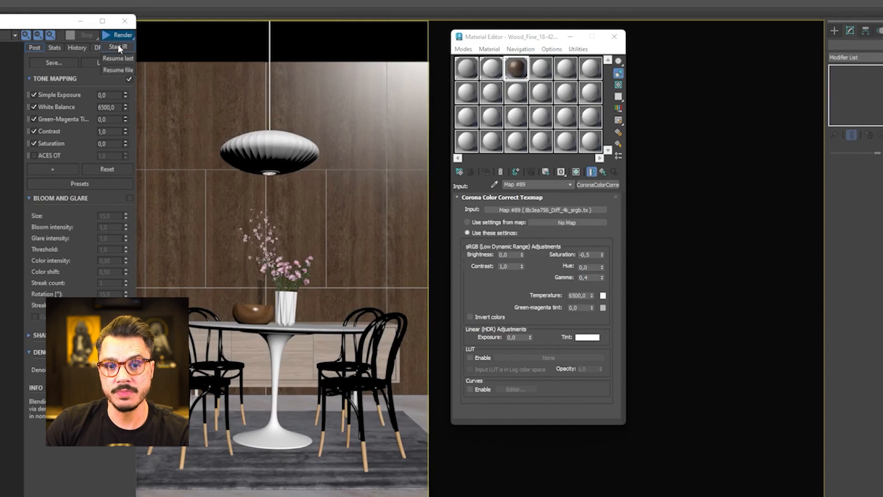
{"action": "scroll", "coordinate": [136, 205], "scroll_direction": "up", "scroll_amount": 3}
{"action": "scroll", "coordinate": [151, 258], "scroll_direction": "down", "scroll_amount": 3}
{"action": "scroll", "coordinate": [79, 259], "scroll_direction": "up", "scroll_amount": 3}
{"action": "scroll", "coordinate": [79, 260], "scroll_direction": "down", "scroll_amount": 3}
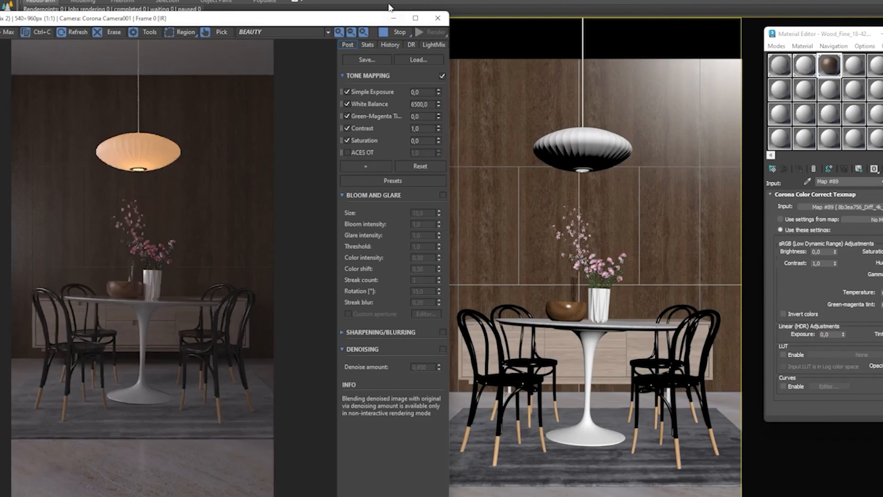
{"action": "left_click", "coordinate": [398, 31]}
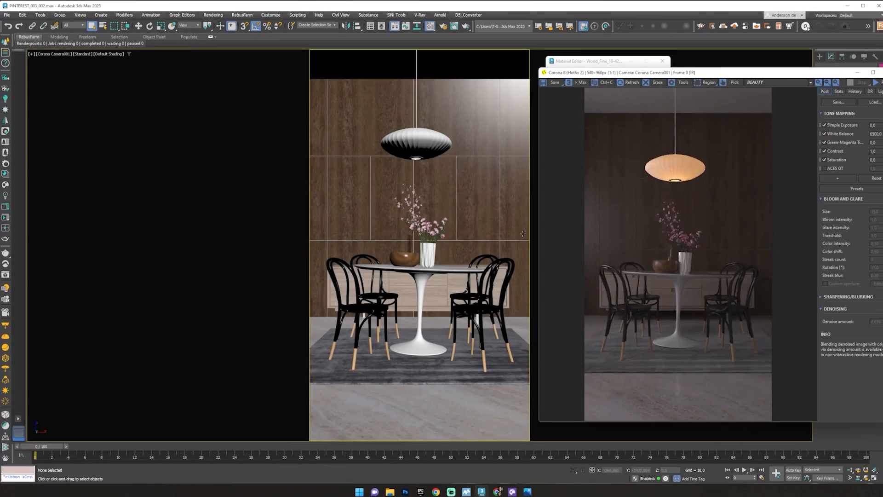
Switch to the perspective view and inspect a wall panel joint close up in the interactive render
{"action": "key", "text": "p"}
{"action": "scroll", "coordinate": [382, 291], "scroll_direction": "up", "scroll_amount": 4}
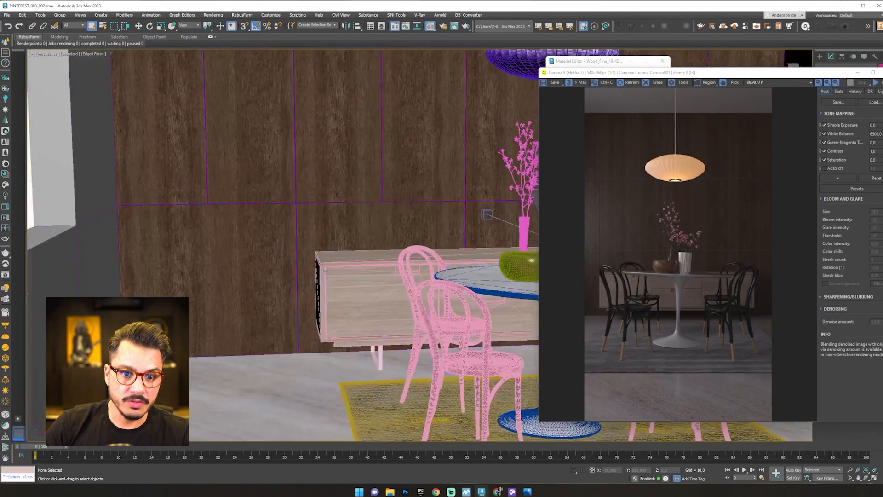
{"action": "middle_click_drag", "start_coordinate": [383, 292], "coordinate": [414, 290], "text": "alt"}
{"action": "scroll", "coordinate": [326, 329], "scroll_direction": "up", "scroll_amount": 5}
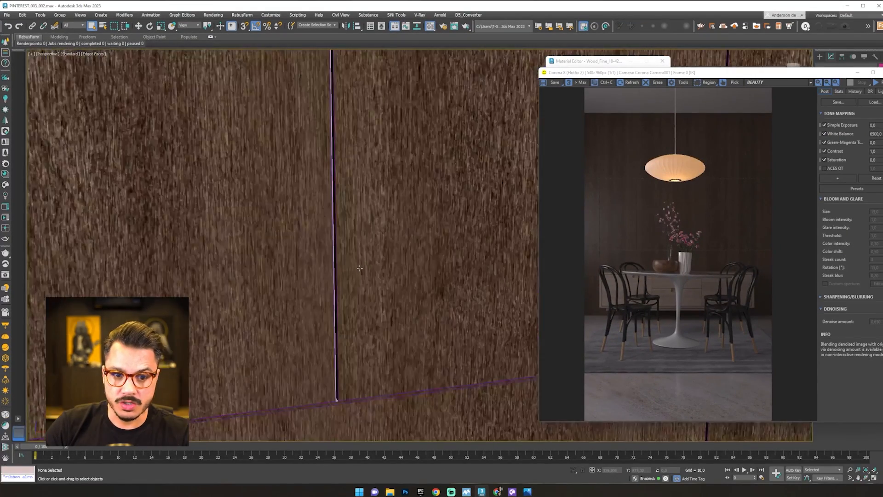
{"action": "middle_click_drag", "start_coordinate": [326, 329], "coordinate": [435, 1]}
{"action": "left_click", "coordinate": [875, 82]}
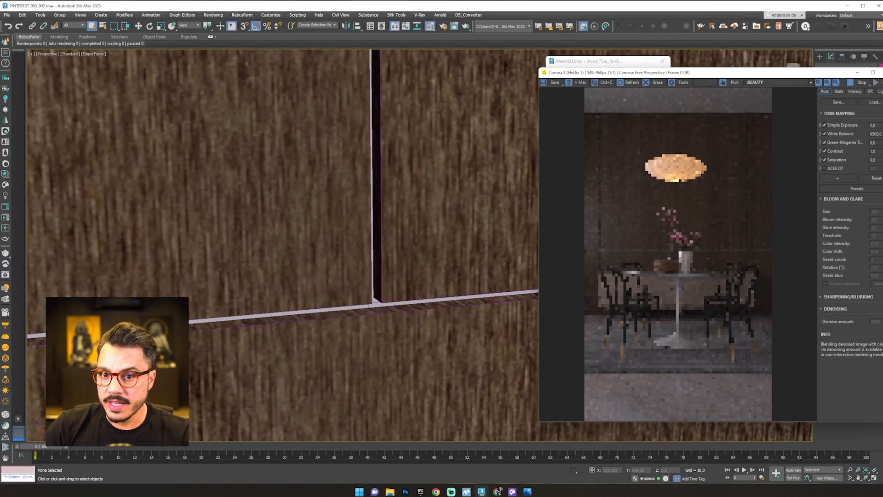
{"action": "left_click_drag", "start_coordinate": [796, 74], "coordinate": [575, 63]}
{"action": "scroll", "coordinate": [432, 270], "scroll_direction": "up", "scroll_amount": 3}
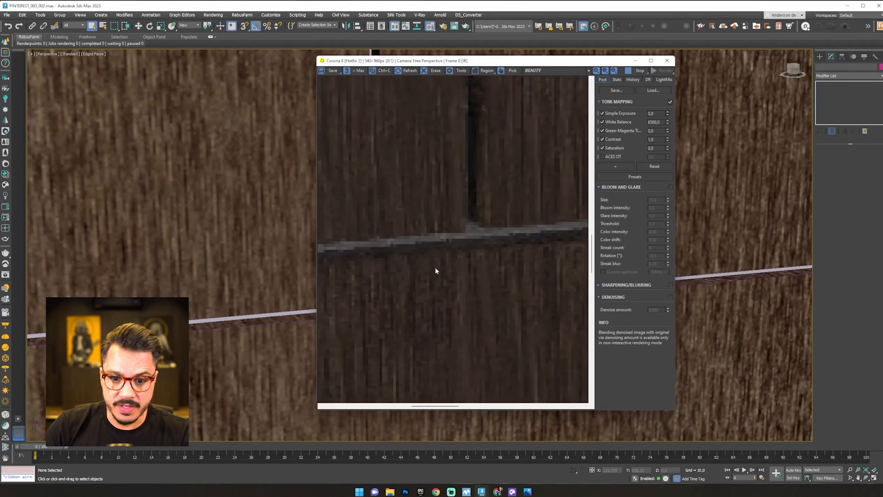
{"action": "scroll", "coordinate": [461, 233], "scroll_direction": "down", "scroll_amount": 3}
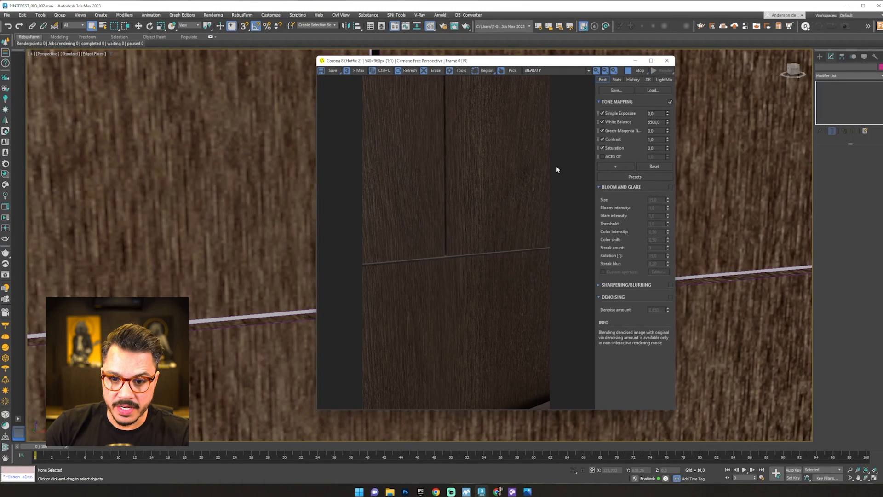
In the wood material's base bump Corona Normal map, add a CoronaRoundEdges map as the additional bump mapping
{"action": "left_click", "coordinate": [205, 147]}
{"action": "key", "text": "m"}
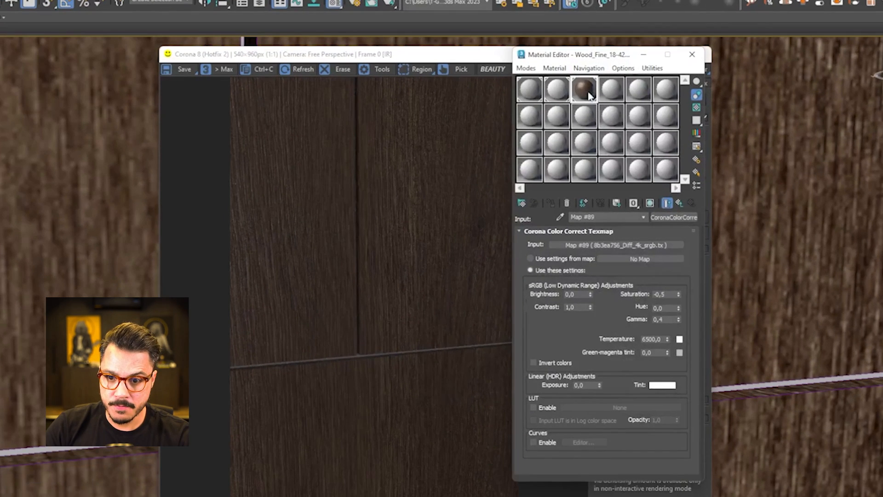
{"action": "left_click", "coordinate": [654, 158]}
{"action": "left_click", "coordinate": [554, 315]}
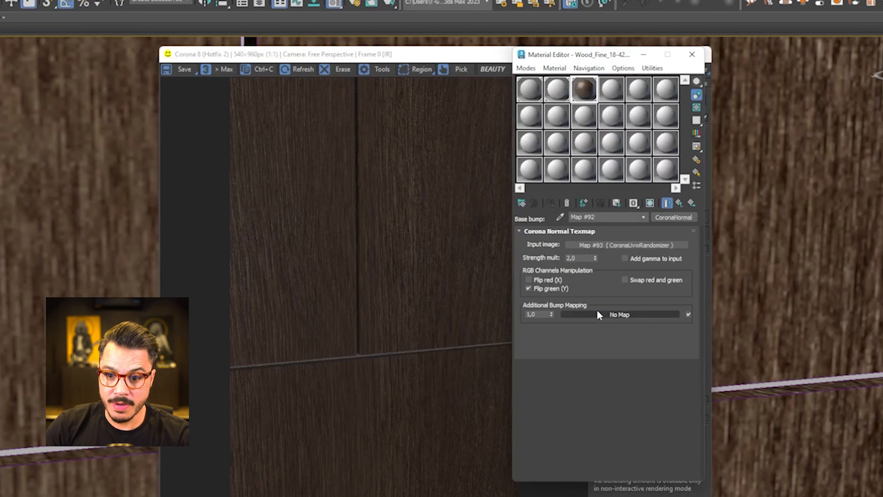
{"action": "left_click", "coordinate": [623, 315]}
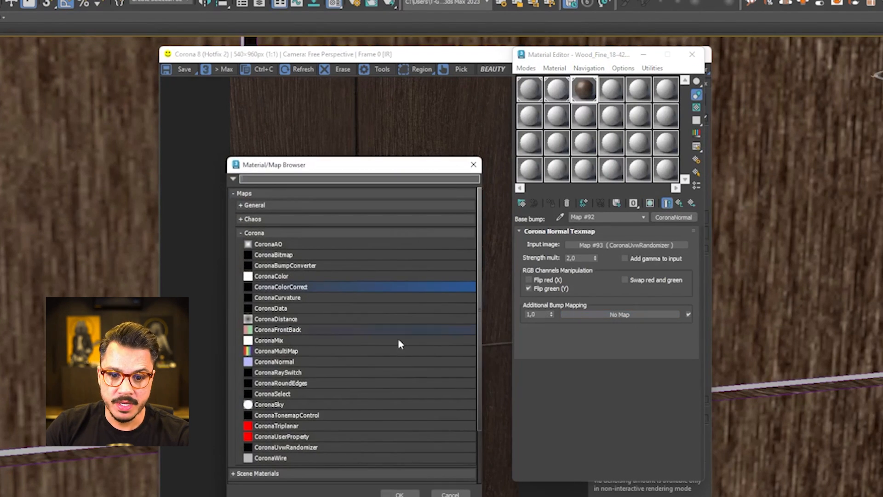
{"action": "double_click", "coordinate": [312, 382]}
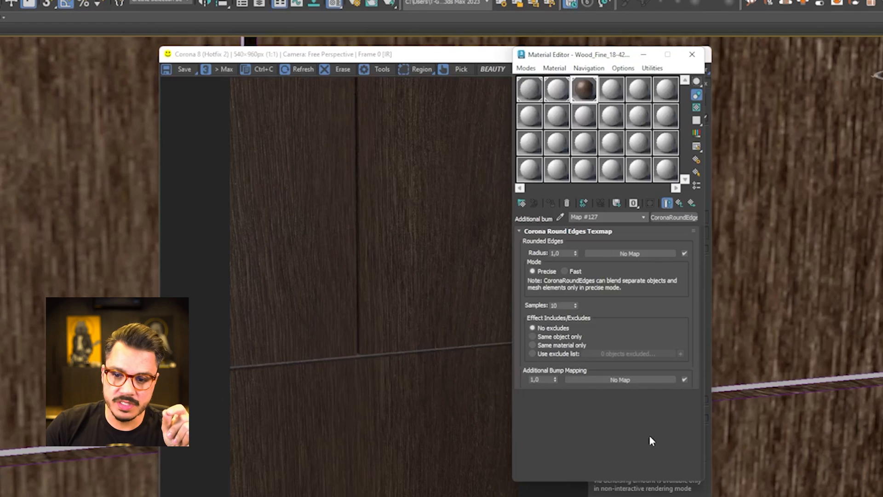
Set the Round Edges radius to 0,5 and check the panel joint in the interactive render
{"action": "double_click", "coordinate": [560, 253]}
{"action": "type", "text": ",3"}
{"action": "key", "text": "Return"}
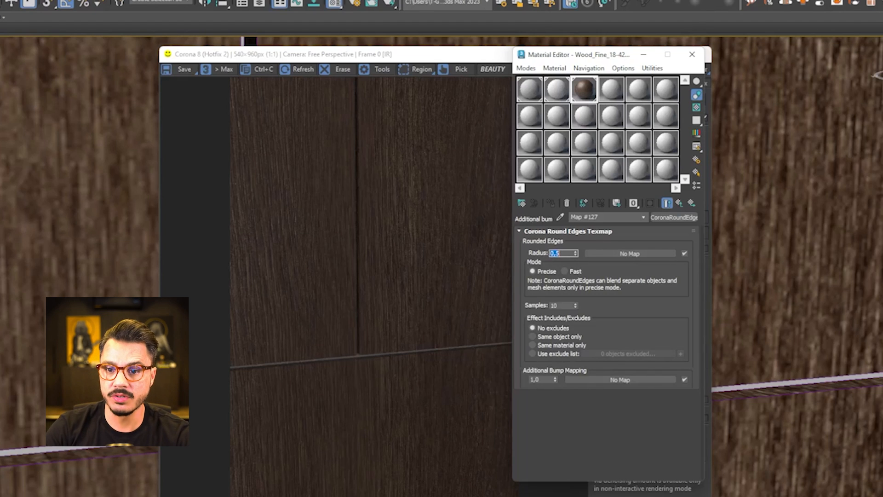
{"action": "left_click_drag", "start_coordinate": [579, 54], "coordinate": [863, 82]}
{"action": "left_click", "coordinate": [609, 55]}
{"action": "left_click_drag", "start_coordinate": [587, 19], "coordinate": [471, 27]}
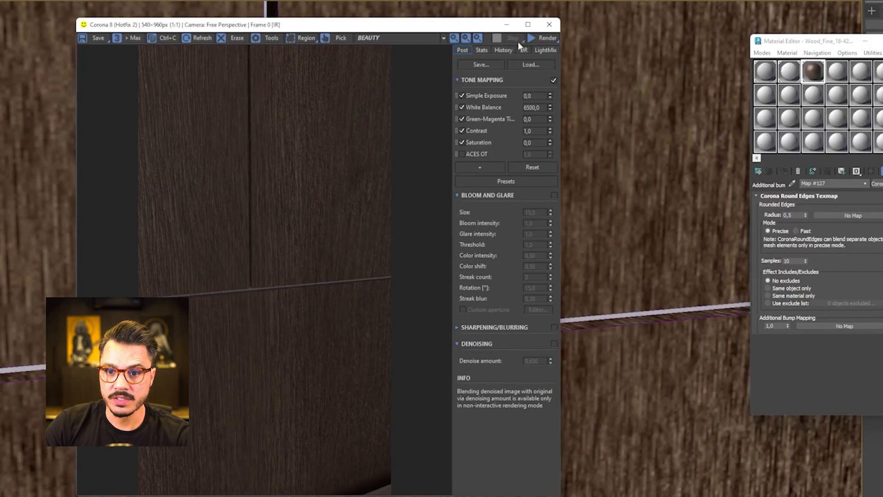
{"action": "left_click", "coordinate": [542, 39]}
{"action": "scroll", "coordinate": [272, 285], "scroll_direction": "up", "scroll_amount": 2}
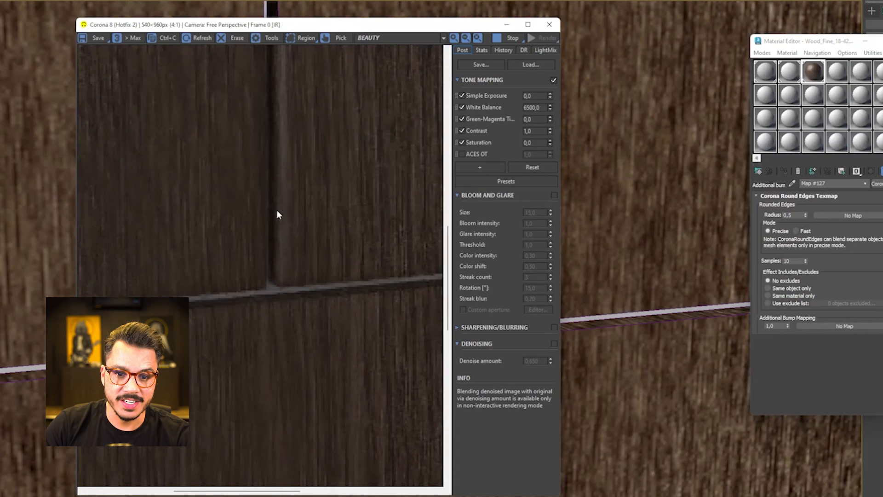
Try a Round Edges radius of 1,0 on the panel joint
{"action": "double_click", "coordinate": [803, 214]}
{"action": "type", "text": "1"}
{"action": "key", "text": "Return"}
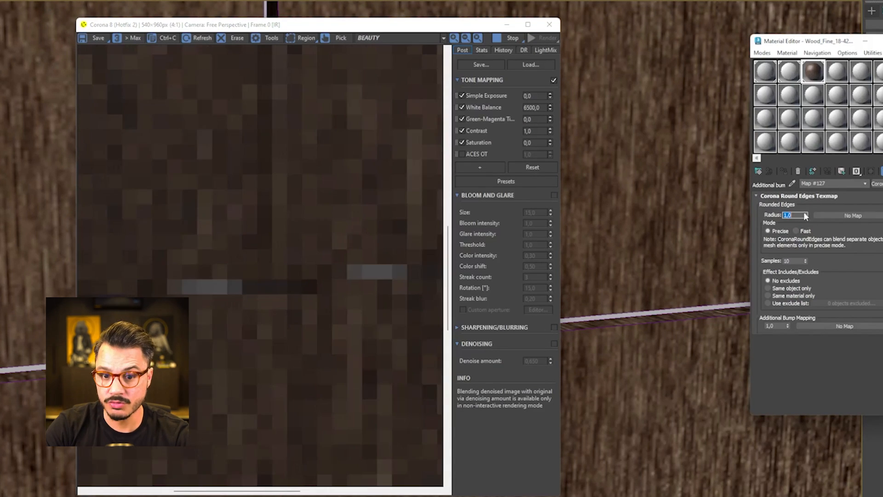
{"action": "right_click", "coordinate": [87, 189]}
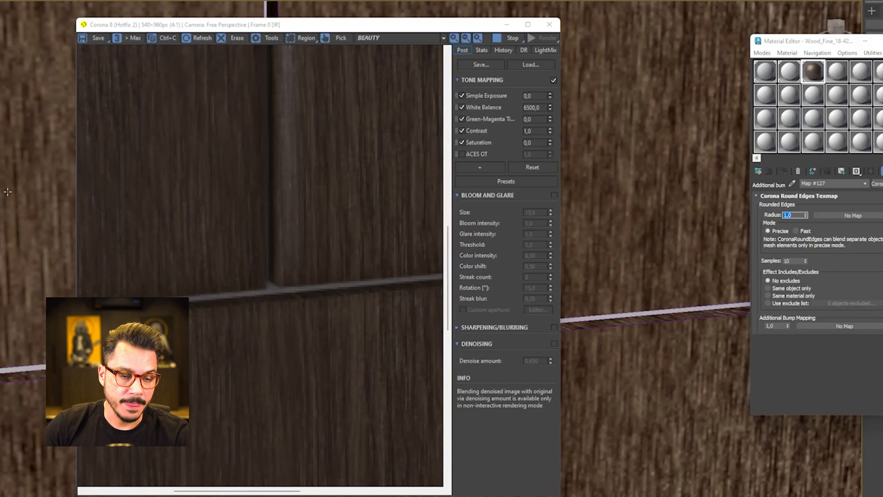
Return to the camera view and examine a panel joint and the whole scene in the interactive render
{"action": "key", "text": "Escape"}
{"action": "key", "text": "c"}
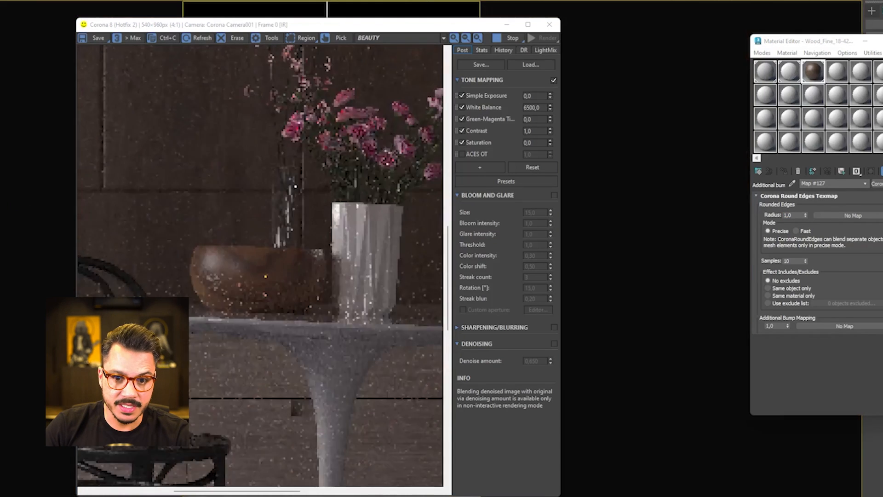
{"action": "scroll", "coordinate": [104, 182], "scroll_direction": "up", "scroll_amount": 1}
{"action": "middle_click_drag", "start_coordinate": [104, 183], "coordinate": [306, 253]}
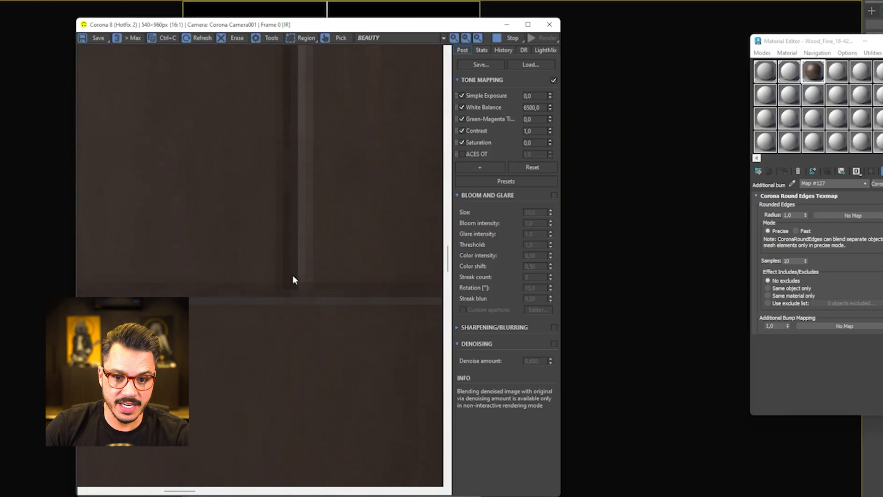
{"action": "scroll", "coordinate": [297, 271], "scroll_direction": "down", "scroll_amount": 4}
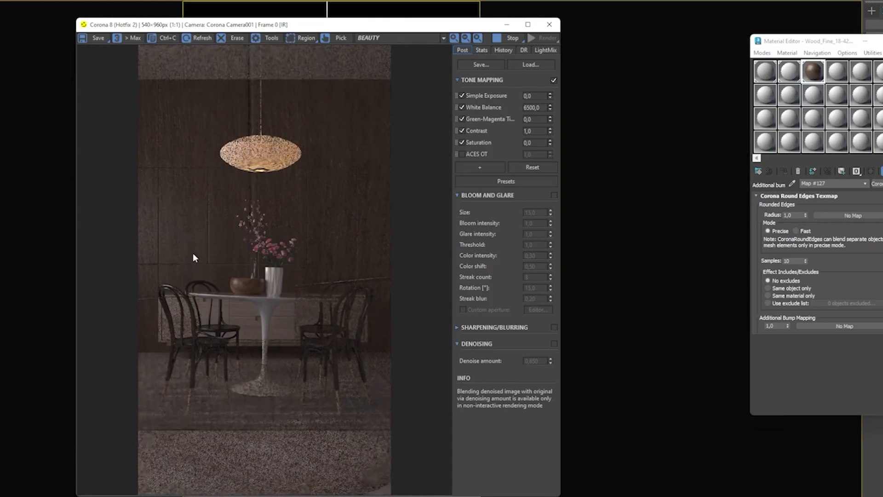
Set the Round Edges radius back to 0,5, check the whole render, and stop the interactive render
{"action": "key", "text": "Return"}
{"action": "type", "text": "0,5"}
{"action": "left_click", "coordinate": [203, 267]}
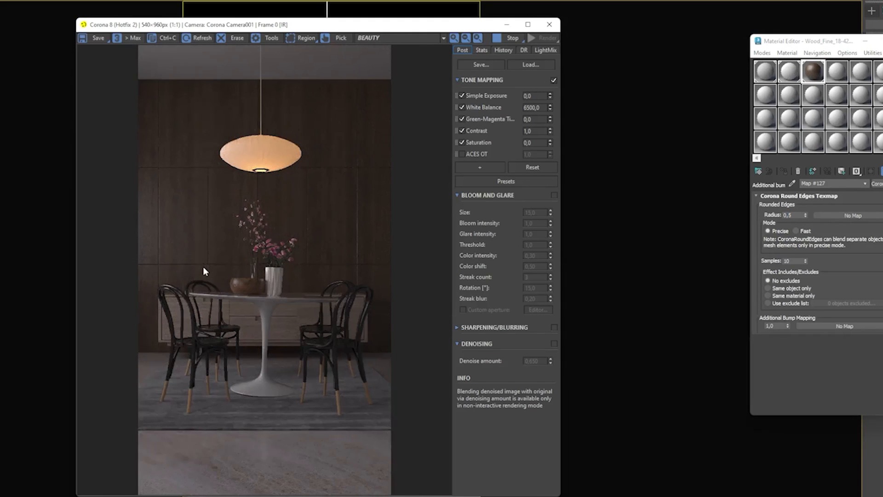
{"action": "scroll", "coordinate": [202, 266], "scroll_direction": "up", "scroll_amount": 1}
{"action": "scroll", "coordinate": [207, 252], "scroll_direction": "down", "scroll_amount": 1}
{"action": "left_click", "coordinate": [505, 38]}
{"action": "left_click_drag", "start_coordinate": [824, 43], "coordinate": [684, 48]}
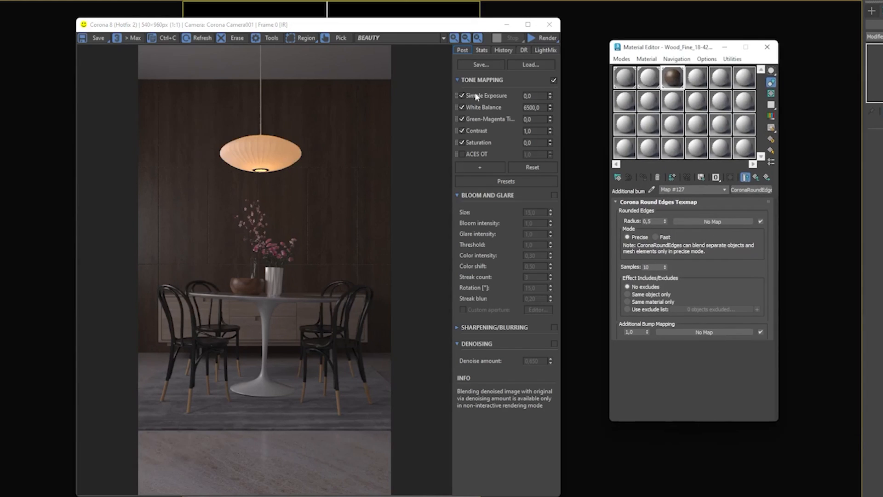
Add a LUT operator to the tone mapping, enable it, and choose the Kim_Amlan...graphic_03 LUT
{"action": "left_click", "coordinate": [481, 166]}
{"action": "left_click", "coordinate": [499, 360]}
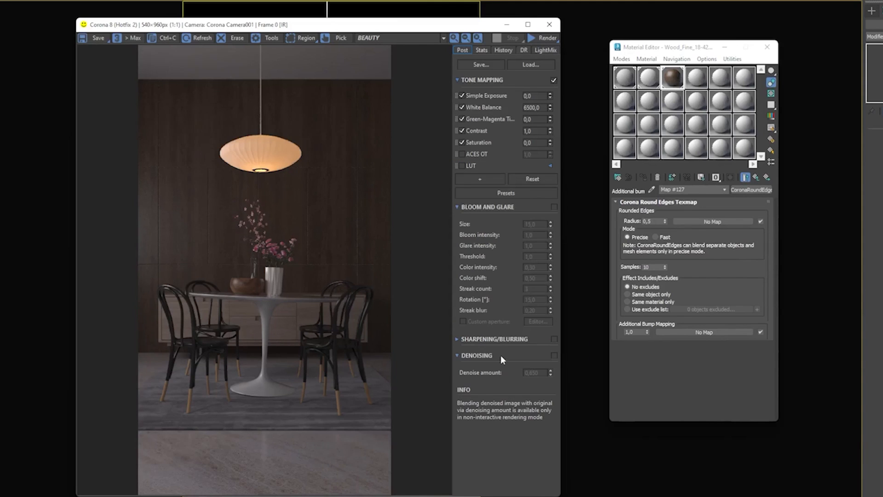
{"action": "left_click", "coordinate": [550, 165]}
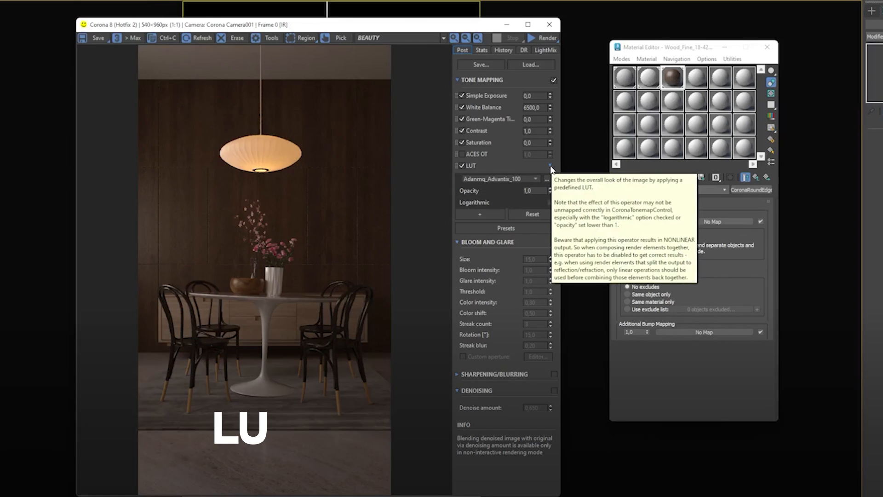
{"action": "mouse_move", "coordinate": [550, 190]}
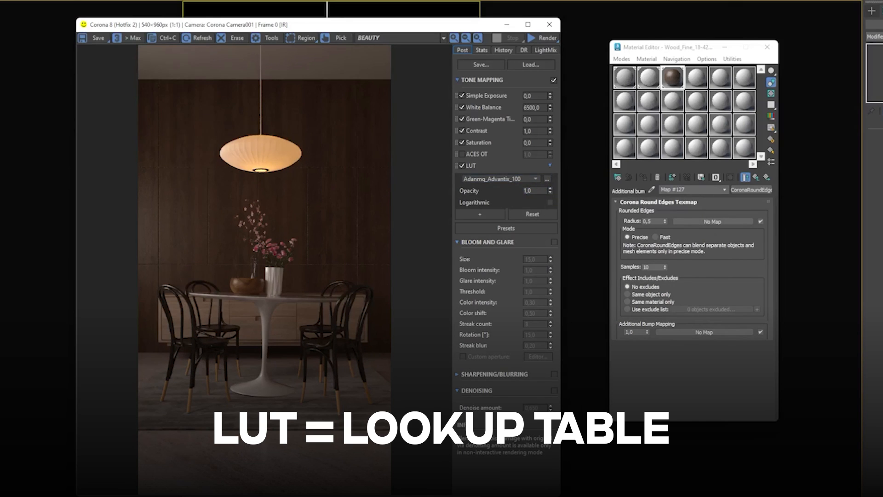
{"action": "left_click", "coordinate": [536, 179]}
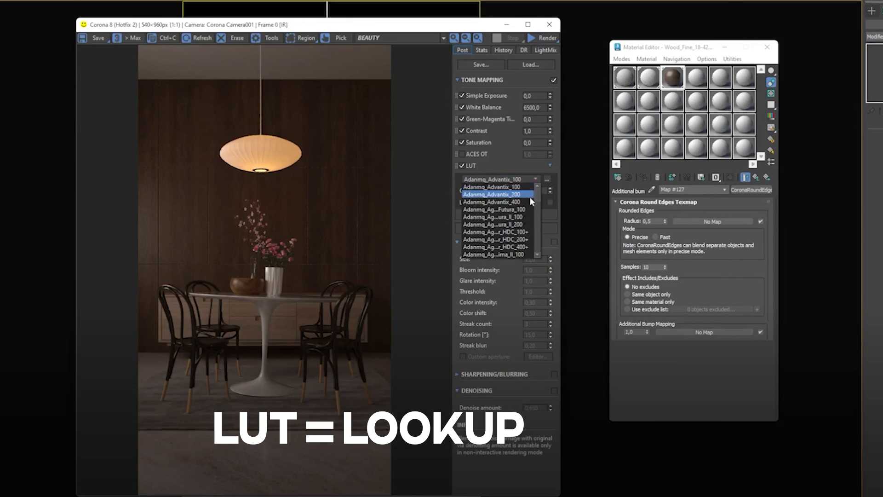
{"action": "scroll", "coordinate": [494, 234], "scroll_direction": "down", "scroll_amount": 8}
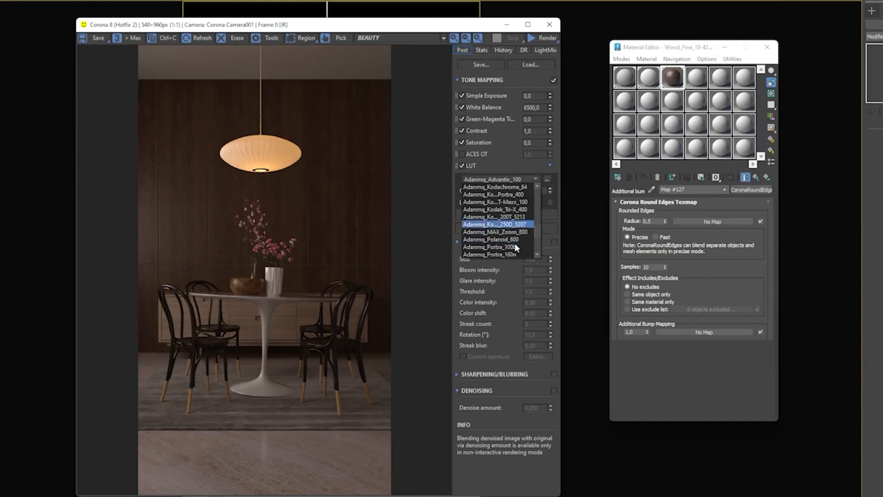
{"action": "left_click", "coordinate": [489, 240]}
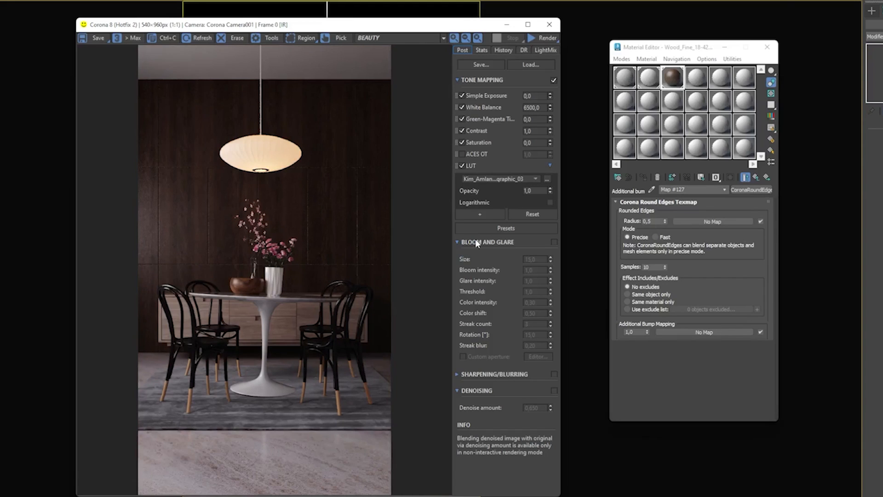
Compare the render with tone mapping off and on, and set the LUT opacity to 0,70
{"action": "left_click", "coordinate": [553, 80]}
{"action": "left_click", "coordinate": [553, 80]}
{"action": "left_click", "coordinate": [486, 201]}
{"action": "double_click", "coordinate": [528, 190]}
{"action": "type", "text": "0,70"}
{"action": "key", "text": "Return"}
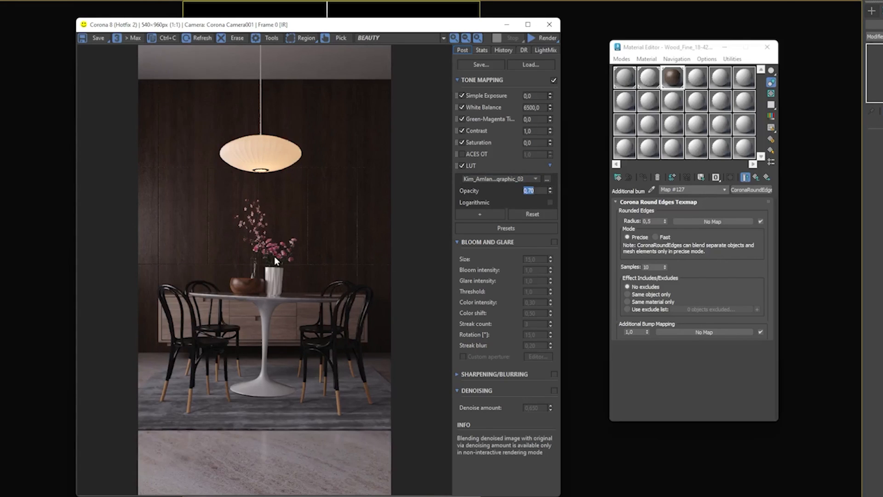
Set Simple Exposure to 1,0 and add a Highlight Compress operator with a value of 2,0 to the tone mapping
{"action": "double_click", "coordinate": [529, 95]}
{"action": "type", "text": "1"}
{"action": "key", "text": "Return"}
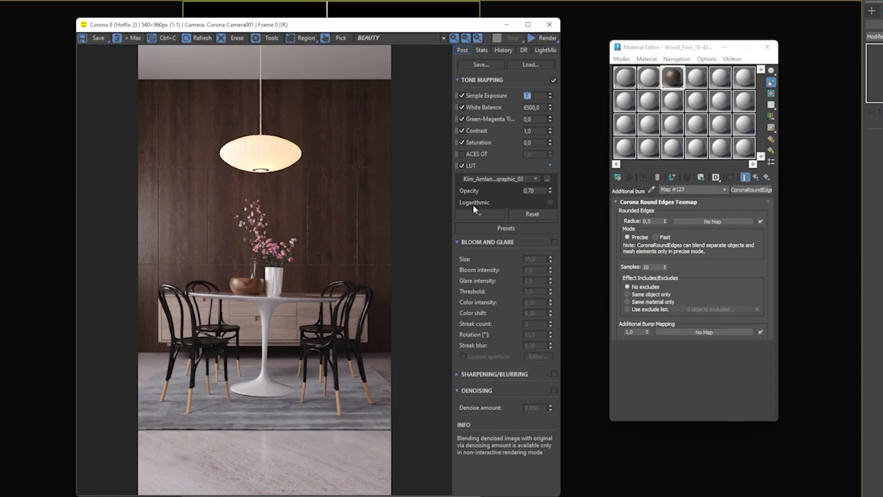
{"action": "left_click", "coordinate": [484, 214]}
{"action": "left_click", "coordinate": [534, 378]}
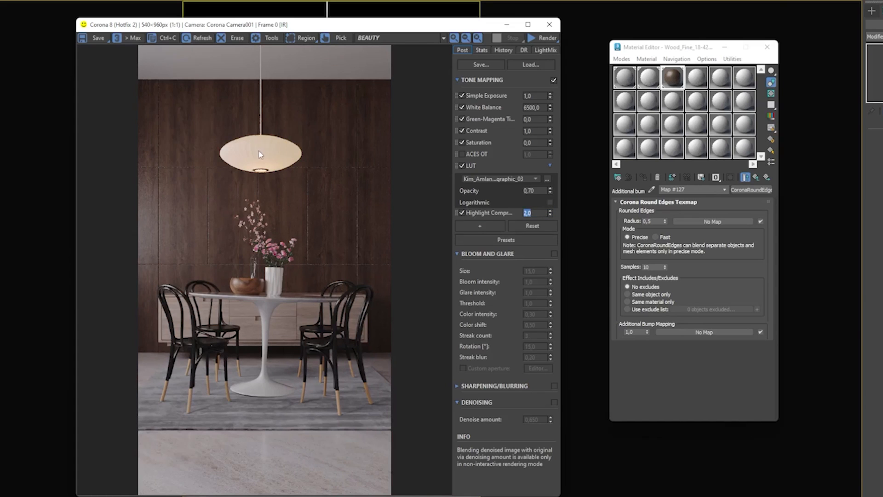
Set the PAREDES material's base color to a dark brown with hue 19, saturation 64 and a value of about 31
{"action": "scroll", "coordinate": [257, 154], "scroll_direction": "up", "scroll_amount": 3}
{"action": "scroll", "coordinate": [270, 138], "scroll_direction": "down", "scroll_amount": 3}
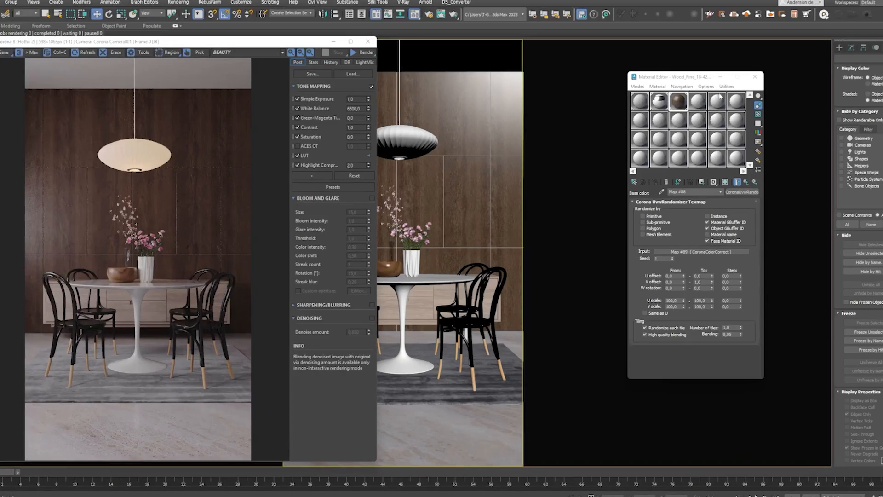
{"action": "left_click", "coordinate": [637, 106]}
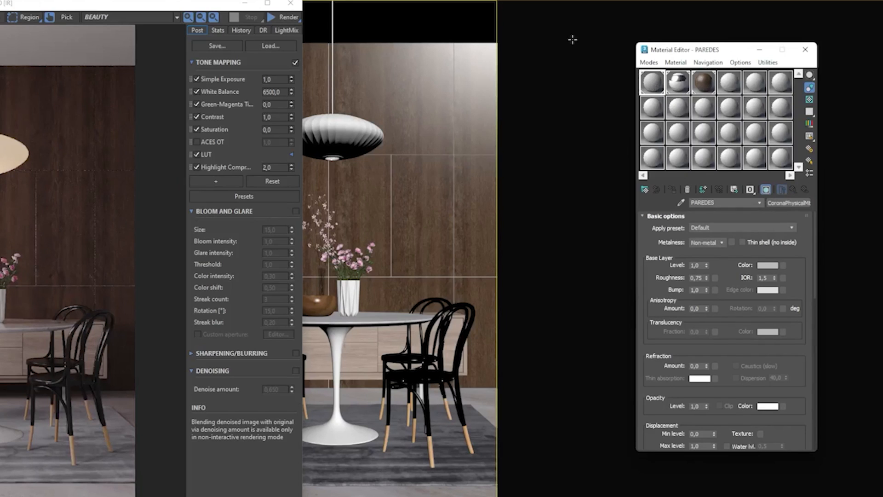
{"action": "left_click", "coordinate": [766, 267]}
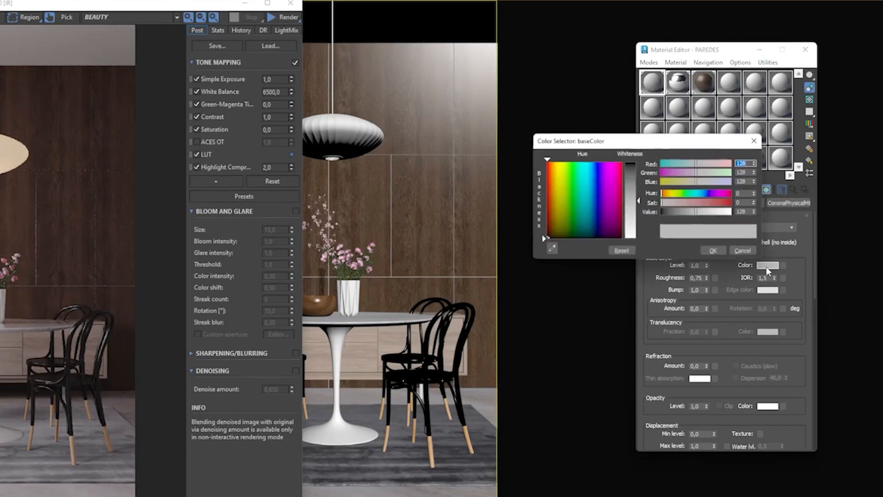
{"action": "left_click", "coordinate": [561, 231]}
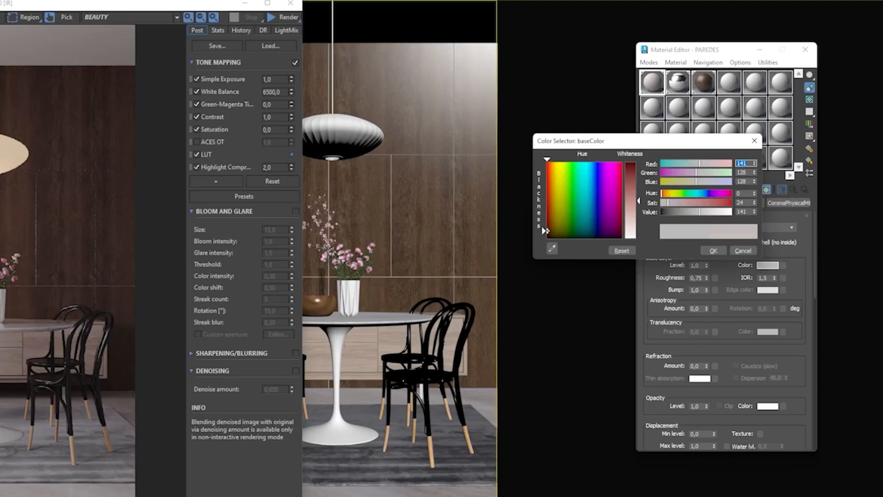
{"action": "left_click_drag", "start_coordinate": [561, 233], "coordinate": [554, 233]}
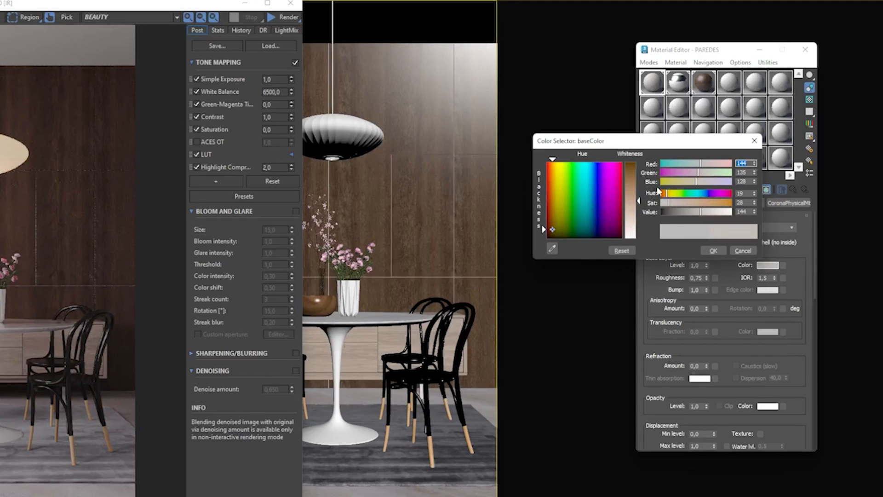
{"action": "left_click_drag", "start_coordinate": [668, 203], "coordinate": [701, 203]}
{"action": "left_click_drag", "start_coordinate": [700, 212], "coordinate": [668, 211]}
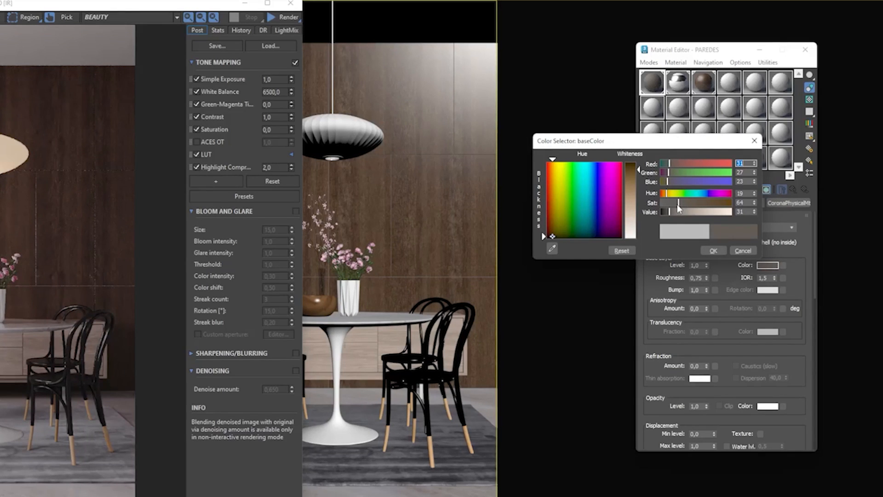
{"action": "left_click", "coordinate": [667, 214]}
{"action": "left_click", "coordinate": [714, 250]}
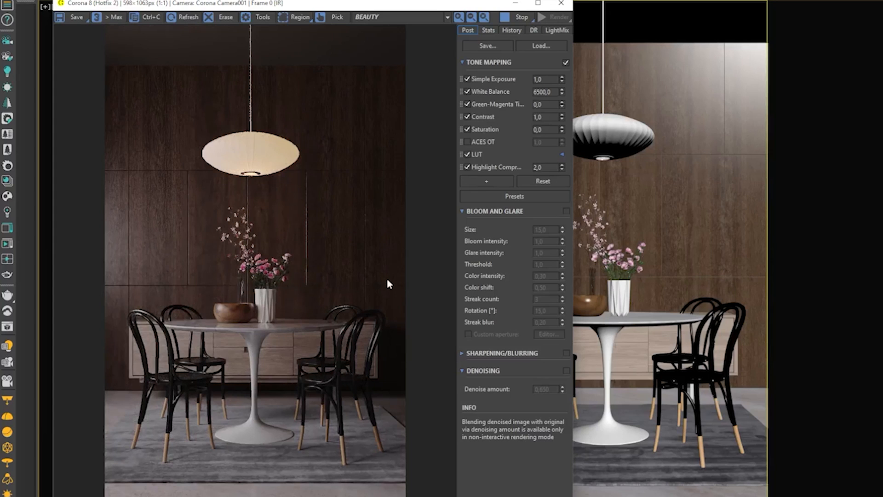
Pick the pendant lamp's material from the render and set the Paper_mtl sub-material's translucency fraction to 0,03
{"action": "left_click", "coordinate": [272, 162]}
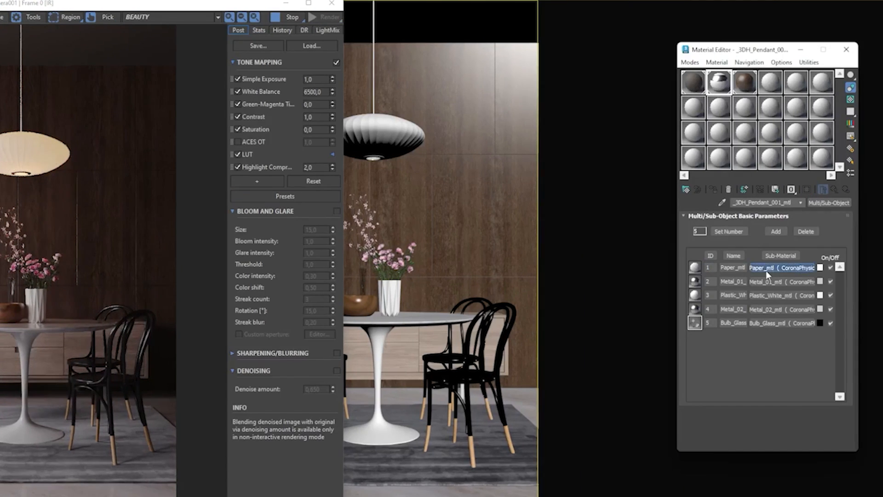
{"action": "left_click", "coordinate": [771, 268]}
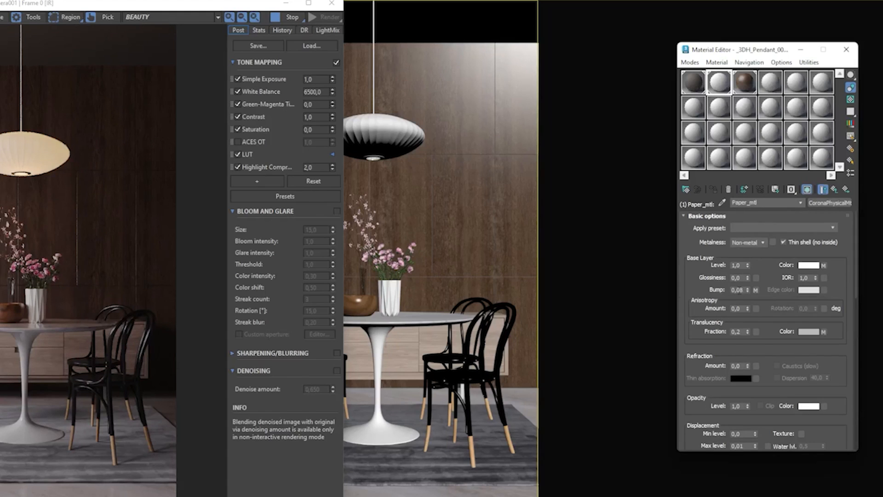
{"action": "double_click", "coordinate": [736, 332]}
{"action": "type", "text": ",03"}
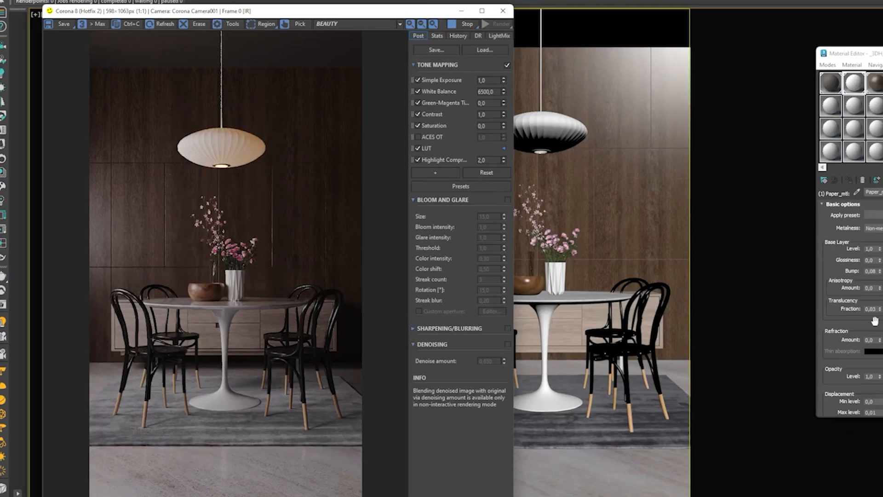
Check the lamp in the render, try a Simple Exposure of 2,0, and settle on 1,50
{"action": "scroll", "coordinate": [230, 133], "scroll_direction": "up", "scroll_amount": 2}
{"action": "scroll", "coordinate": [230, 133], "scroll_direction": "down", "scroll_amount": 2}
{"action": "double_click", "coordinate": [482, 80]}
{"action": "type", "text": "2"}
{"action": "key", "text": "Return"}
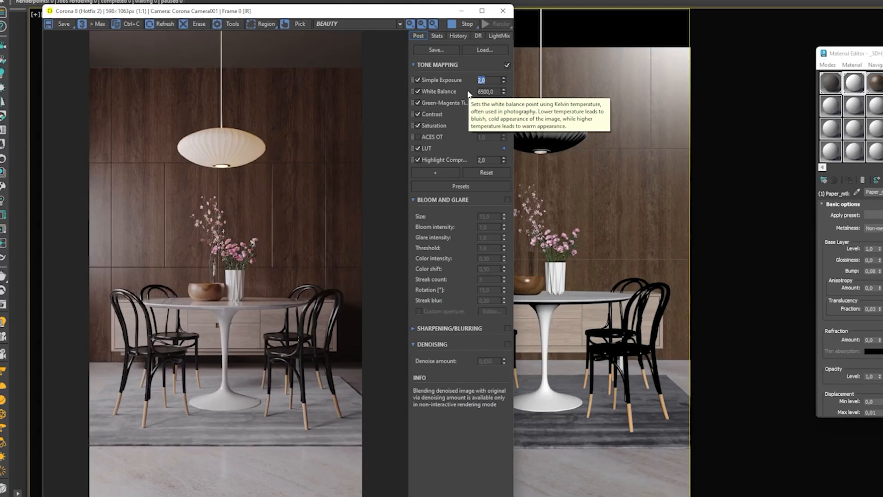
{"action": "type", "text": "1,5"}
{"action": "key", "text": "Return"}
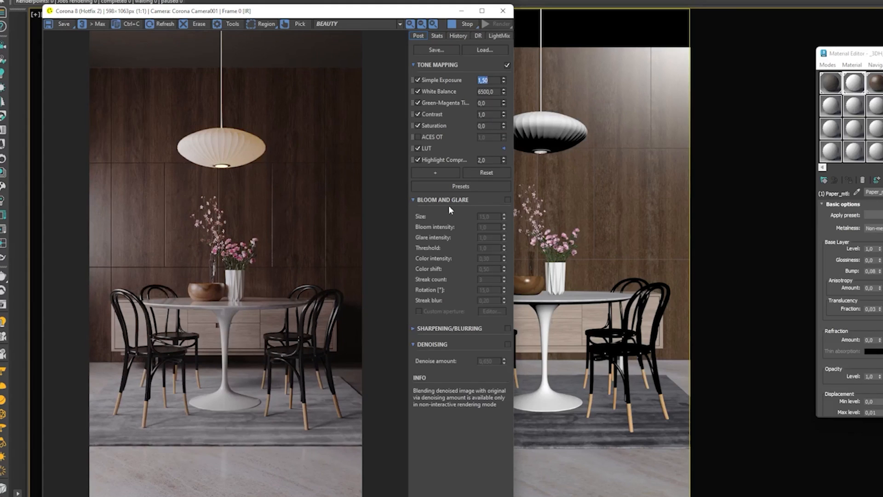
Enable Bloom and Glare, look closely at the lamp, and set the bloom intensity to 5,0
{"action": "left_click", "coordinate": [508, 201]}
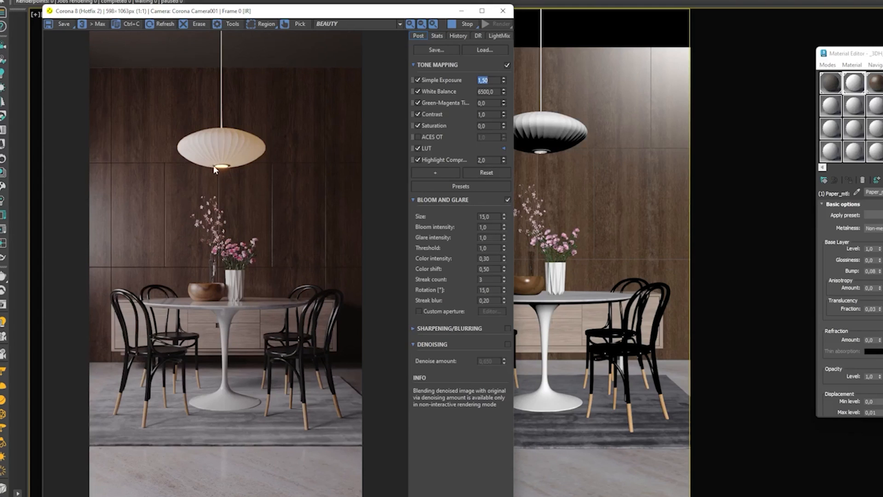
{"action": "scroll", "coordinate": [210, 176], "scroll_direction": "up", "scroll_amount": 3}
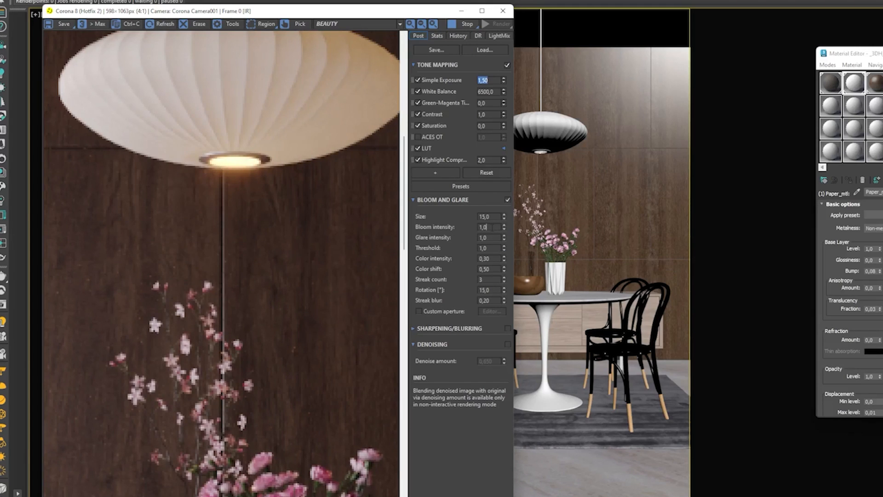
{"action": "type", "text": "5"}
{"action": "key", "text": "Return"}
{"action": "scroll", "coordinate": [250, 200], "scroll_direction": "down", "scroll_amount": 3}
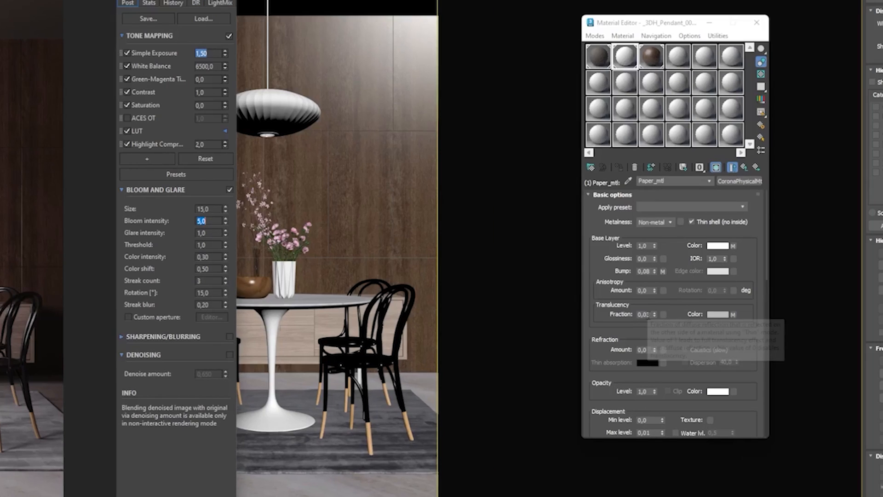
Raise the lamp paper material's translucency fraction to 0,05
{"action": "double_click", "coordinate": [648, 315]}
{"action": "type", "text": "5"}
{"action": "type", "text": ","}
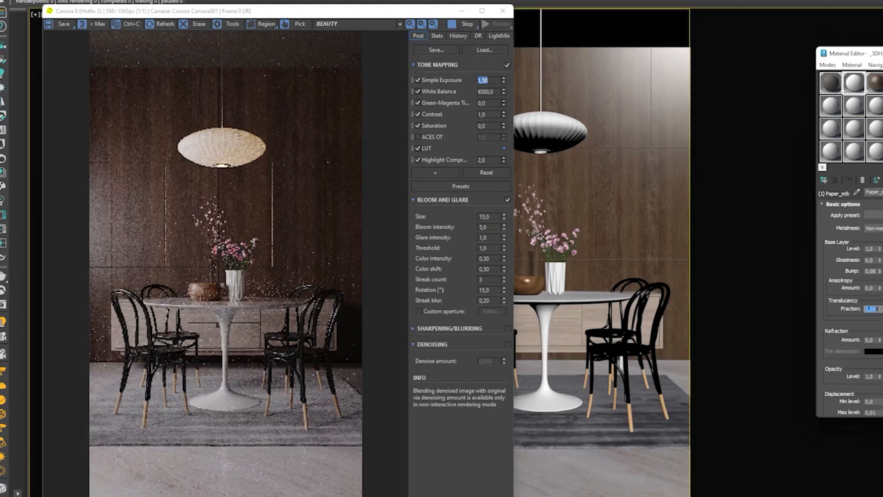
Examine the lamp's glow and the wood wall panels around it in the interactive render
{"action": "left_click", "coordinate": [271, 170]}
{"action": "scroll", "coordinate": [251, 149], "scroll_direction": "up", "scroll_amount": 1}
{"action": "scroll", "coordinate": [250, 149], "scroll_direction": "down", "scroll_amount": 1}
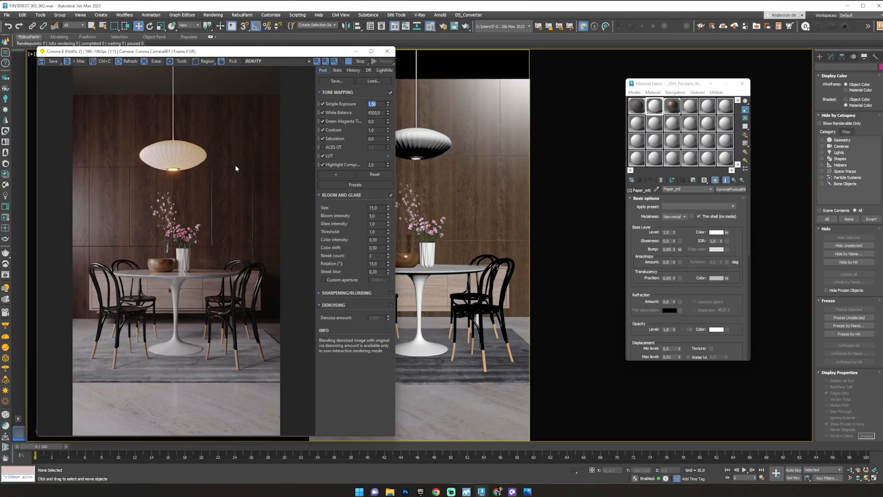
{"action": "scroll", "coordinate": [236, 165], "scroll_direction": "up", "scroll_amount": 1}
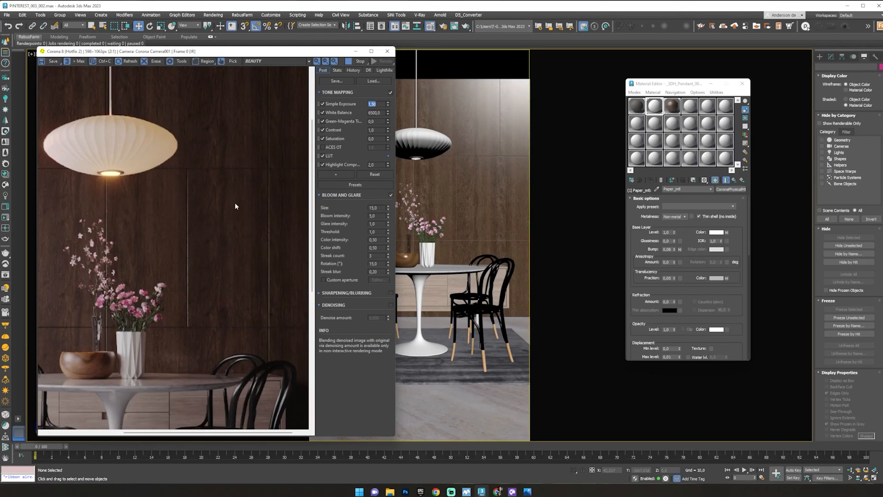
{"action": "middle_click_drag", "start_coordinate": [123, 219], "coordinate": [251, 243]}
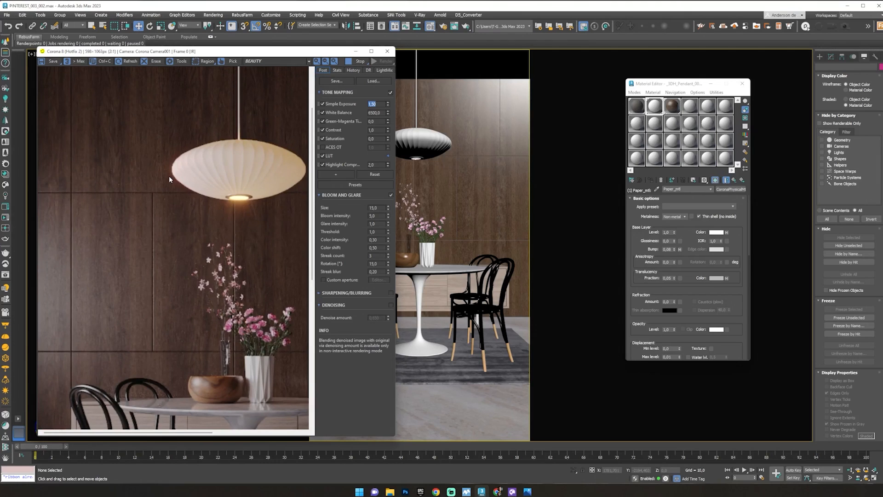
{"action": "middle_click_drag", "start_coordinate": [255, 250], "coordinate": [256, 254]}
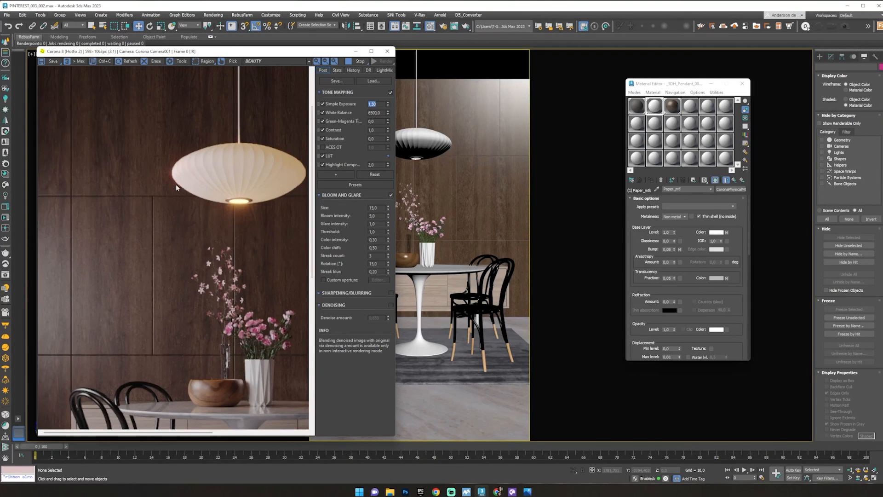
{"action": "scroll", "coordinate": [205, 317], "scroll_direction": "down", "scroll_amount": 1}
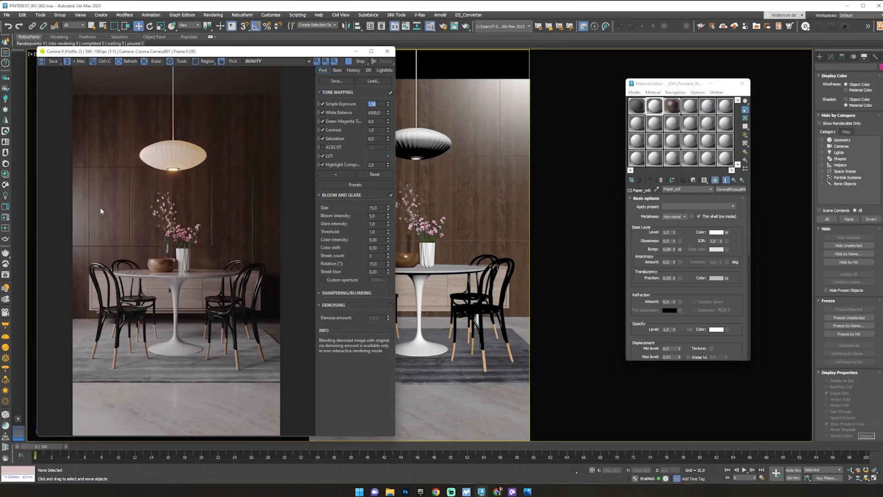
{"action": "scroll", "coordinate": [114, 193], "scroll_direction": "up", "scroll_amount": 2}
{"action": "middle_click_drag", "start_coordinate": [114, 193], "coordinate": [178, 326]}
{"action": "scroll", "coordinate": [178, 327], "scroll_direction": "down", "scroll_amount": 1}
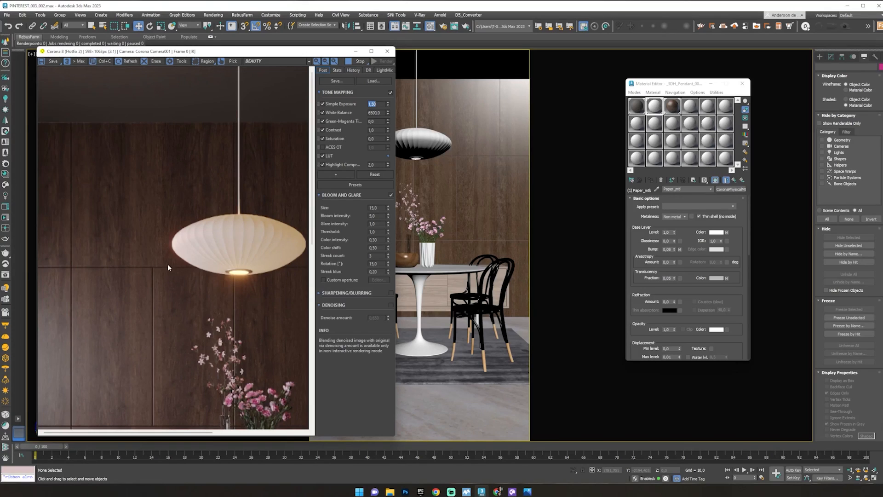
{"action": "scroll", "coordinate": [169, 313], "scroll_direction": "down", "scroll_amount": 1}
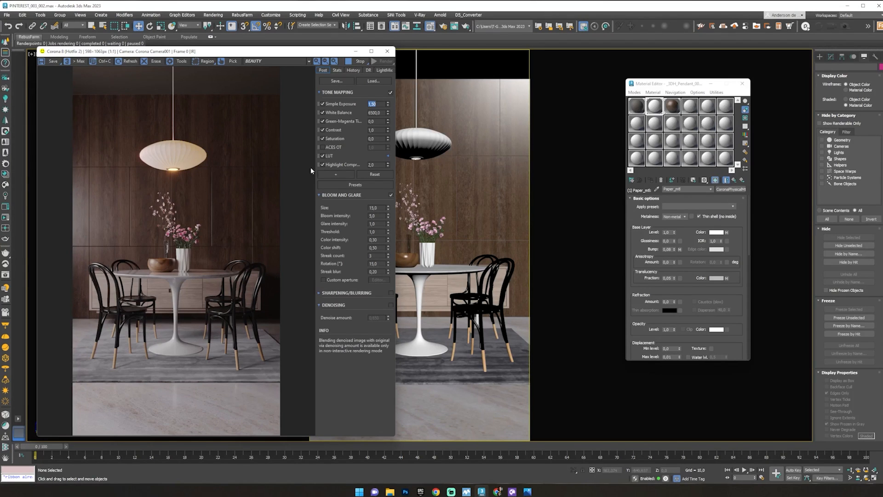
In the wood material's UVW randomizer, set the upper U offset to 200,0, randomize by polygon, and check the wall panels
{"action": "left_click", "coordinate": [672, 106]}
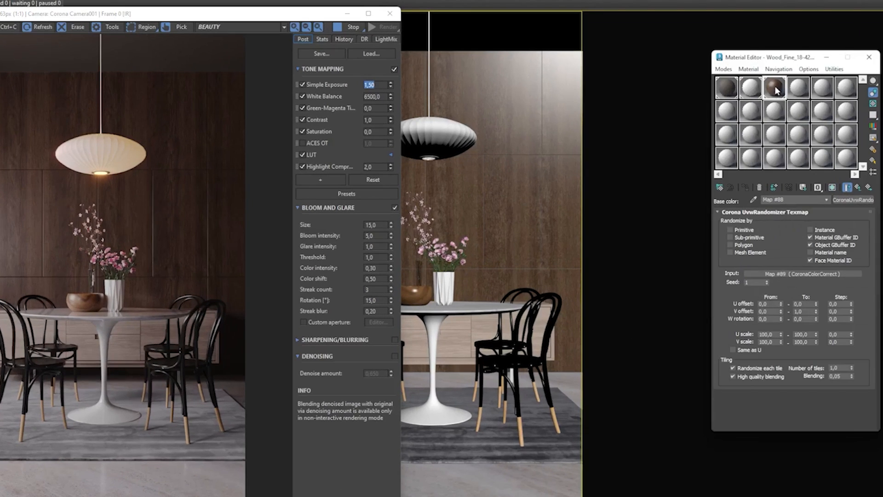
{"action": "left_click", "coordinate": [858, 188]}
{"action": "left_click", "coordinate": [848, 258]}
{"action": "left_click", "coordinate": [804, 304]}
{"action": "key", "text": "Return"}
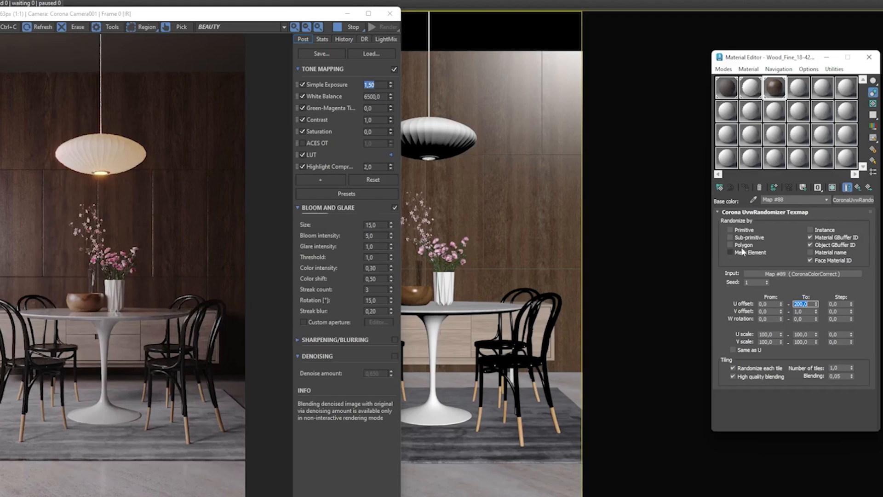
{"action": "left_click", "coordinate": [734, 247]}
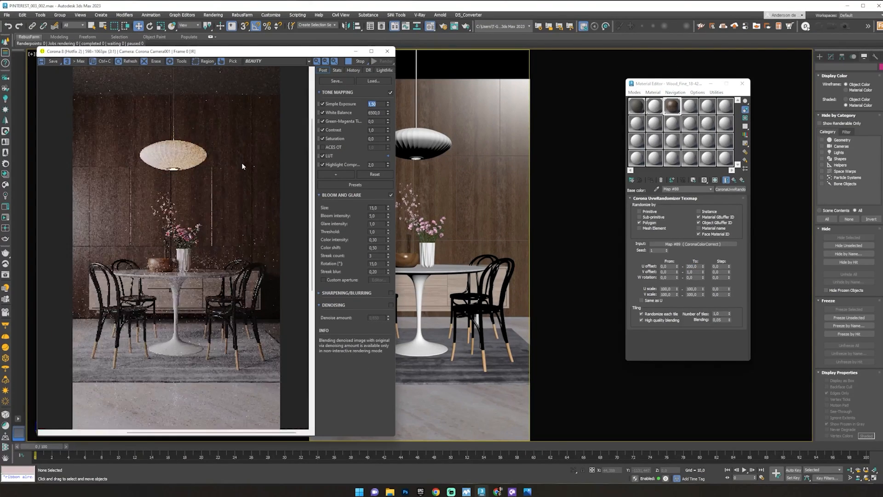
{"action": "scroll", "coordinate": [205, 167], "scroll_direction": "up", "scroll_amount": 2}
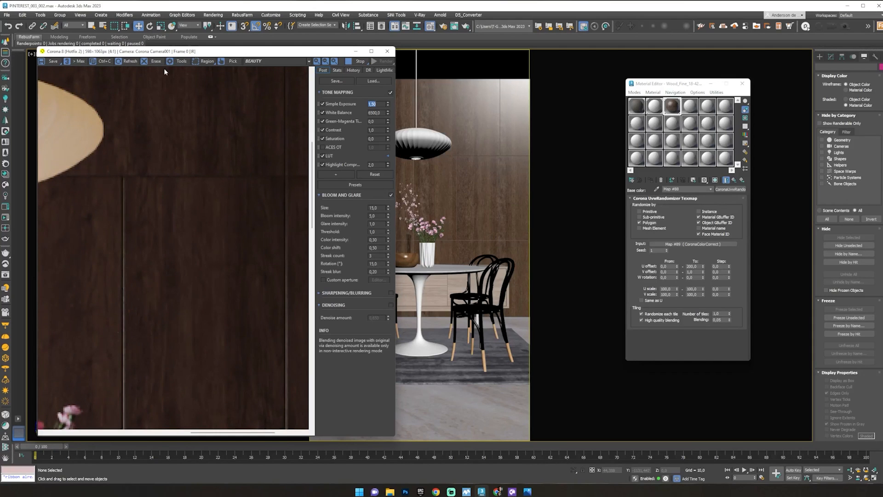
{"action": "scroll", "coordinate": [155, 199], "scroll_direction": "down", "scroll_amount": 2}
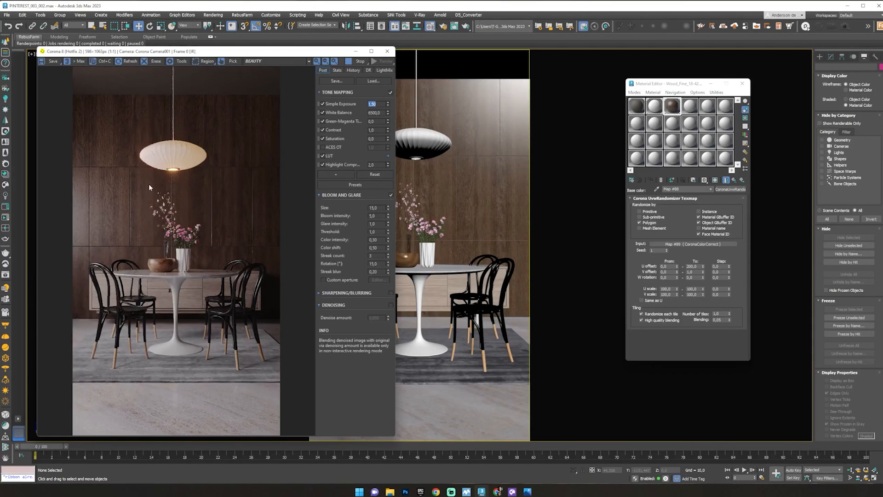
{"action": "scroll", "coordinate": [102, 149], "scroll_direction": "up", "scroll_amount": 2}
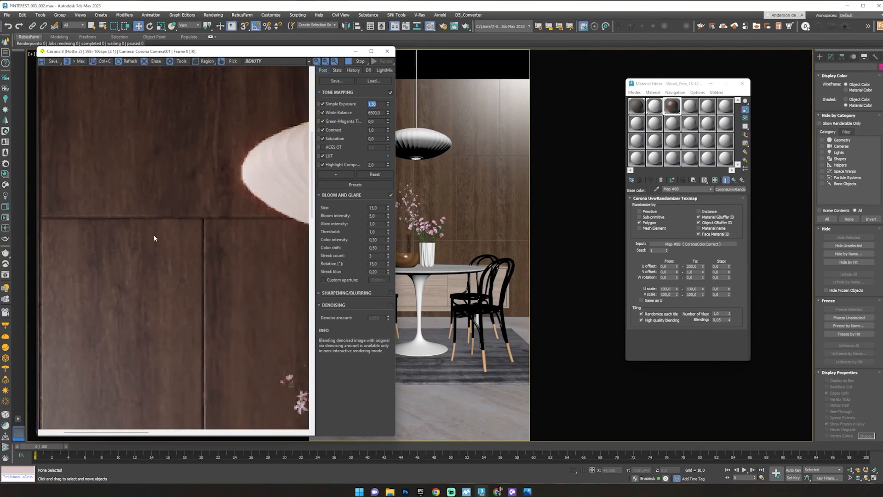
{"action": "scroll", "coordinate": [180, 258], "scroll_direction": "down", "scroll_amount": 2}
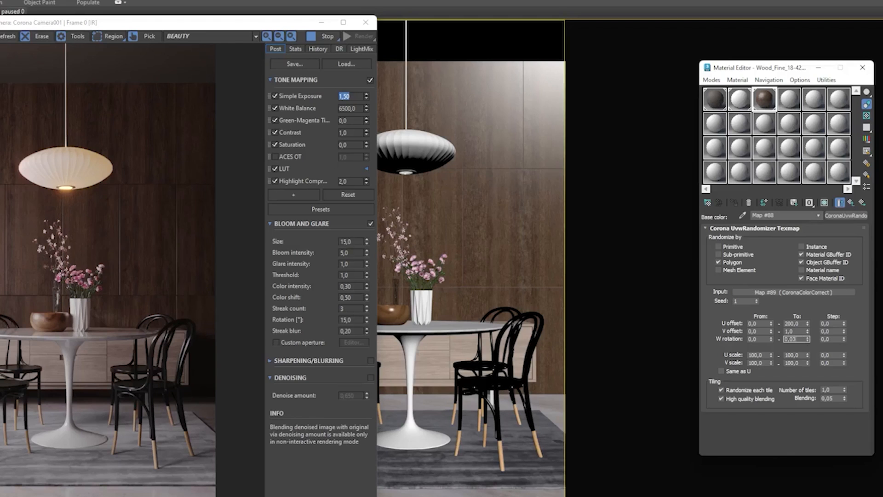
Set the UVW randomizer's upper W rotation limit to 360,0 and check the wood grain on the wall panels
{"action": "type", "text": "360"}
{"action": "key", "text": "Return"}
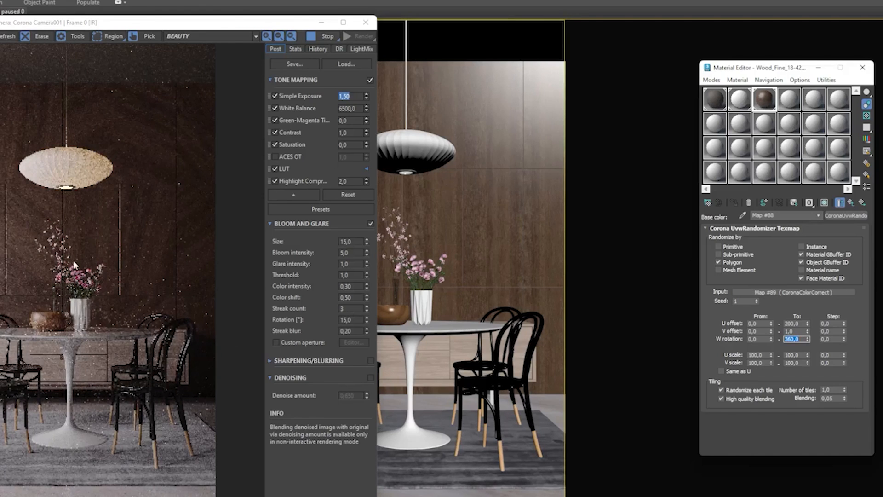
{"action": "scroll", "coordinate": [139, 220], "scroll_direction": "up", "scroll_amount": 2}
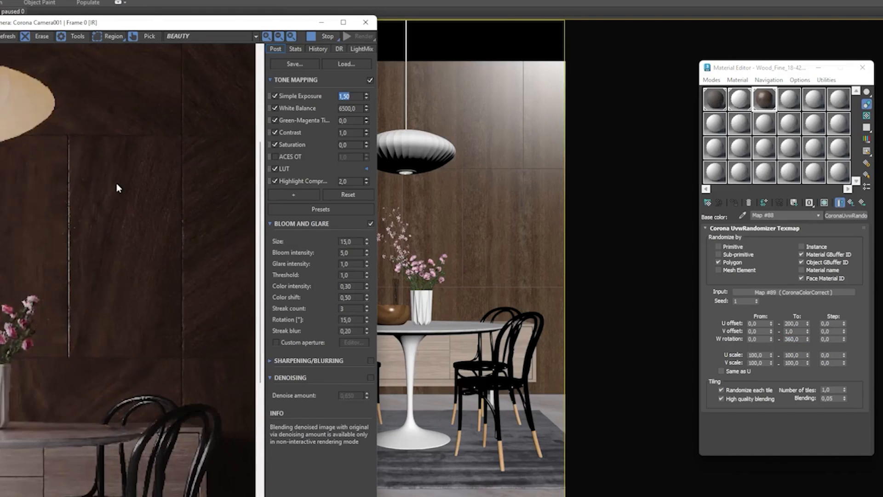
{"action": "scroll", "coordinate": [115, 175], "scroll_direction": "down", "scroll_amount": 2}
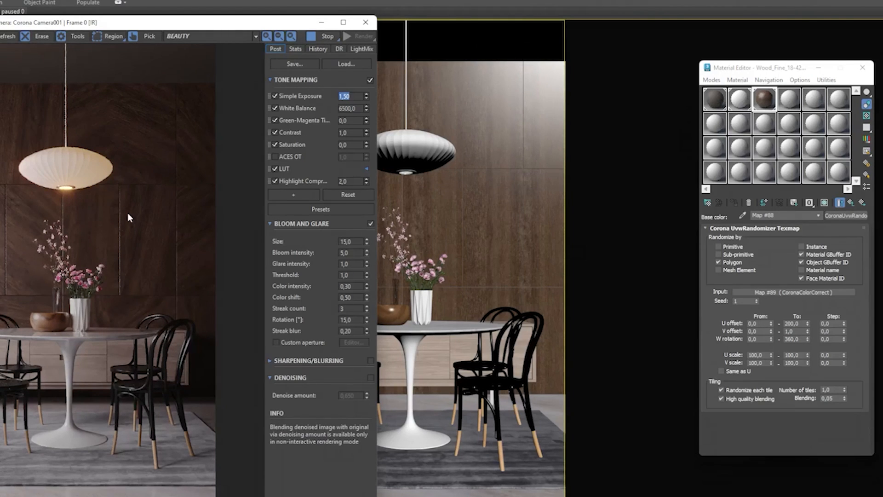
Set the UVW randomizer's W rotation step to 180 and inspect the wood grain direction in the render
{"action": "mouse_move", "coordinate": [838, 358]}
{"action": "left_click", "coordinate": [832, 339]}
{"action": "type", "text": "180"}
{"action": "key", "text": "Return"}
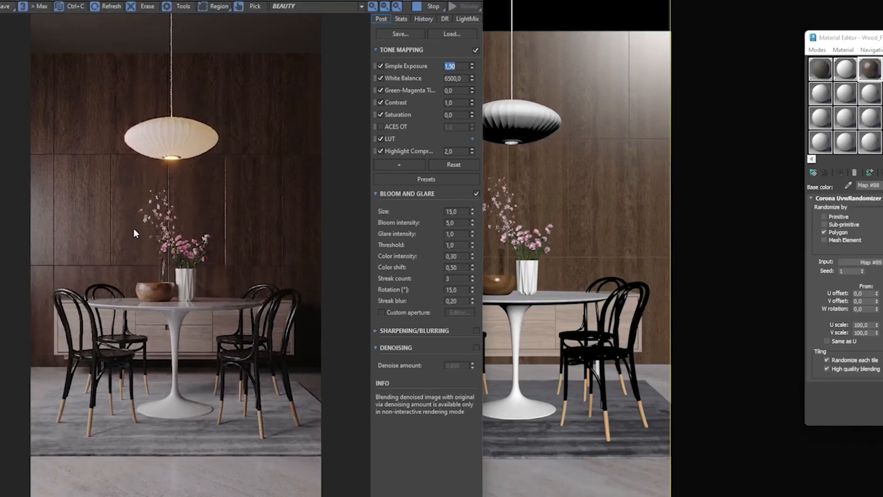
{"action": "scroll", "coordinate": [17, 269], "scroll_direction": "up", "scroll_amount": 1}
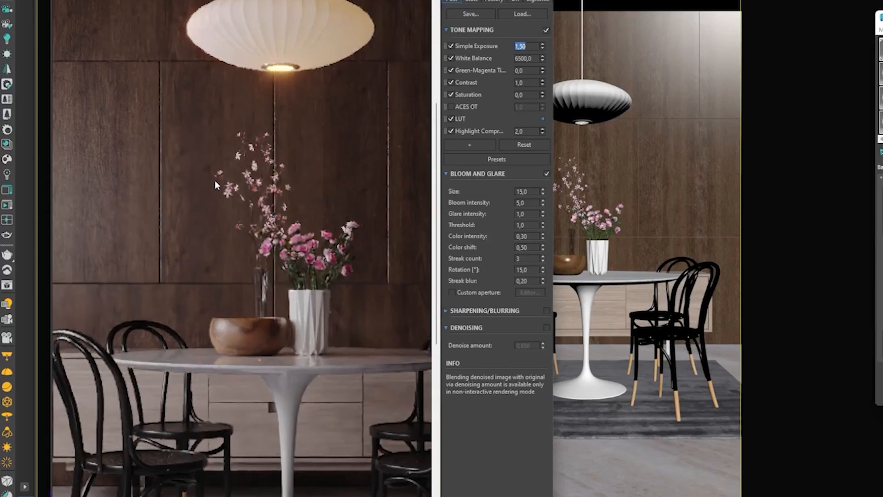
In the wood's glossiness UVW randomizer, set the upper U offset to 200,0, upper W rotation to 360,0 with step 180,0, randomized by polygon
{"action": "scroll", "coordinate": [192, 216], "scroll_direction": "down", "scroll_amount": 2}
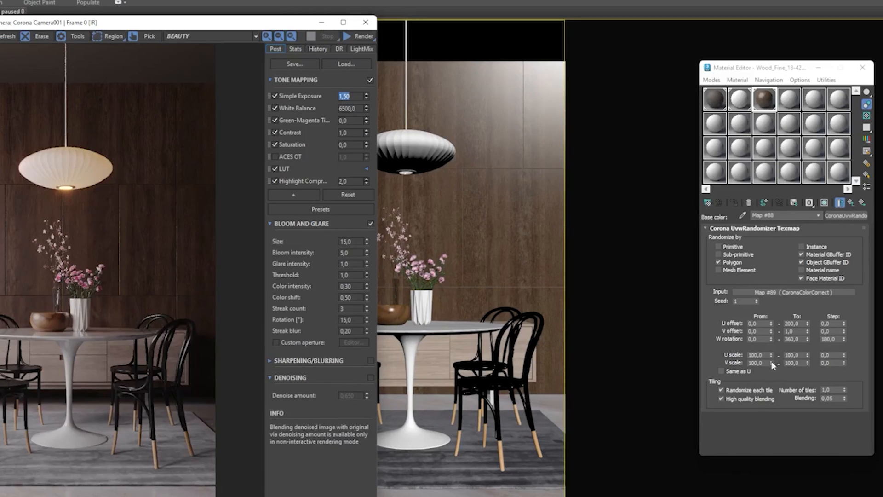
{"action": "left_click", "coordinate": [851, 203]}
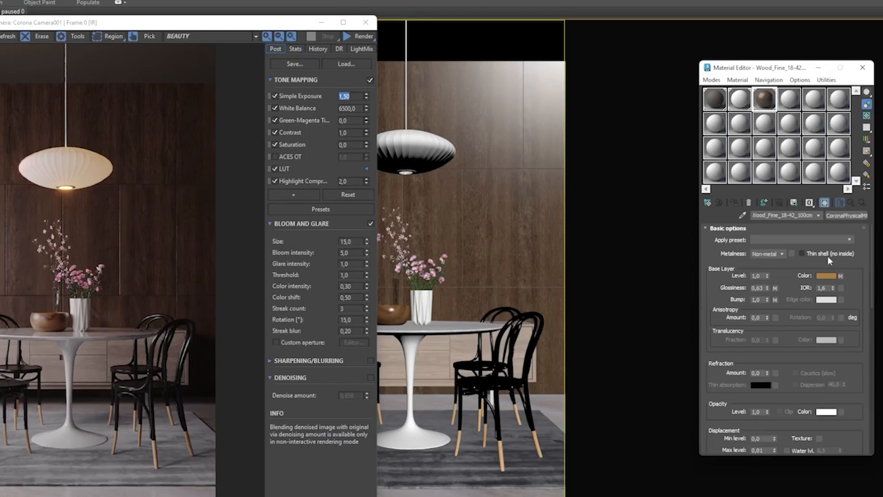
{"action": "left_click", "coordinate": [774, 288]}
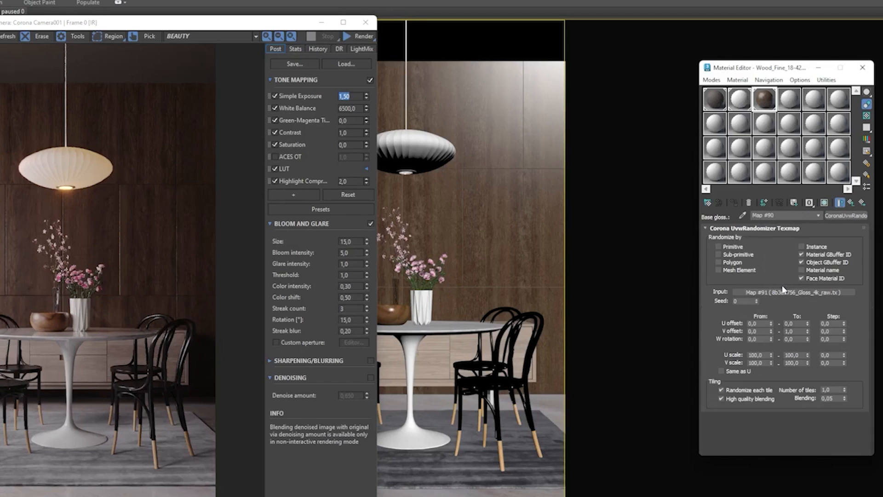
{"action": "type", "text": "200"}
{"action": "key", "text": "Return"}
{"action": "left_click", "coordinate": [790, 339]}
{"action": "type", "text": "360"}
{"action": "key", "text": "Tab"}
{"action": "type", "text": "180"}
{"action": "left_click", "coordinate": [732, 263]}
In the wood bump's normal map UVW randomizer, set upper U offset 200,0, upper W rotation 360,0 and step 180,0, randomized by polygon
{"action": "left_click", "coordinate": [862, 203]}
{"action": "left_click", "coordinate": [862, 203]}
{"action": "left_click", "coordinate": [852, 203]}
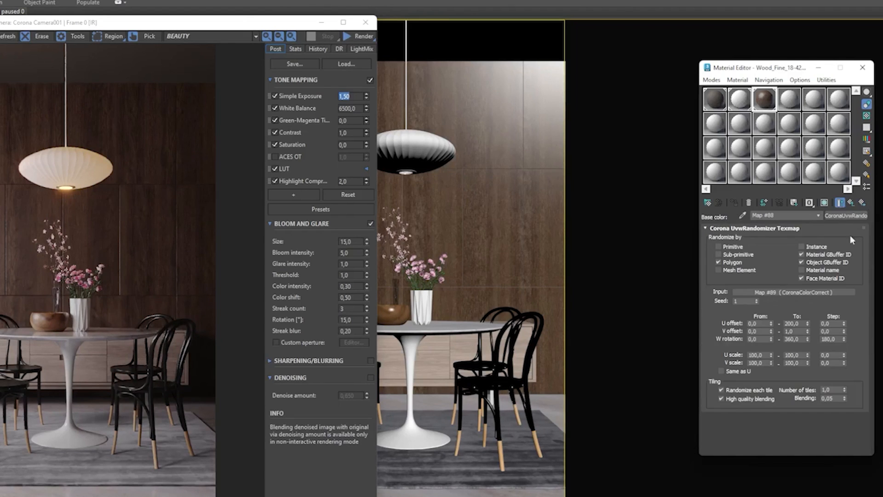
{"action": "left_click", "coordinate": [774, 299]}
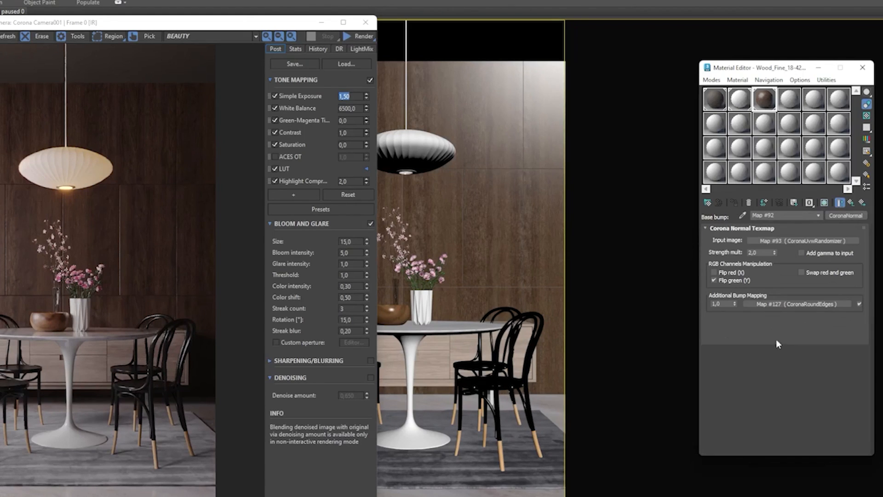
{"action": "left_click", "coordinate": [811, 242]}
{"action": "left_click", "coordinate": [800, 323]}
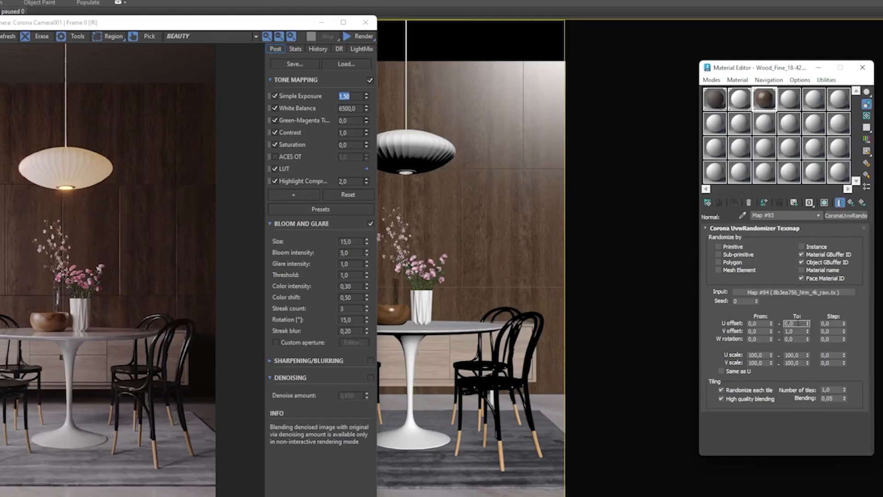
{"action": "type", "text": "200"}
{"action": "left_click_drag", "start_coordinate": [803, 323], "coordinate": [706, 343]}
{"action": "type", "text": "200"}
{"action": "key", "text": "Return"}
{"action": "type", "text": "360"}
{"action": "left_click_drag", "start_coordinate": [820, 339], "coordinate": [832, 341]}
{"action": "type", "text": "180"}
{"action": "key", "text": "Return"}
{"action": "left_click", "coordinate": [733, 263]}
Preview the wood material enlarged, restart the interactive render and inspect the grain on the wall panels
{"action": "double_click", "coordinate": [764, 105]}
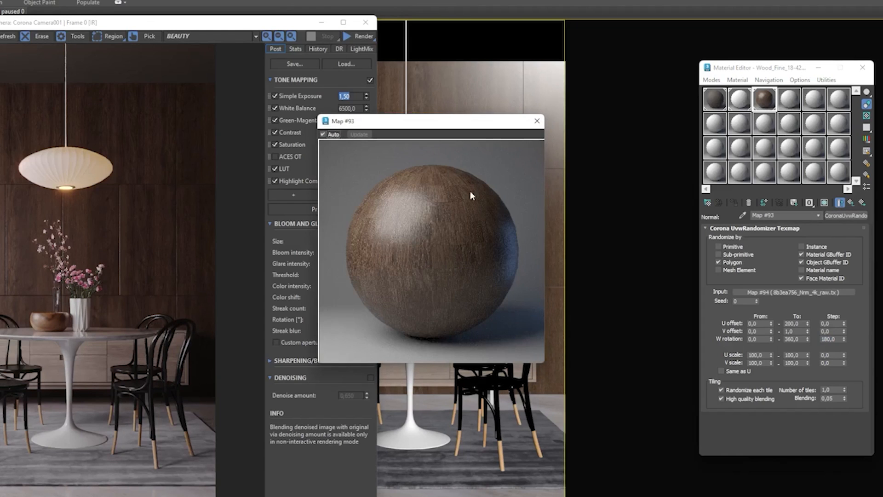
{"action": "left_click", "coordinate": [537, 121]}
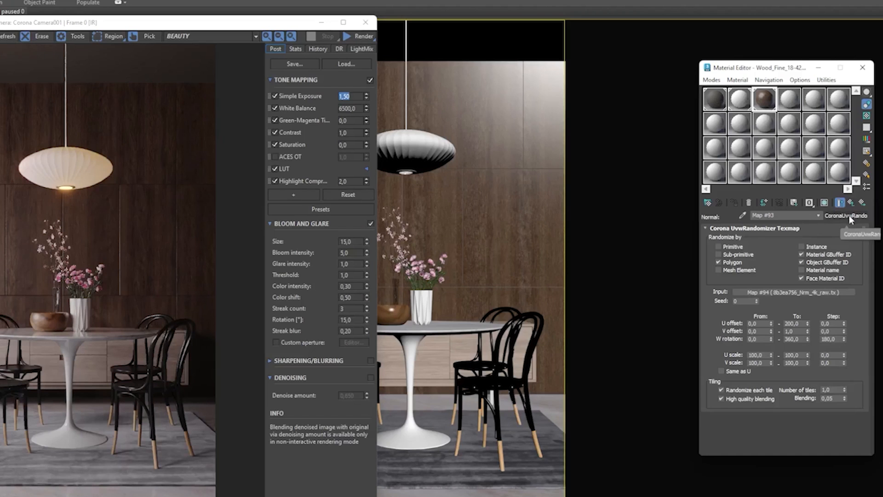
{"action": "left_click_drag", "start_coordinate": [355, 39], "coordinate": [360, 50]}
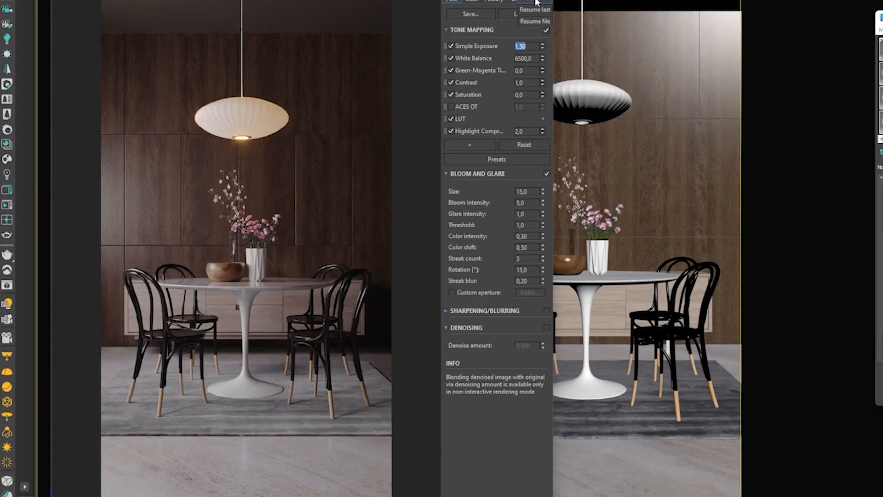
{"action": "left_click_drag", "start_coordinate": [535, 2], "coordinate": [536, 2]}
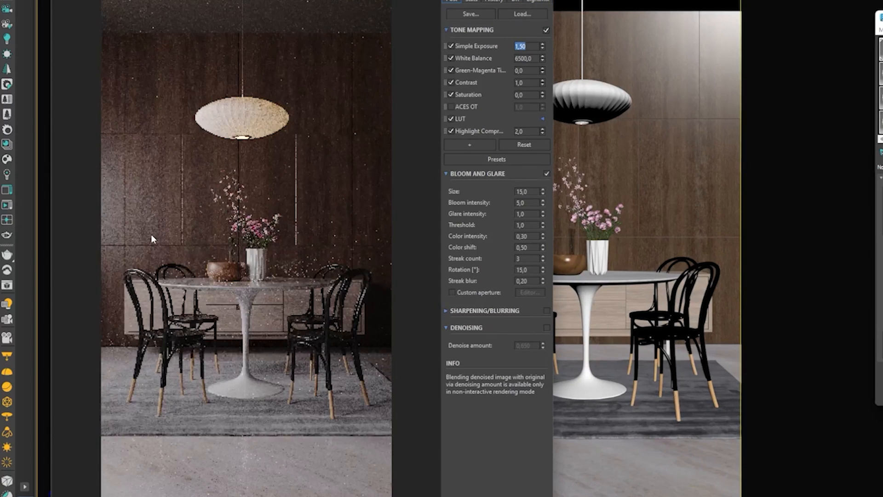
{"action": "scroll", "coordinate": [143, 217], "scroll_direction": "up", "scroll_amount": 5}
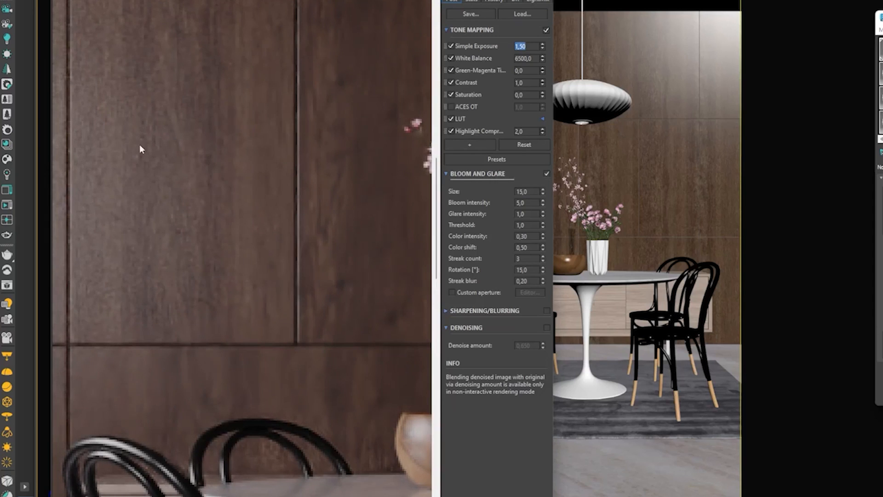
{"action": "scroll", "coordinate": [161, 202], "scroll_direction": "down", "scroll_amount": 5}
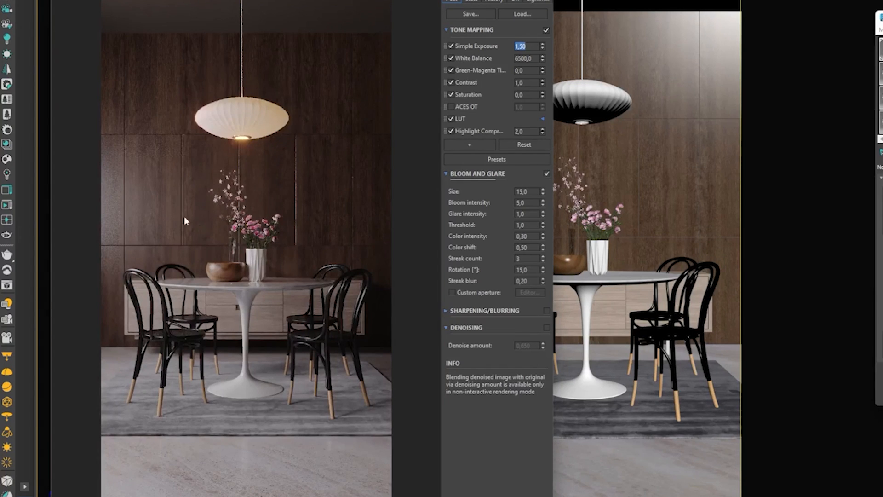
{"action": "left_click_drag", "start_coordinate": [285, 0], "coordinate": [498, 0]}
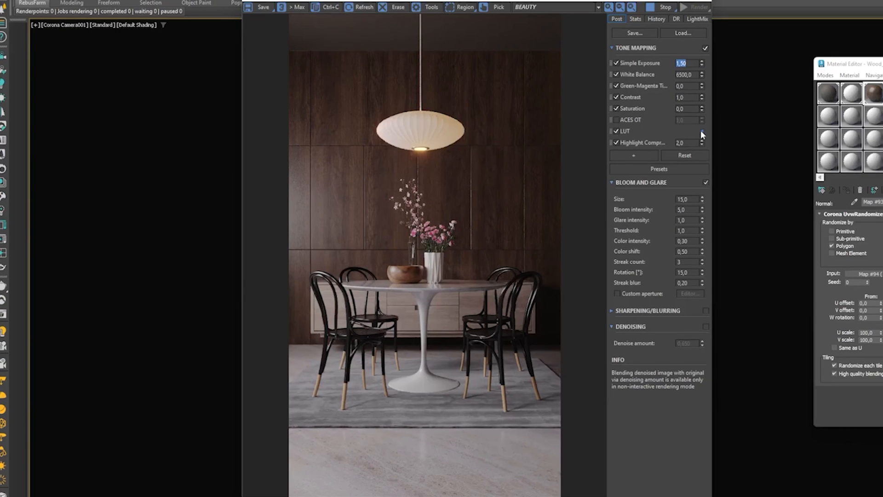
Show the LUT options in the tone mapping and set the simple exposure to 1,80
{"action": "left_click", "coordinate": [756, 89]}
{"action": "left_click", "coordinate": [702, 153]}
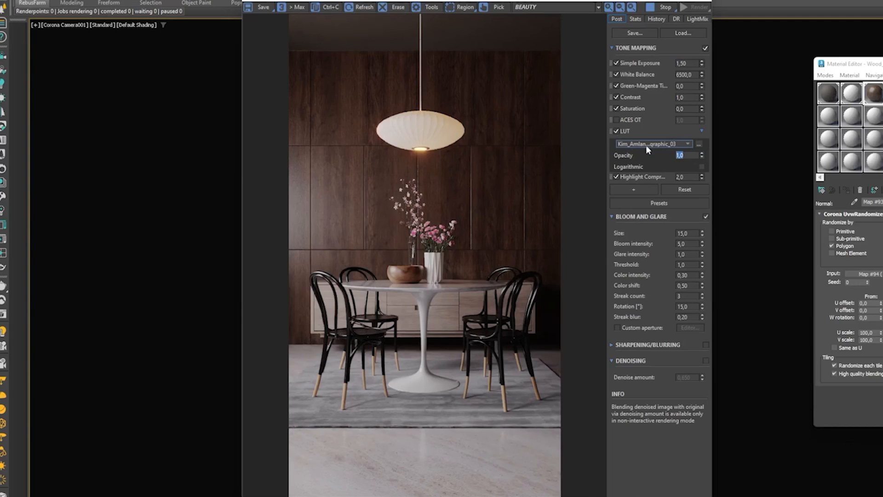
{"action": "left_click", "coordinate": [683, 63]}
{"action": "type", "text": "1,8"}
{"action": "key", "text": "Return"}
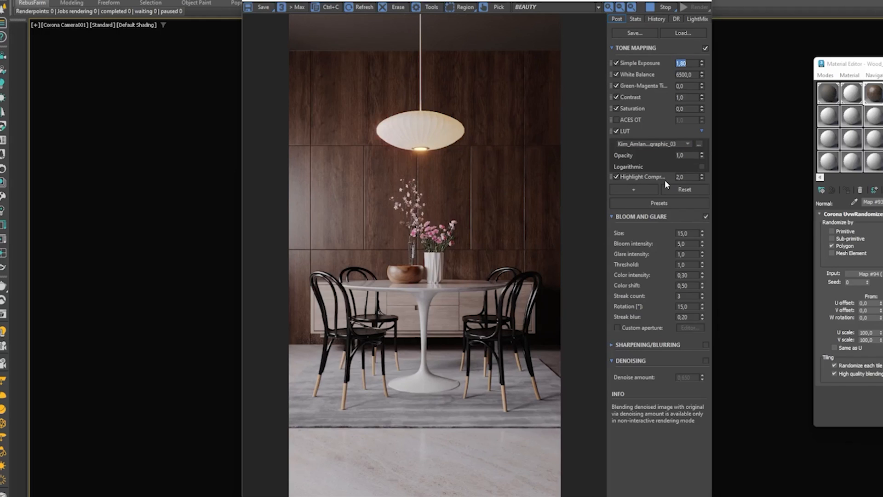
Add a Vignette operator to the tone mapping, try strengths 1,0 and 3,0, and set it to 1,50
{"action": "left_click", "coordinate": [634, 190]}
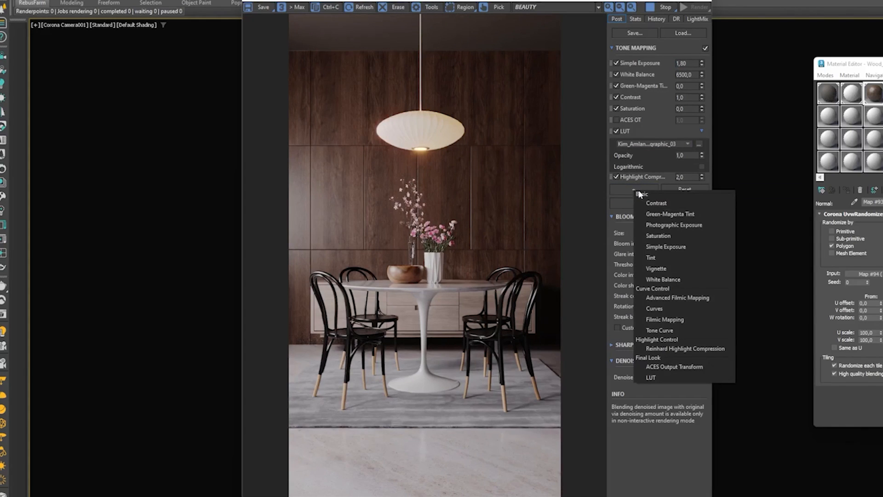
{"action": "left_click", "coordinate": [658, 267]}
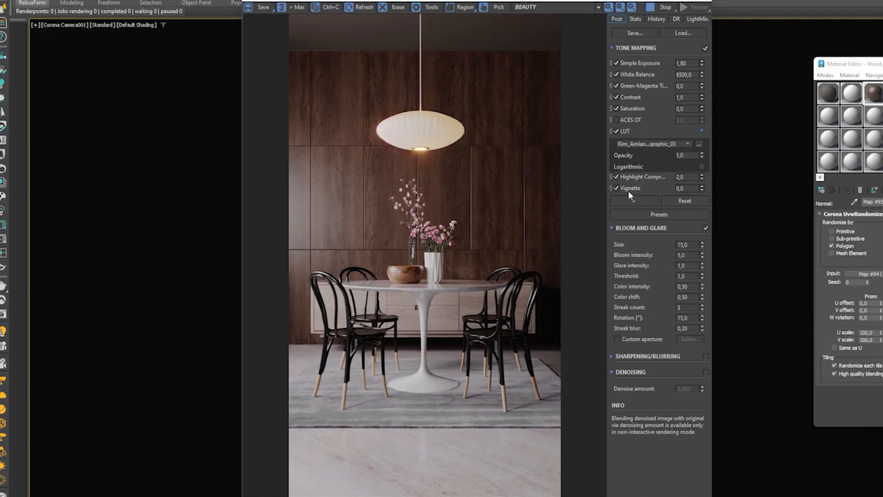
{"action": "left_click_drag", "start_coordinate": [686, 188], "coordinate": [662, 178]}
{"action": "key", "text": "Return"}
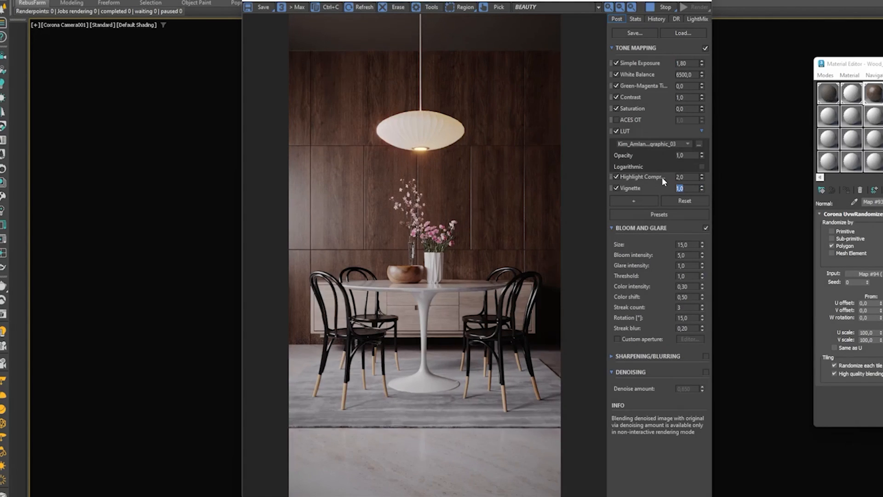
{"action": "type", "text": "3"}
{"action": "key", "text": "Return"}
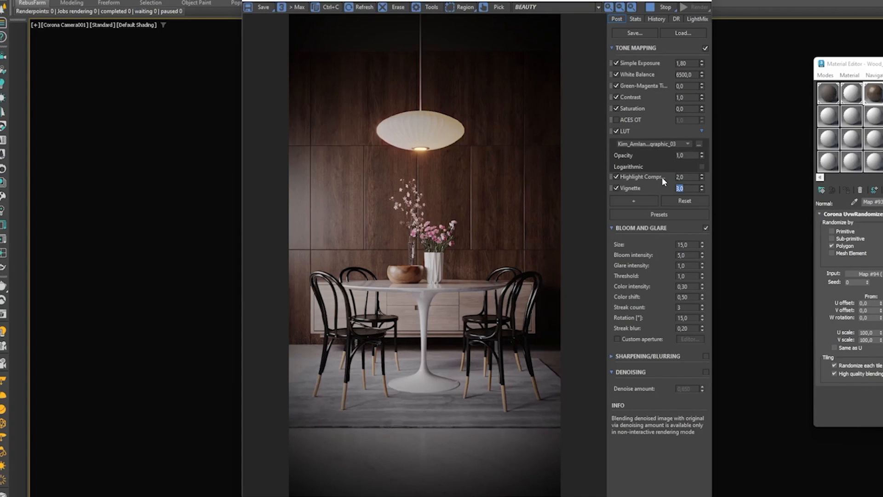
{"action": "type", "text": "1,5"}
{"action": "key", "text": "Return"}
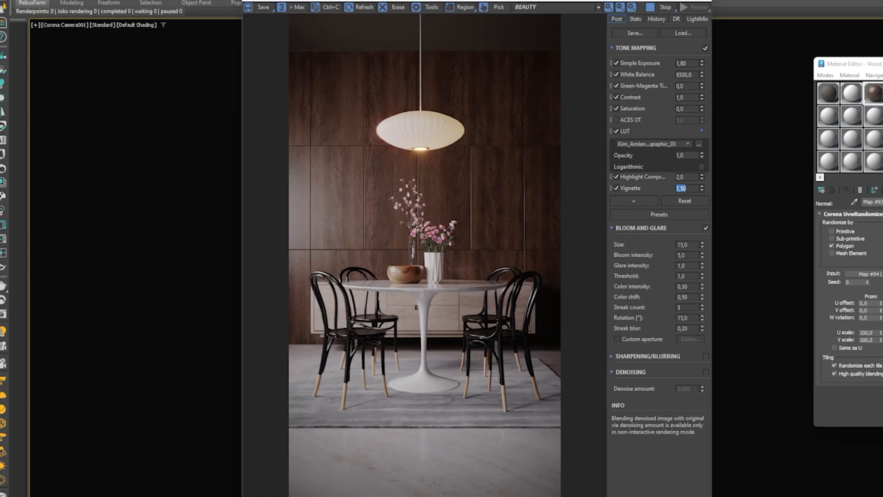
Stop the interactive render, close the Material Editor and move the frame buffer to the middle of the workspace
{"action": "left_click", "coordinate": [662, 6]}
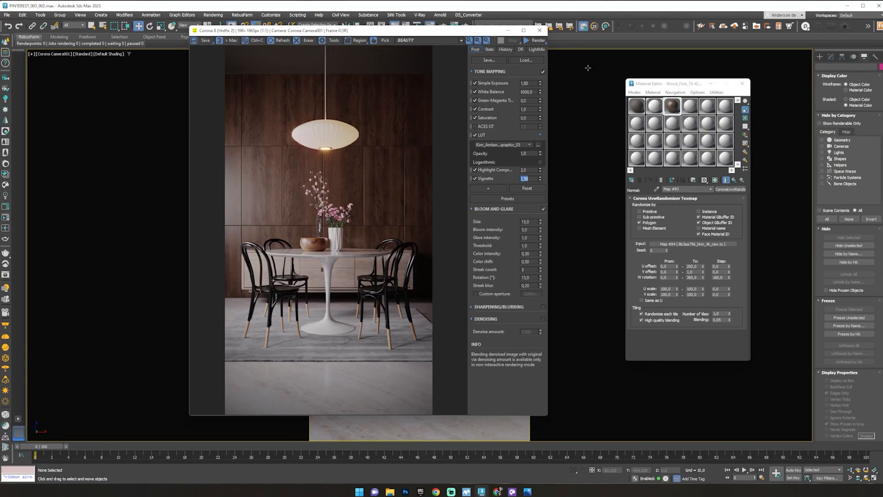
{"action": "left_click", "coordinate": [741, 83]}
{"action": "left_click_drag", "start_coordinate": [450, 34], "coordinate": [534, 54]}
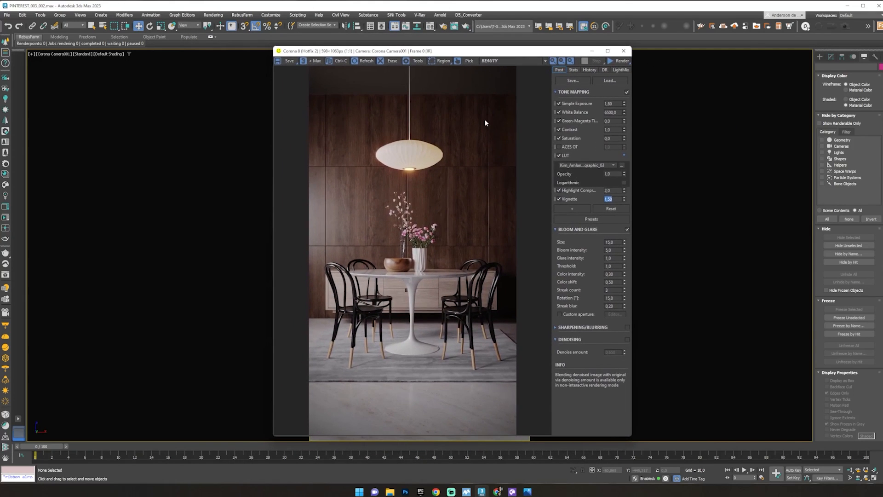
In the render setup, enable saving the output and confirm CENA_VIDEO as a TIF file in the renderoutput folder
{"action": "key", "text": "F10"}
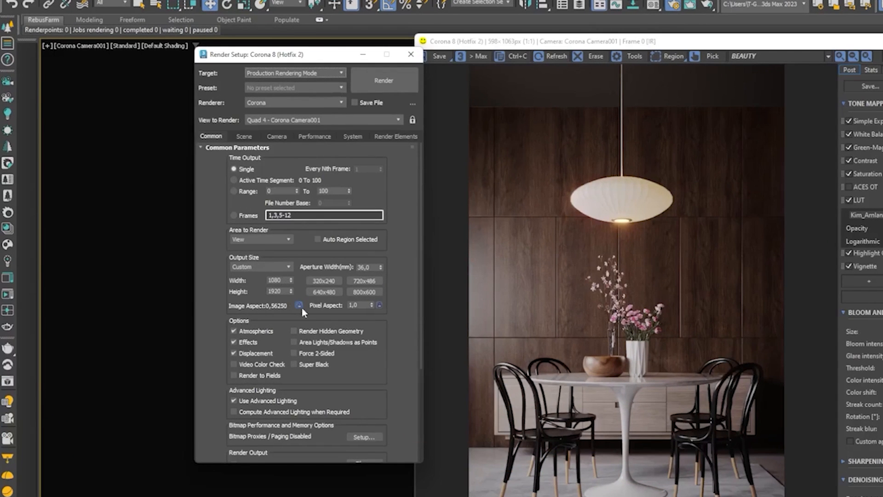
{"action": "scroll", "coordinate": [404, 414], "scroll_direction": "down", "scroll_amount": 3}
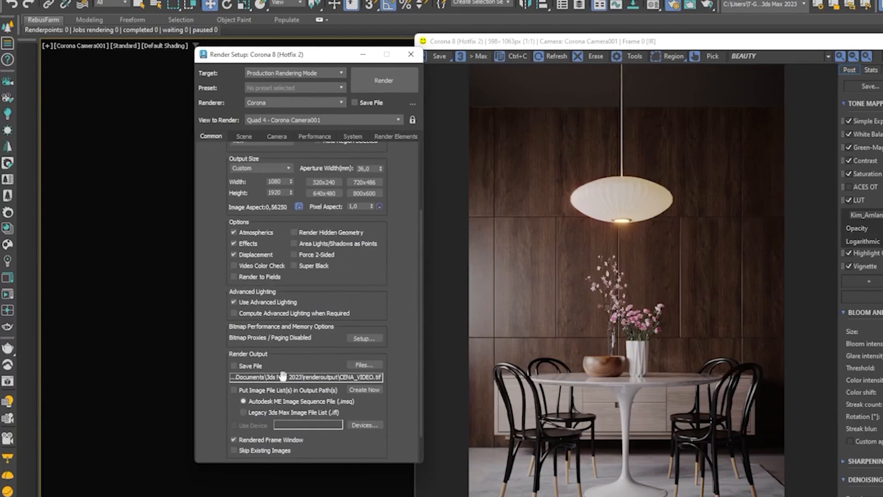
{"action": "left_click", "coordinate": [244, 368]}
{"action": "left_click", "coordinate": [354, 366]}
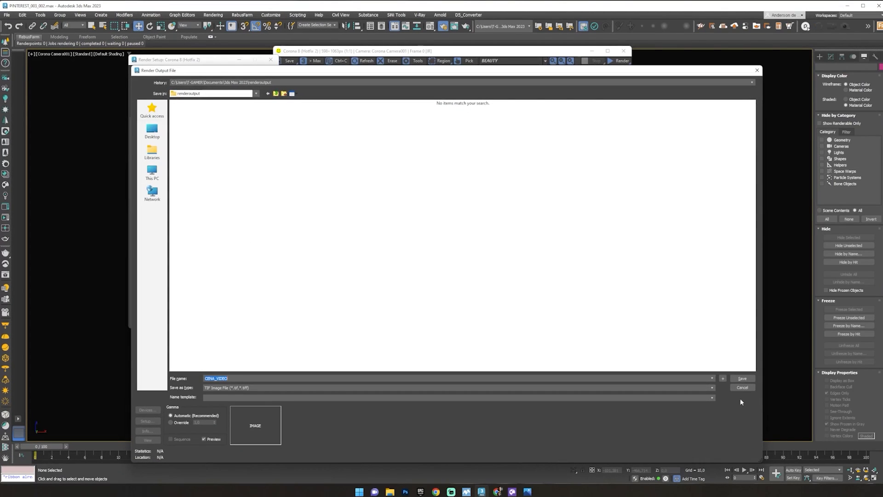
{"action": "left_click", "coordinate": [742, 378]}
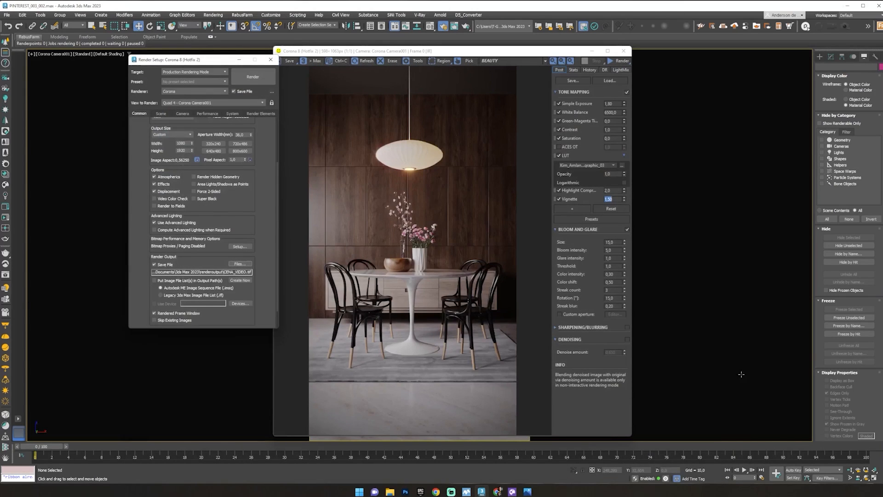
Set the render's noise level limit to 6,0 % and its denoising mode to Corona High Quality
{"action": "left_click", "coordinate": [160, 113]}
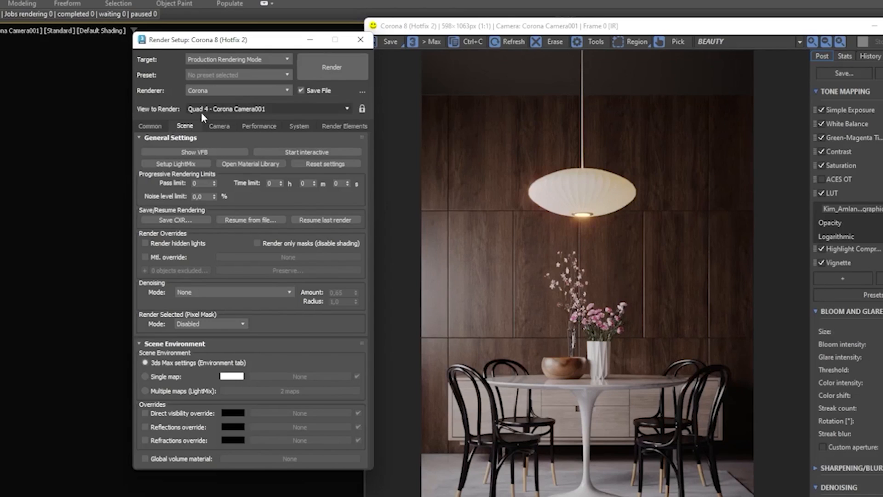
{"action": "double_click", "coordinate": [205, 197]}
{"action": "type", "text": "6"}
{"action": "left_click", "coordinate": [286, 202]}
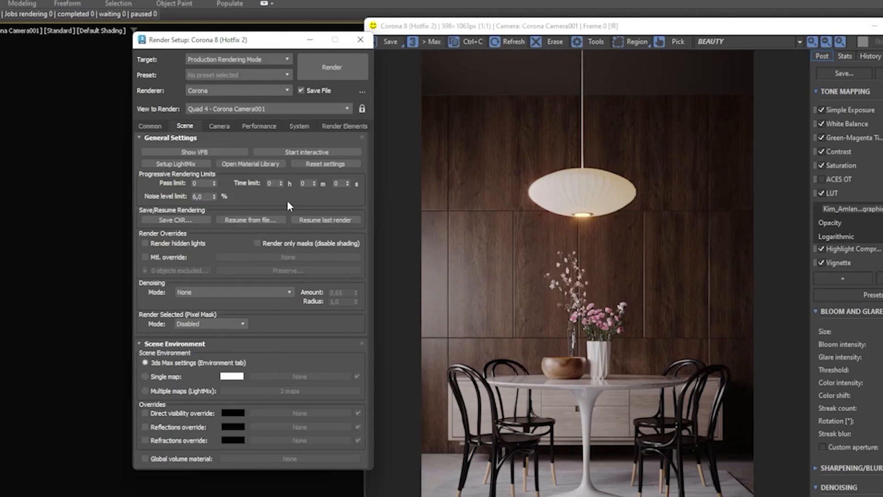
{"action": "left_click", "coordinate": [189, 293]}
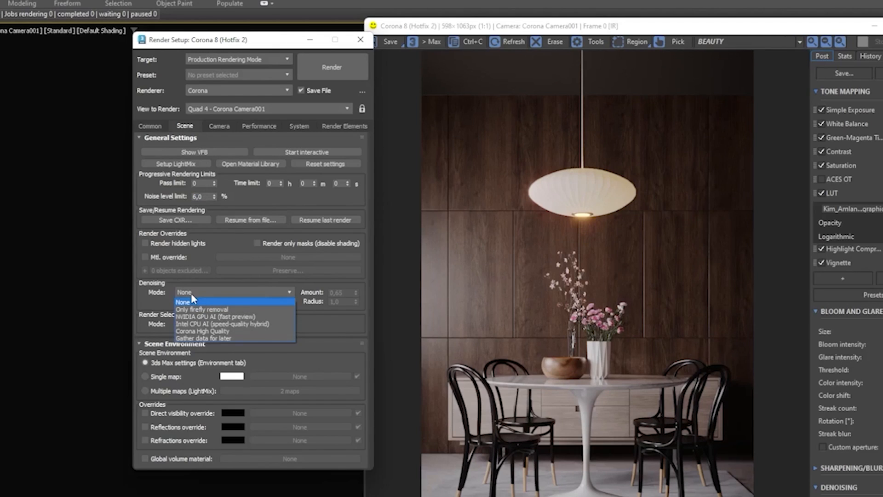
{"action": "left_click", "coordinate": [205, 330]}
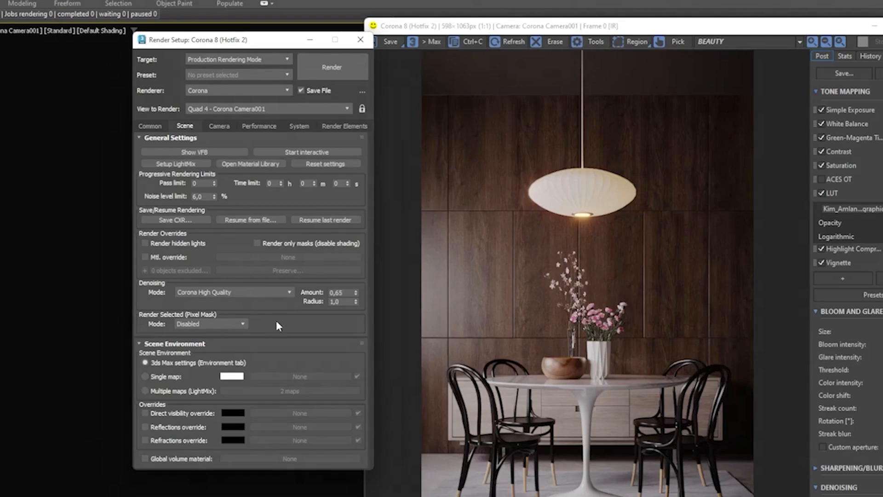
Check the camera, system and render elements settings, return to the common parameters and render the Corona Camera001 view
{"action": "left_click", "coordinate": [220, 126]}
{"action": "left_click", "coordinate": [299, 125]}
{"action": "left_click", "coordinate": [344, 126]}
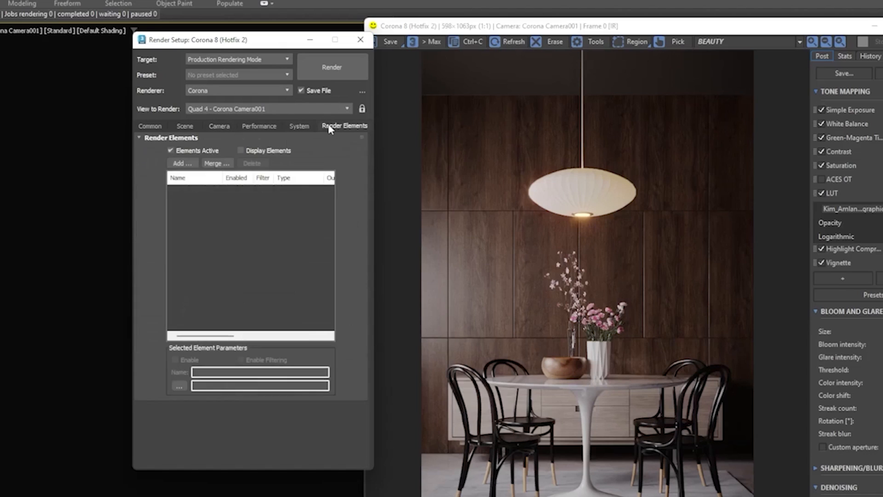
{"action": "left_click", "coordinate": [160, 126]}
{"action": "left_click_drag", "start_coordinate": [257, 40], "coordinate": [248, 22]}
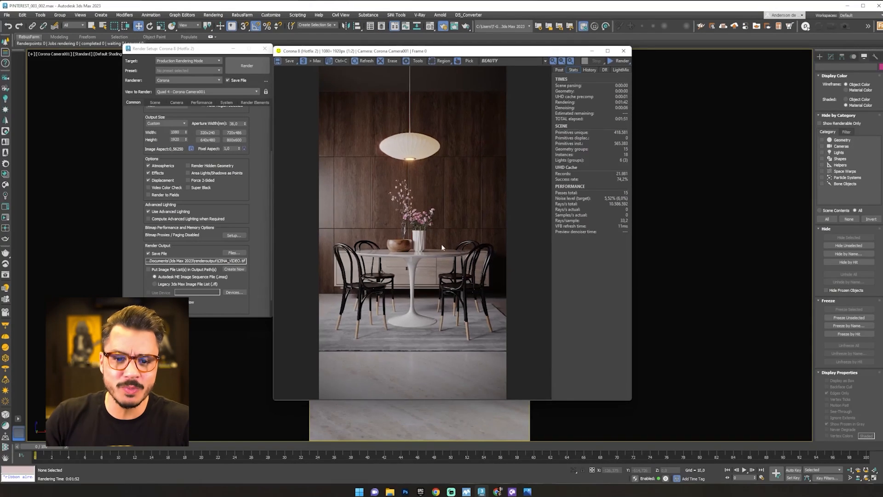
Inspect the finished render up close around the lamp, flowers, table and chairs, and return to the full image
{"action": "scroll", "coordinate": [350, 355], "scroll_direction": "up", "scroll_amount": 3}
{"action": "scroll", "coordinate": [443, 247], "scroll_direction": "down", "scroll_amount": 1}
{"action": "middle_click_drag", "start_coordinate": [355, 296], "coordinate": [420, 288]}
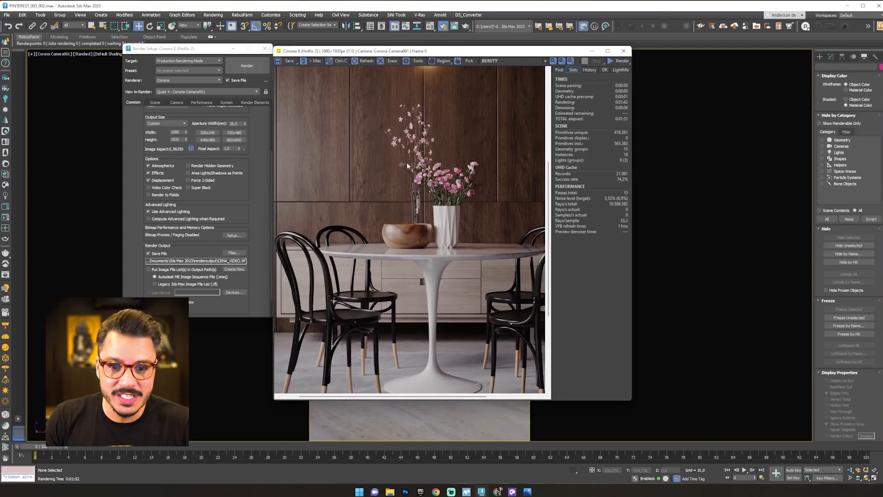
{"action": "middle_click_drag", "start_coordinate": [406, 164], "coordinate": [404, 211]}
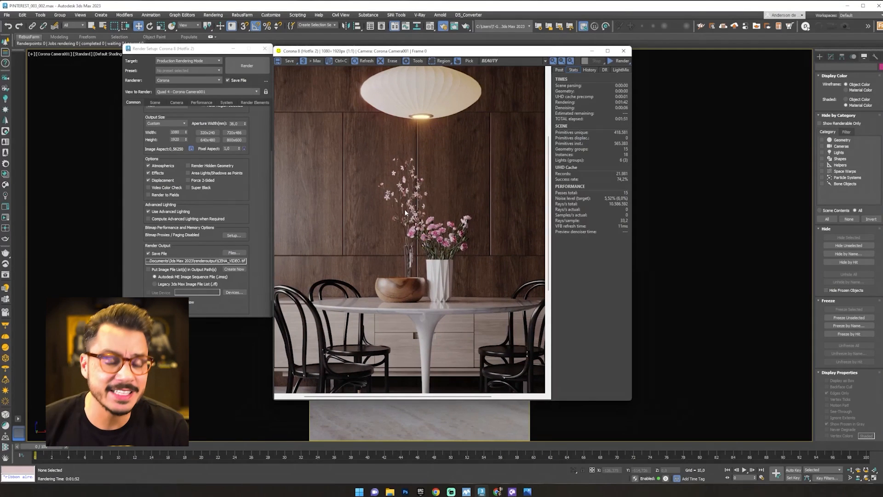
{"action": "scroll", "coordinate": [421, 184], "scroll_direction": "down", "scroll_amount": 1}
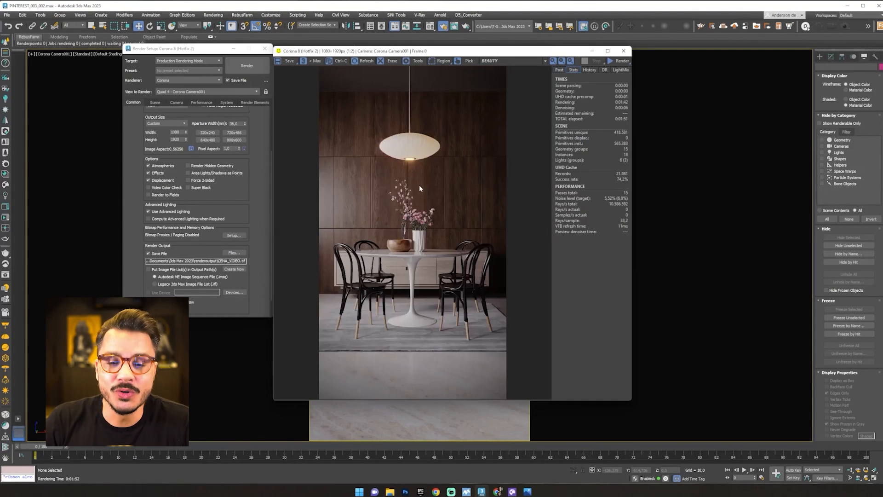